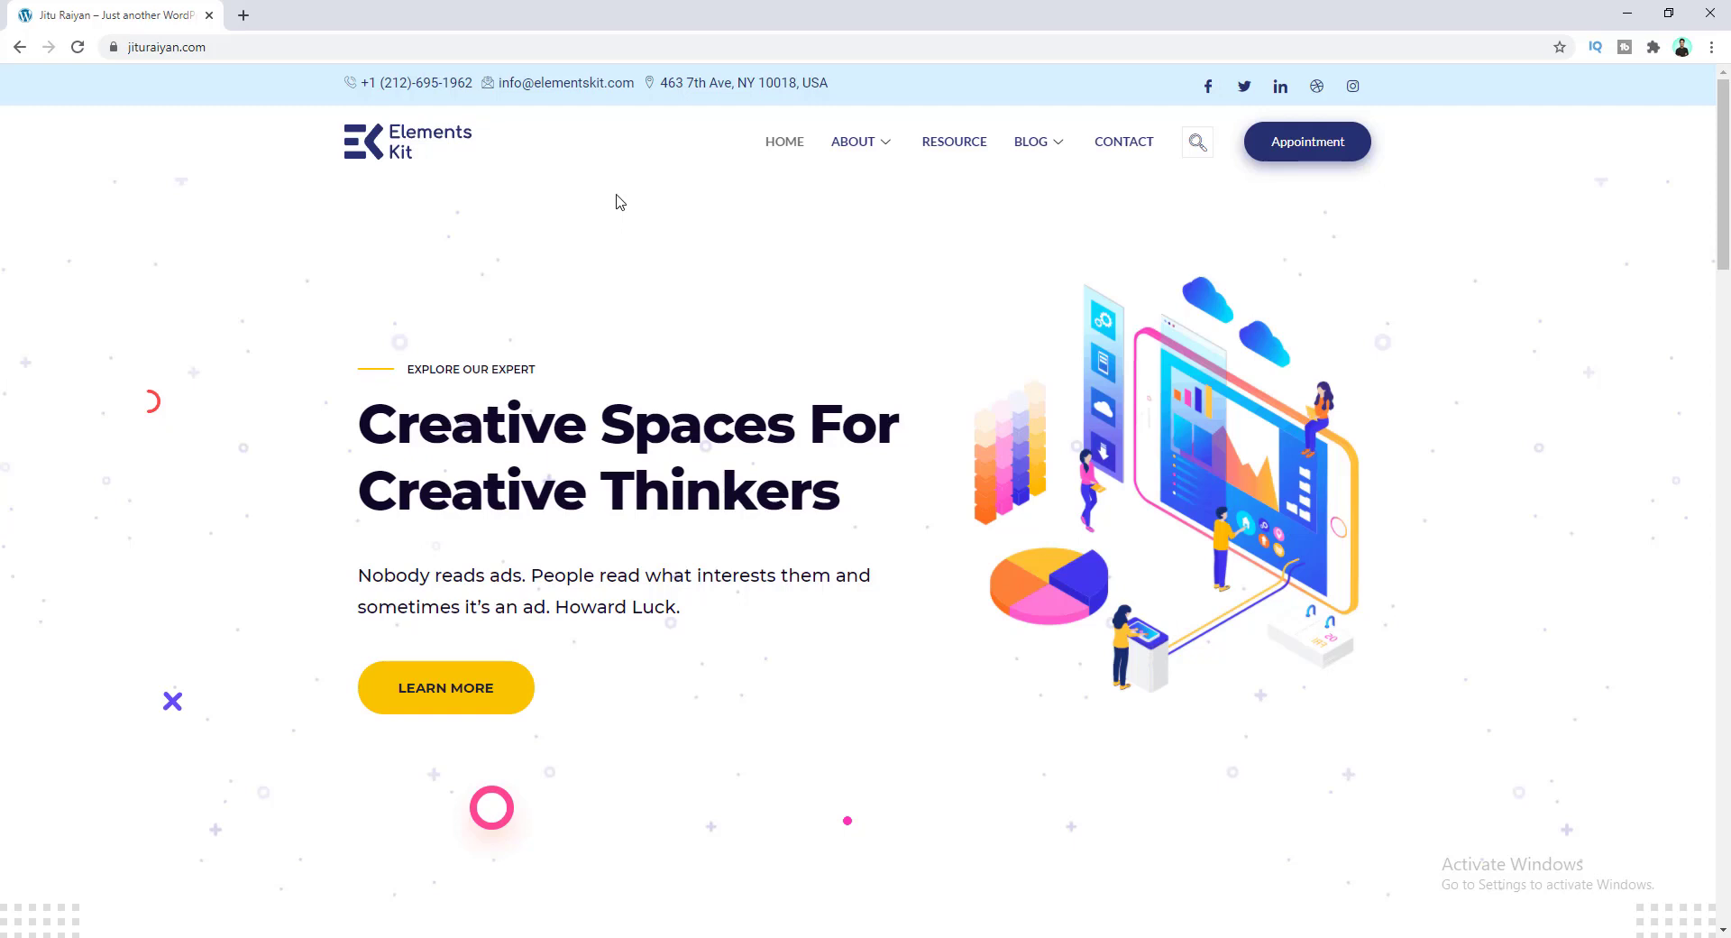
mouse_move(852, 149)
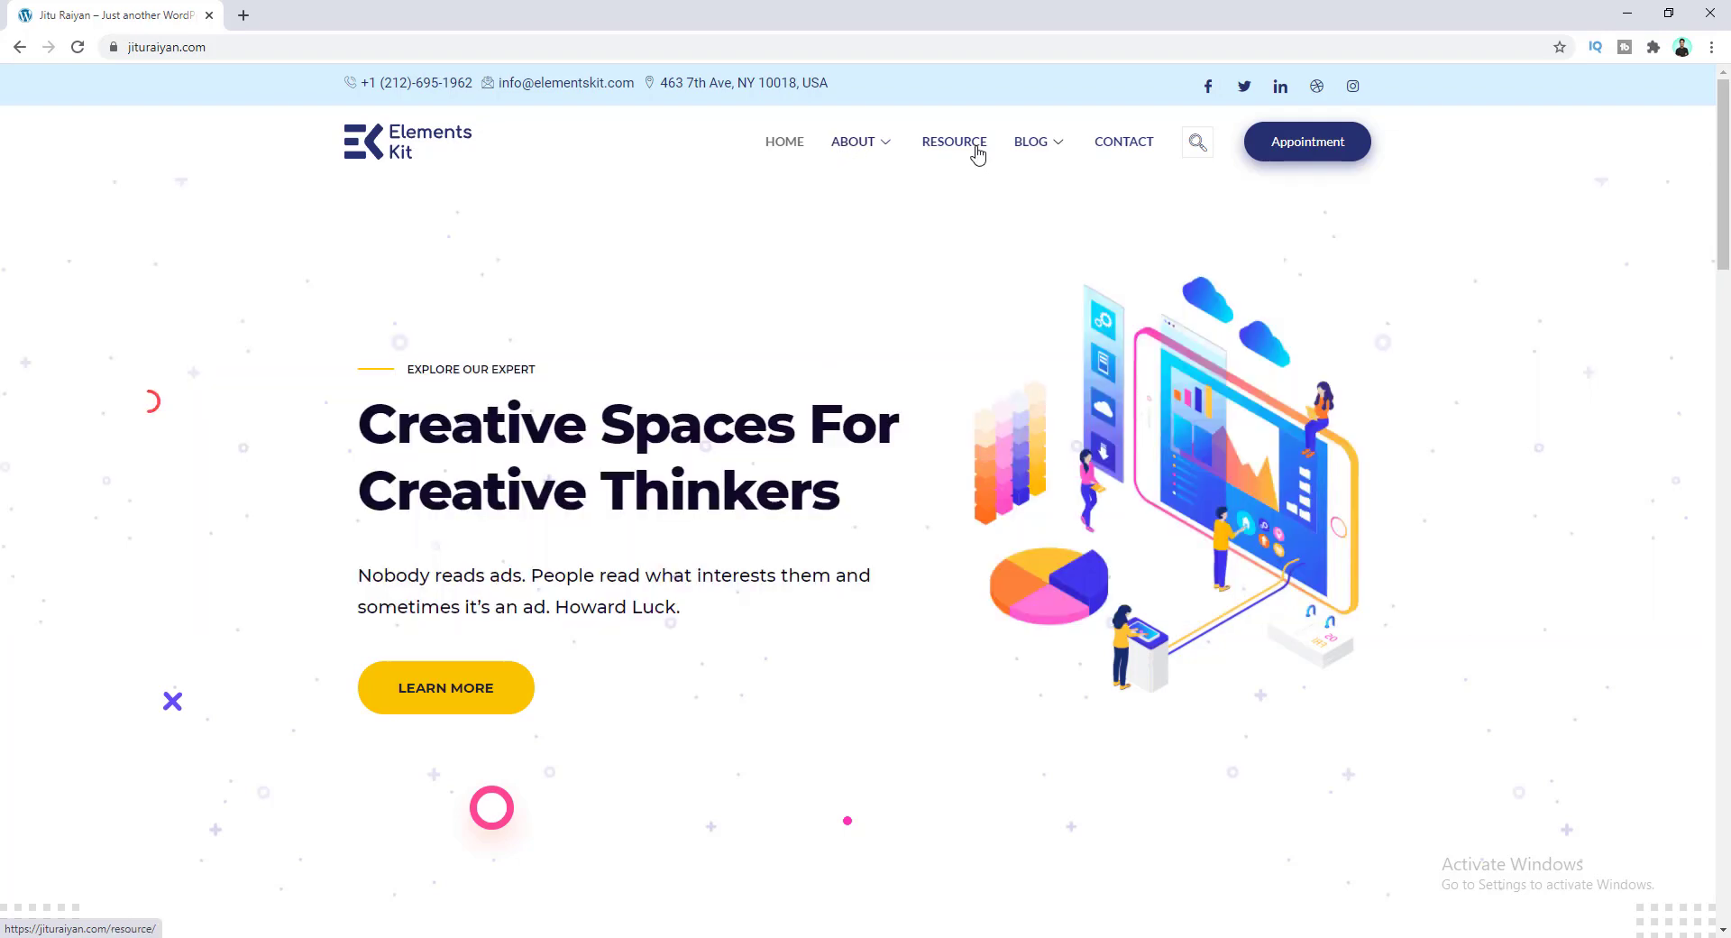
mouse_move(1034, 146)
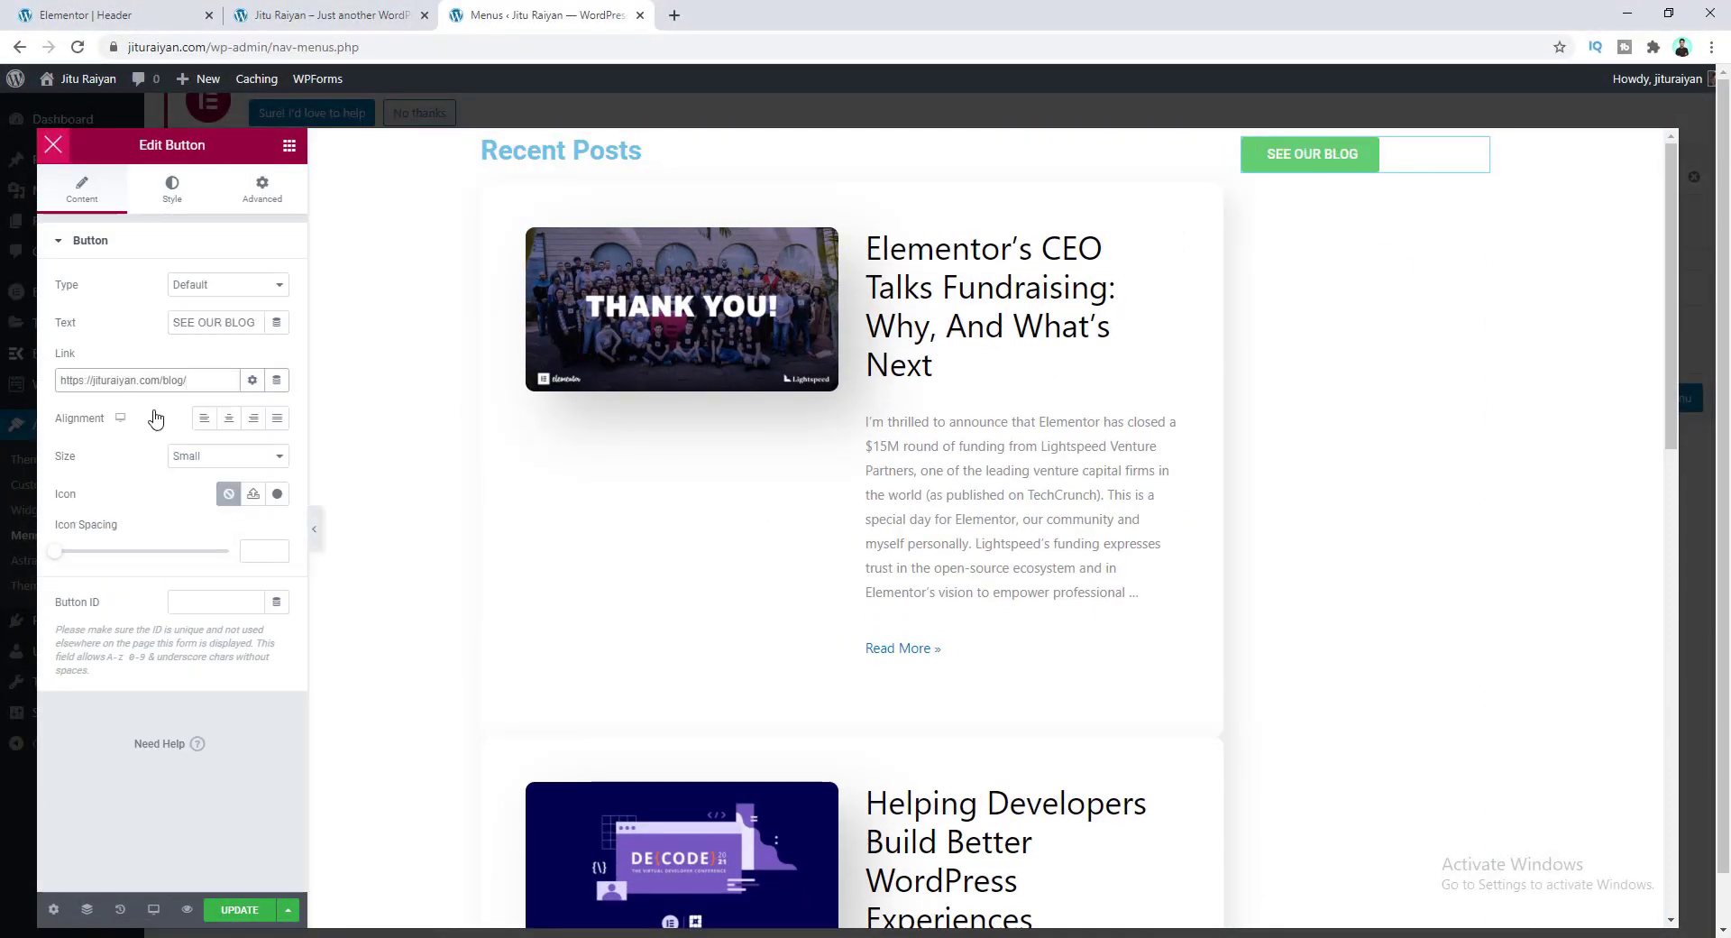
left_click(672, 166)
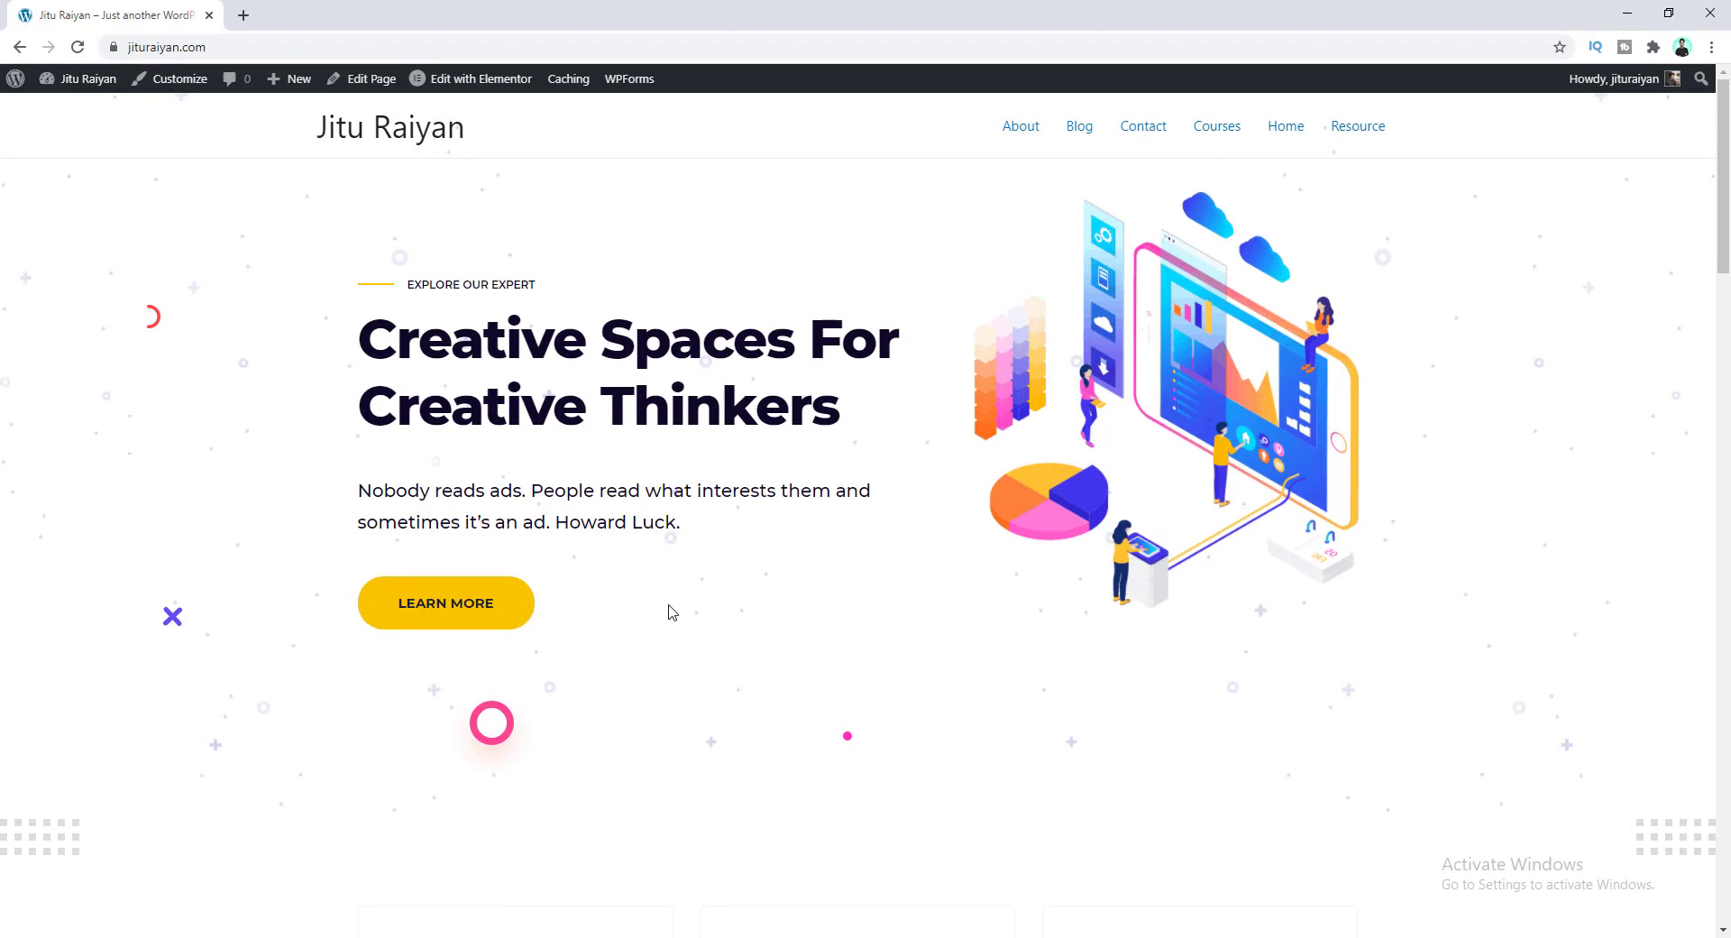
Step: Open the site's WordPress dashboard in a new browser tab and switch to it
mouse_move(81, 79)
right_click(65, 107)
left_click(117, 118)
left_click(330, 15)
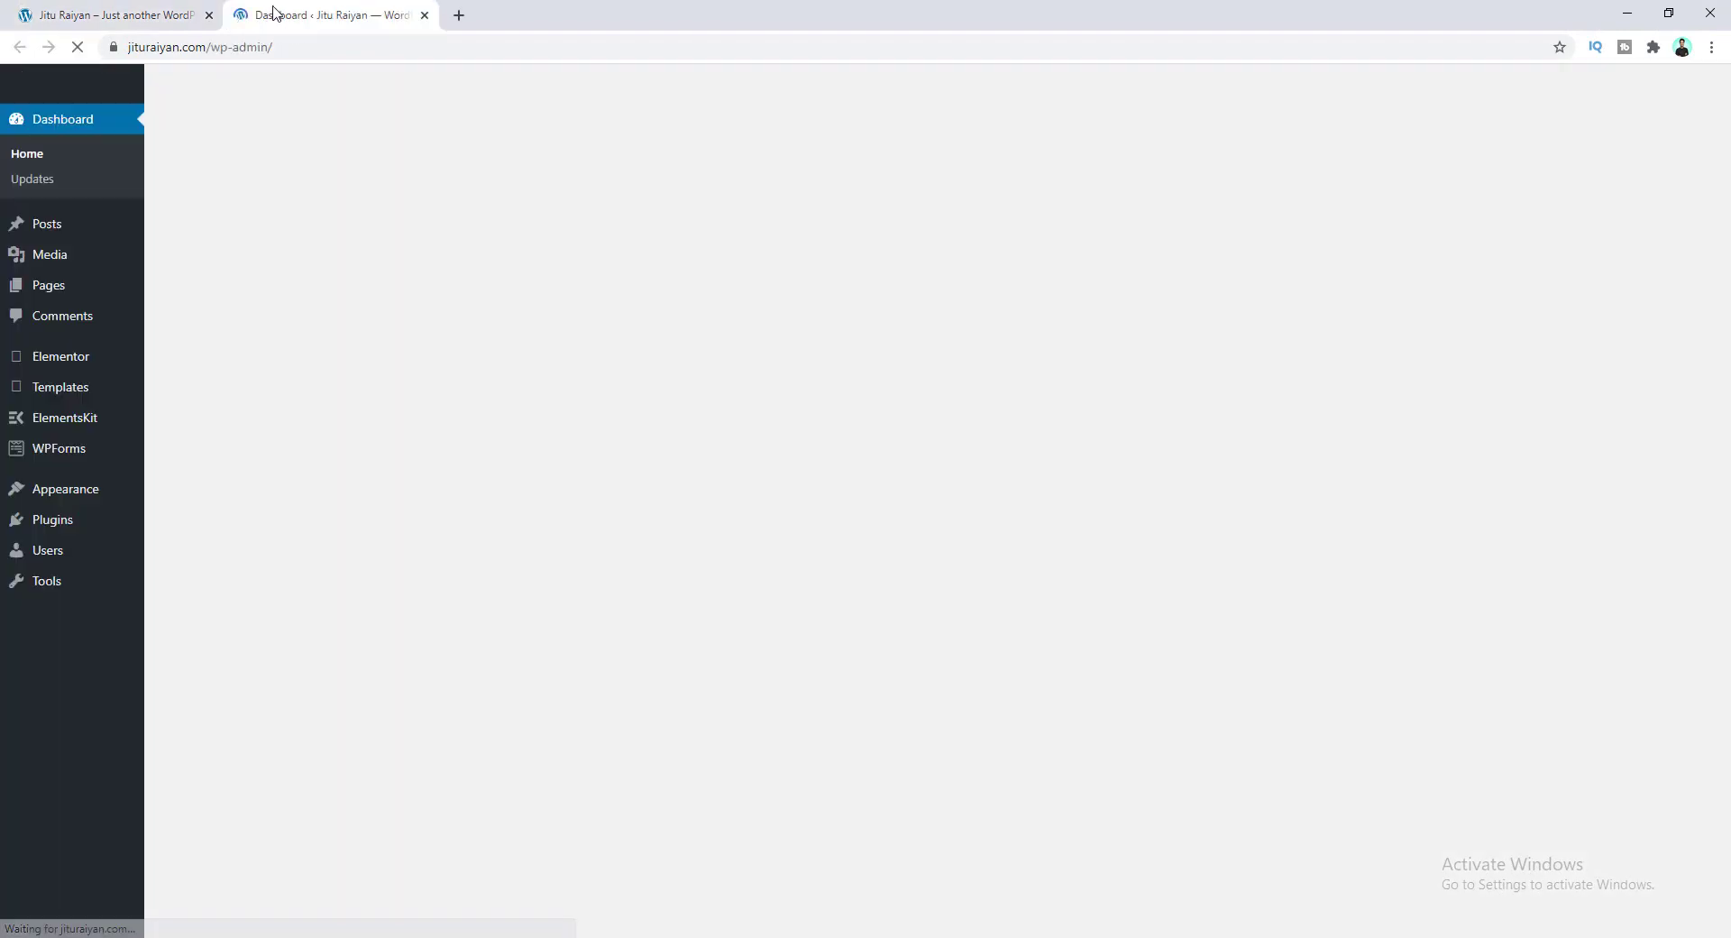
Step: Find the Elements kit Elementor addons plugin by searching for "elementskit", then install and activate it
mouse_move(100, 493)
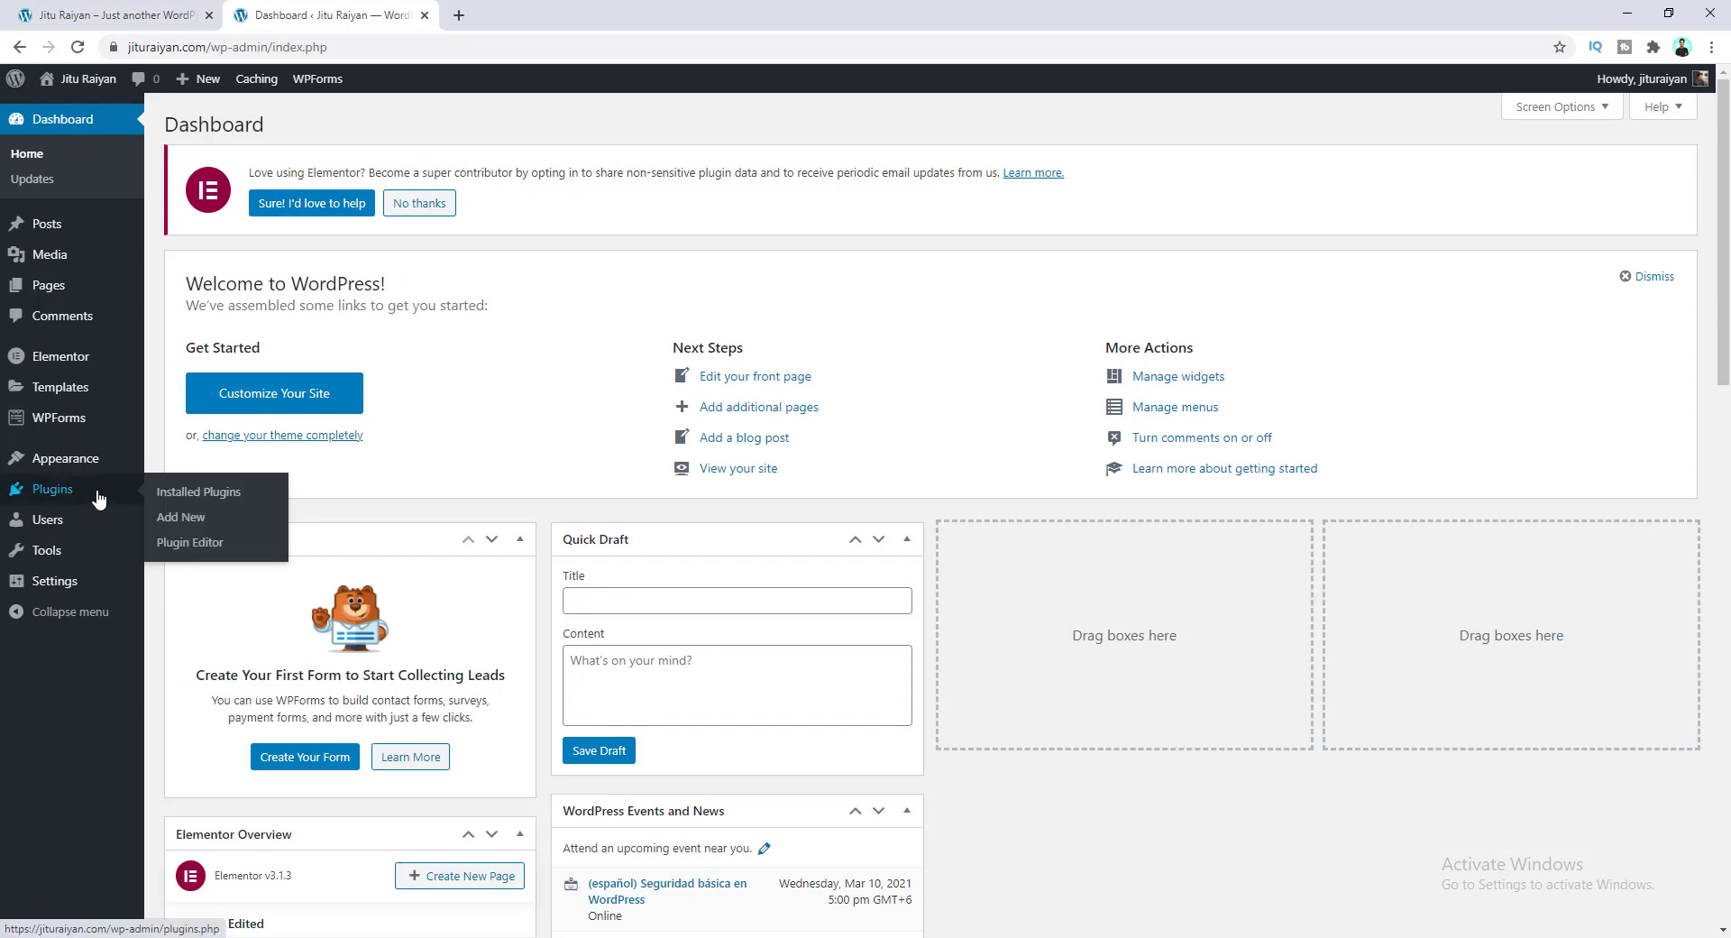
left_click(178, 522)
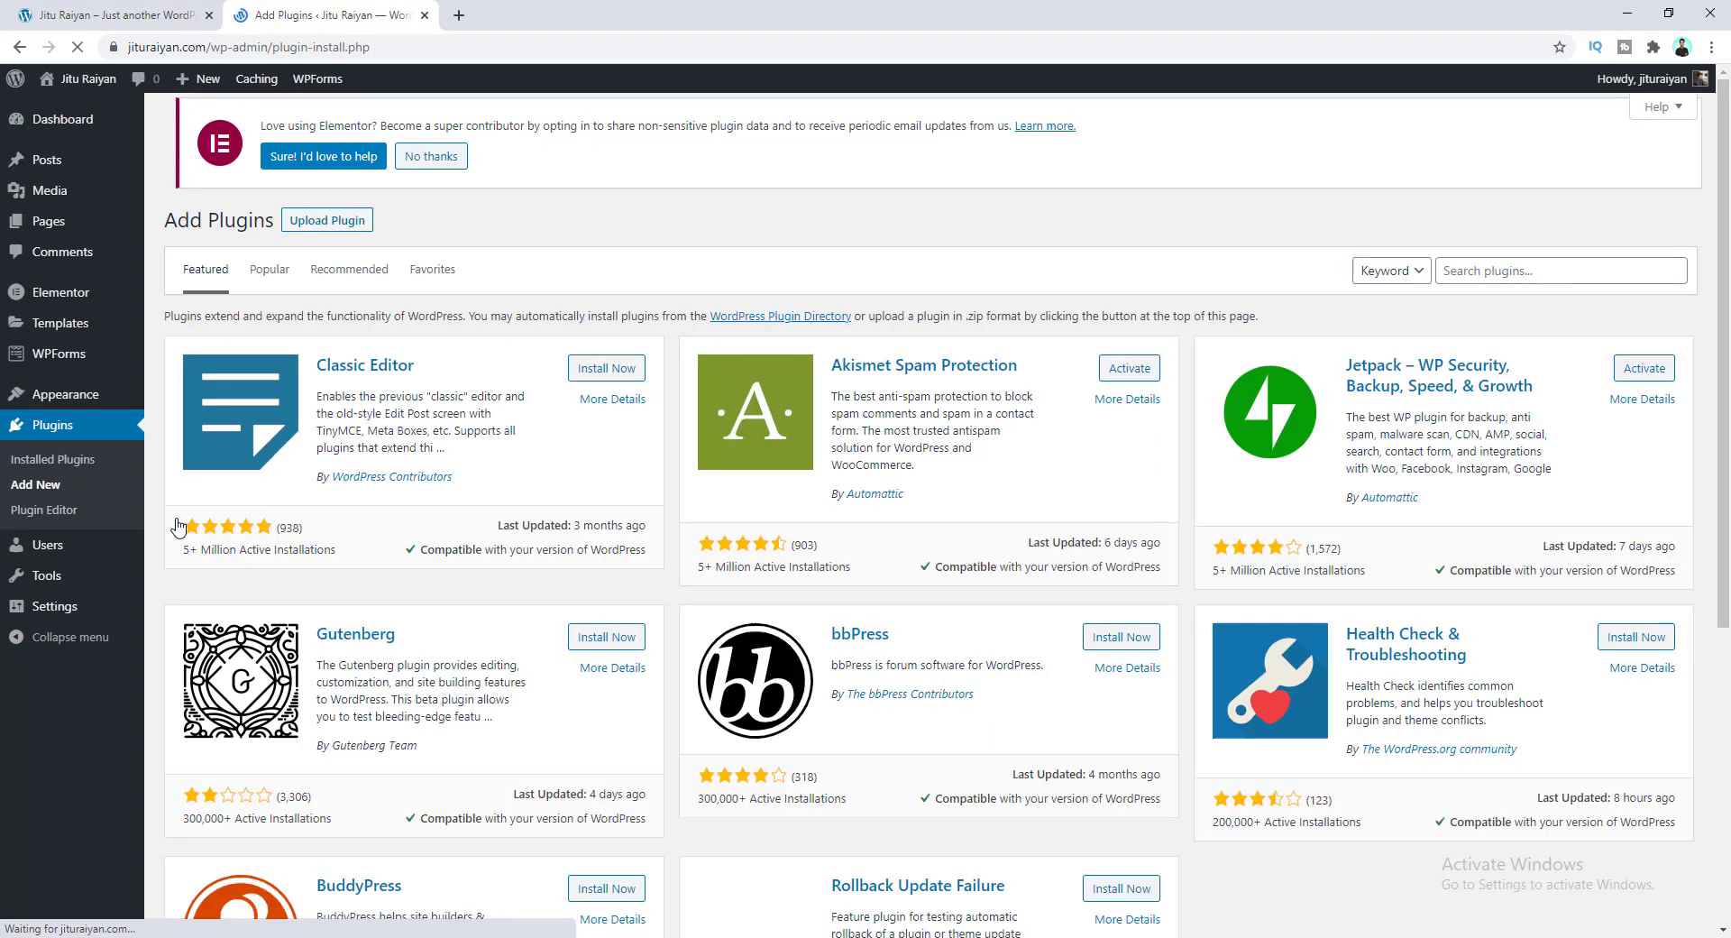
left_click(1470, 279)
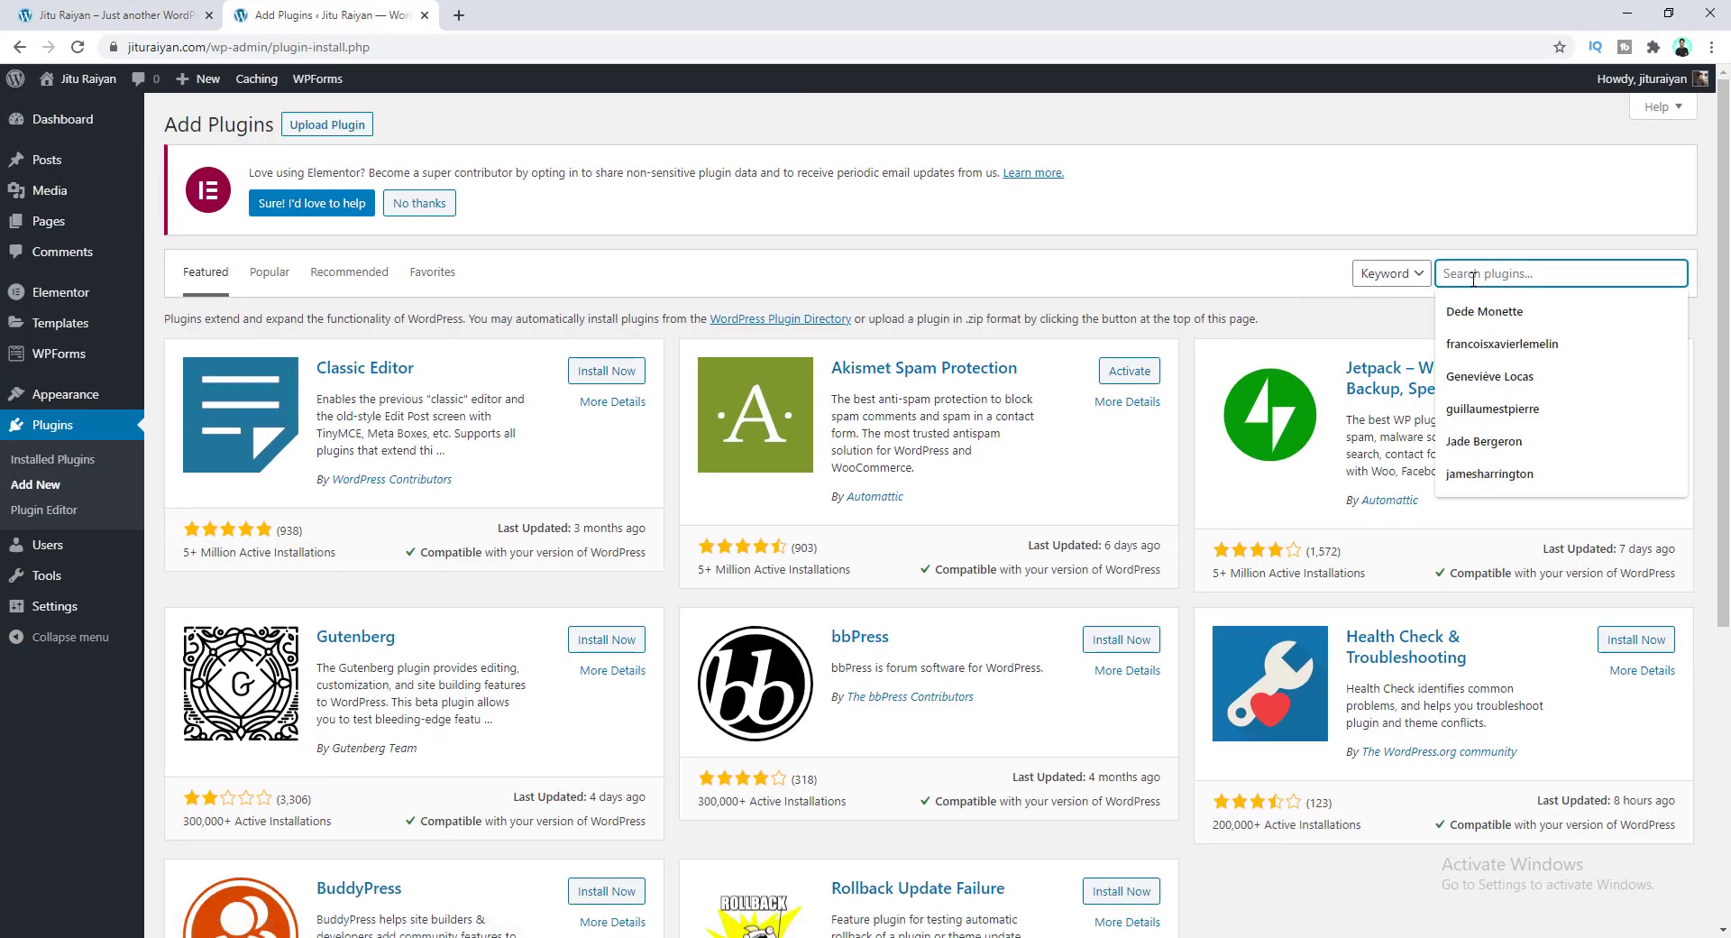
type("elements")
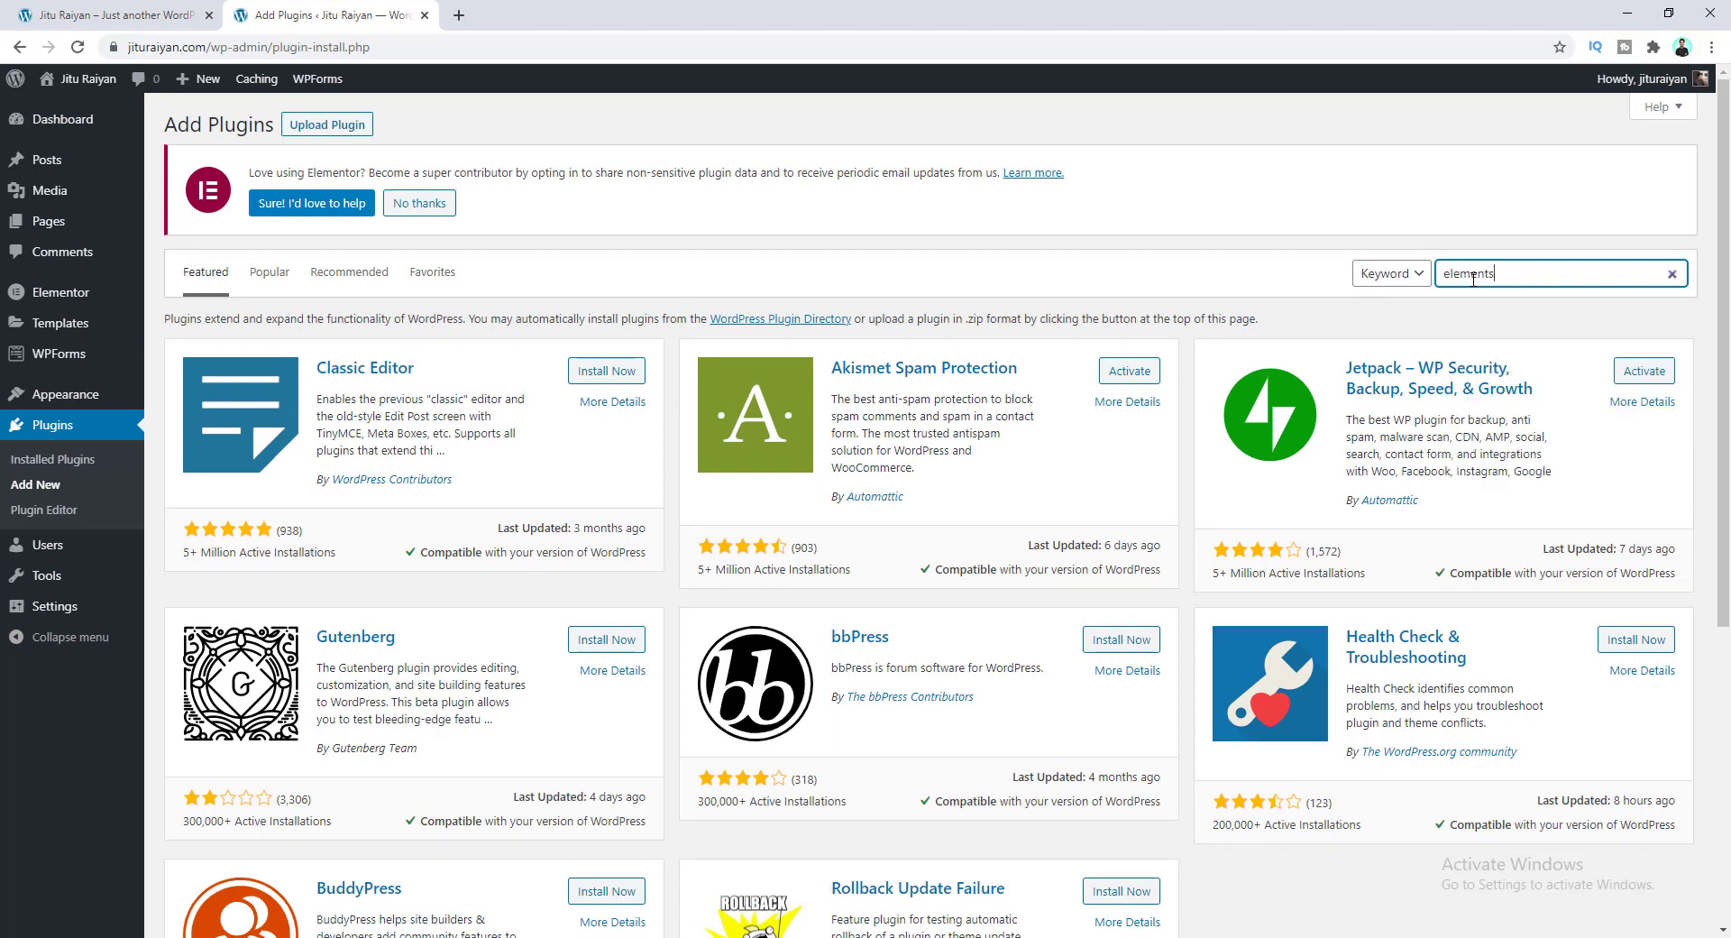
type("kit")
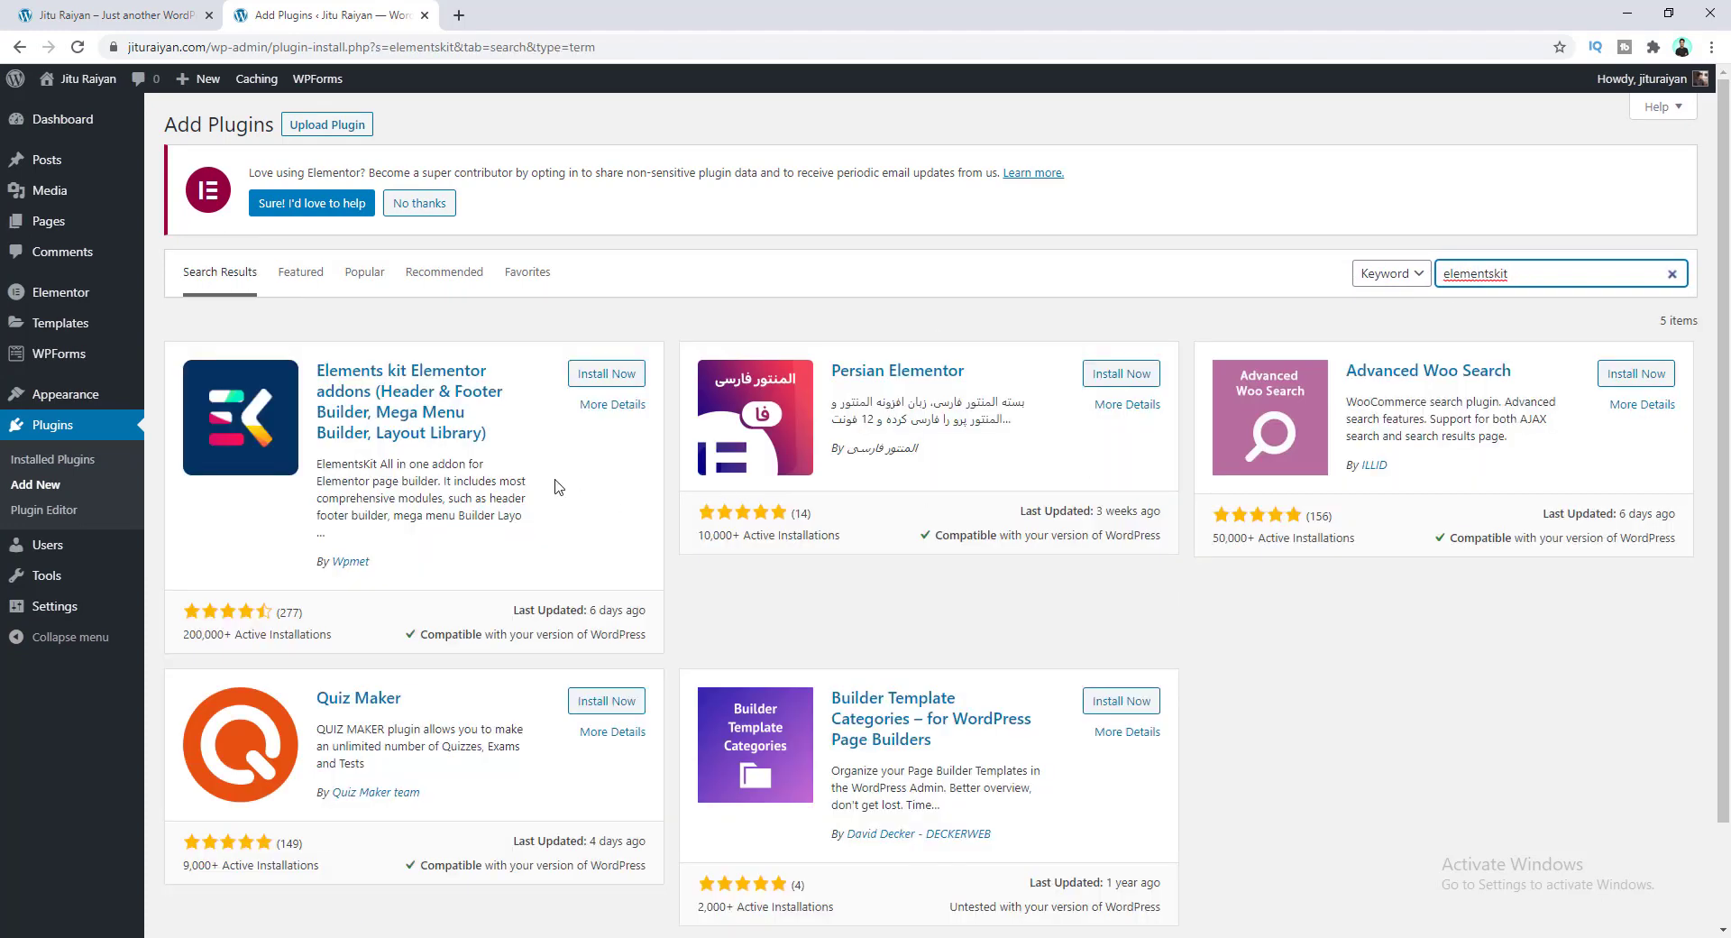
left_click(604, 379)
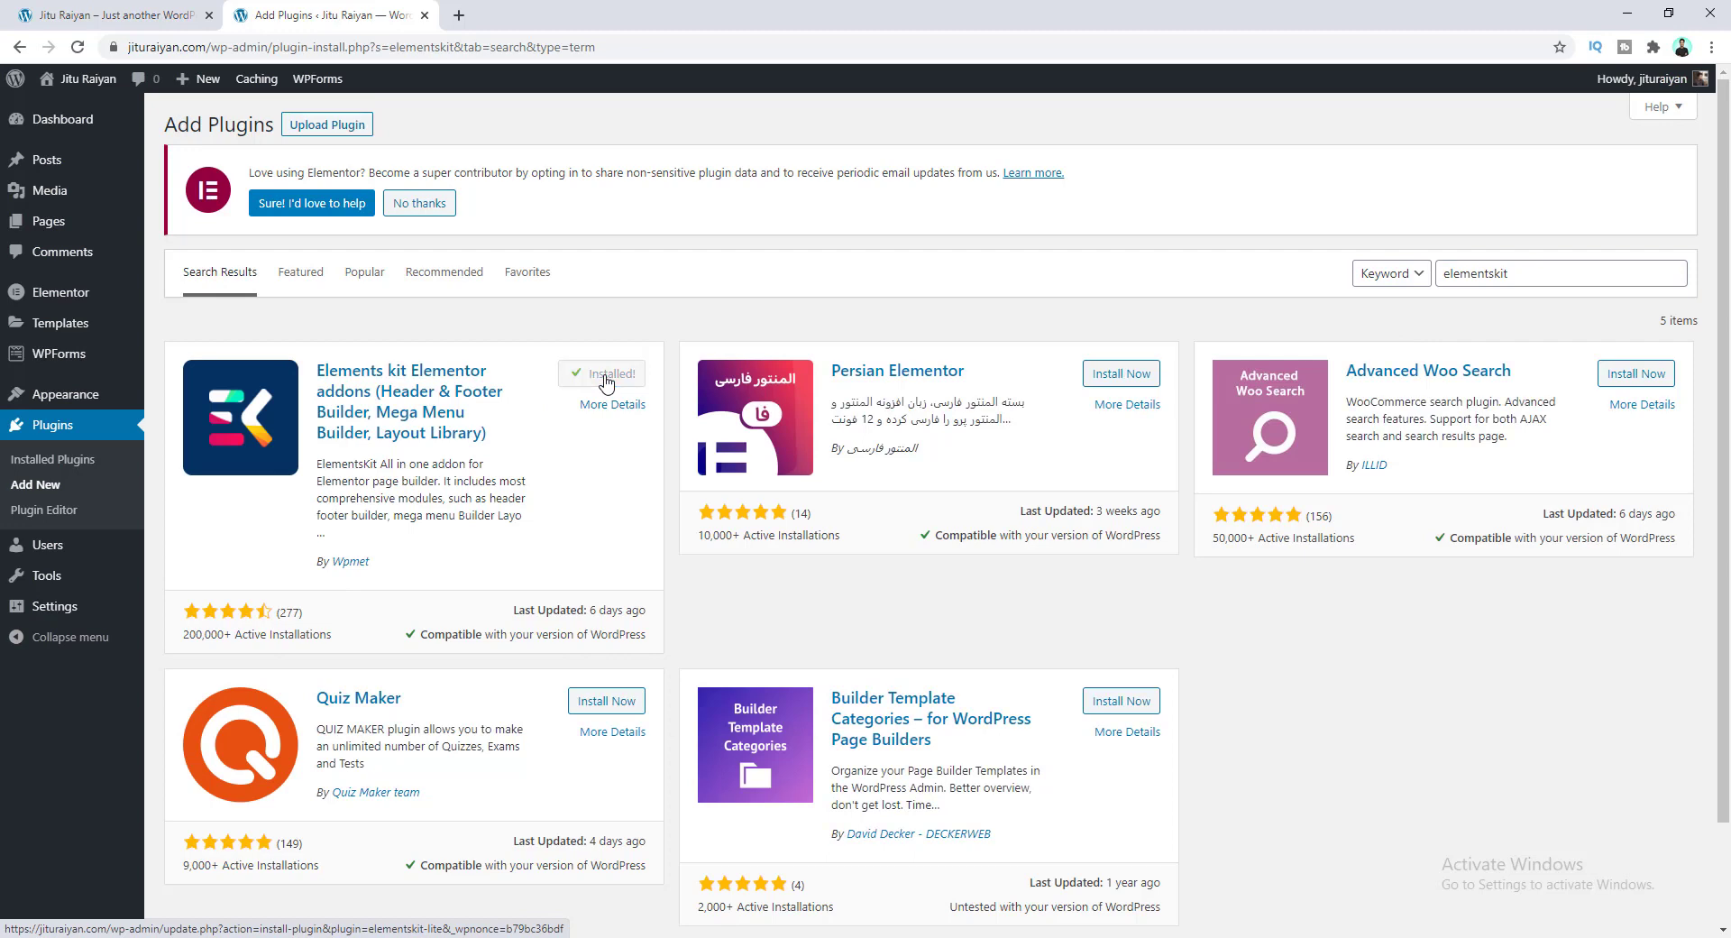
left_click(606, 379)
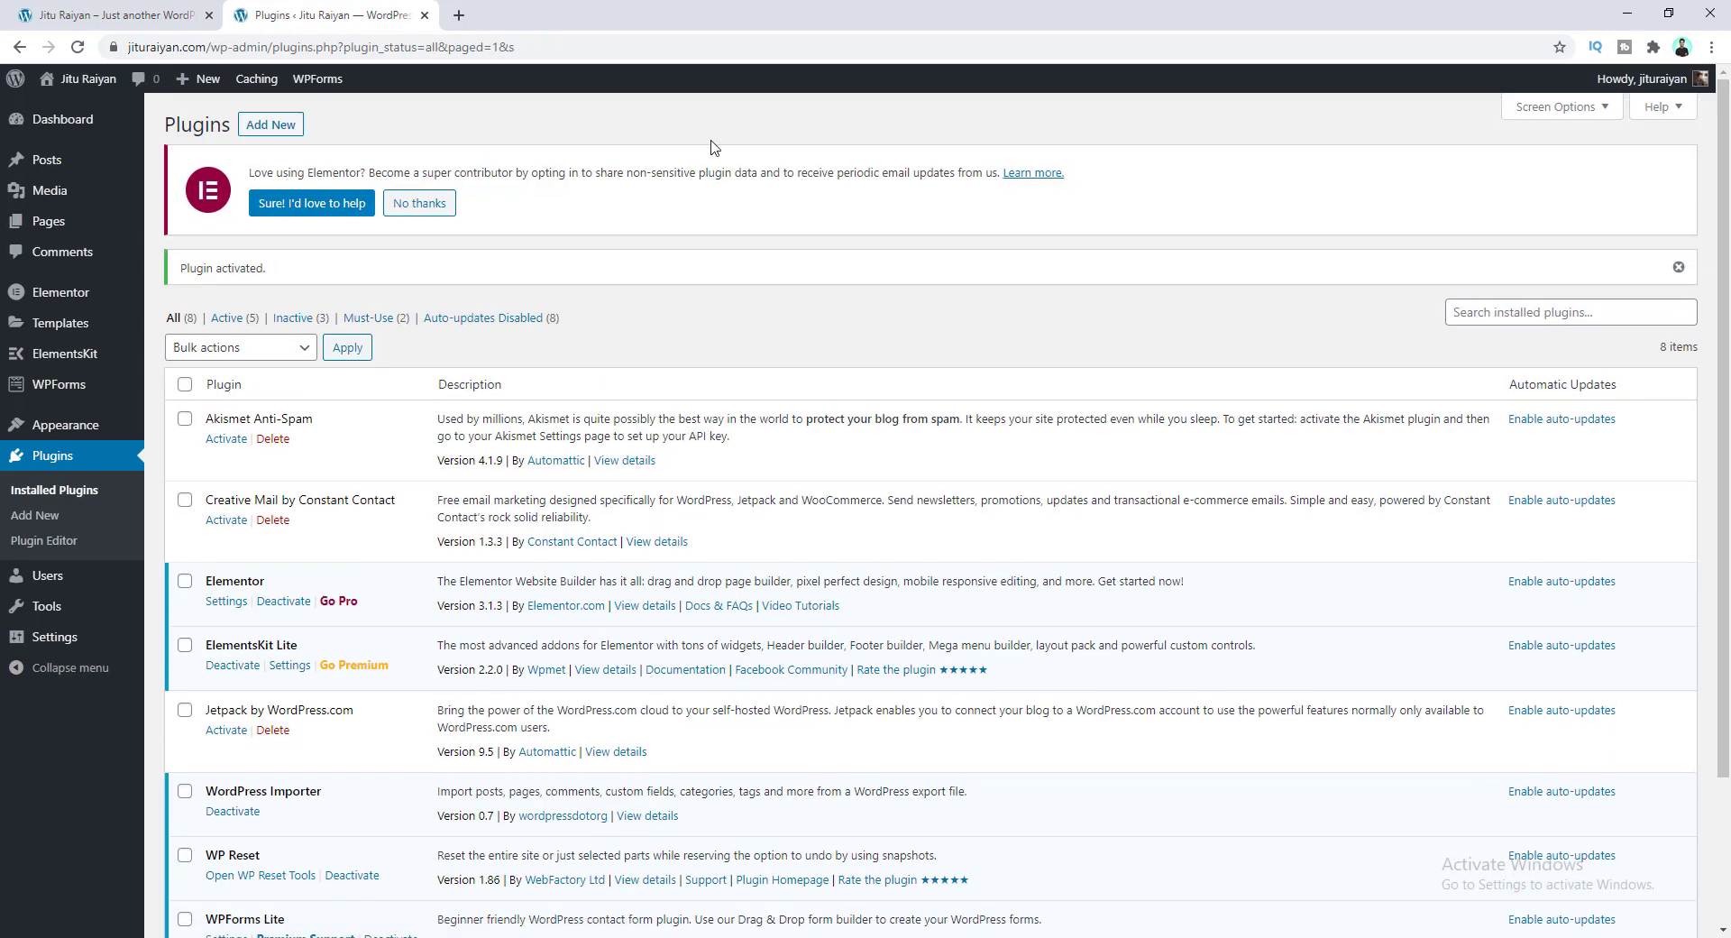
Step: Review the installed plugins list and the current header on the site's homepage
scroll(287, 462, "down", 2)
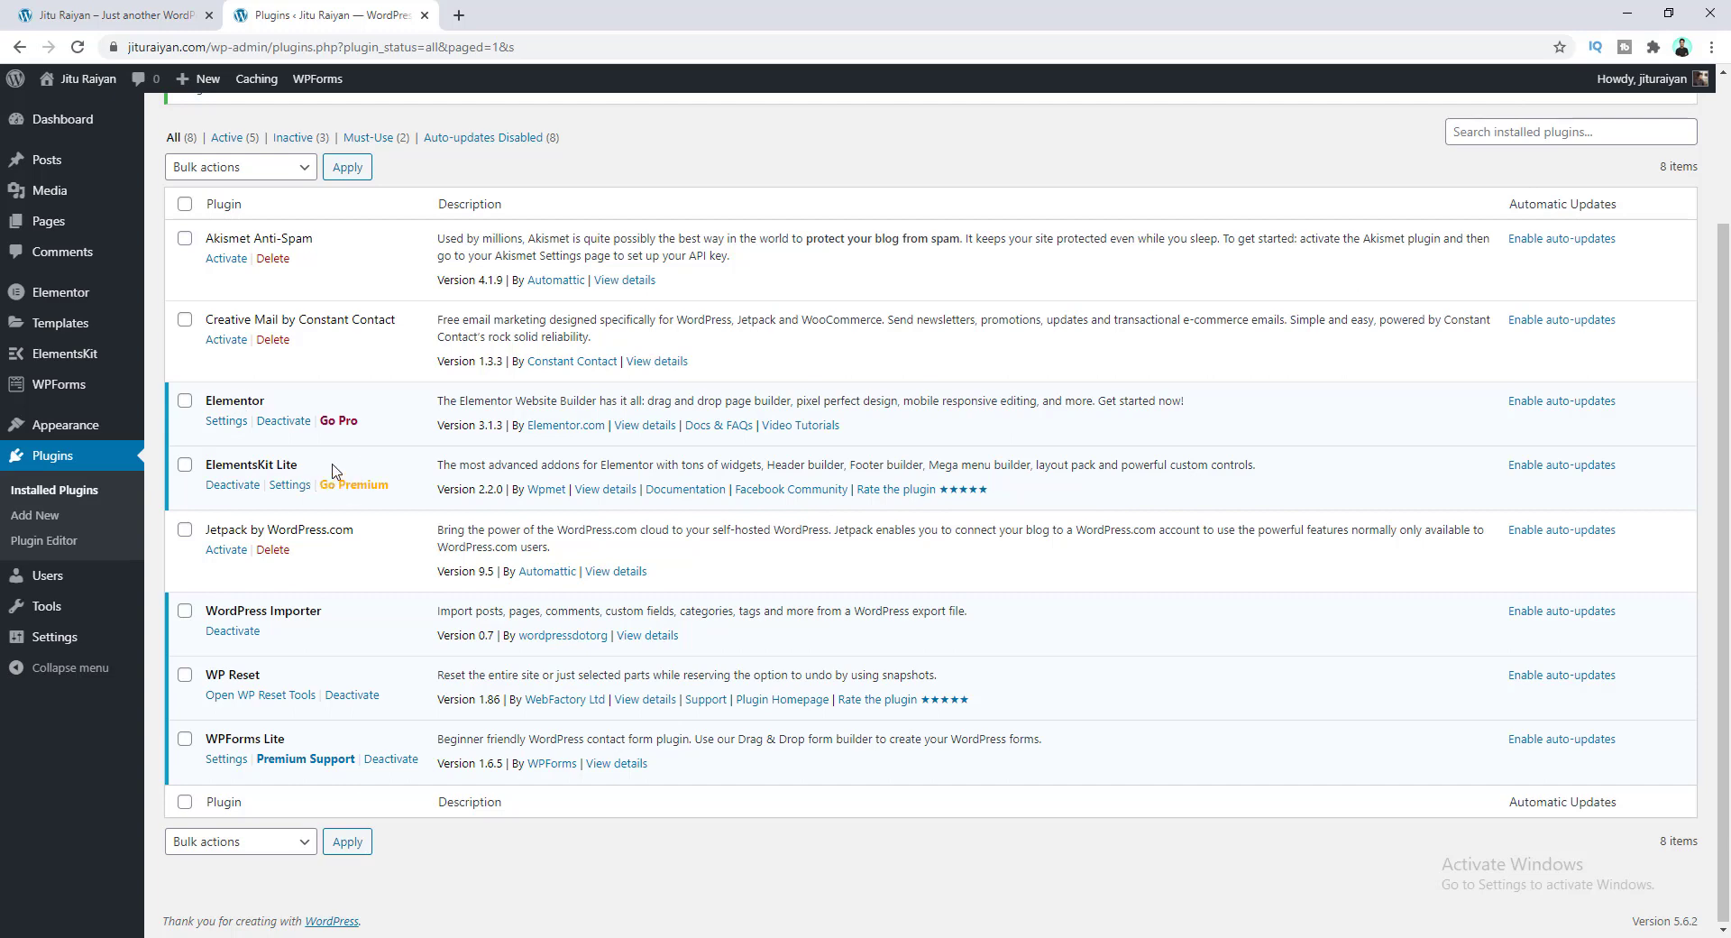
left_click(83, 13)
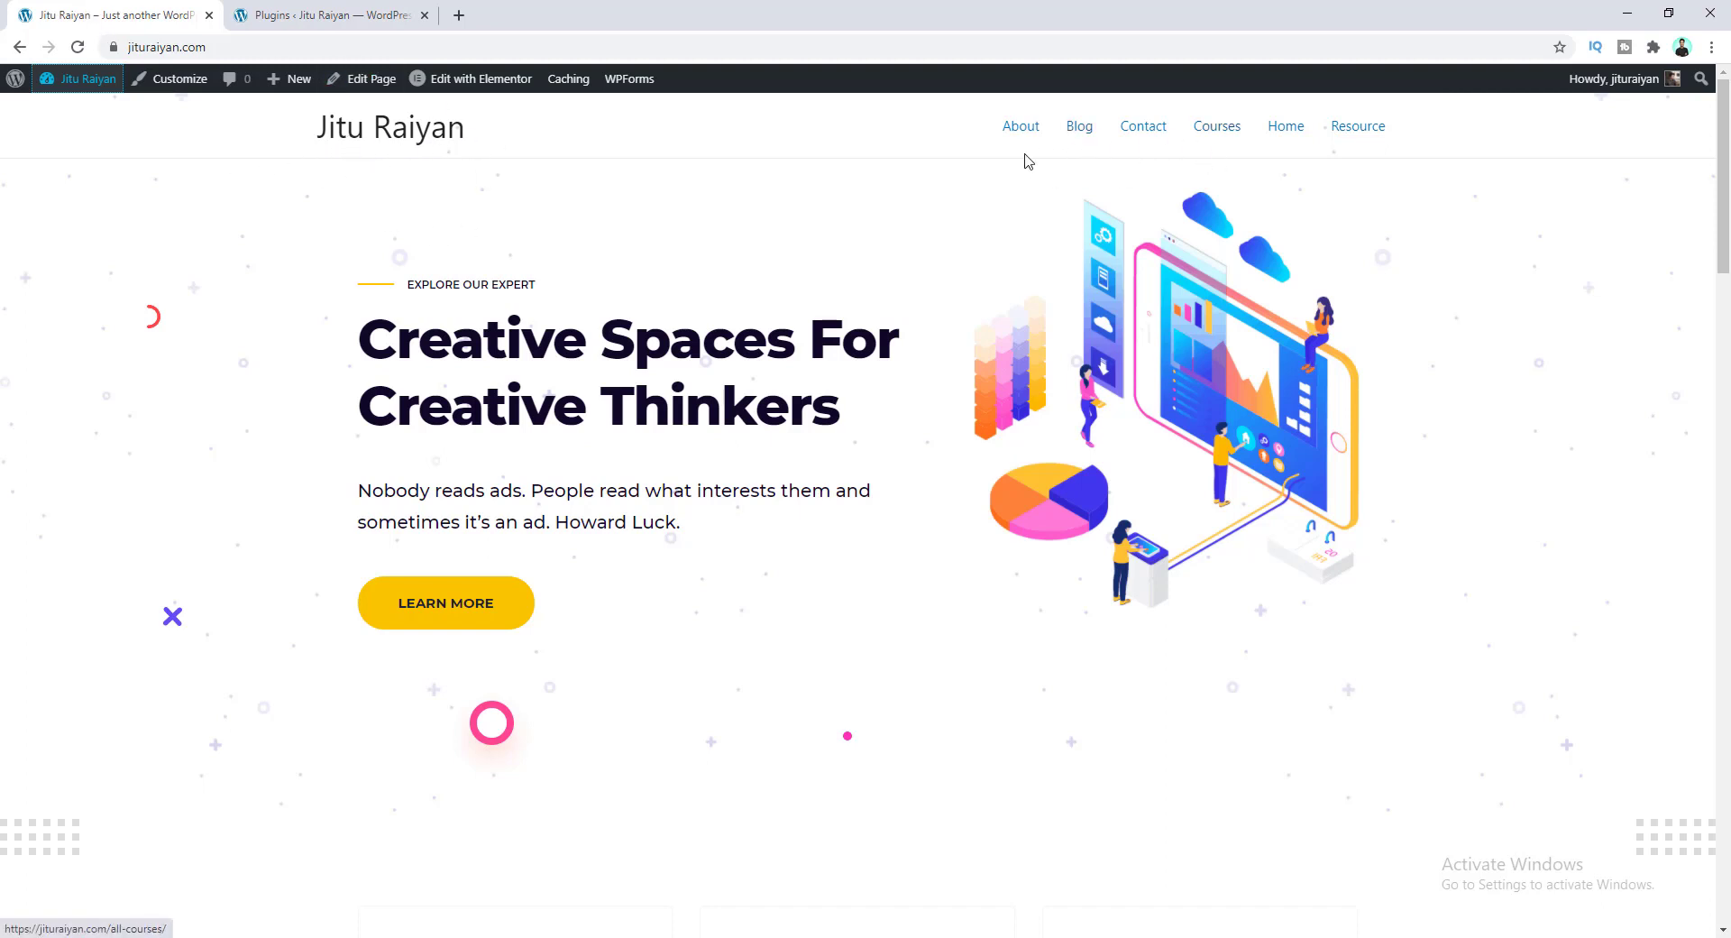
left_click(253, 9)
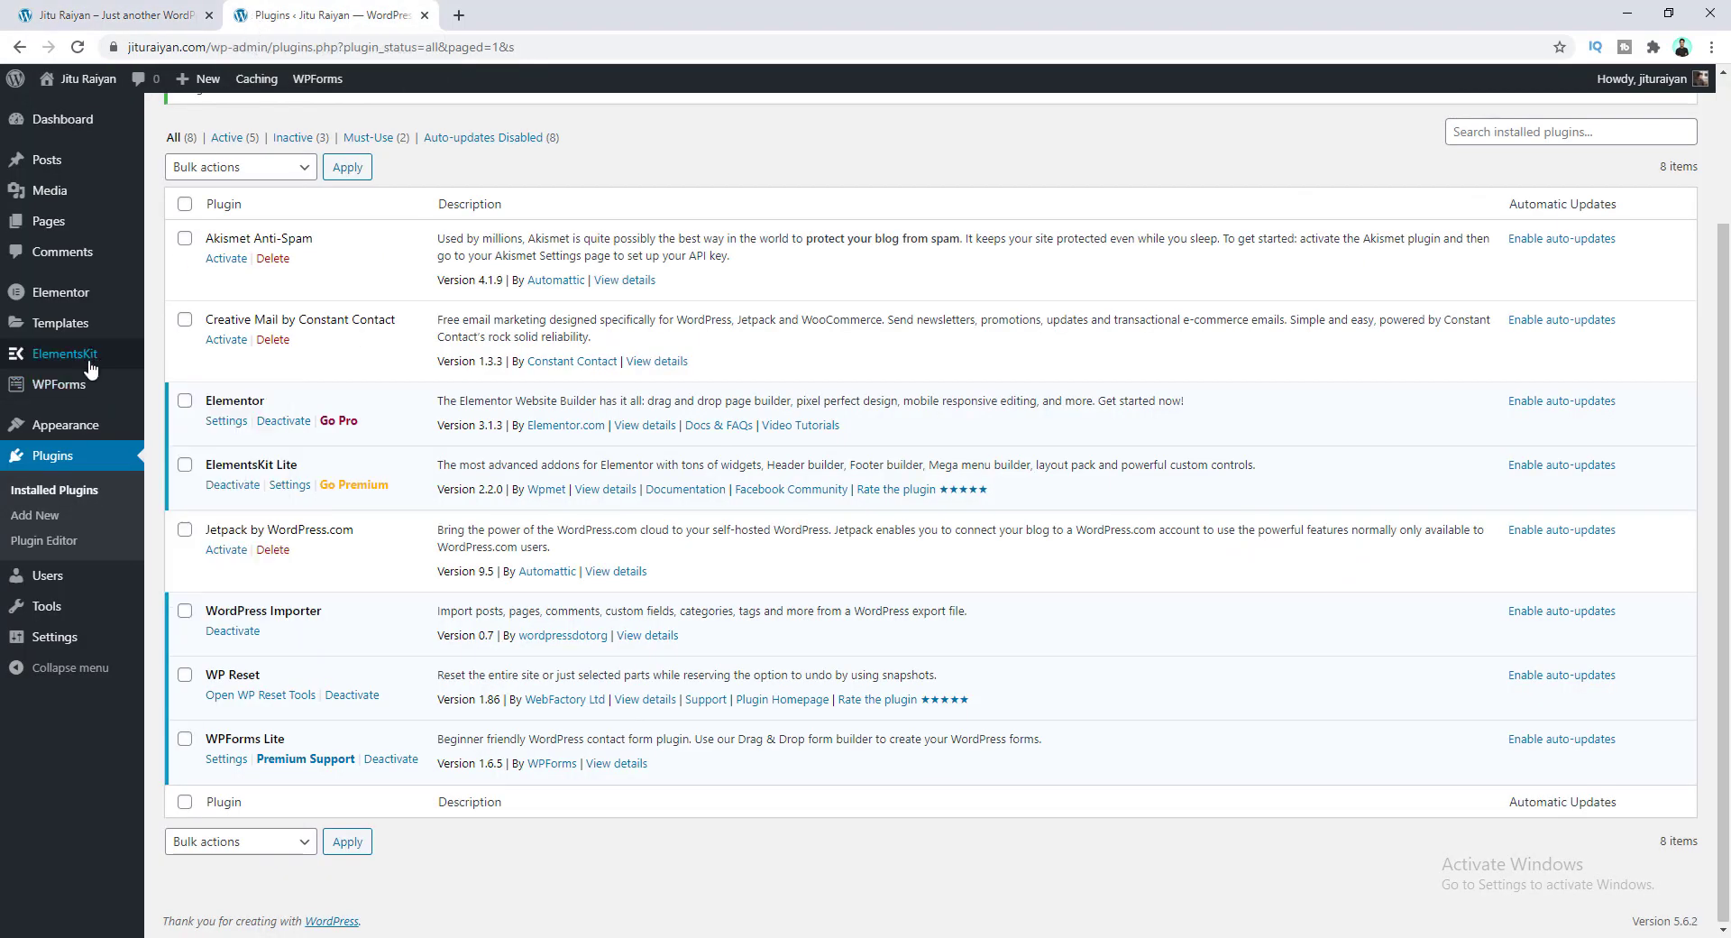
Step: Add a new template in ElementsKit's Header Footer section and title it "Header"
mouse_move(93, 361)
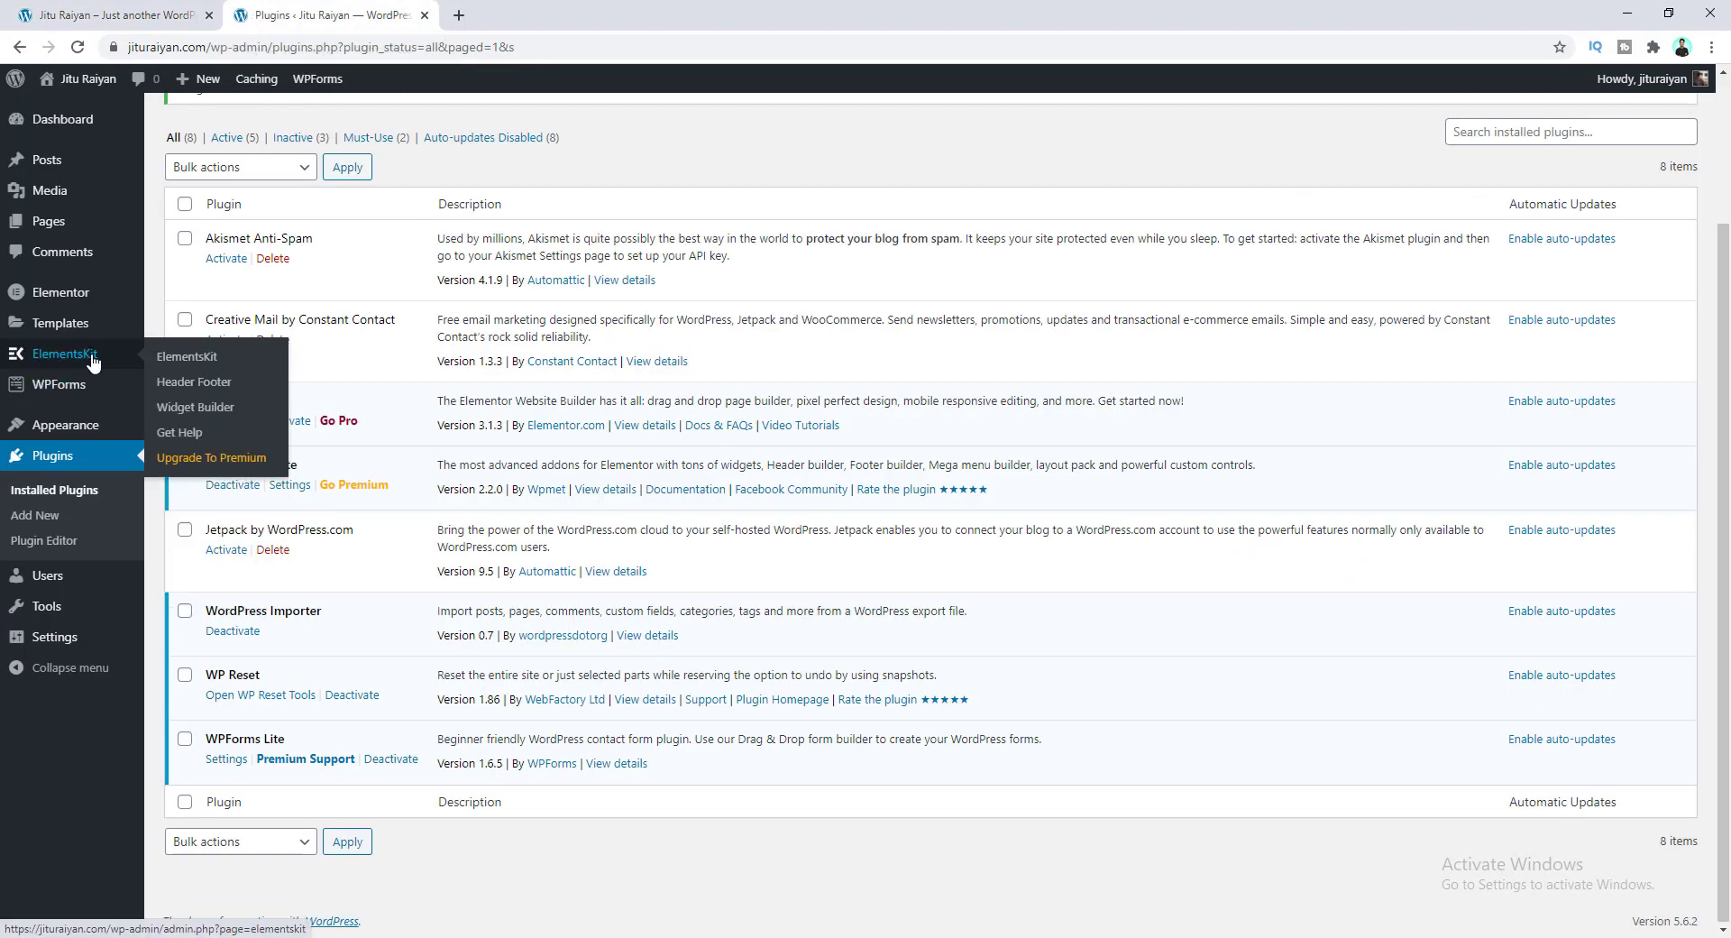
left_click(173, 390)
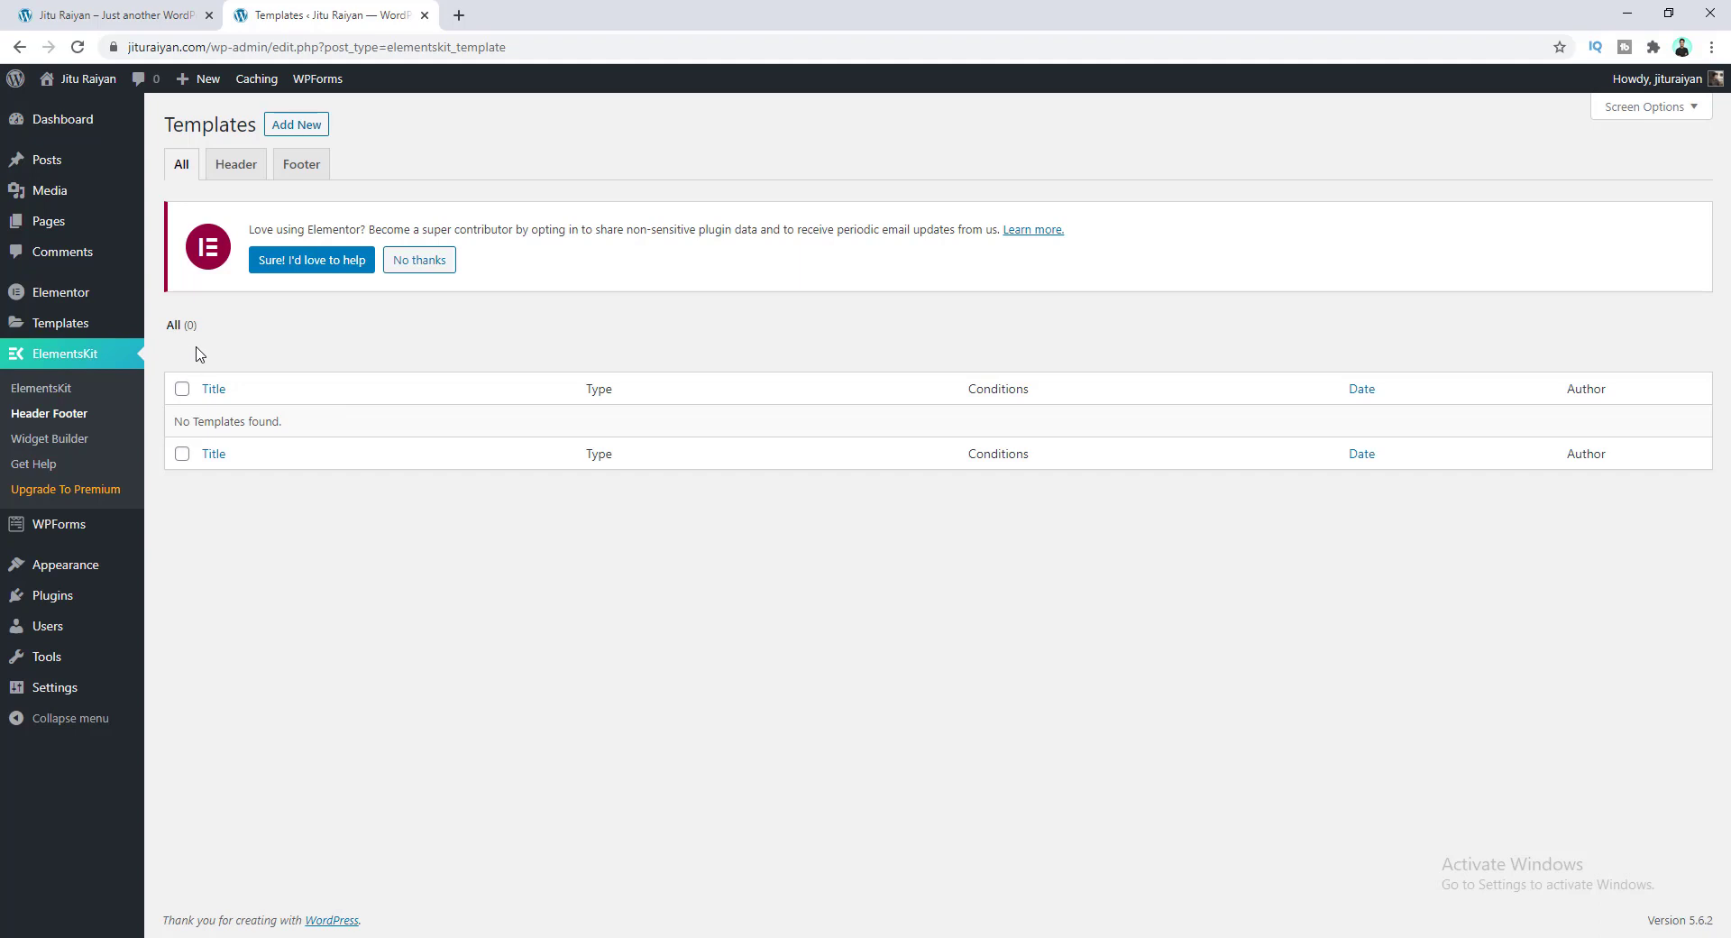
left_click(295, 131)
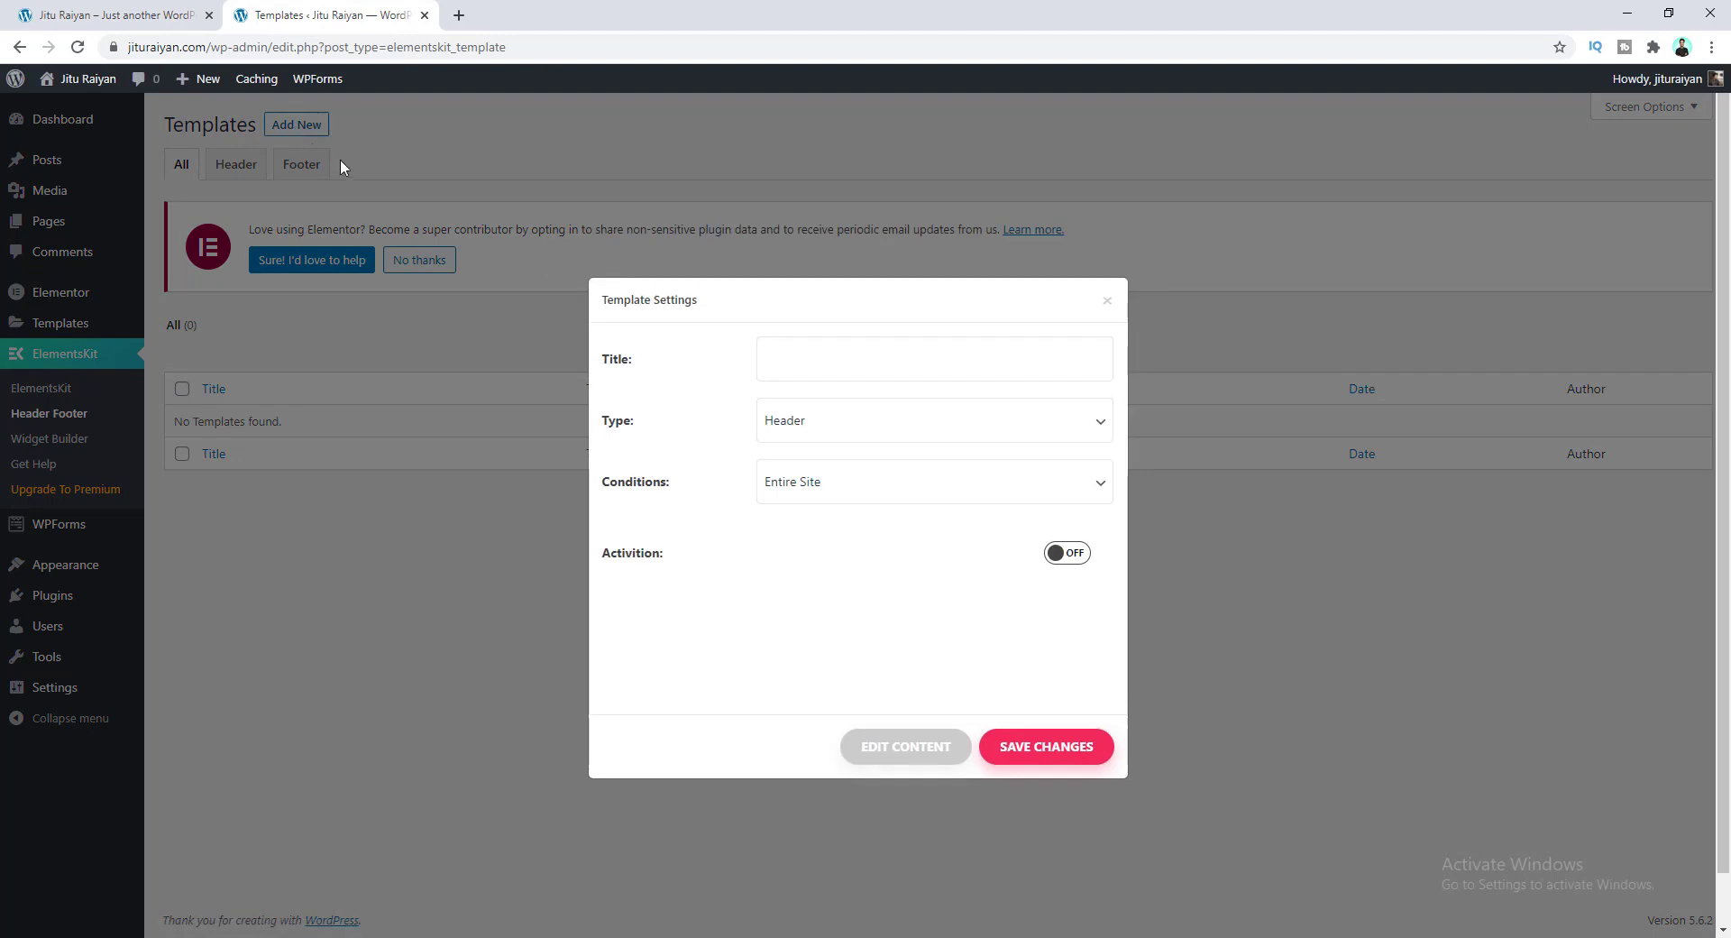
left_click(778, 357)
type("Header")
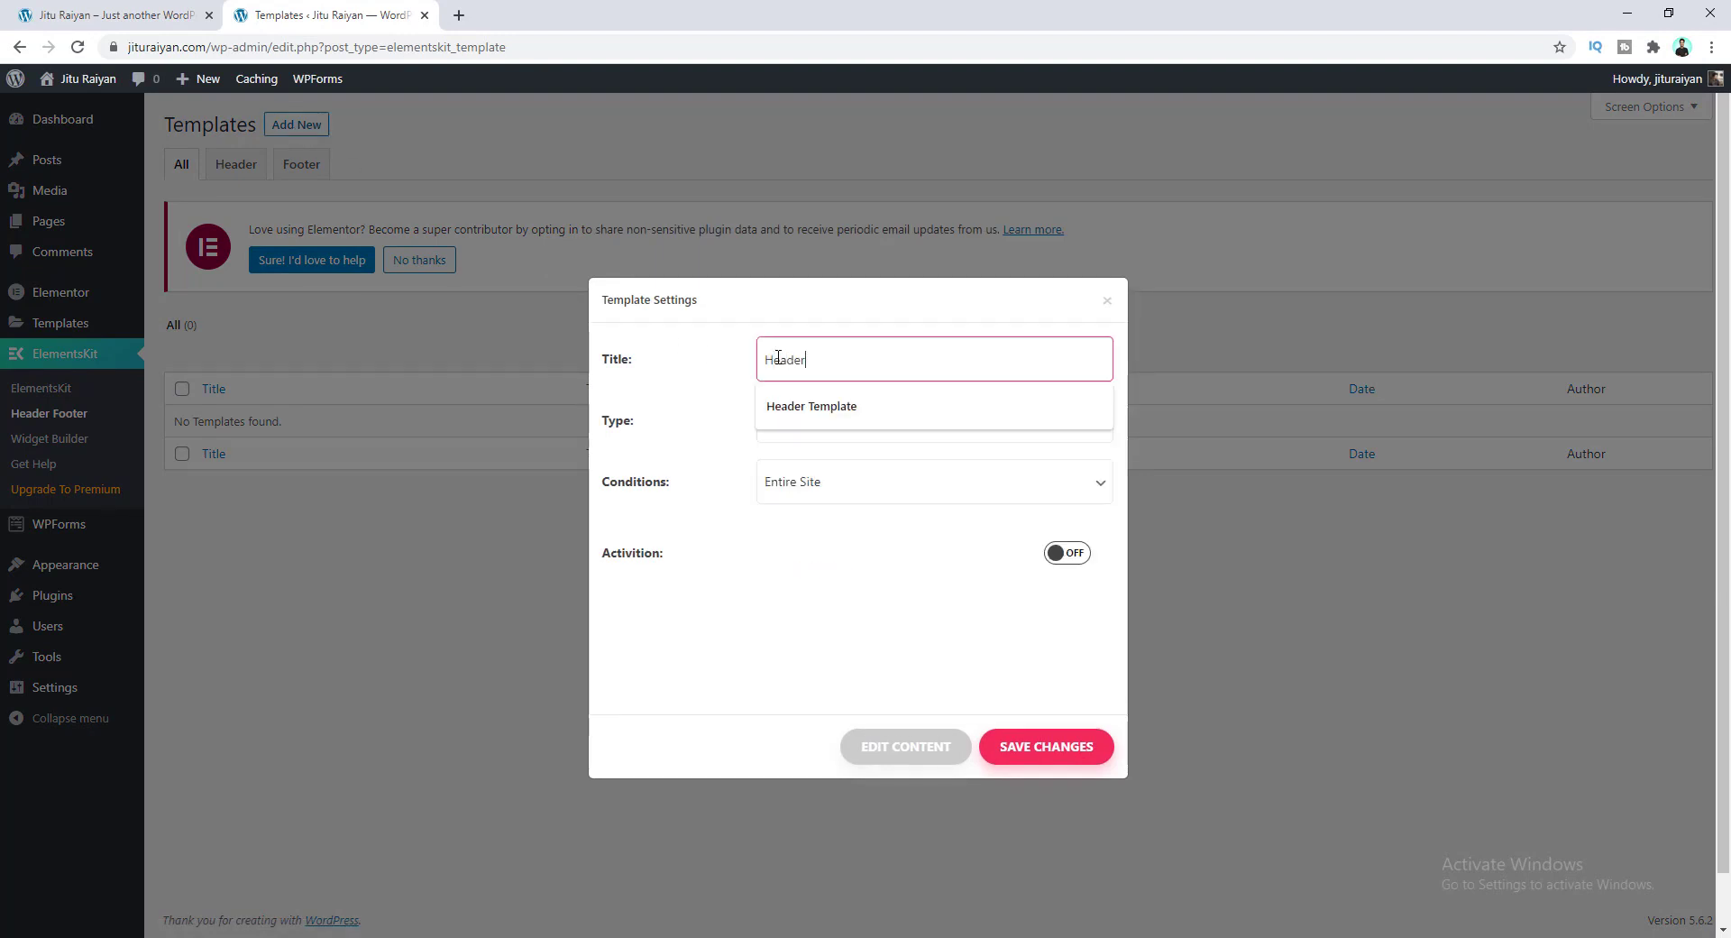
left_click(715, 386)
Step: Keep the template's type as Header and its condition as Entire Site, switch activation on, and save it
left_click(842, 424)
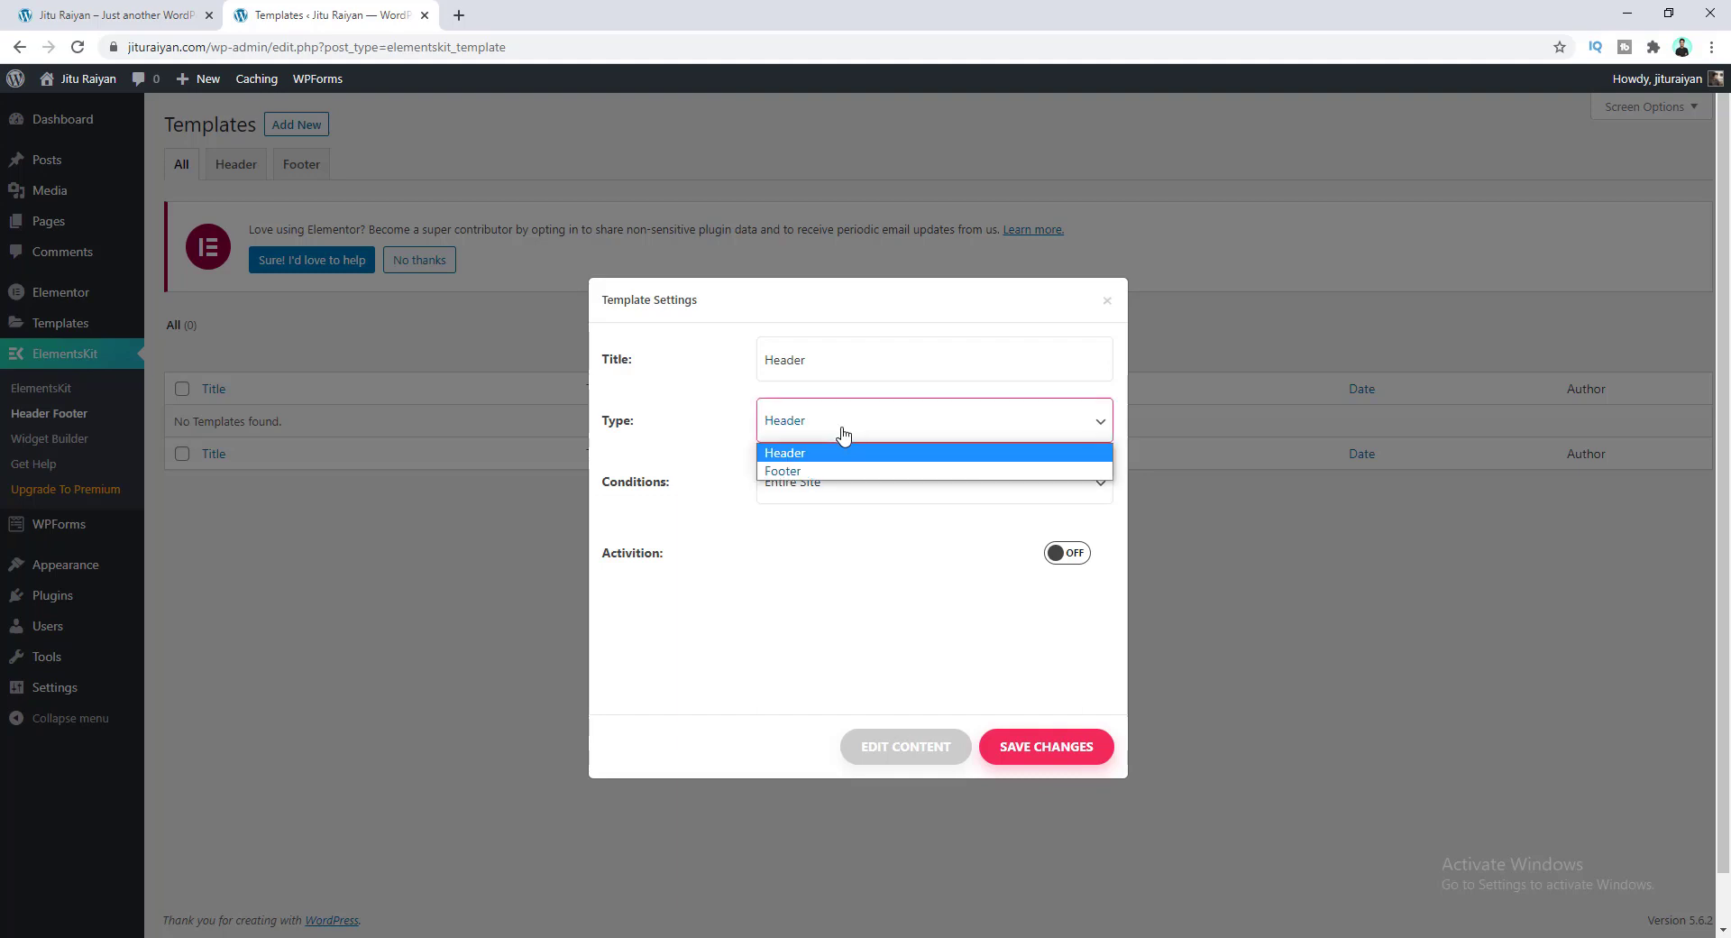
left_click(711, 446)
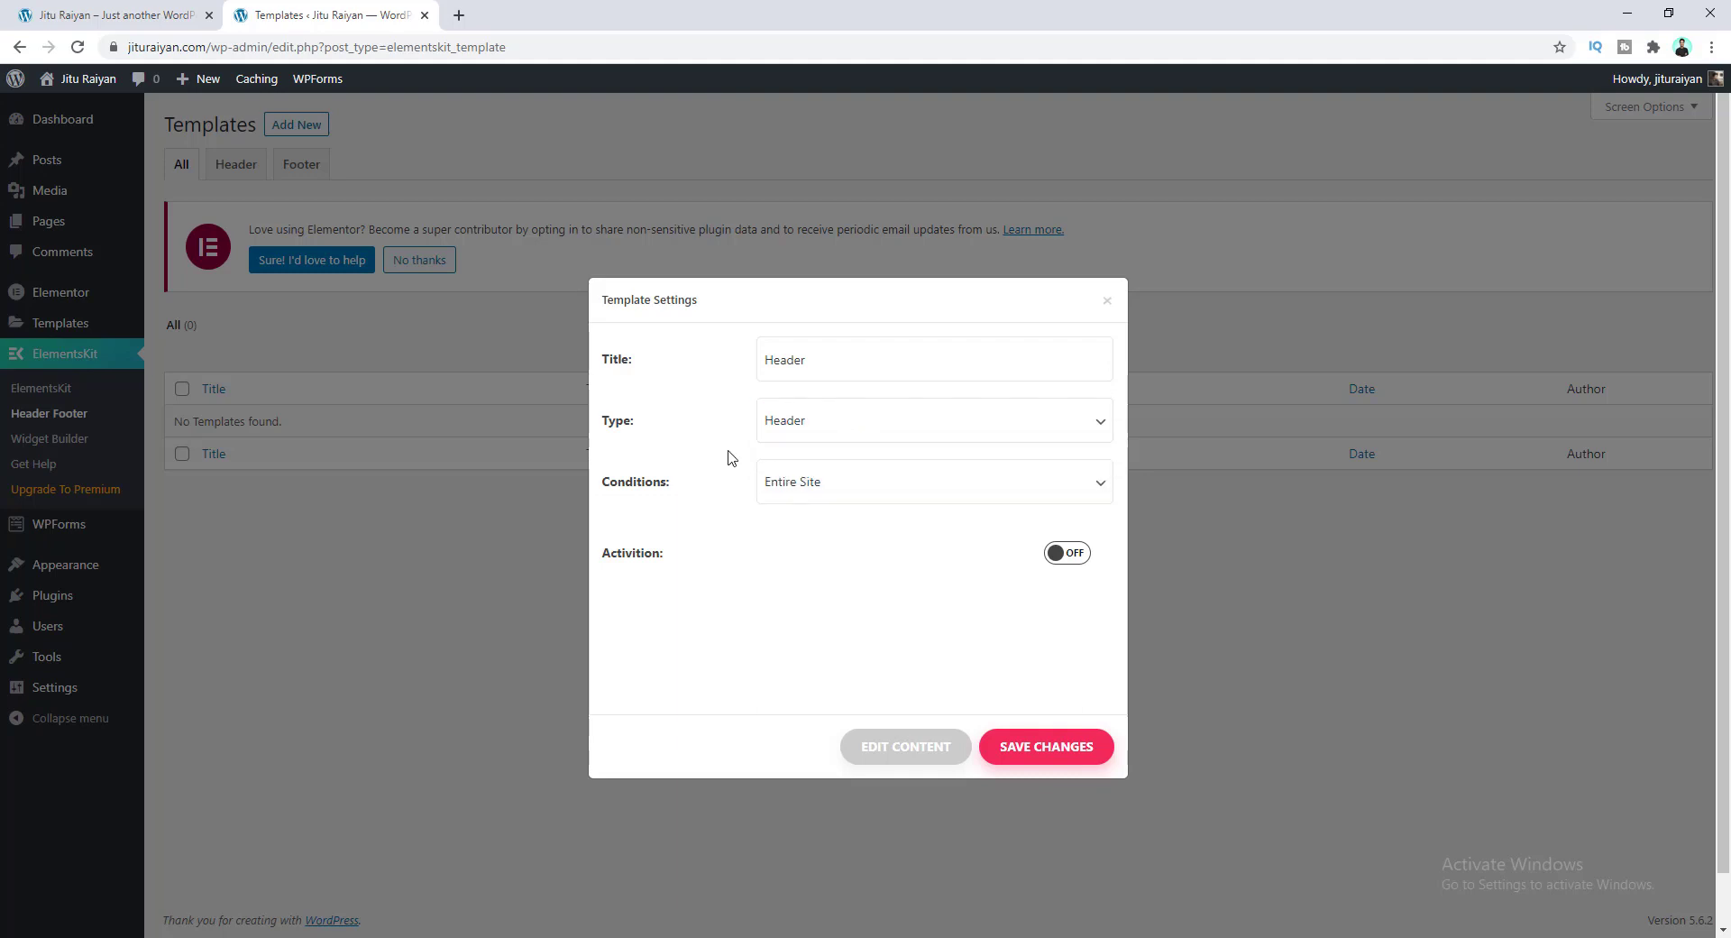
left_click(896, 491)
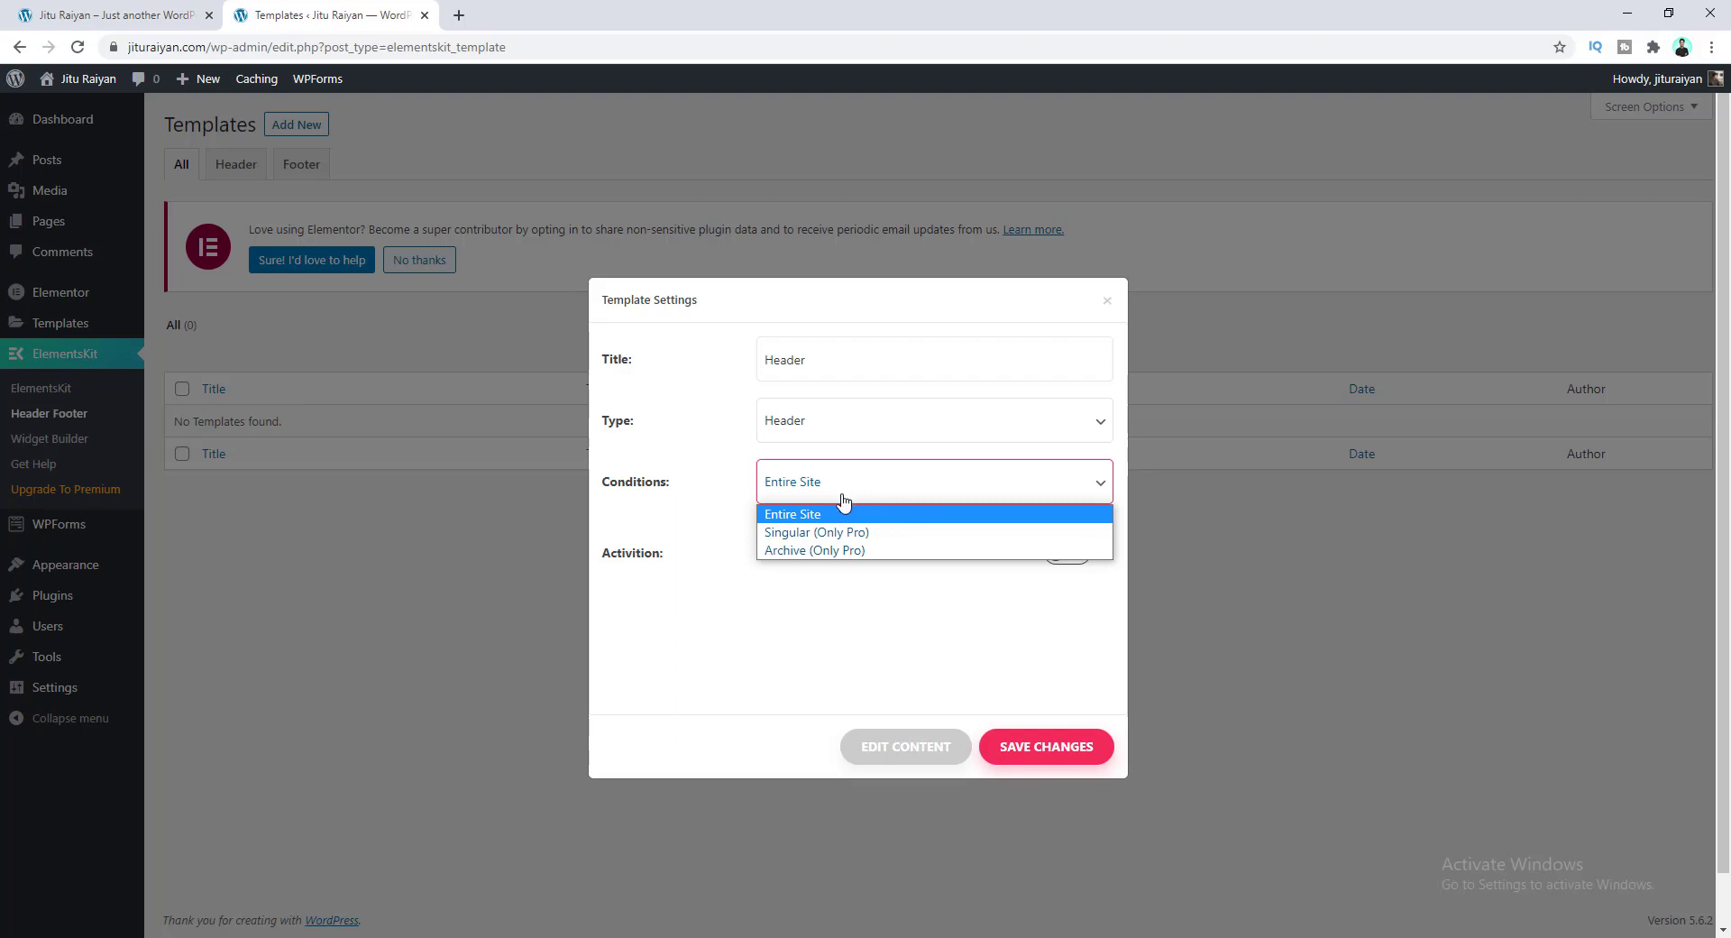
left_click(708, 487)
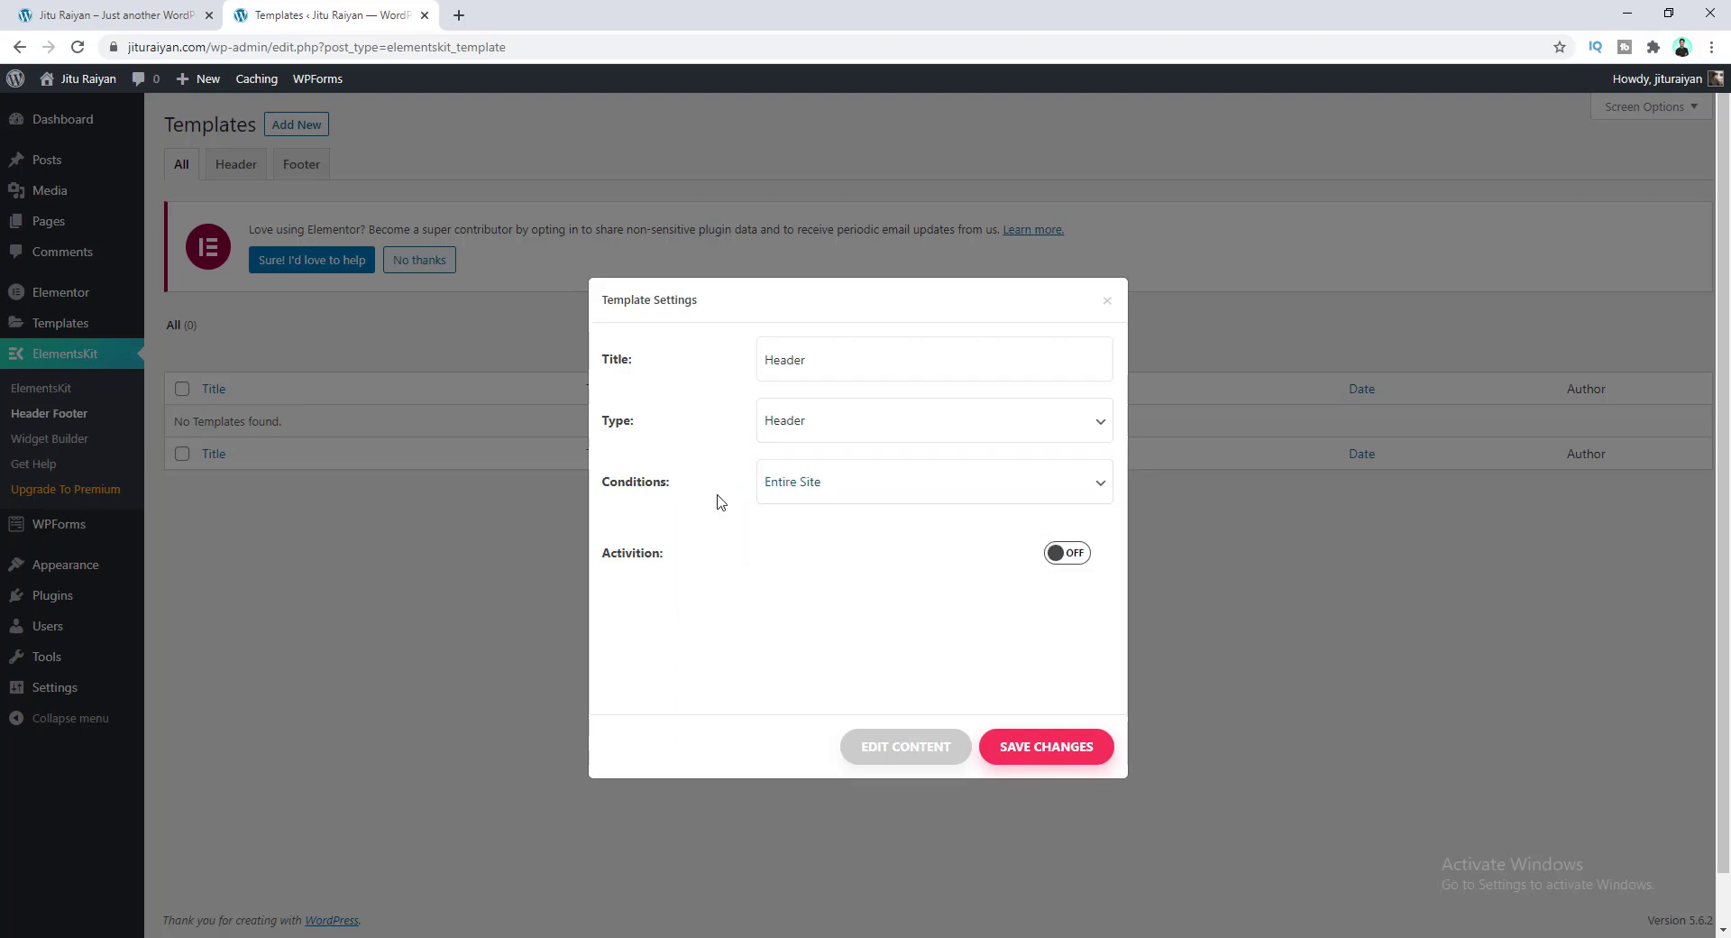
left_click(1068, 554)
left_click(1042, 753)
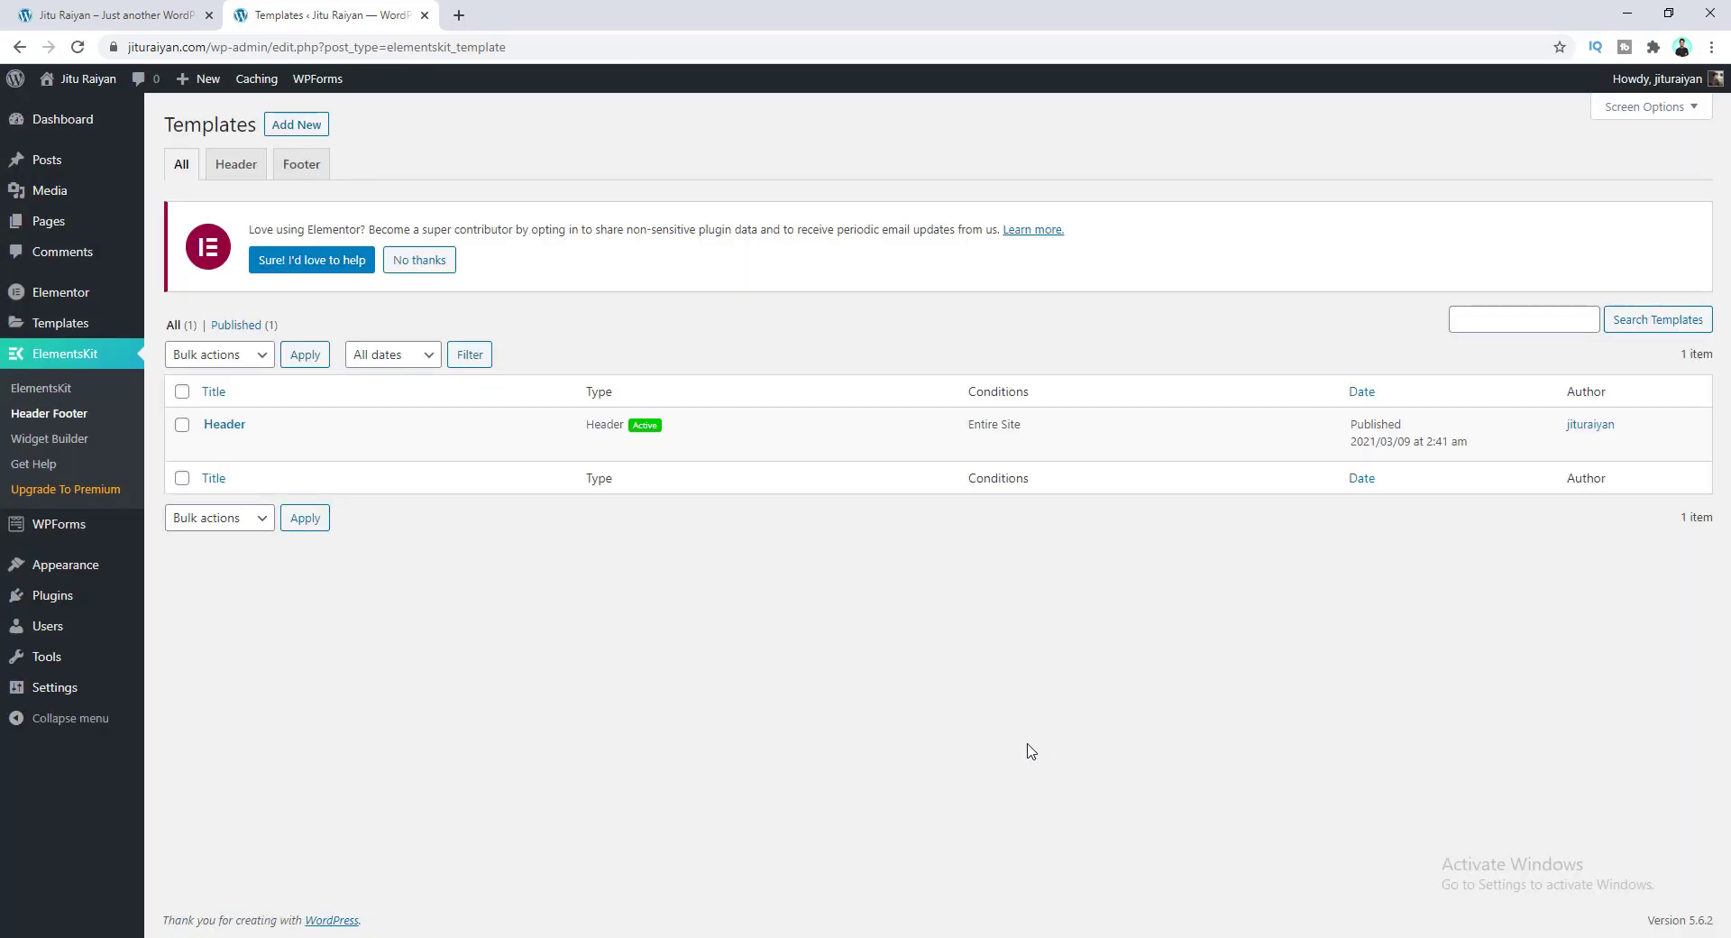
Step: Open the Header template's content for editing and bring up the ElementsKit template library
left_click(225, 425)
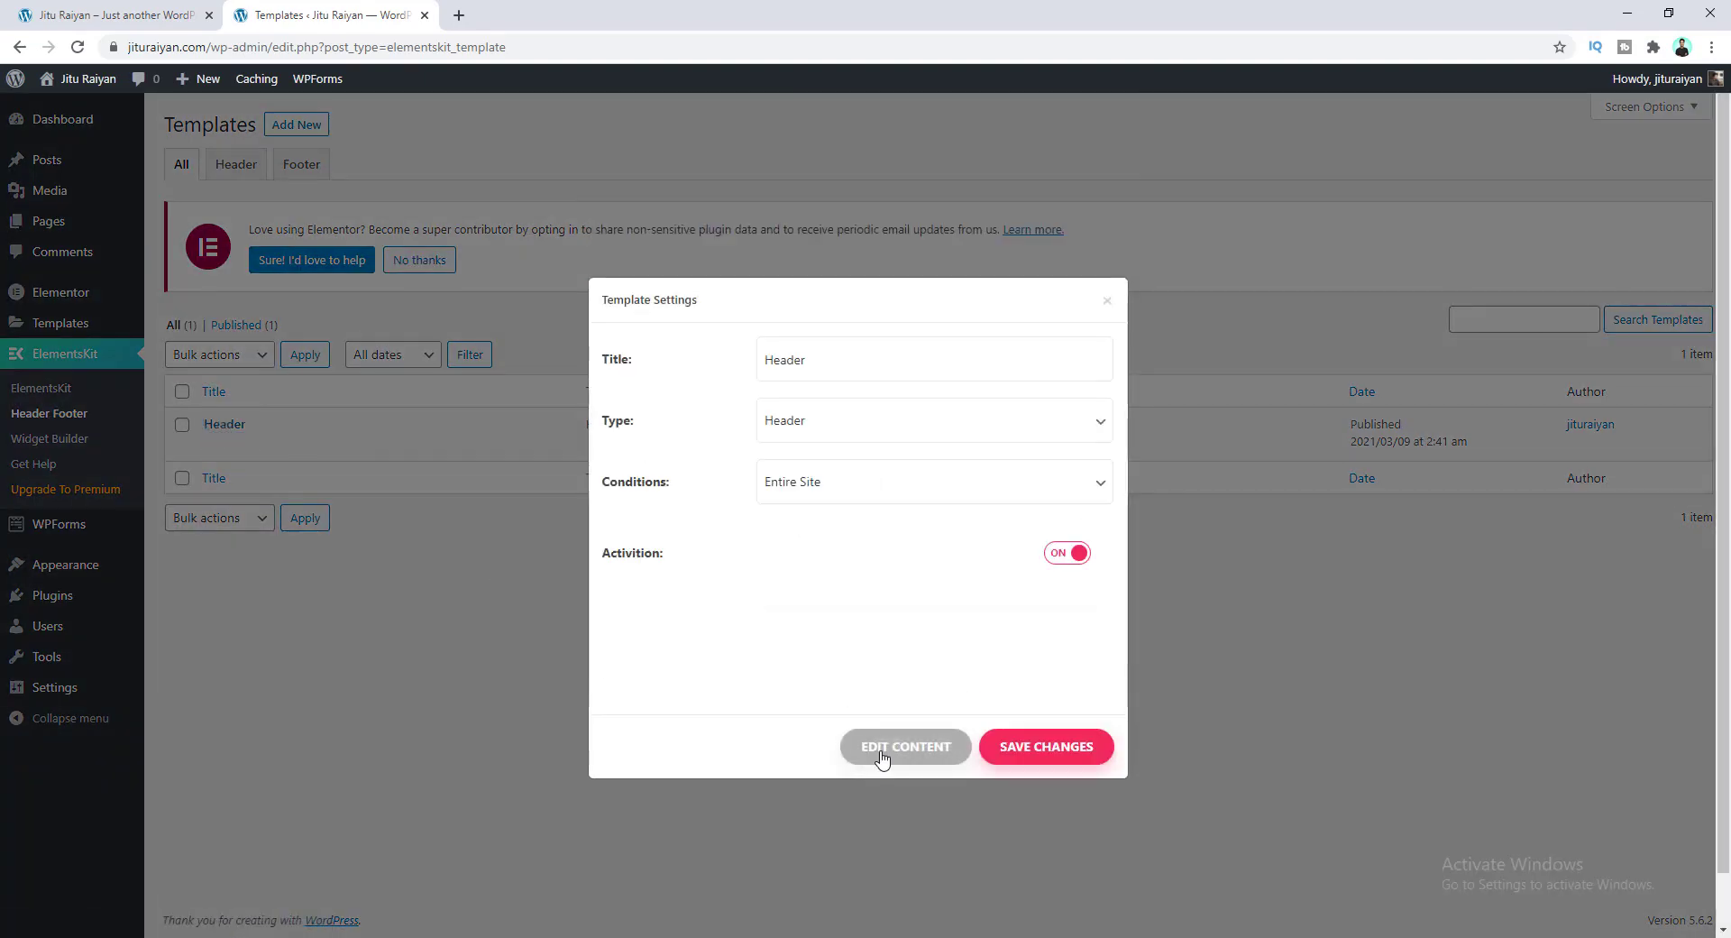
left_click(905, 747)
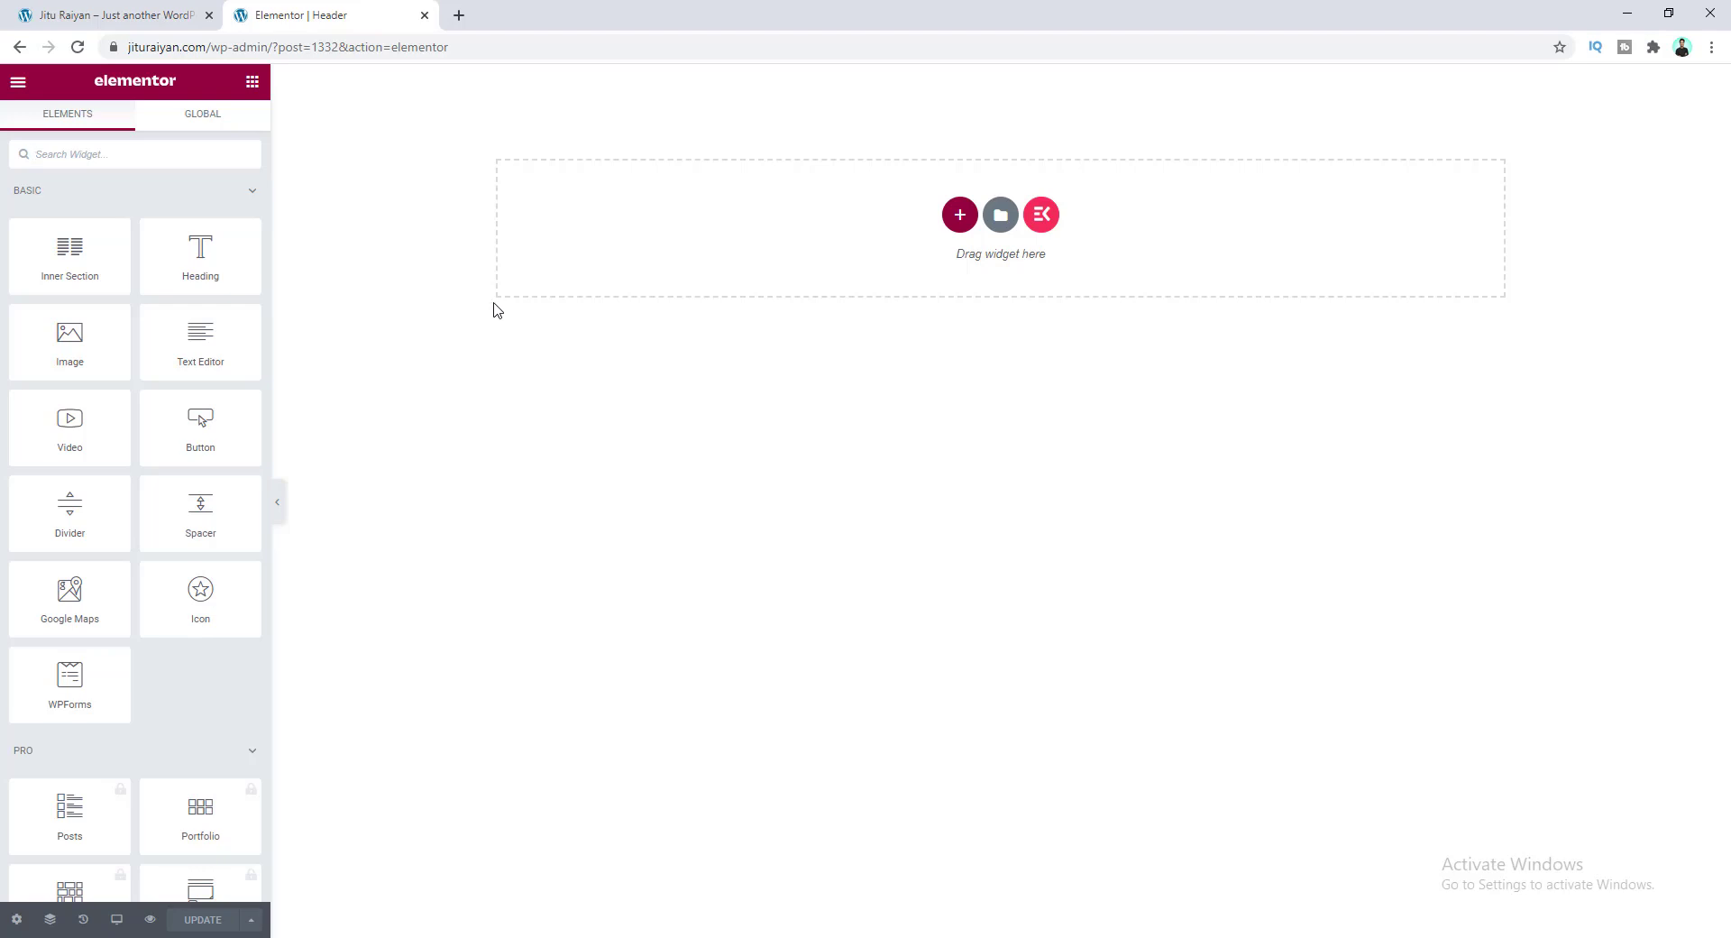
left_click(1043, 215)
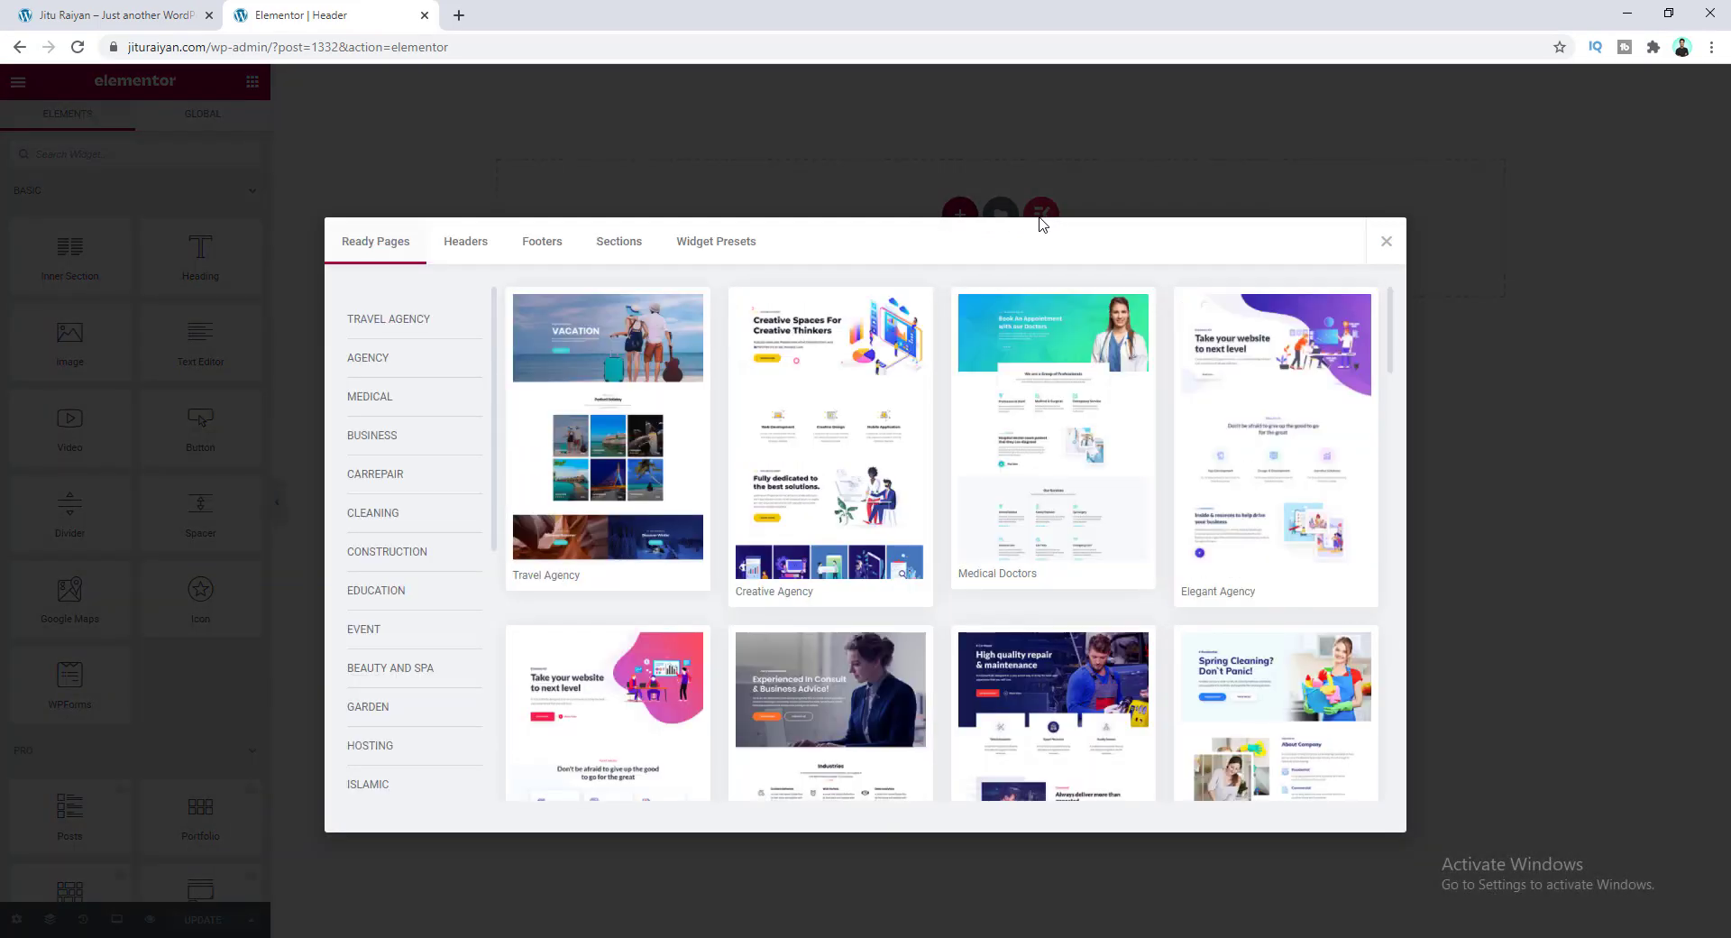
Step: Insert the ready-made Elements Kit header with the contact bar, logo, search and Appointment button from the library's headers
scroll(938, 339, "down", 5)
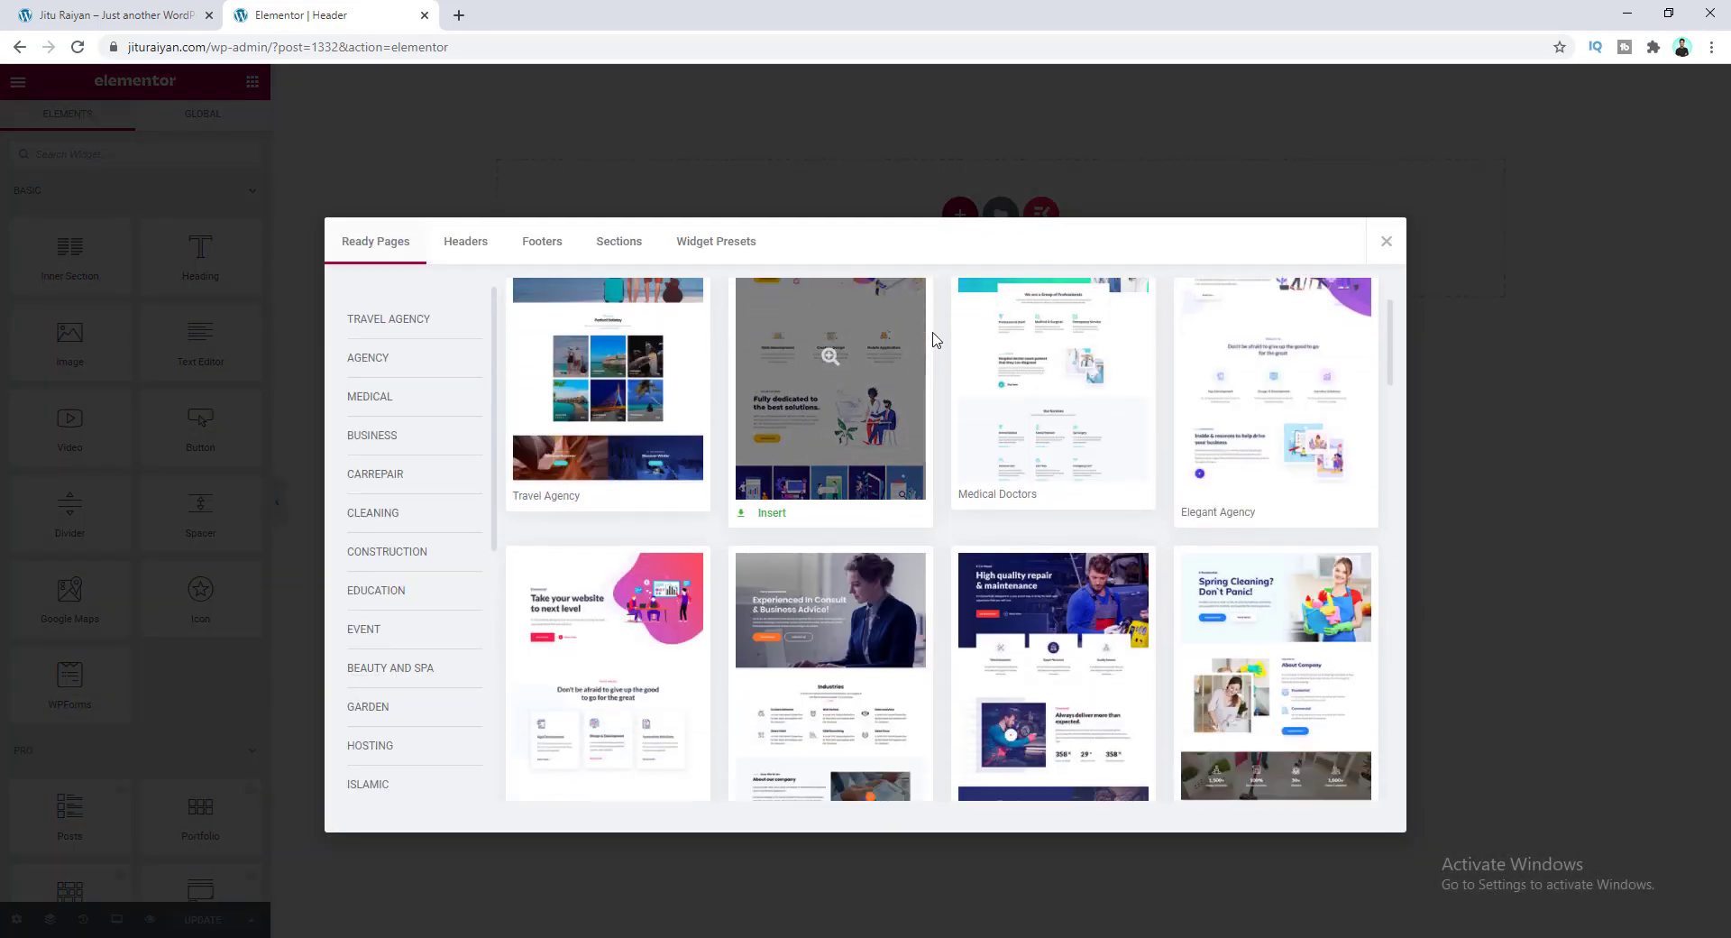
scroll(935, 339, "down", 15)
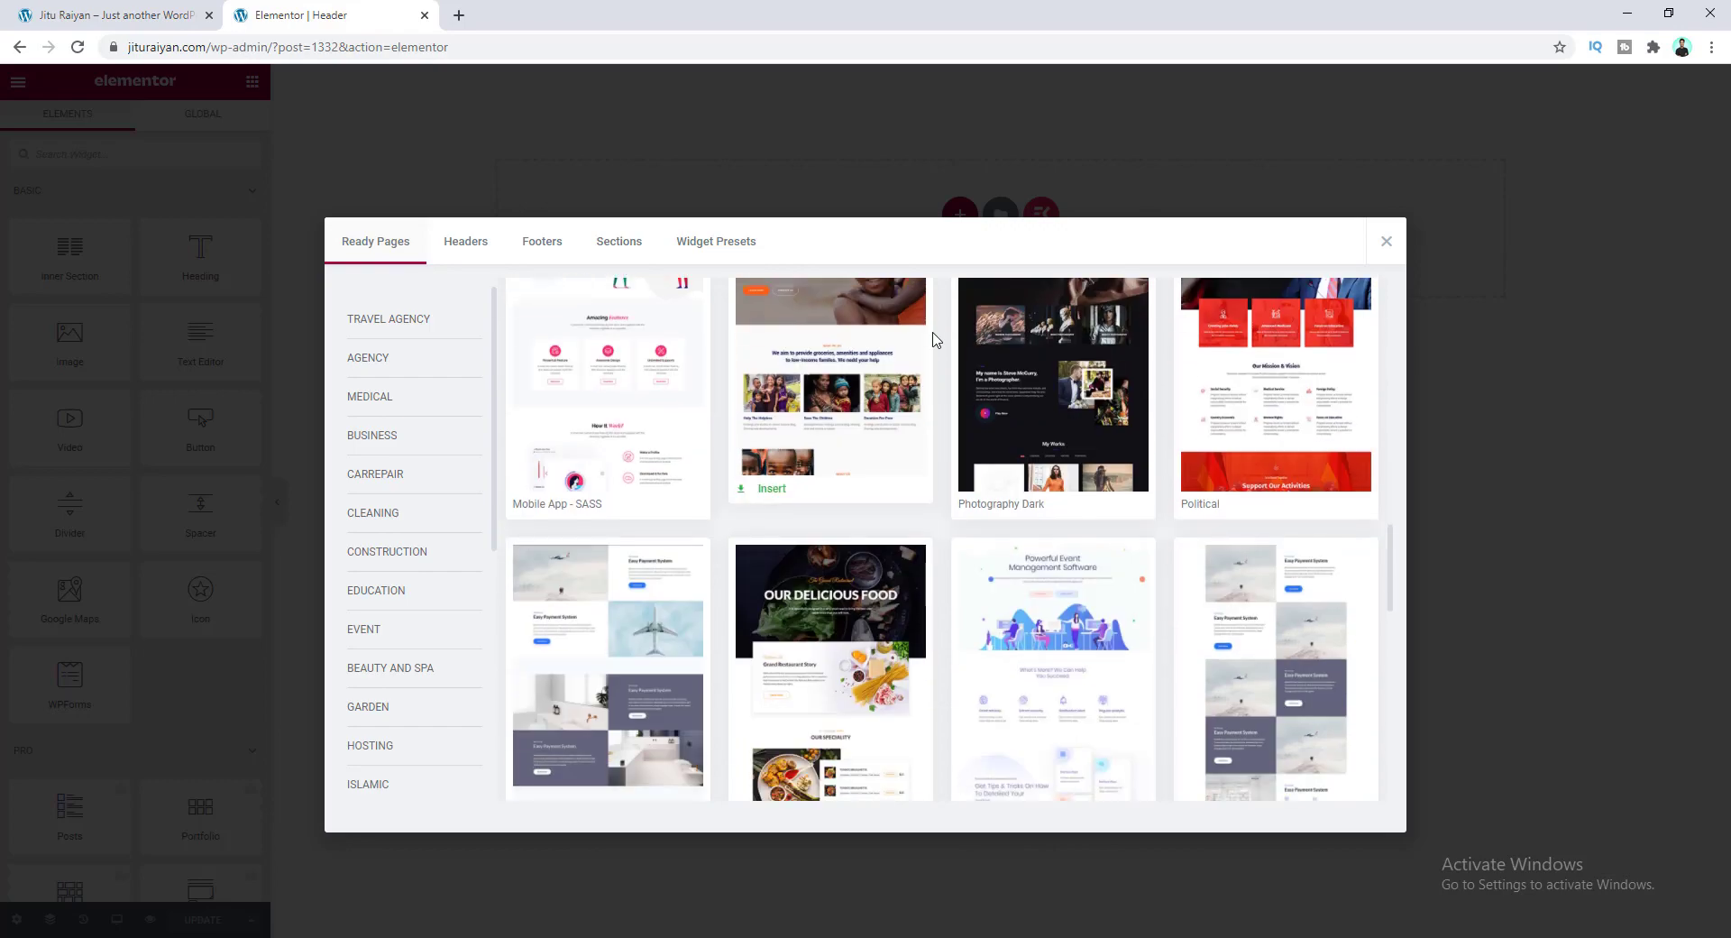
scroll(936, 339, "up", 20)
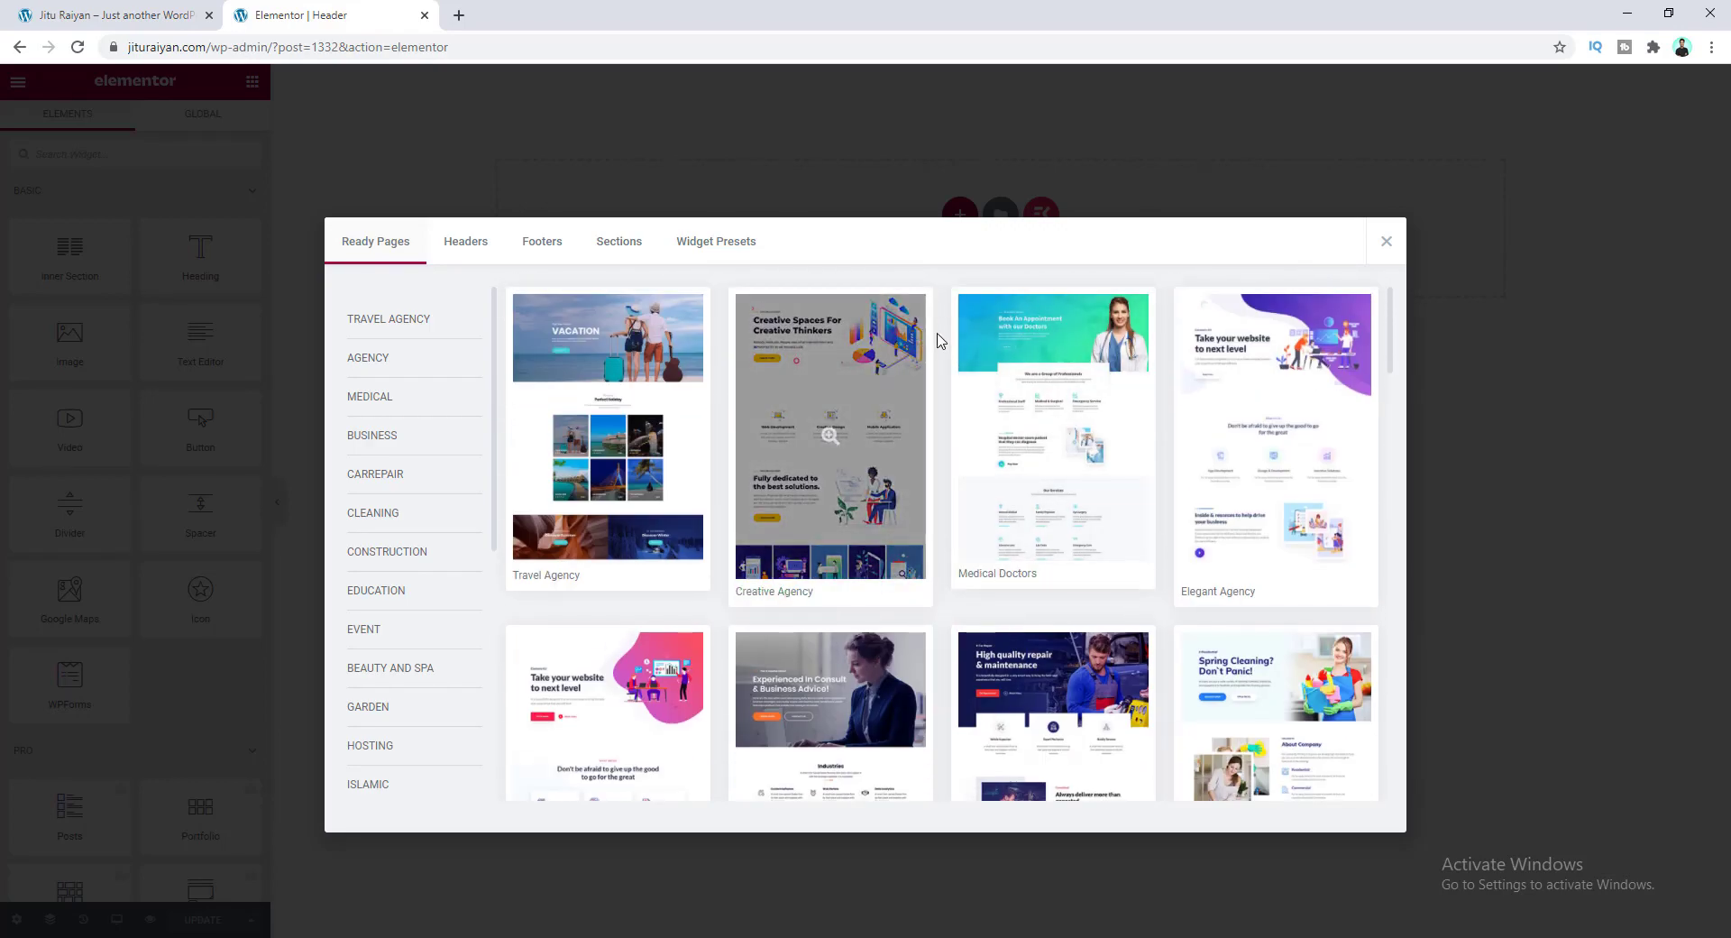
left_click(460, 245)
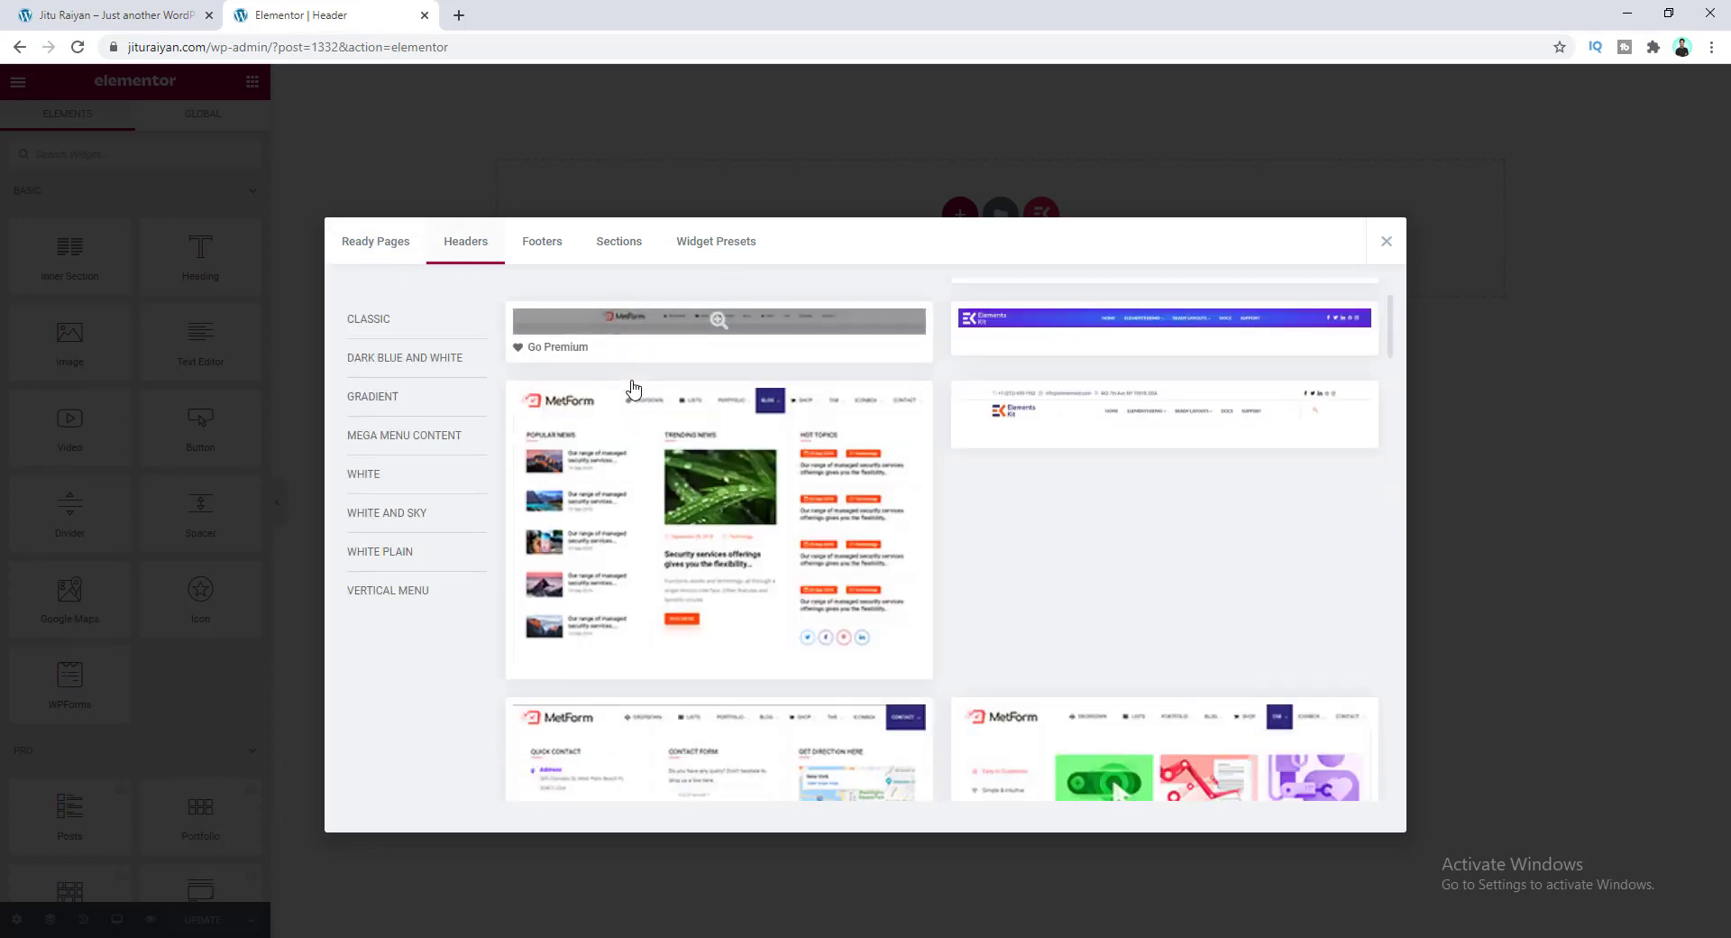
scroll(632, 390, "down", 3)
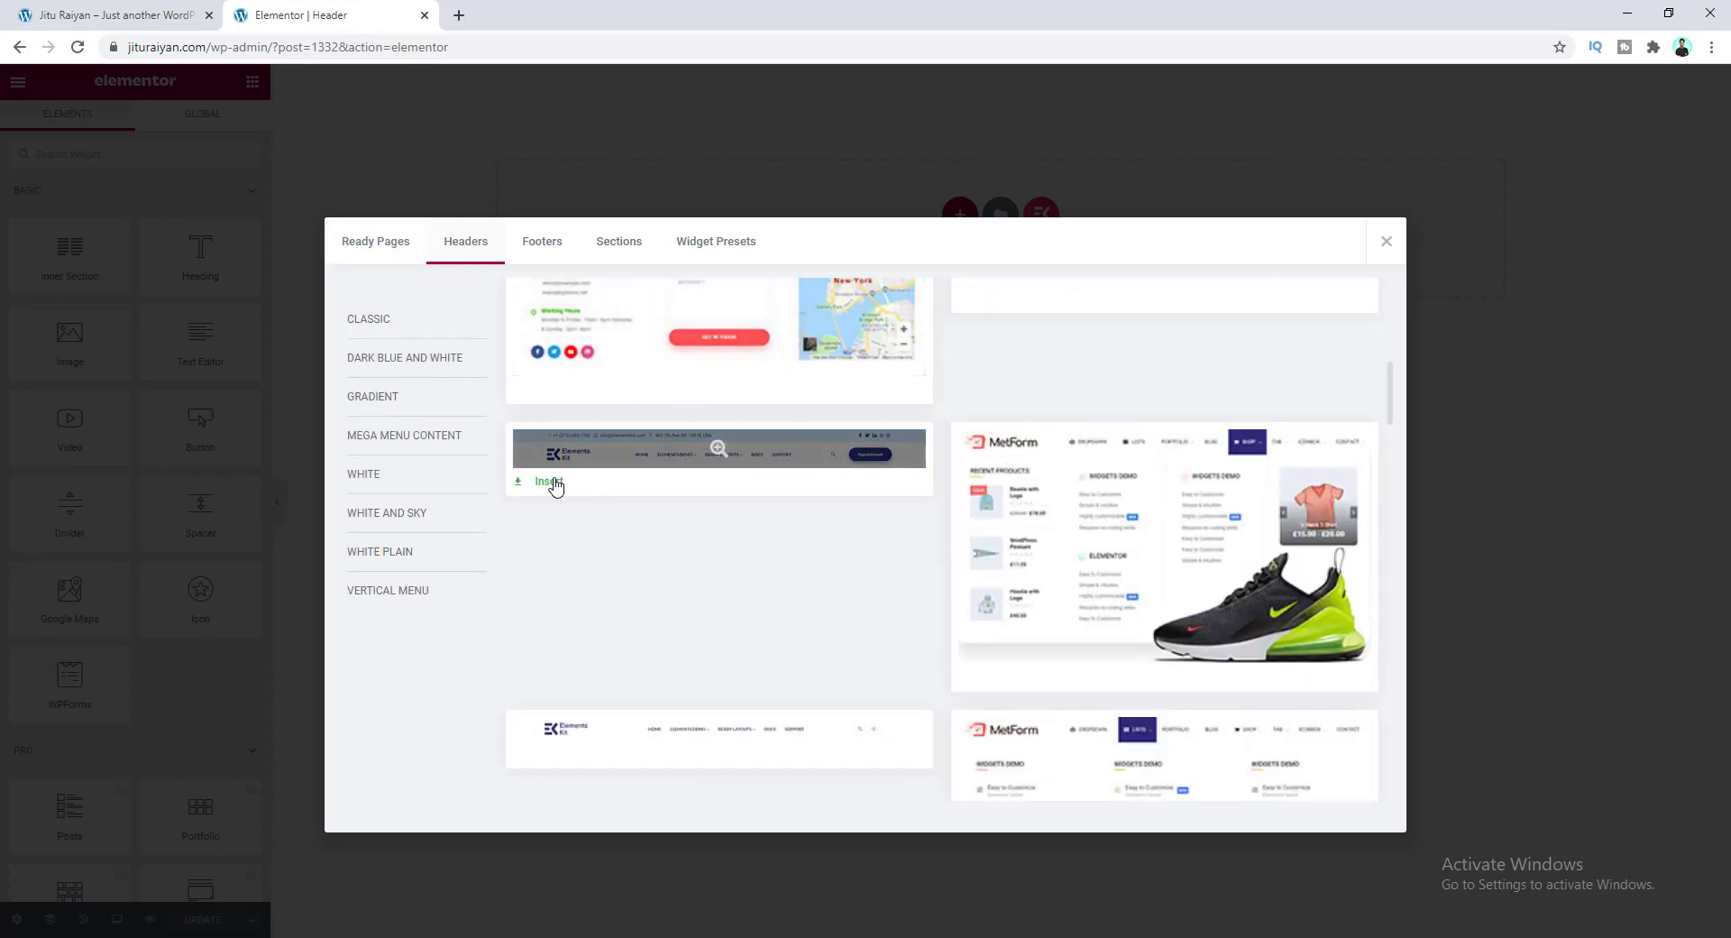
left_click(551, 488)
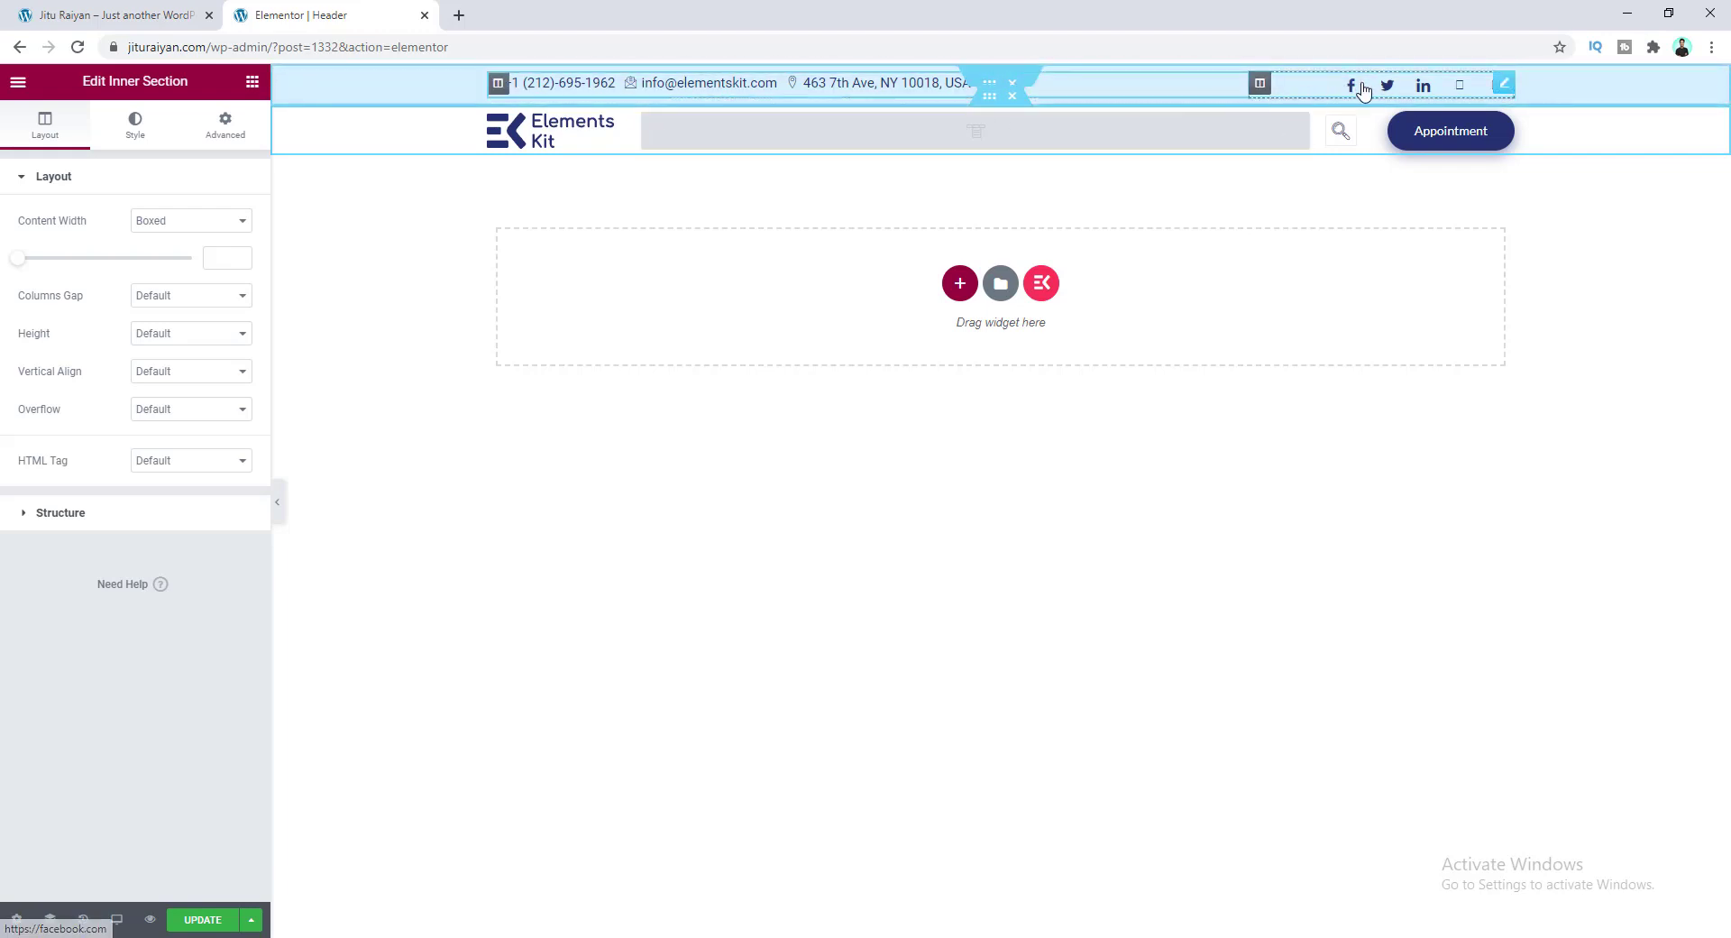
Step: Check which menus are available for the Nav menu widget in the header
left_click(1067, 151)
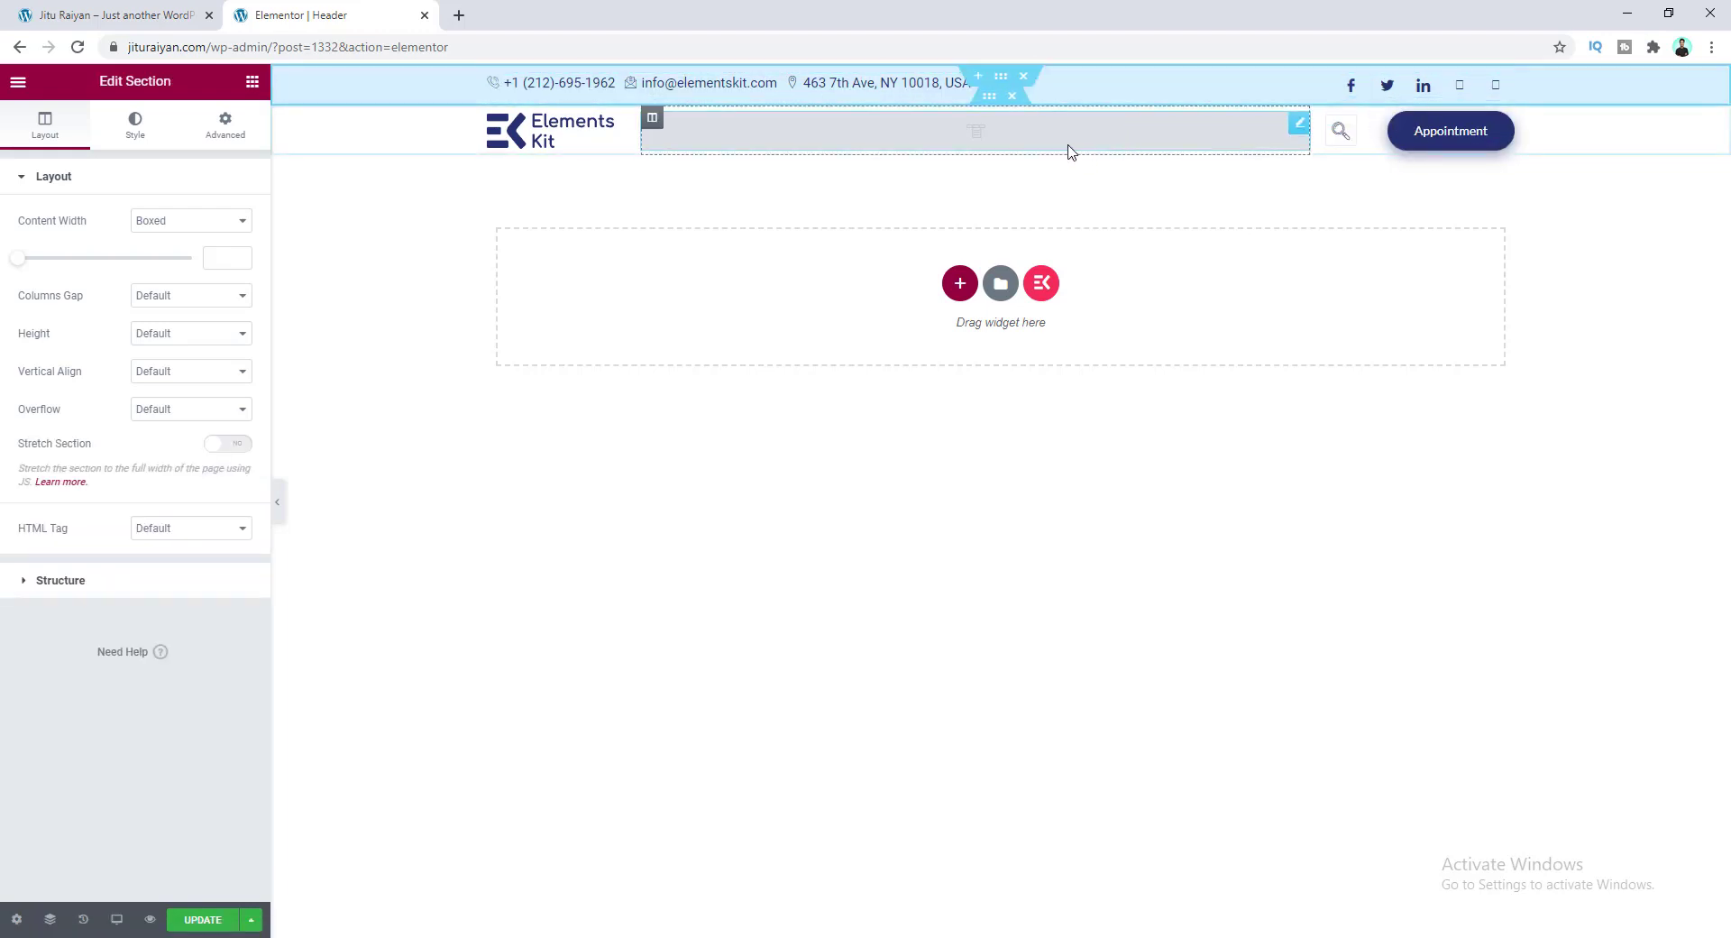
left_click(1063, 139)
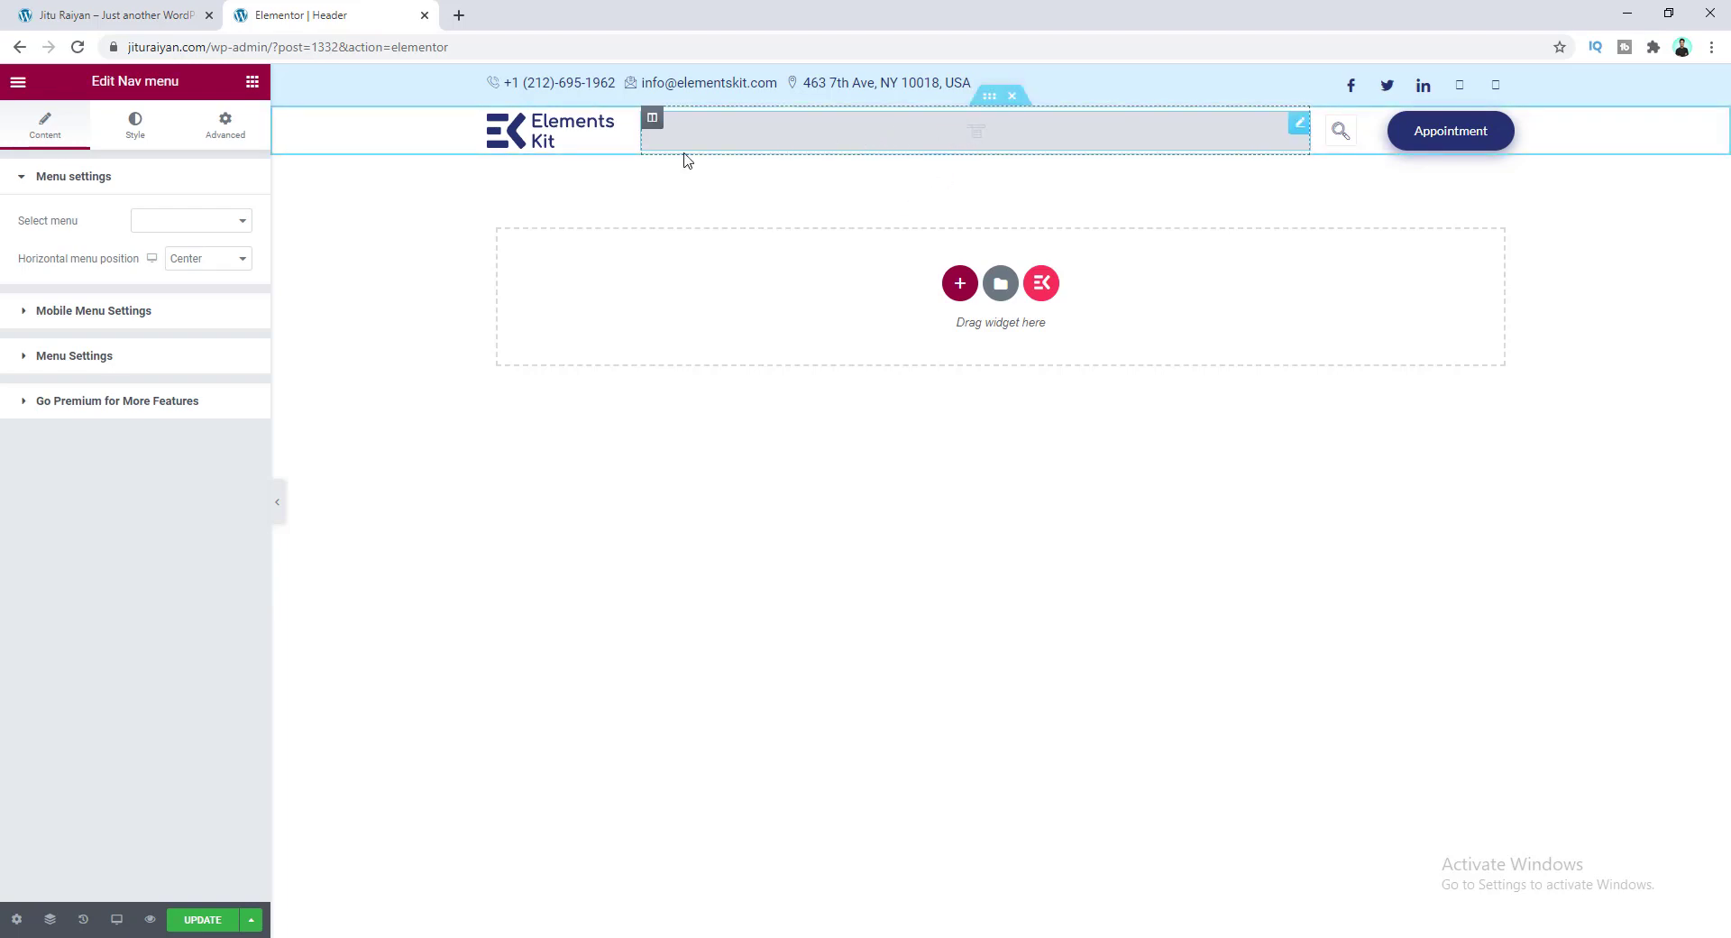
left_click(199, 228)
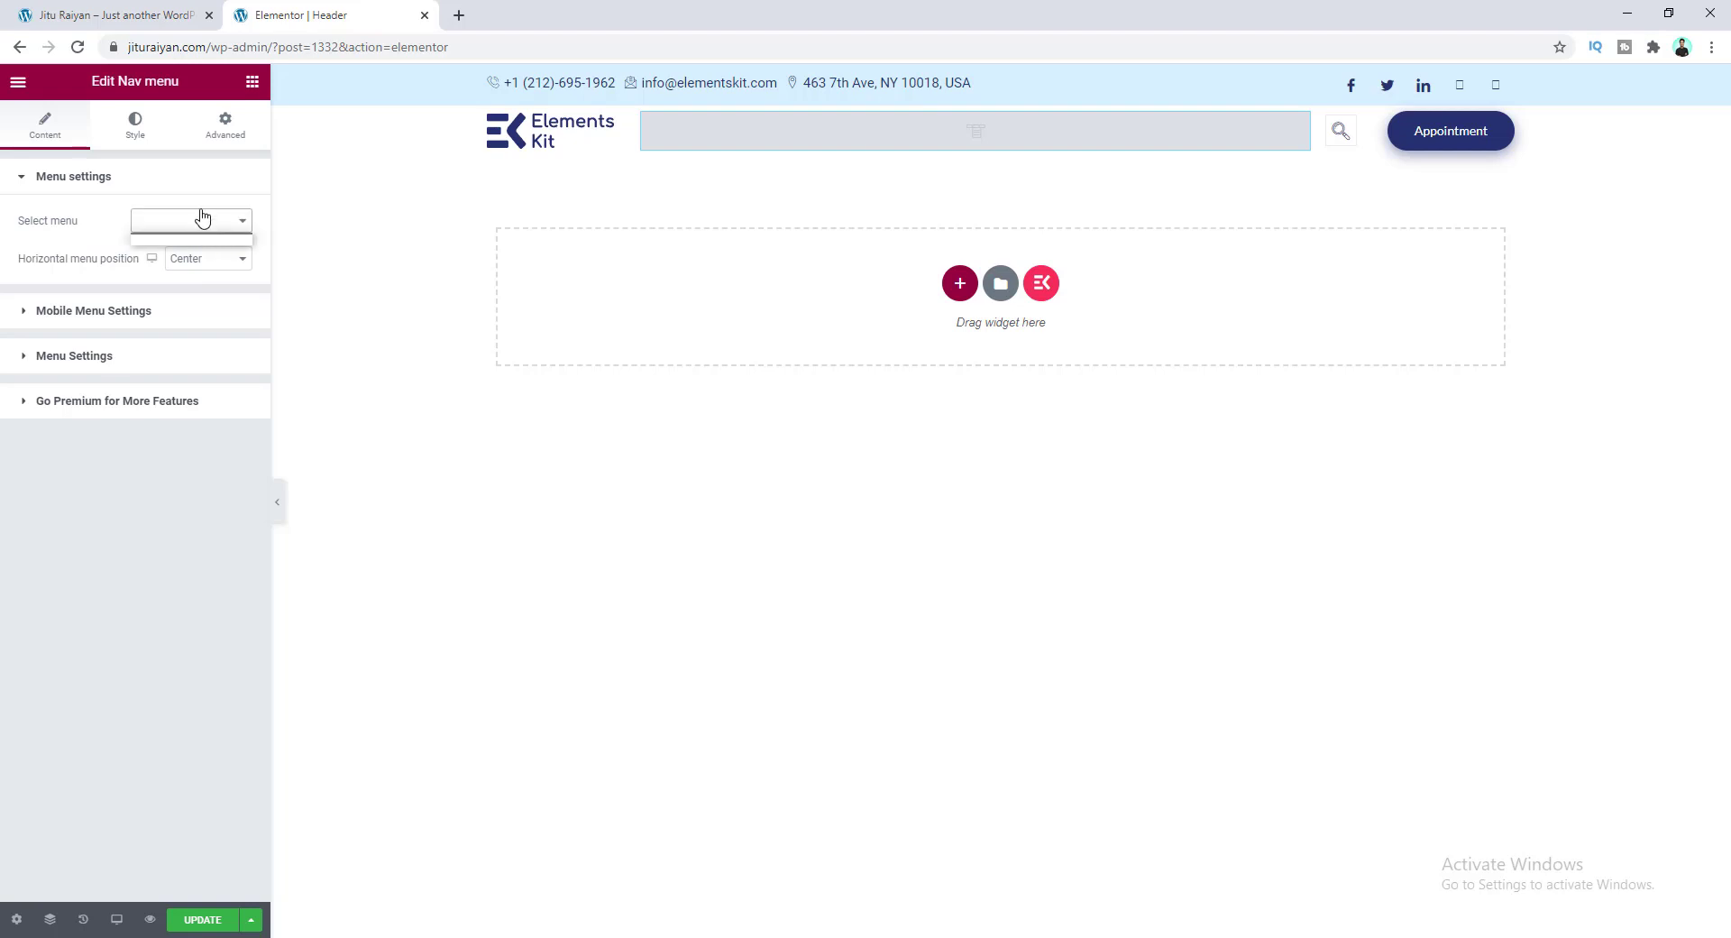
left_click(209, 202)
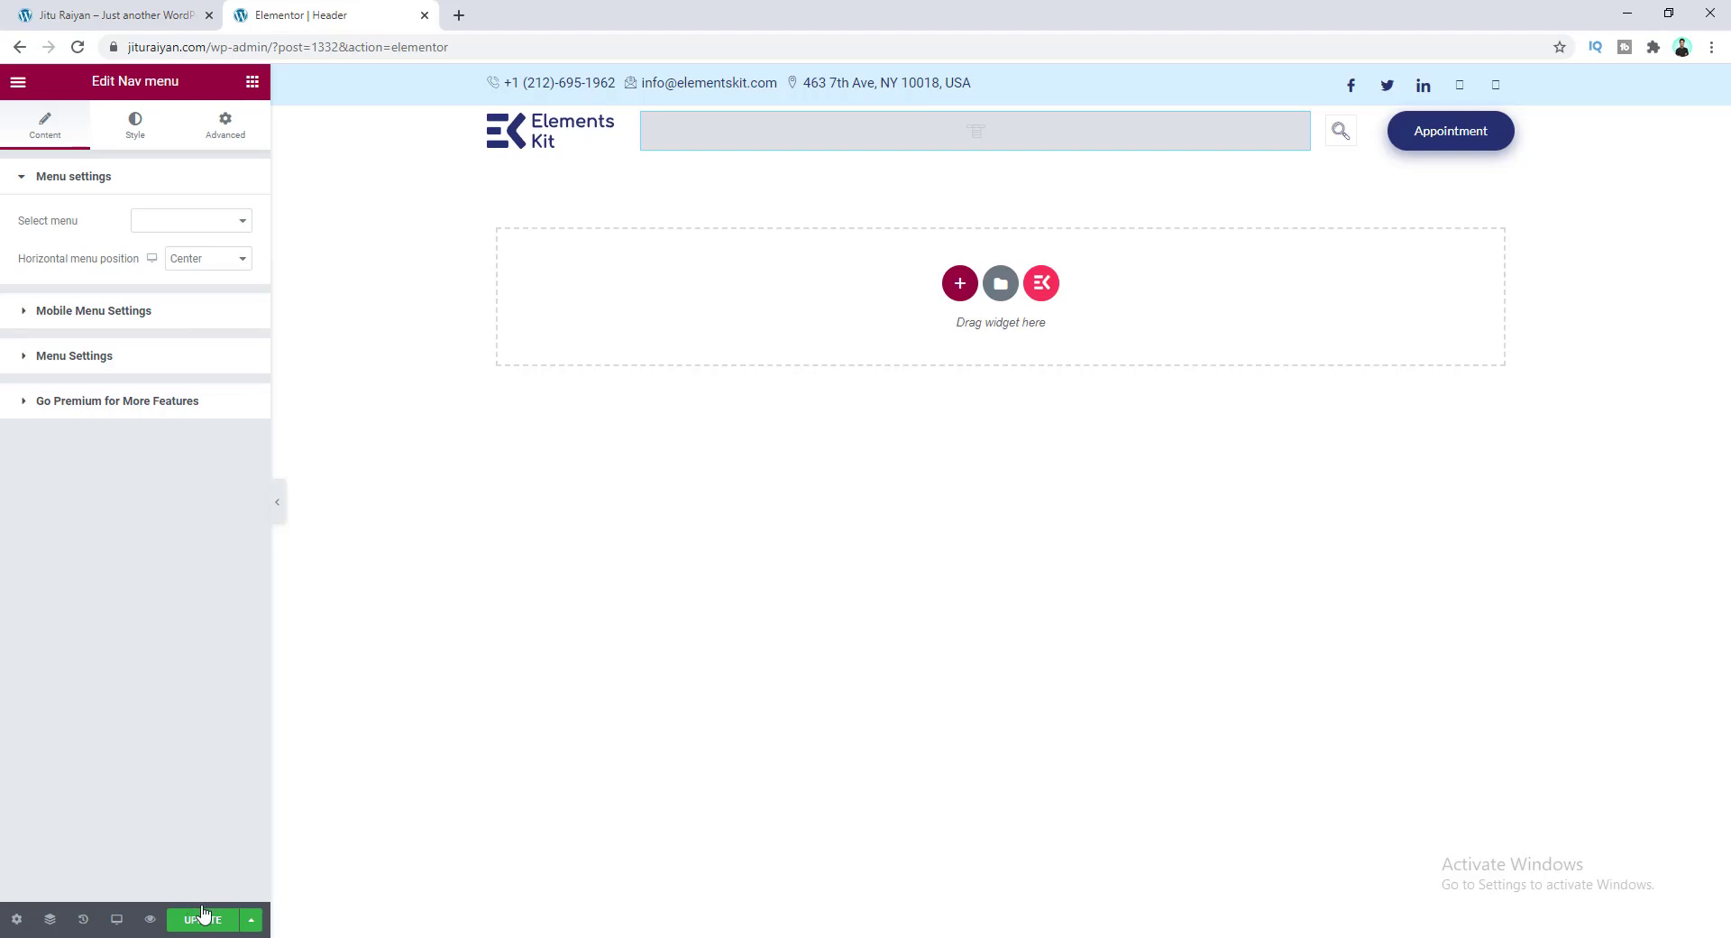
Step: Go to the site's menu management in the WordPress dashboard and create a menu named "Primary Menu"
left_click(302, 8)
mouse_move(90, 491)
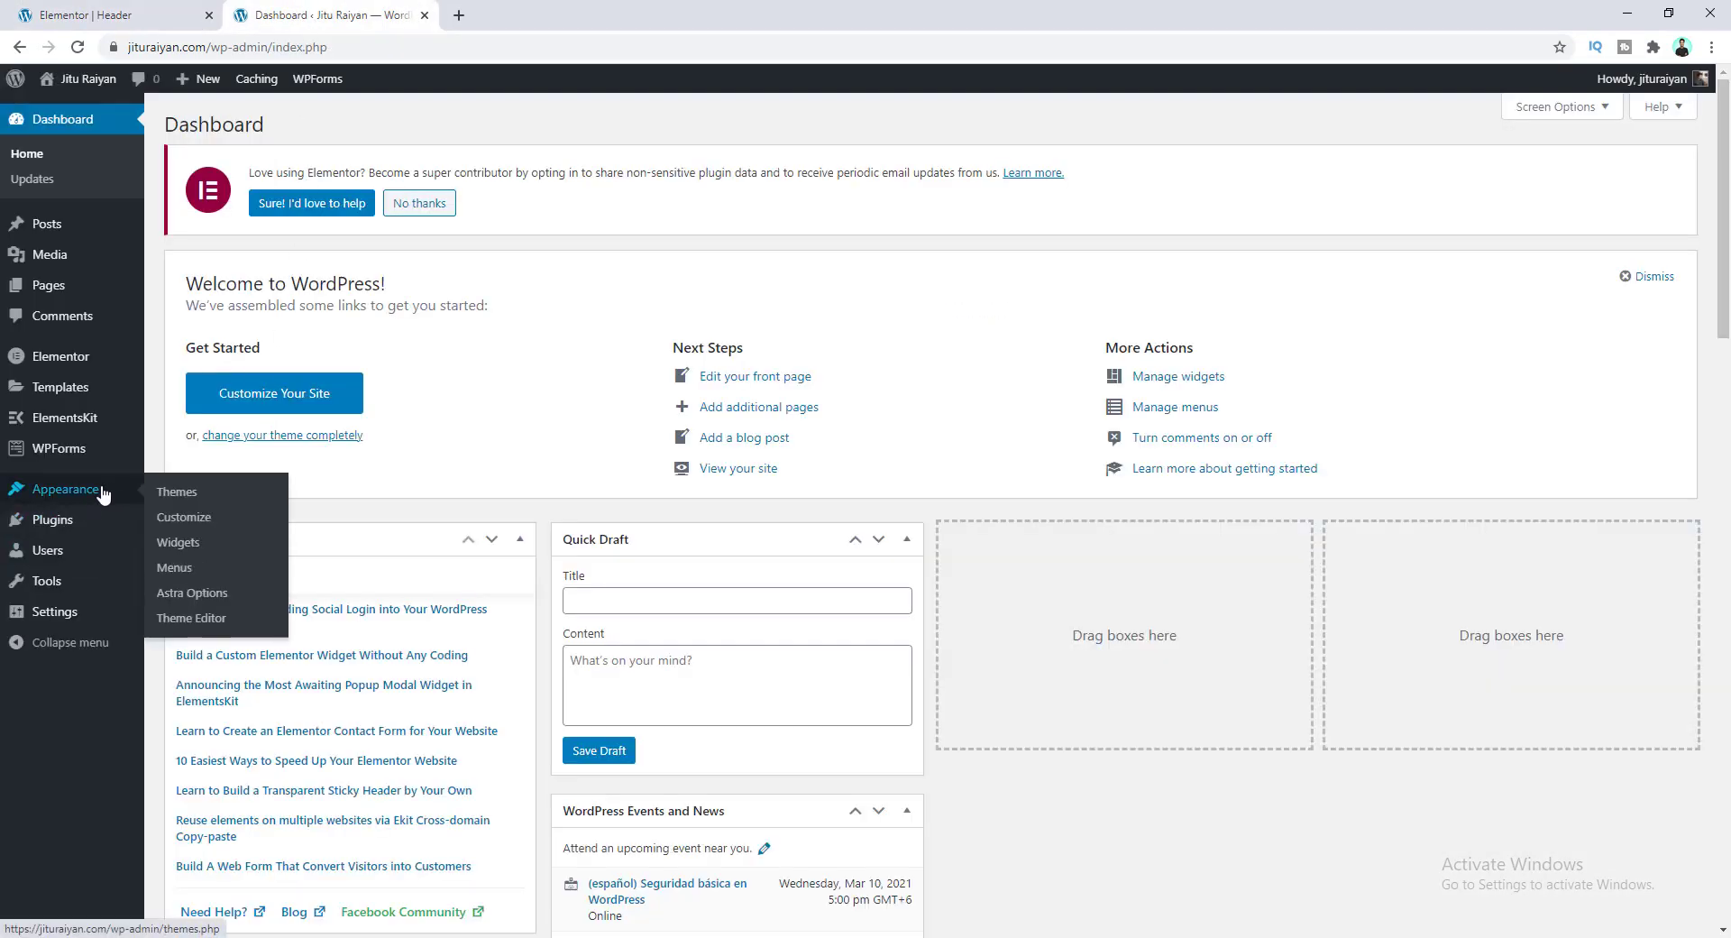
left_click(164, 570)
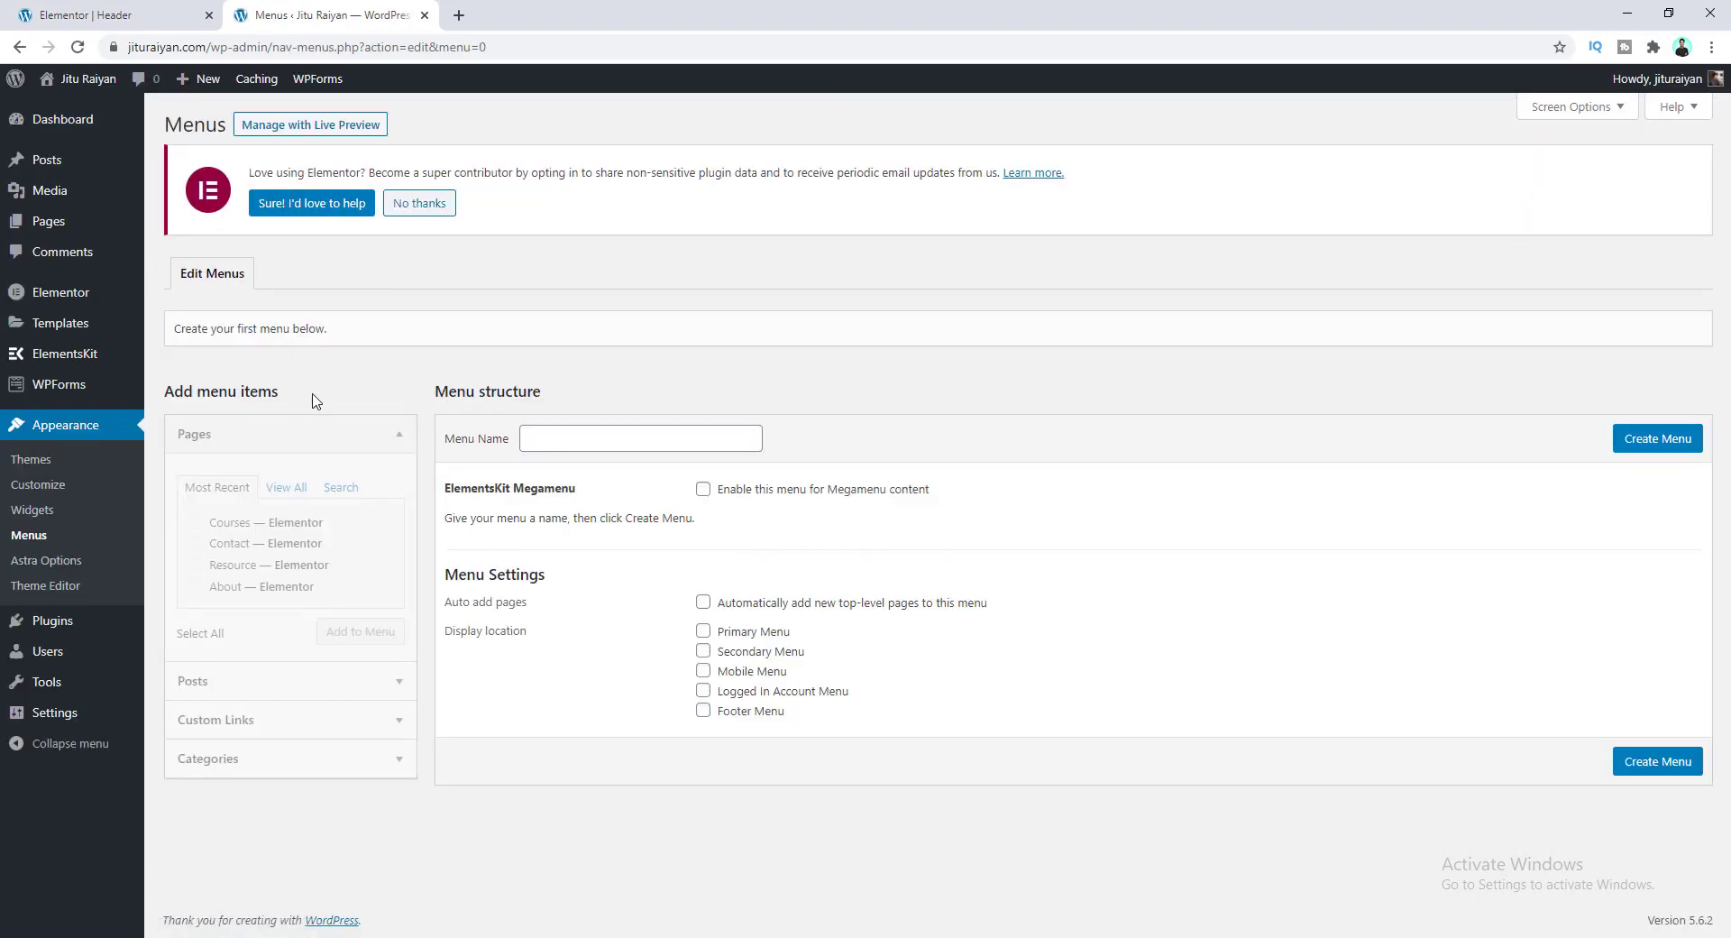
left_click(613, 439)
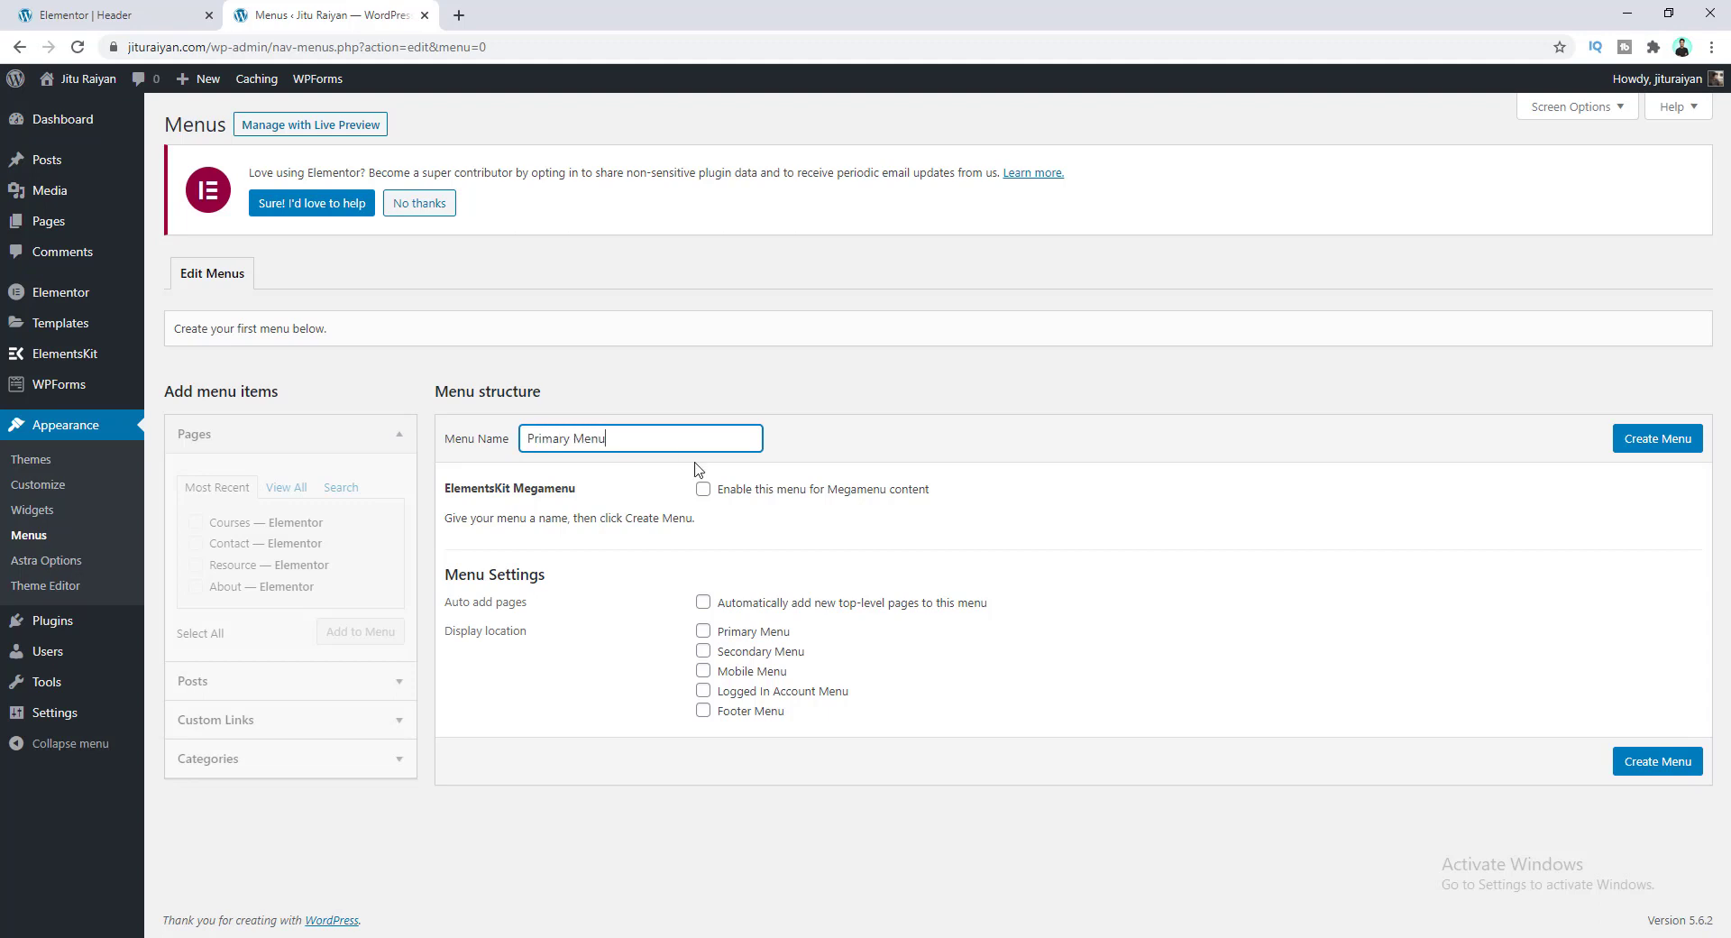
type("Primary Menu")
left_click(1660, 440)
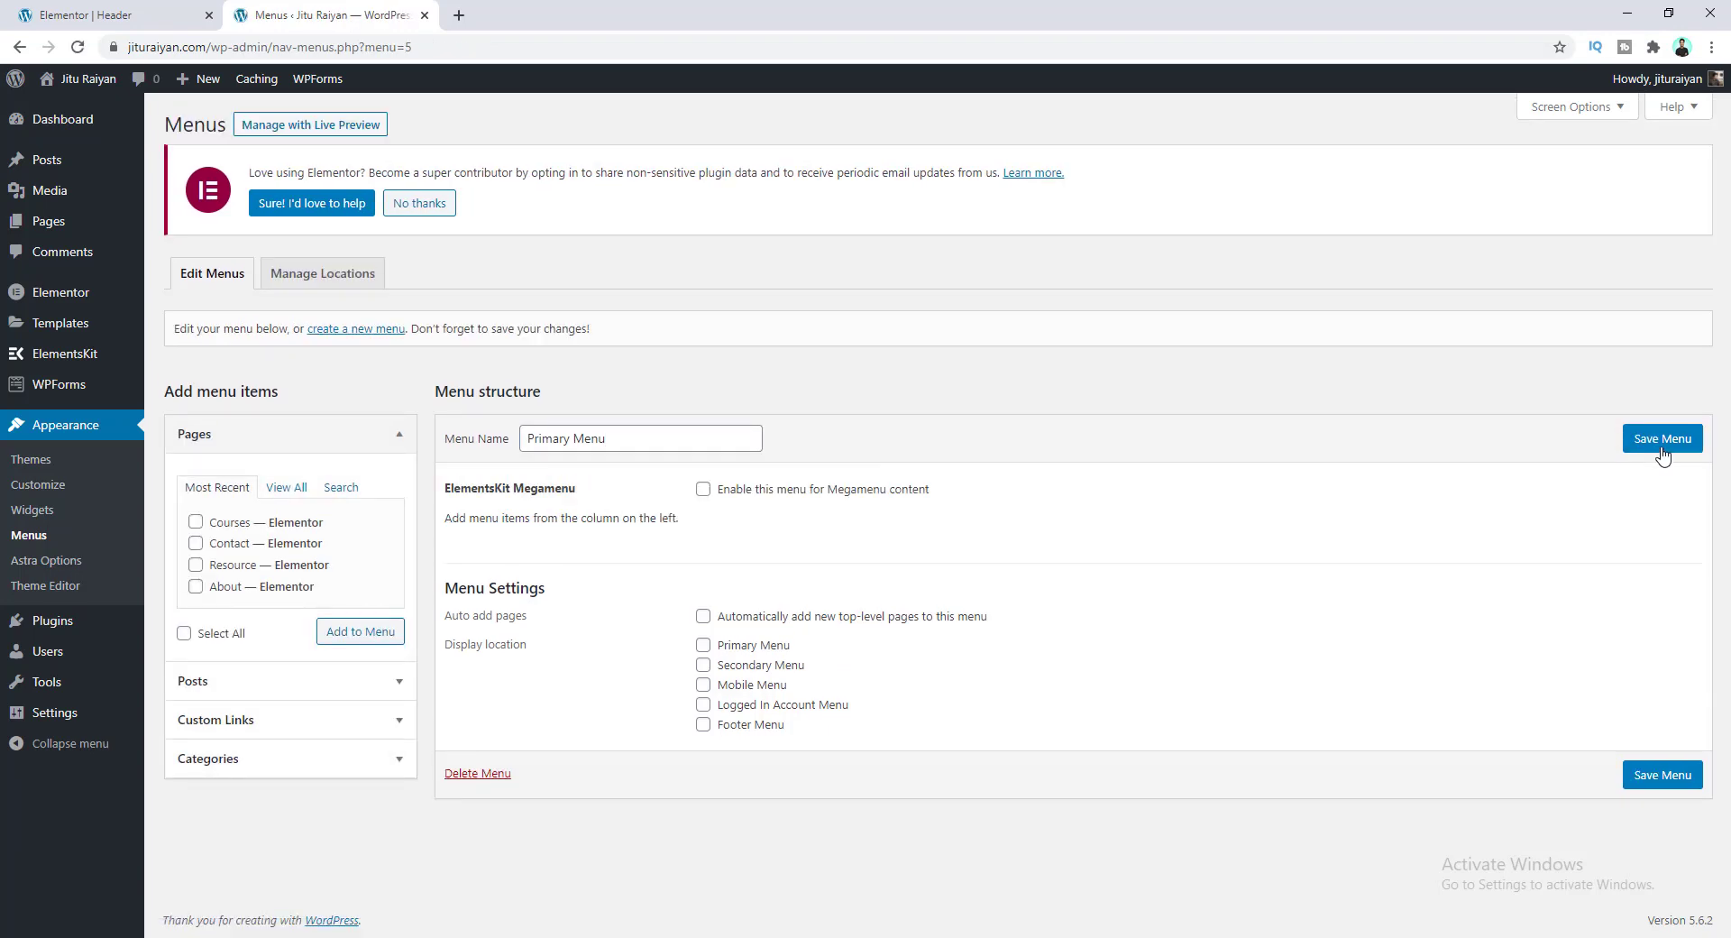
Step: Add the Home, About, Resource, Blog and Contact pages to Primary Menu in that order and save it
left_click(285, 488)
left_click(221, 523)
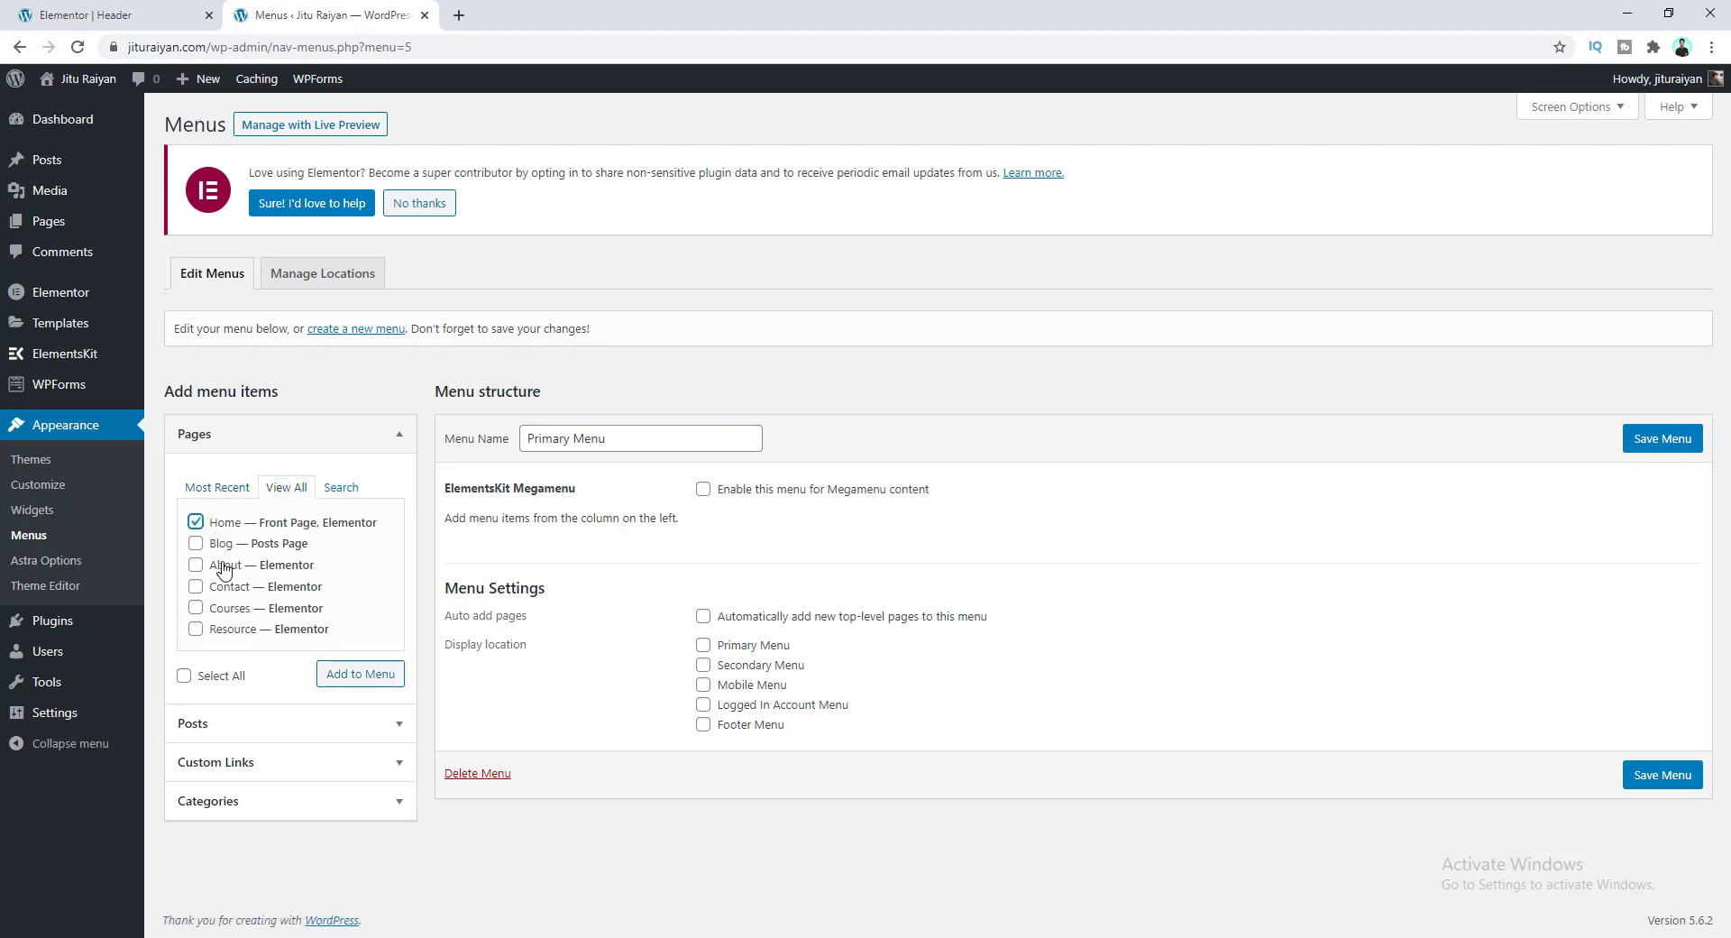
left_click(221, 544)
left_click(223, 564)
left_click(226, 587)
left_click(227, 629)
left_click(344, 678)
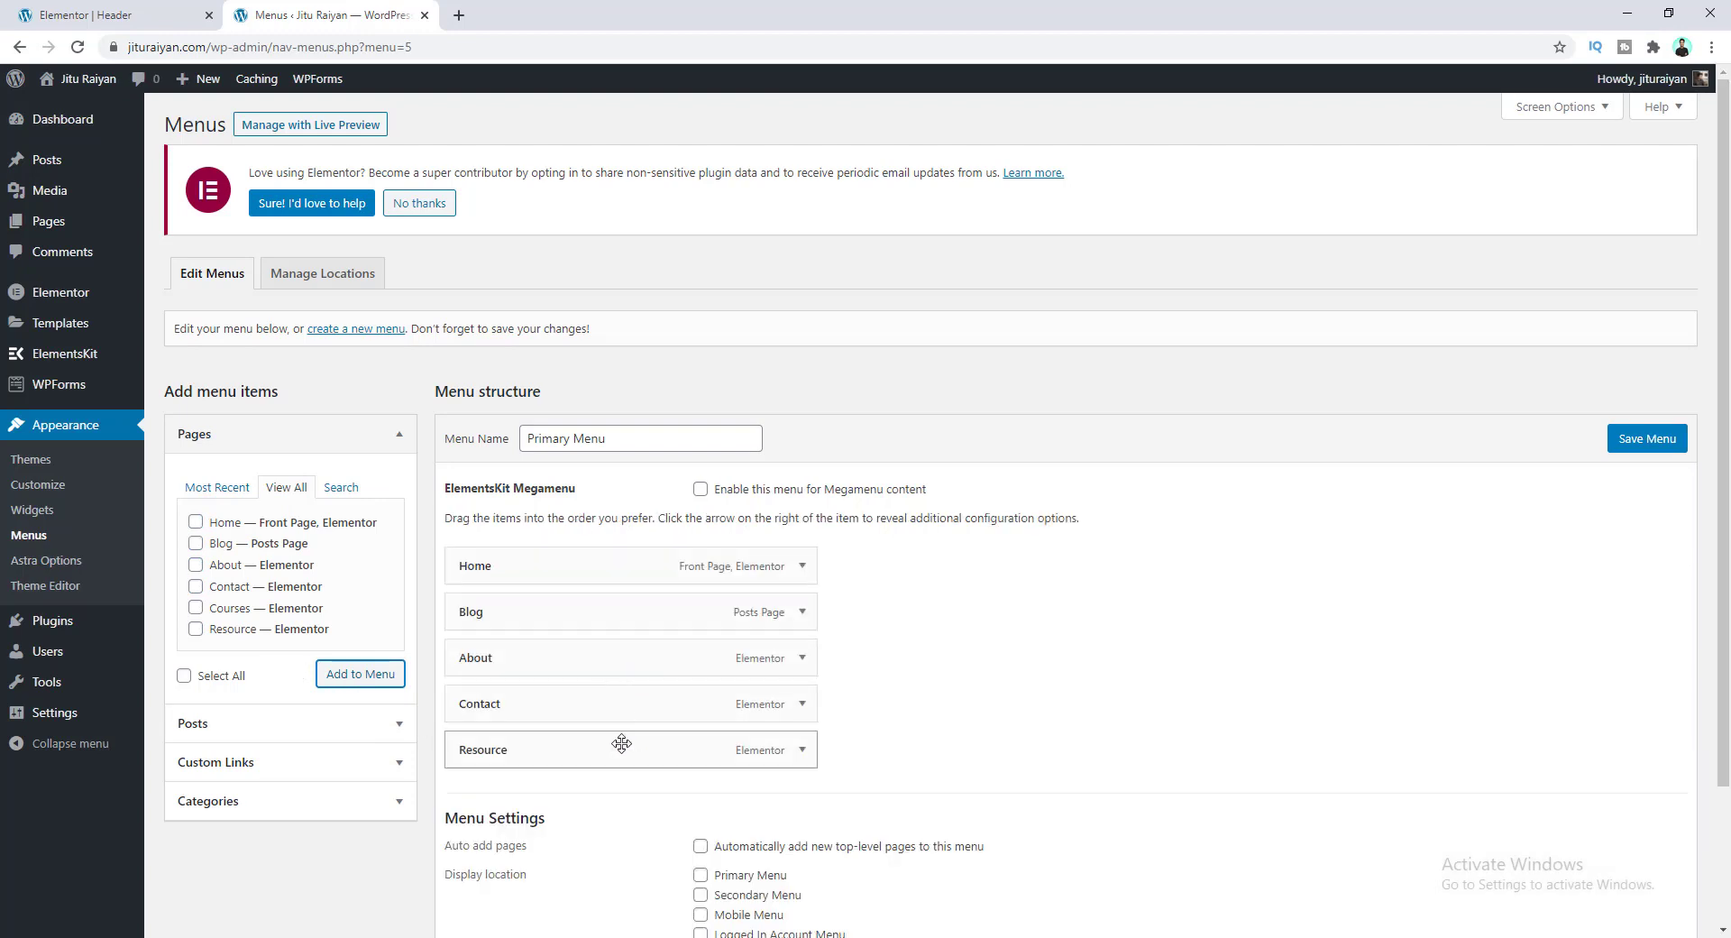
left_click_drag(613, 758, 588, 706)
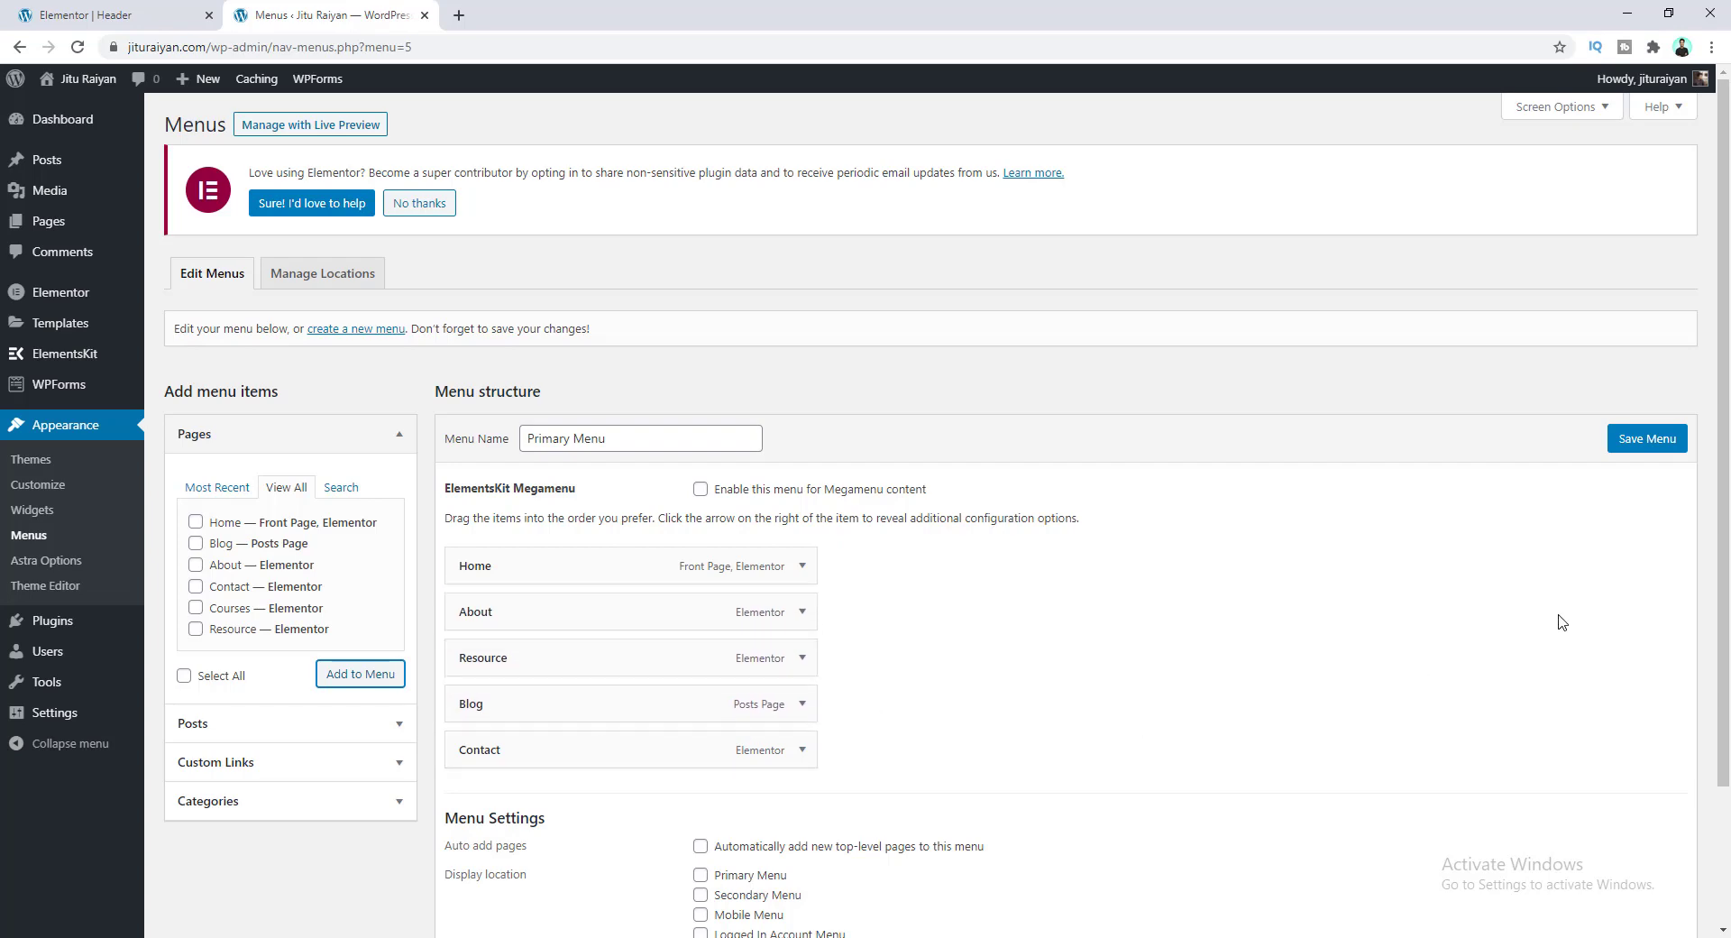
left_click(1647, 440)
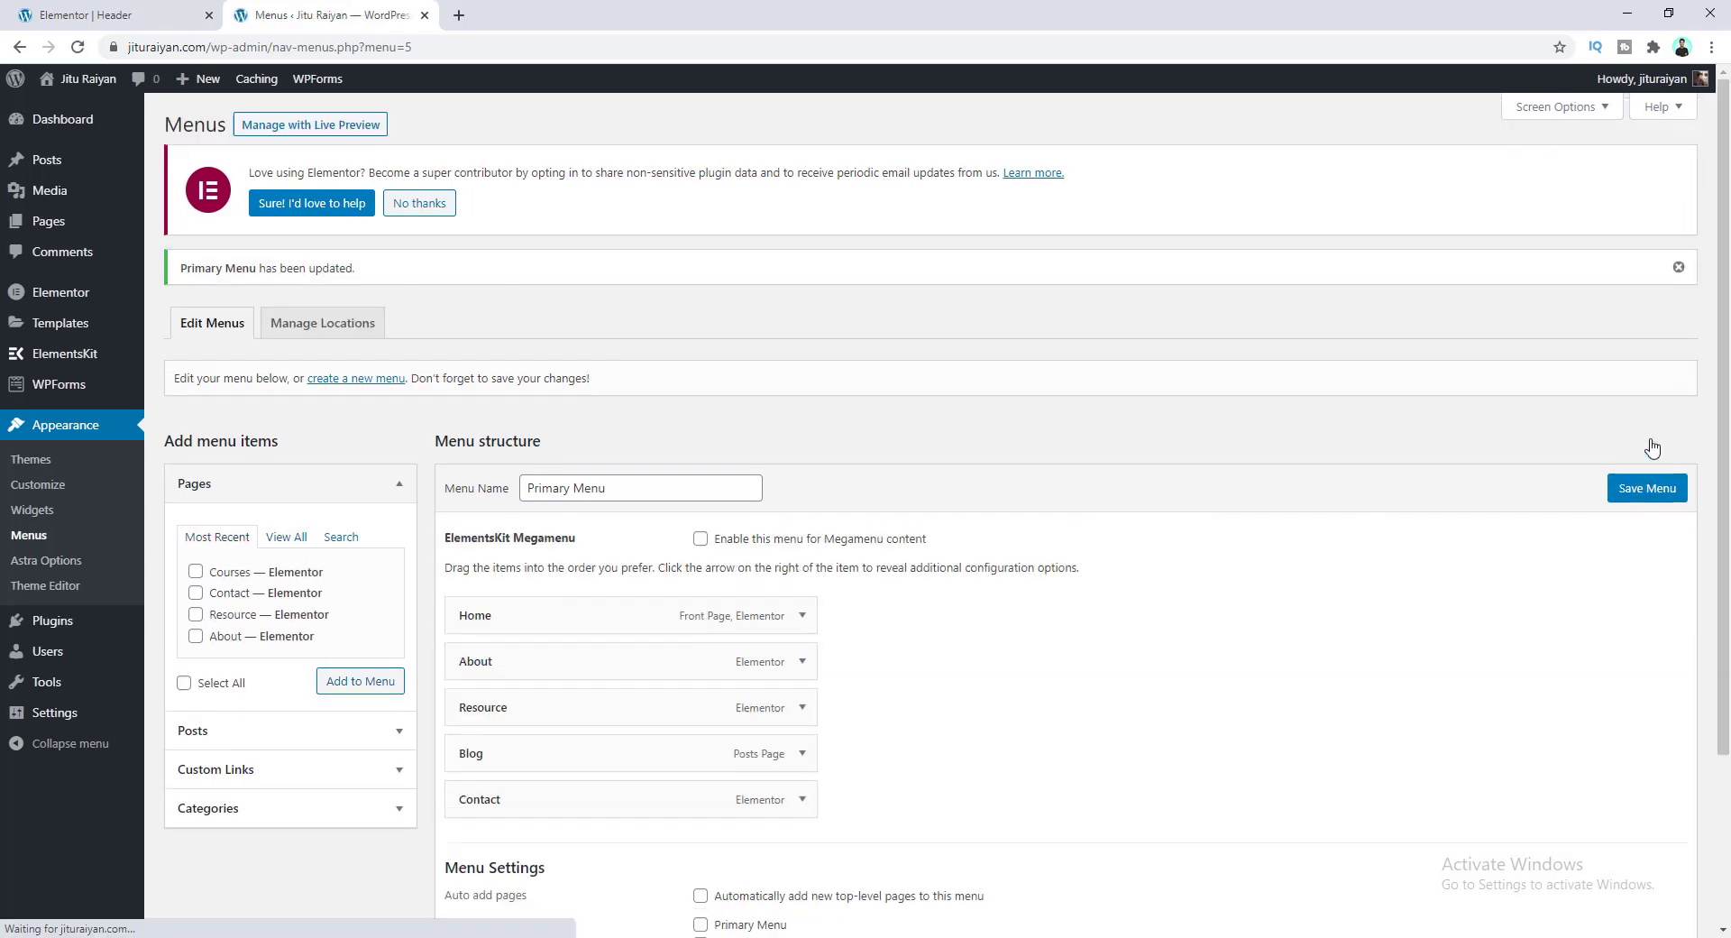
Step: Reload the Elementor header editor and assign Primary Menu to the header's Nav menu widget
left_click(54, 18)
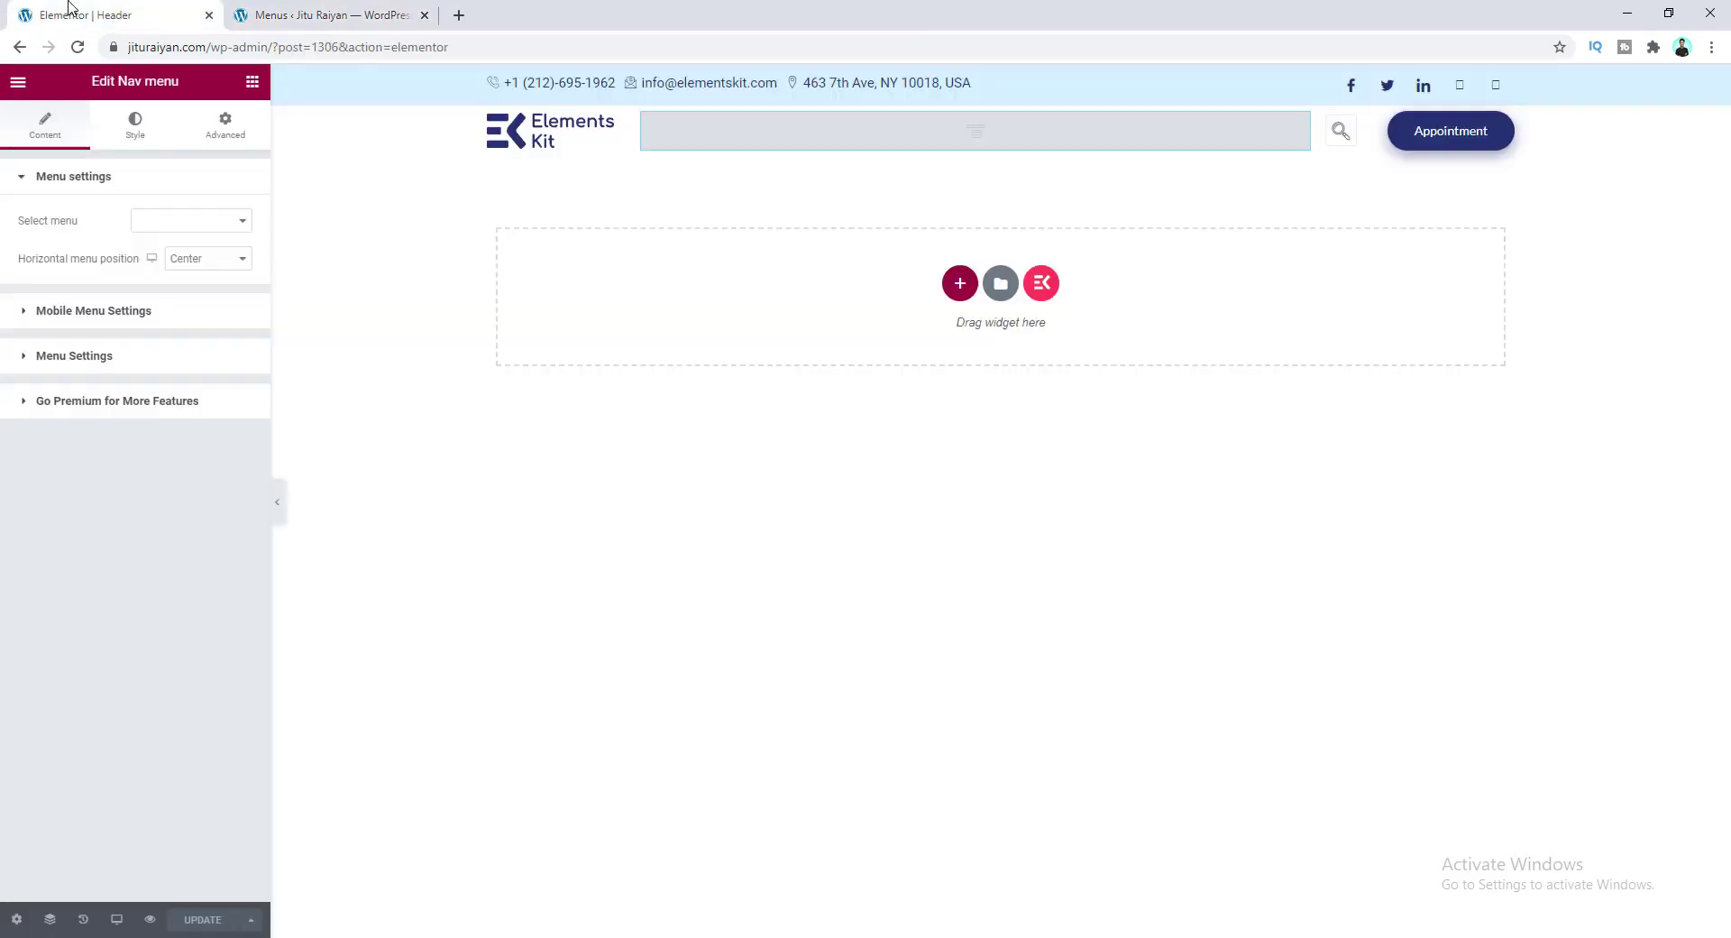
left_click(78, 47)
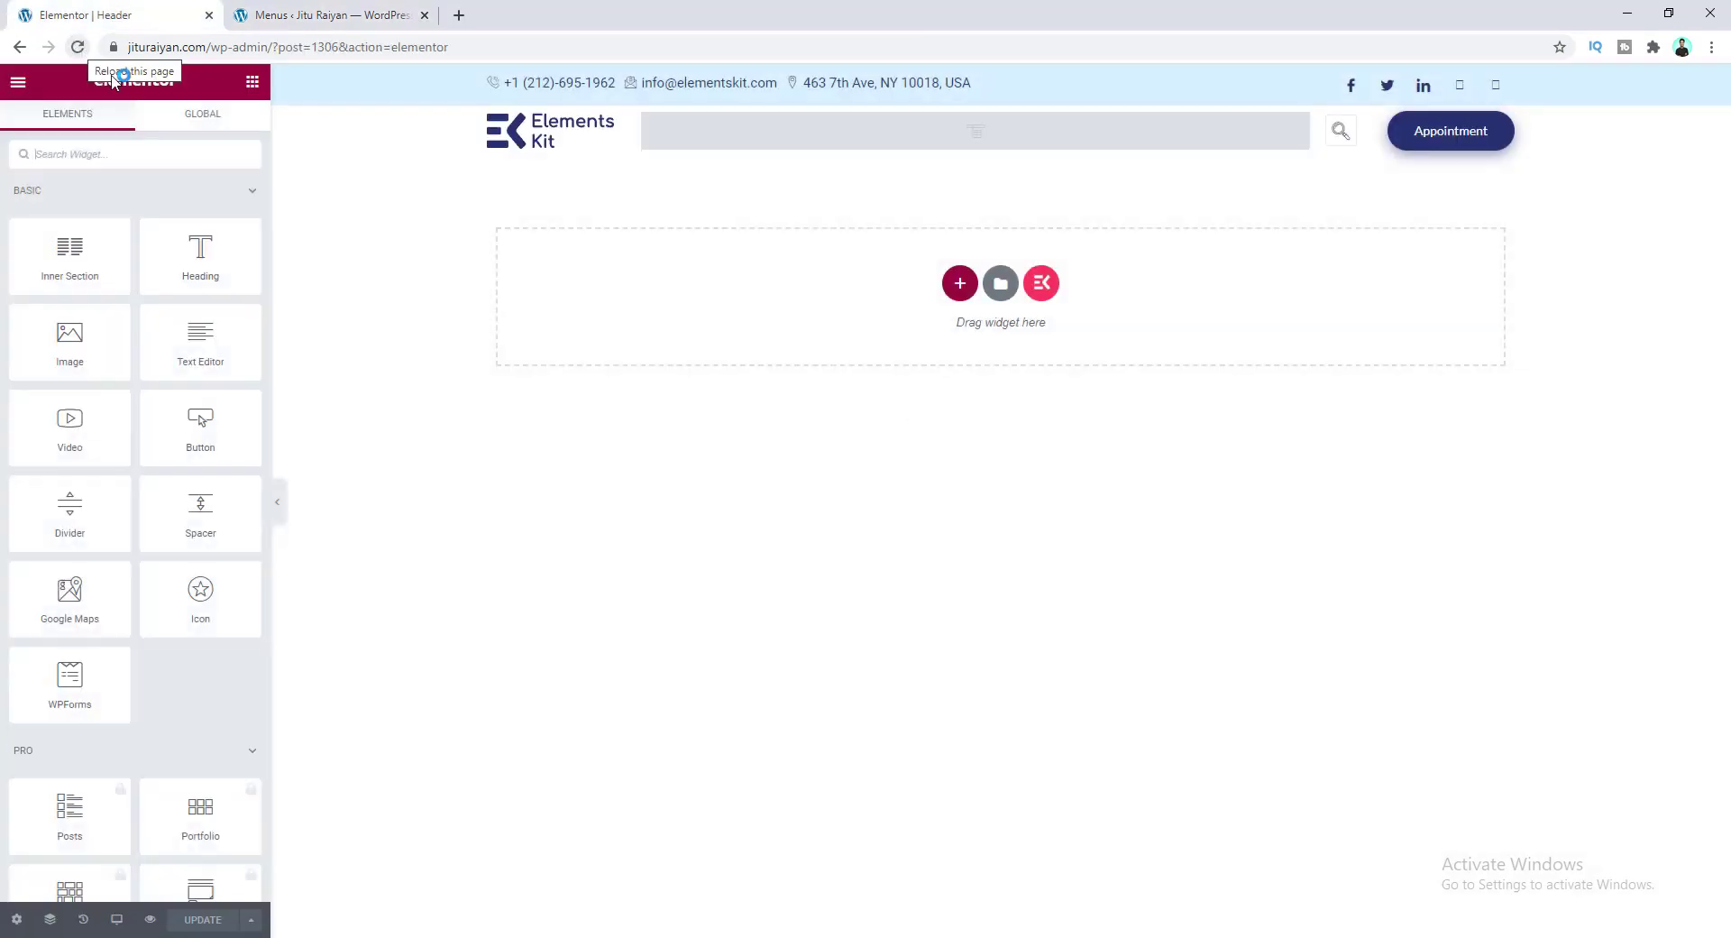
left_click(825, 131)
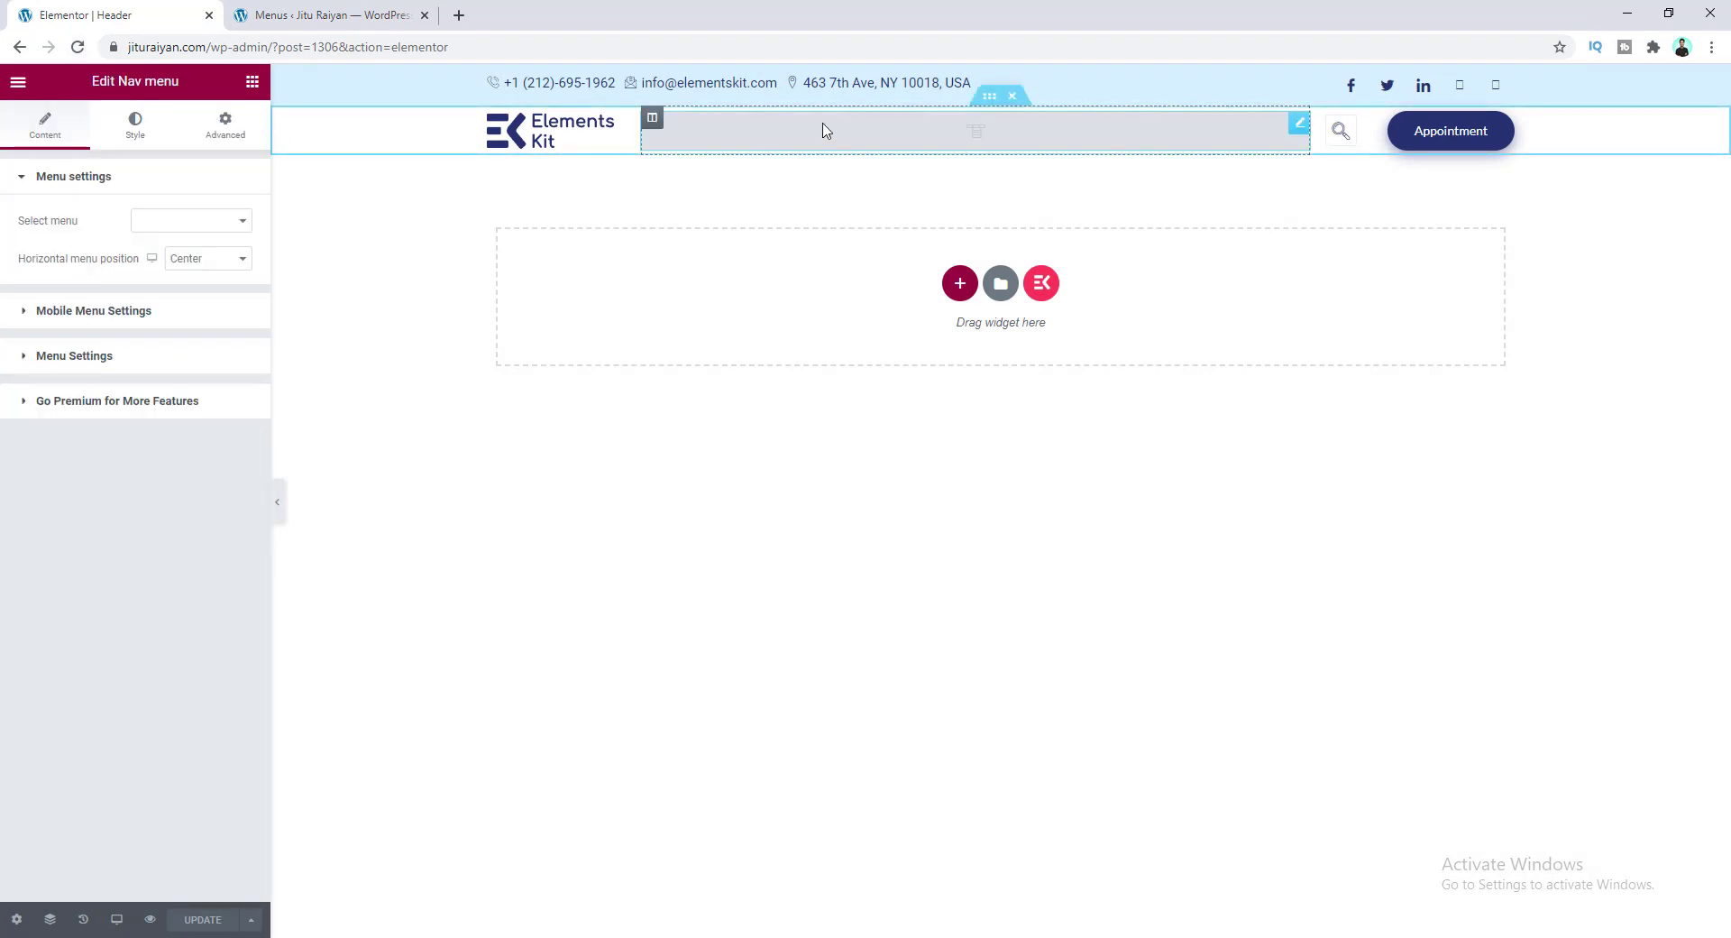
left_click(231, 225)
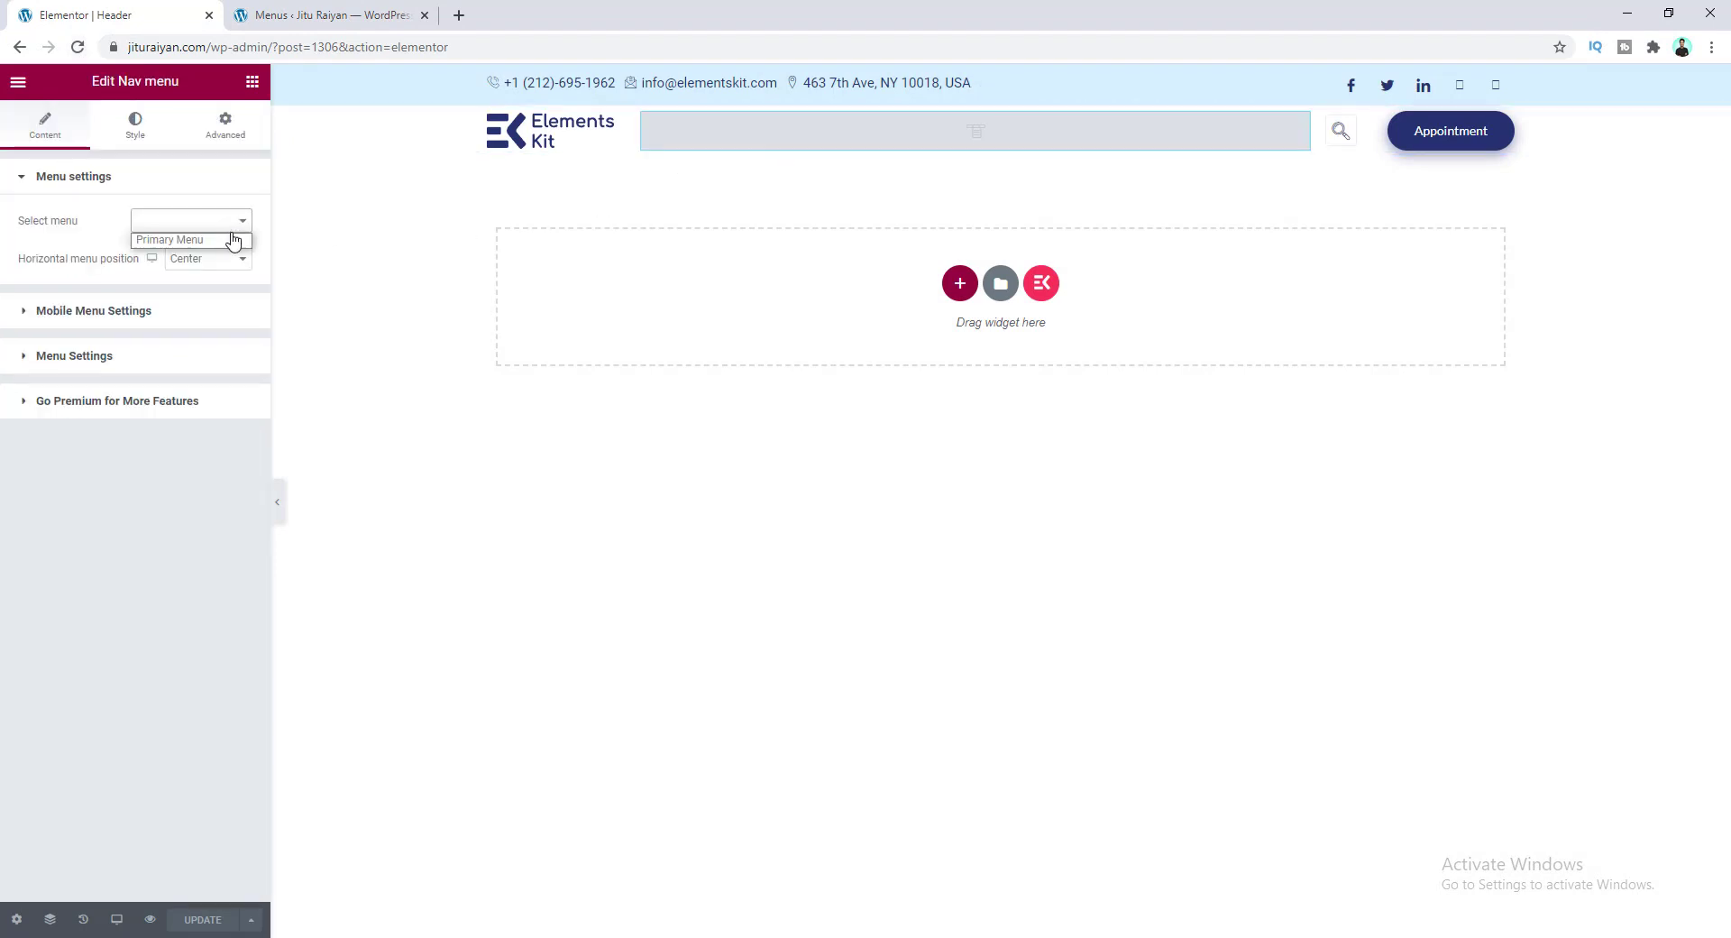
left_click(217, 245)
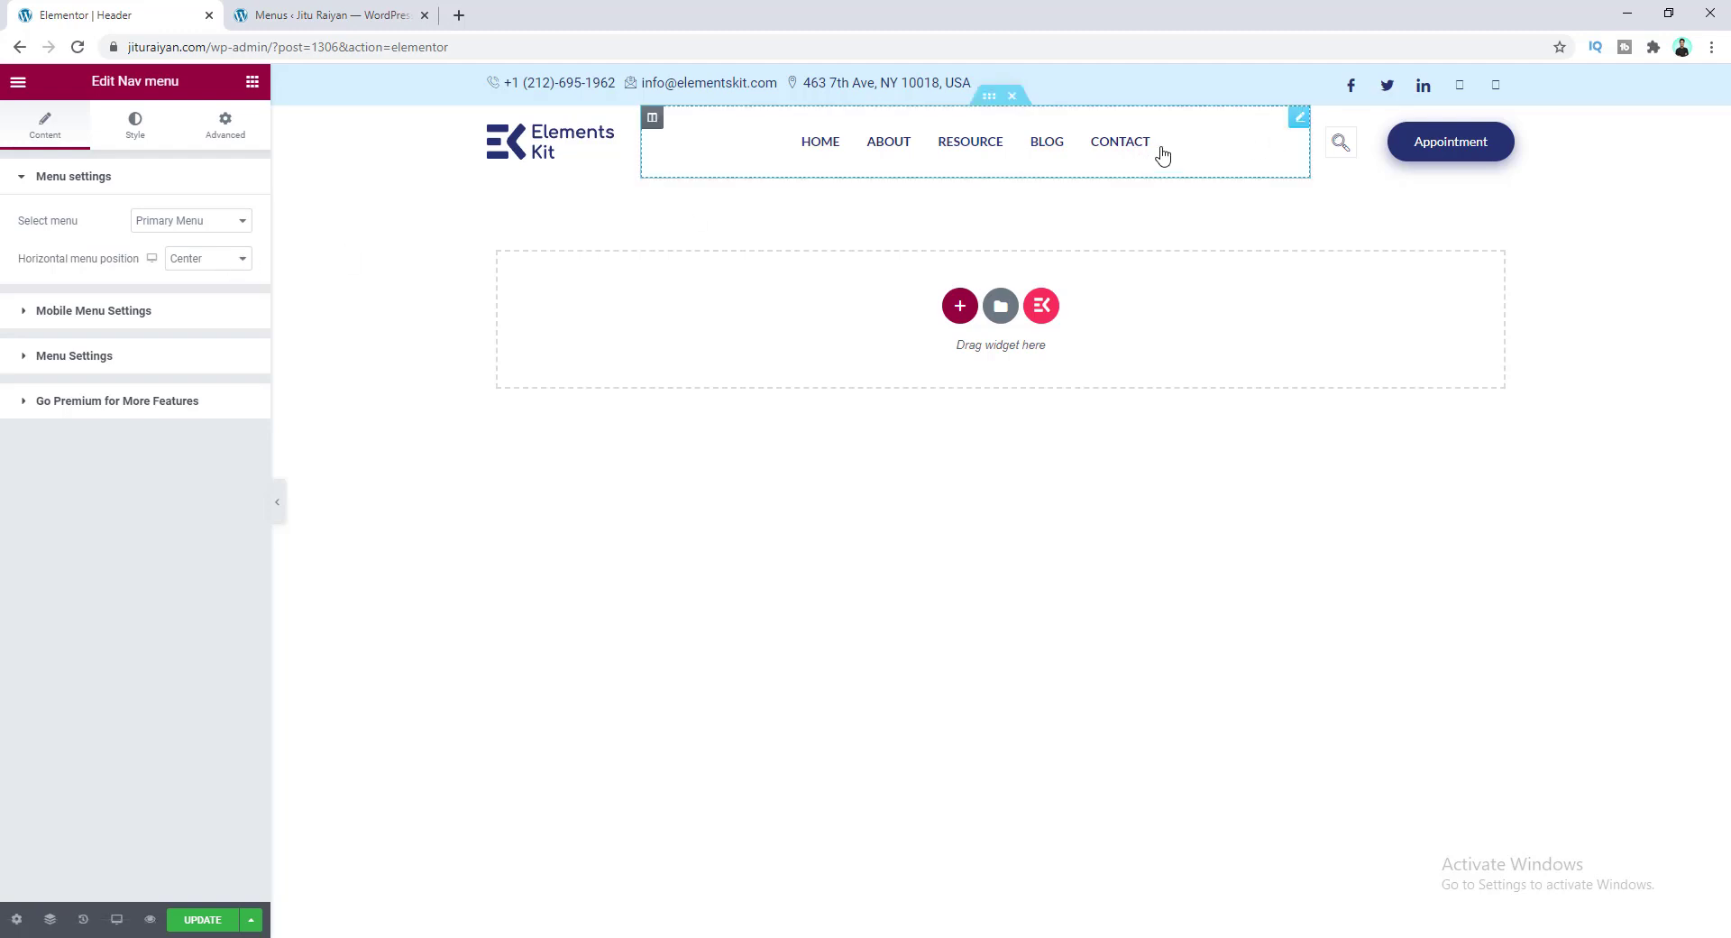
Step: Set the horizontal menu position to Right, update the header, and check it on the reloaded live homepage
left_click(207, 260)
left_click(190, 306)
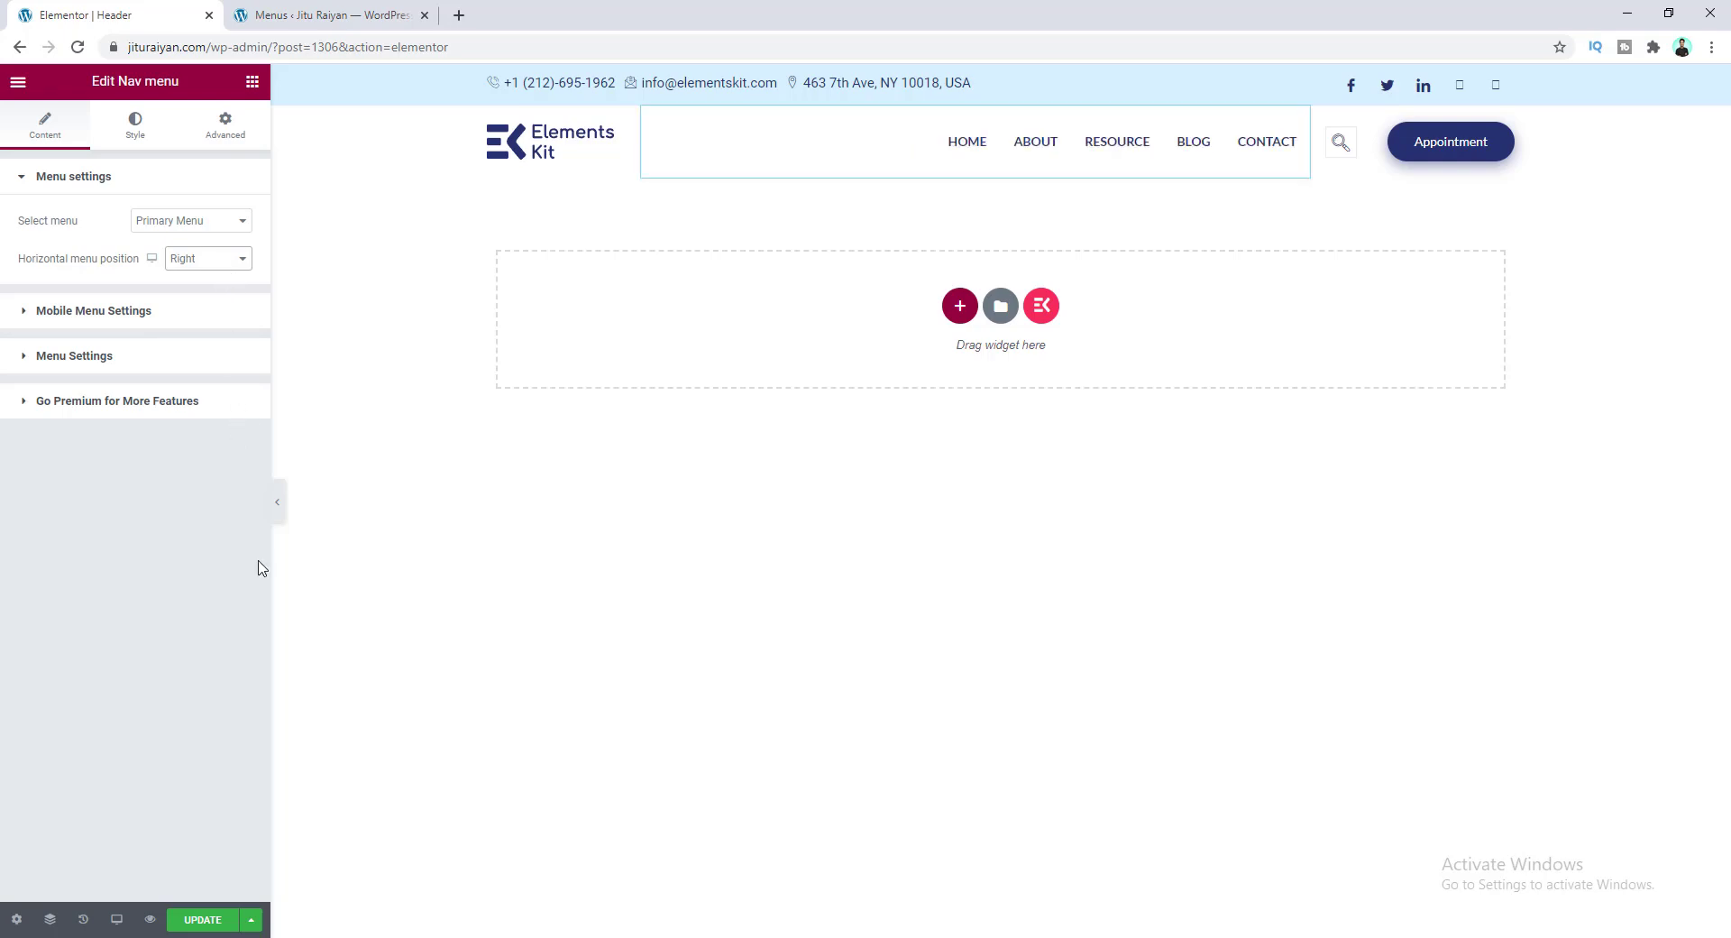
left_click(203, 919)
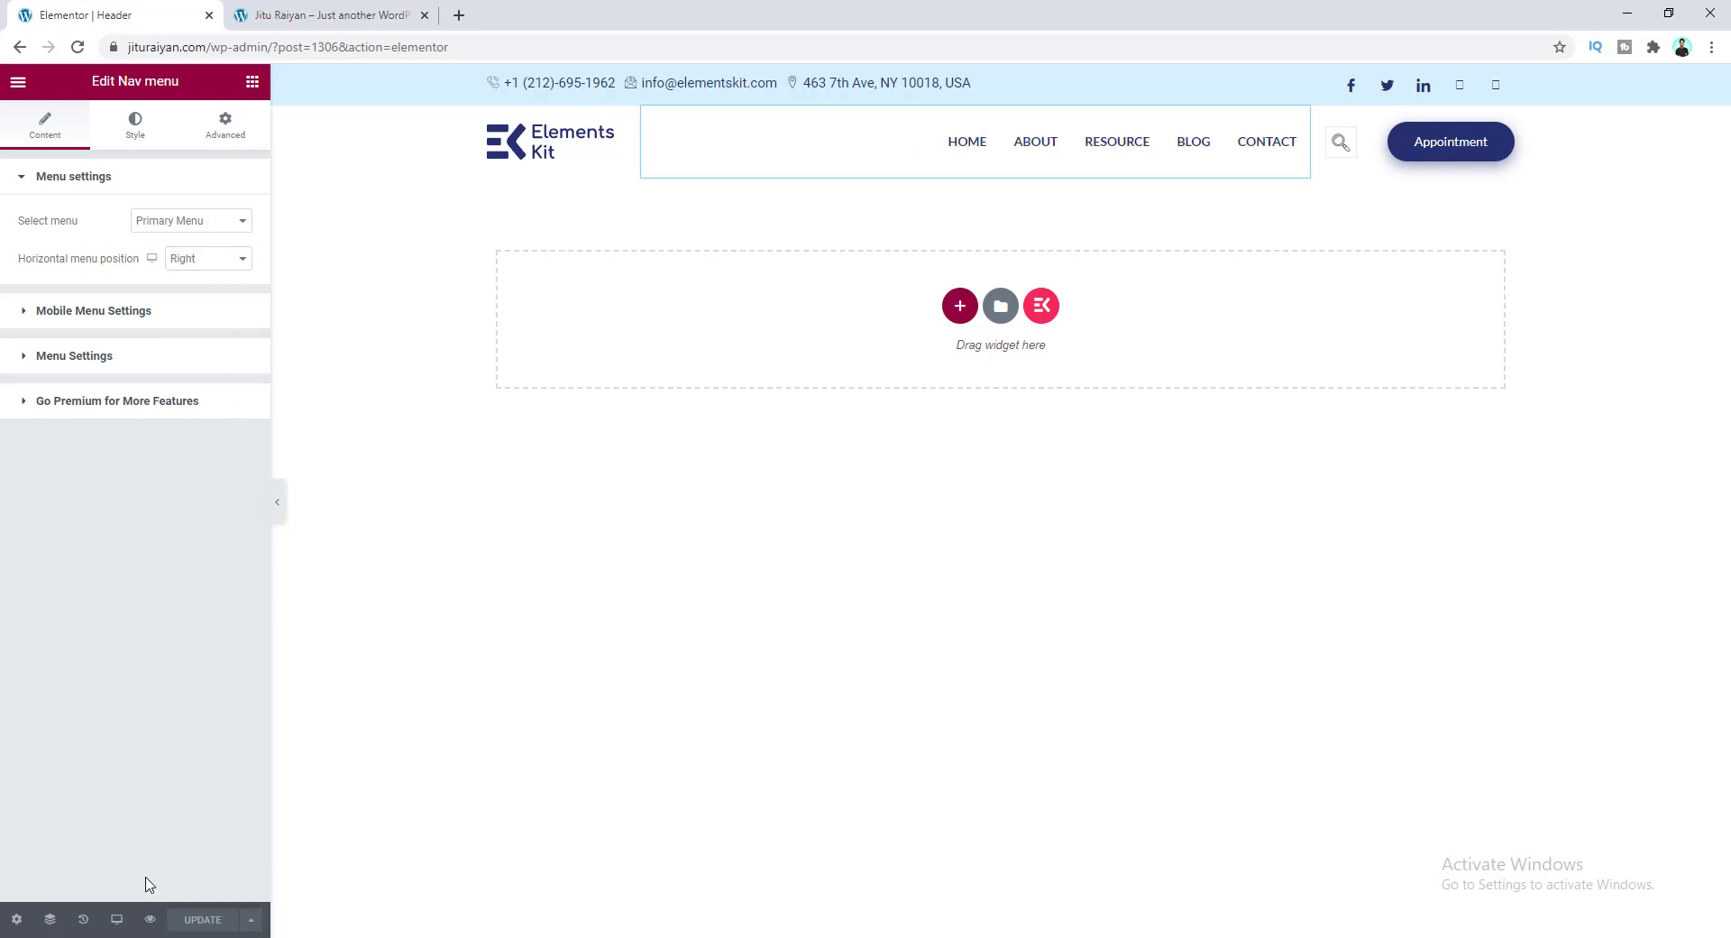
left_click(303, 11)
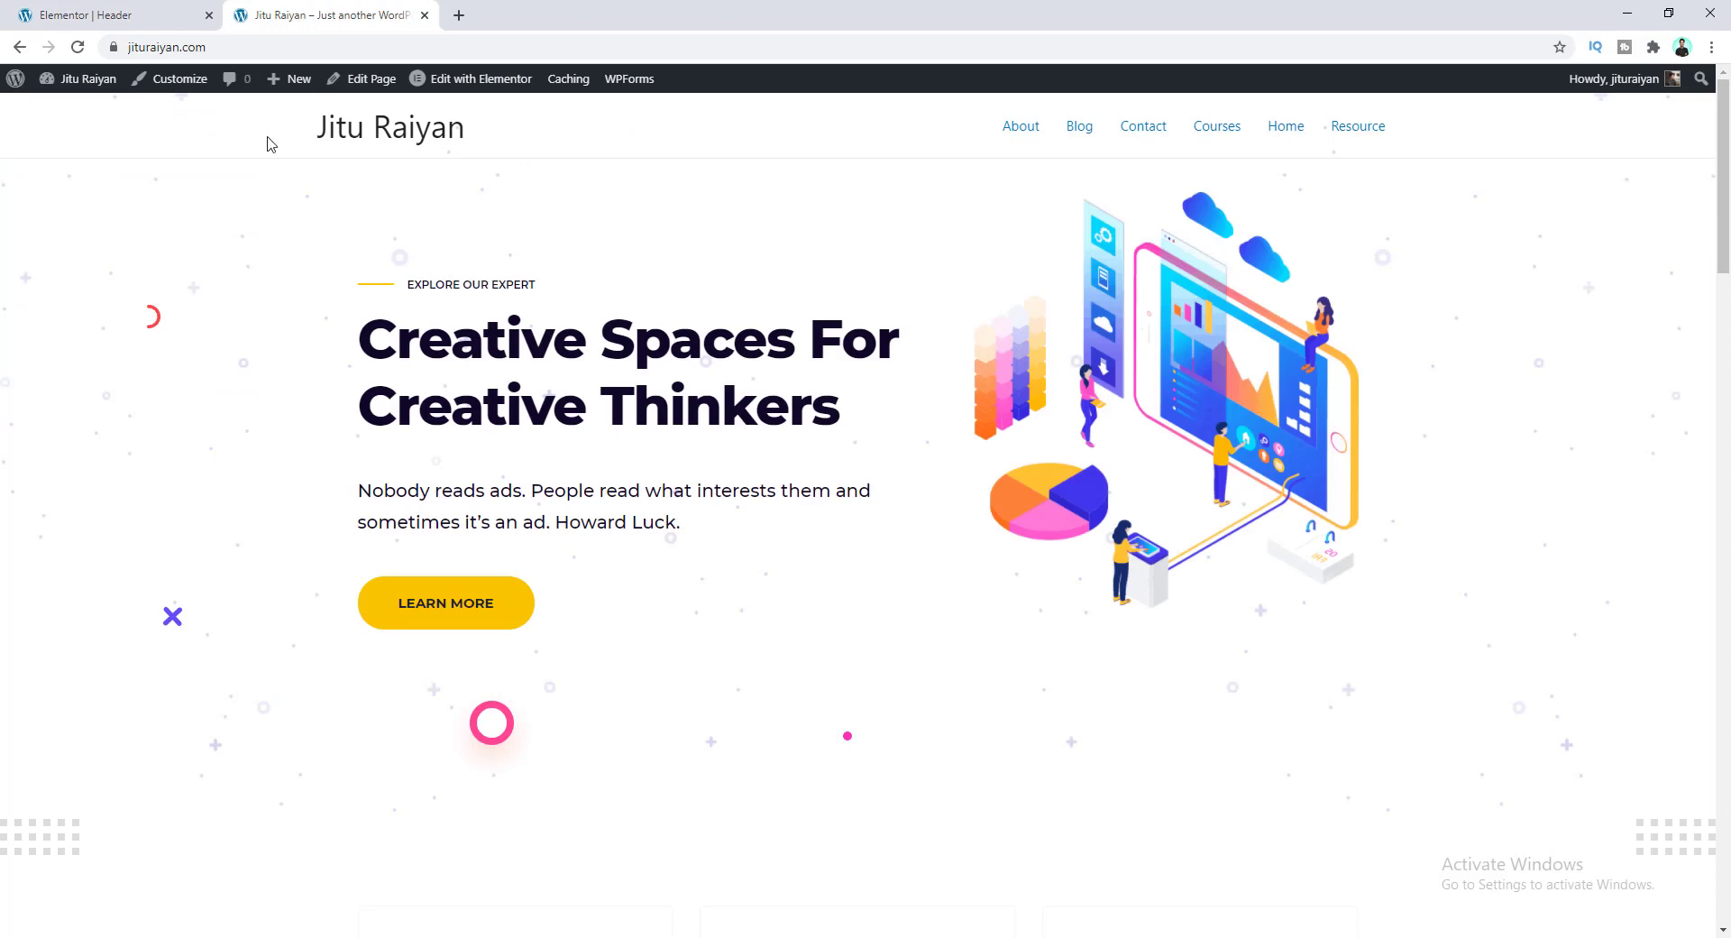
left_click(77, 47)
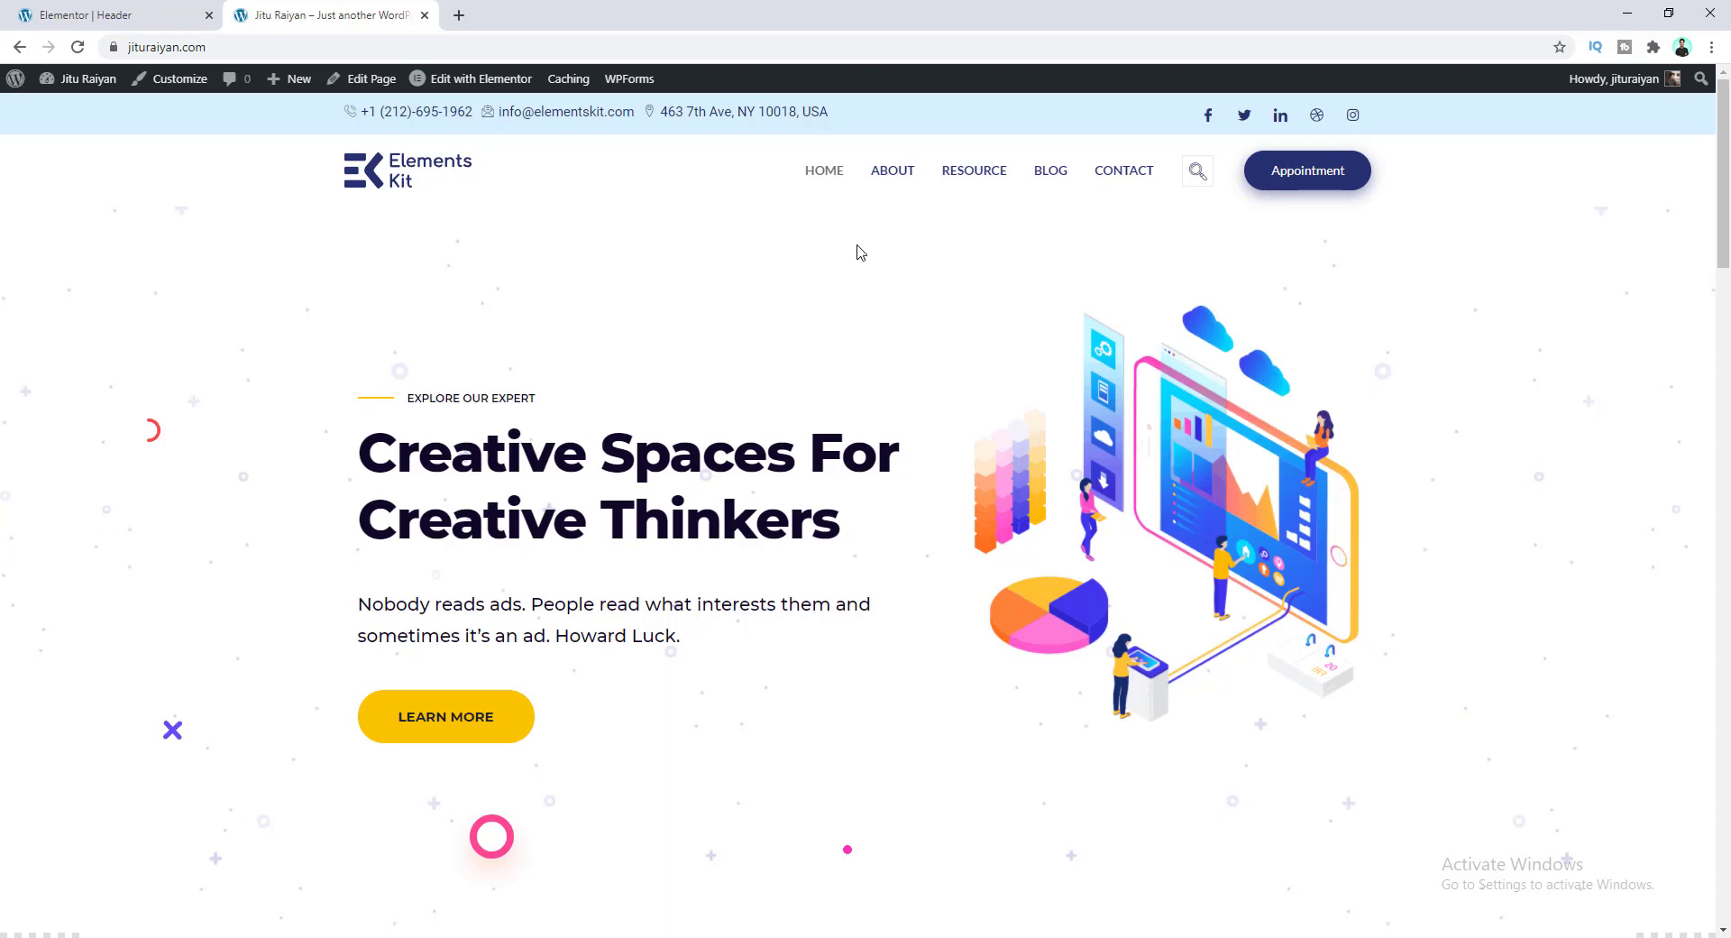
Step: Open the site's menu management in a new tab, enable Primary Menu for Megamenu content, and save it
mouse_move(77, 79)
right_click(69, 181)
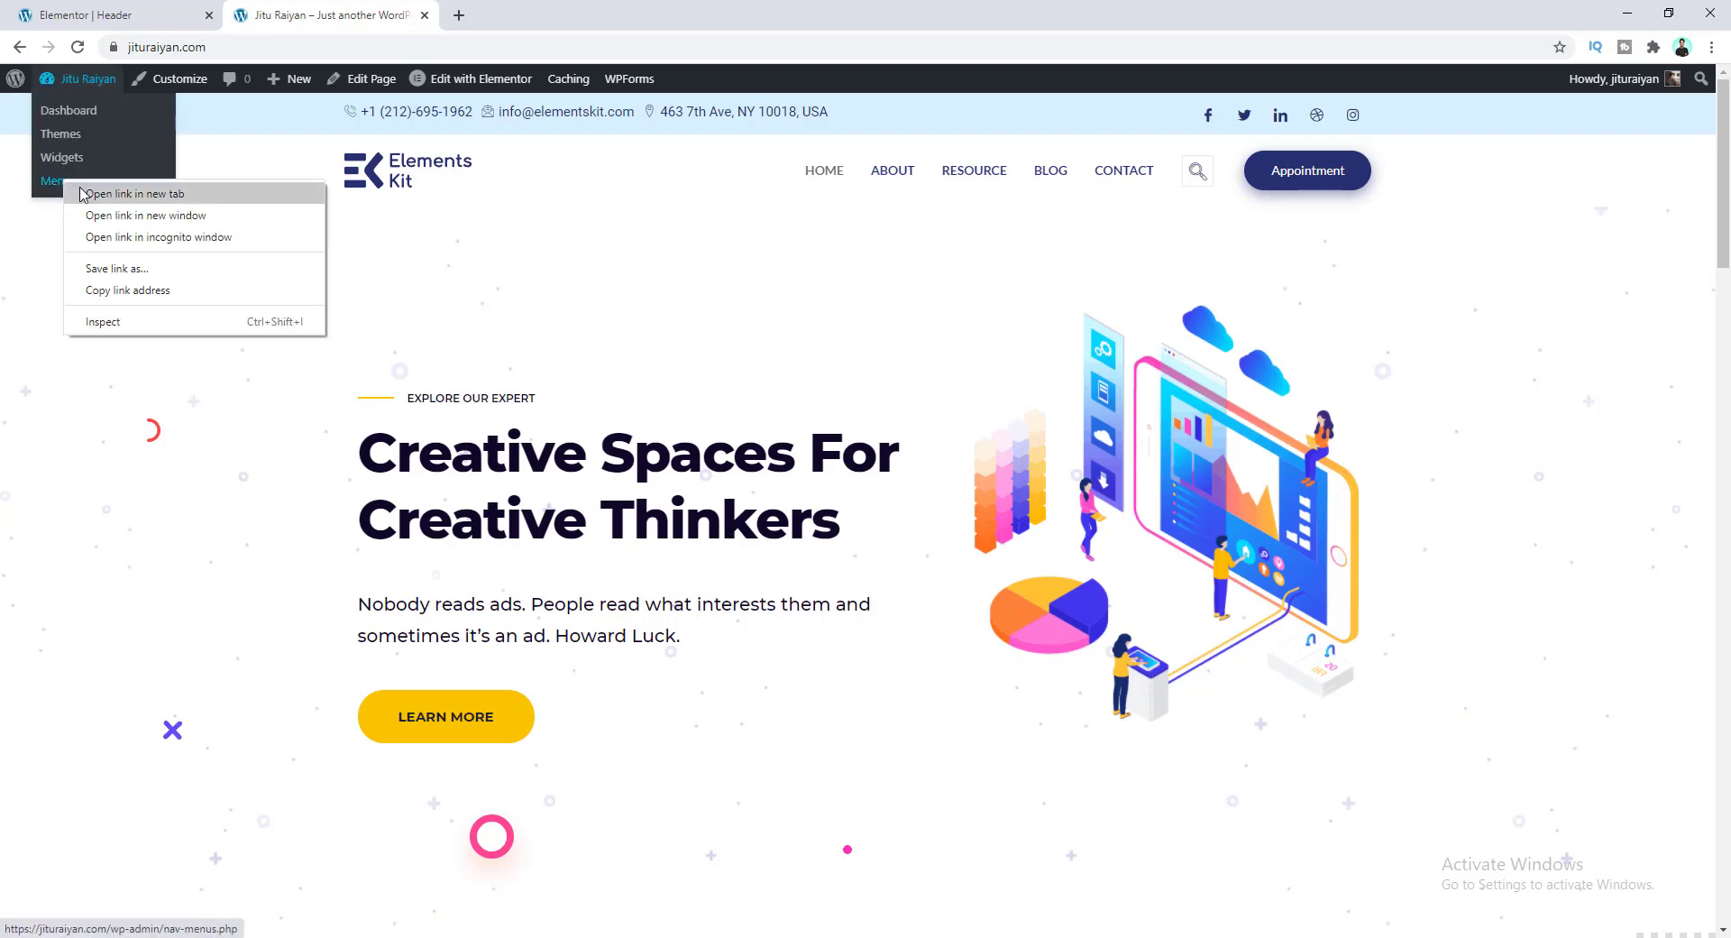
left_click(115, 198)
left_click(495, 7)
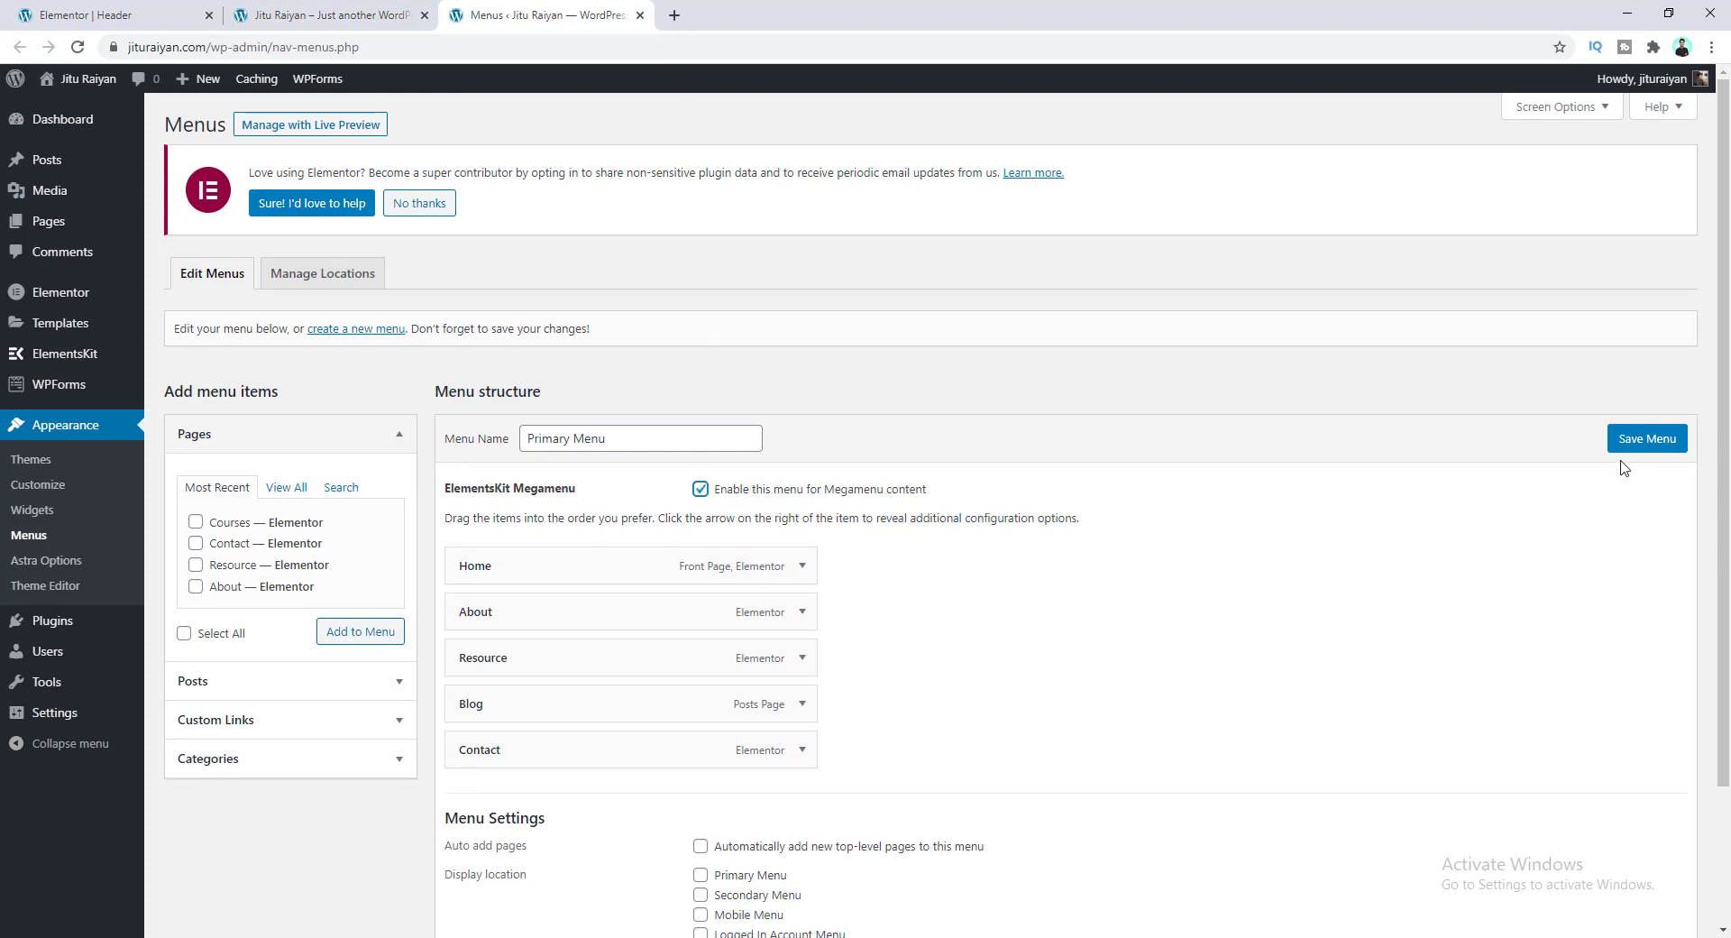
left_click(1643, 442)
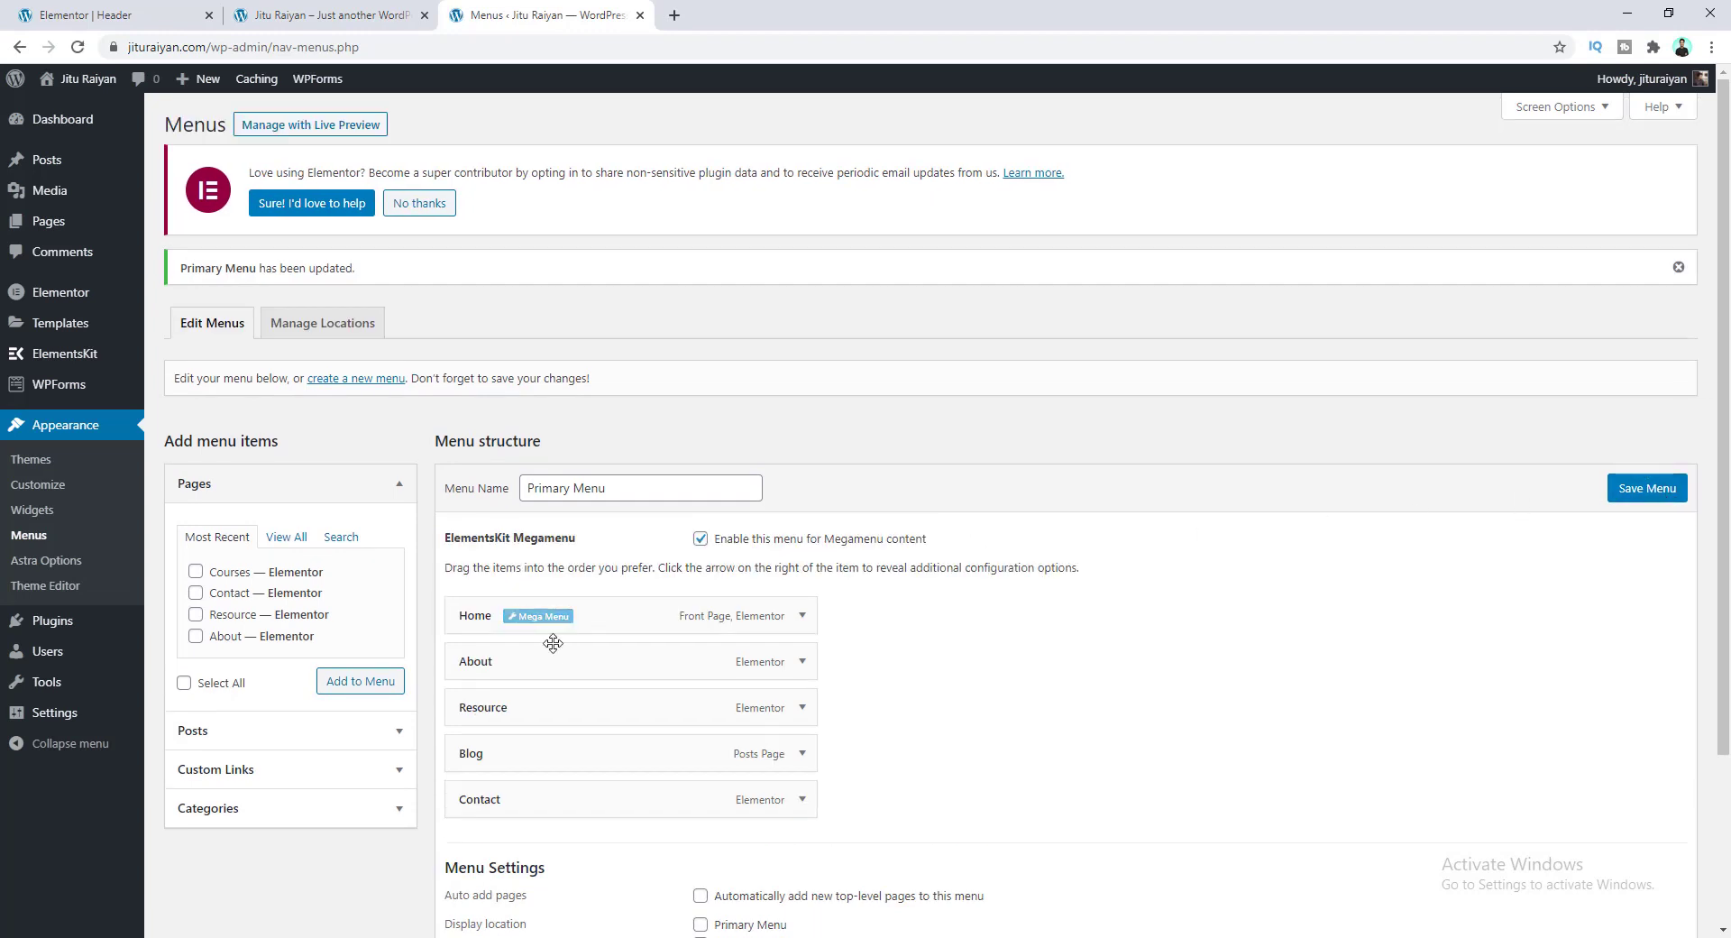
Step: Enable the mega menu for the About item and open its megamenu content for editing
mouse_move(555, 624)
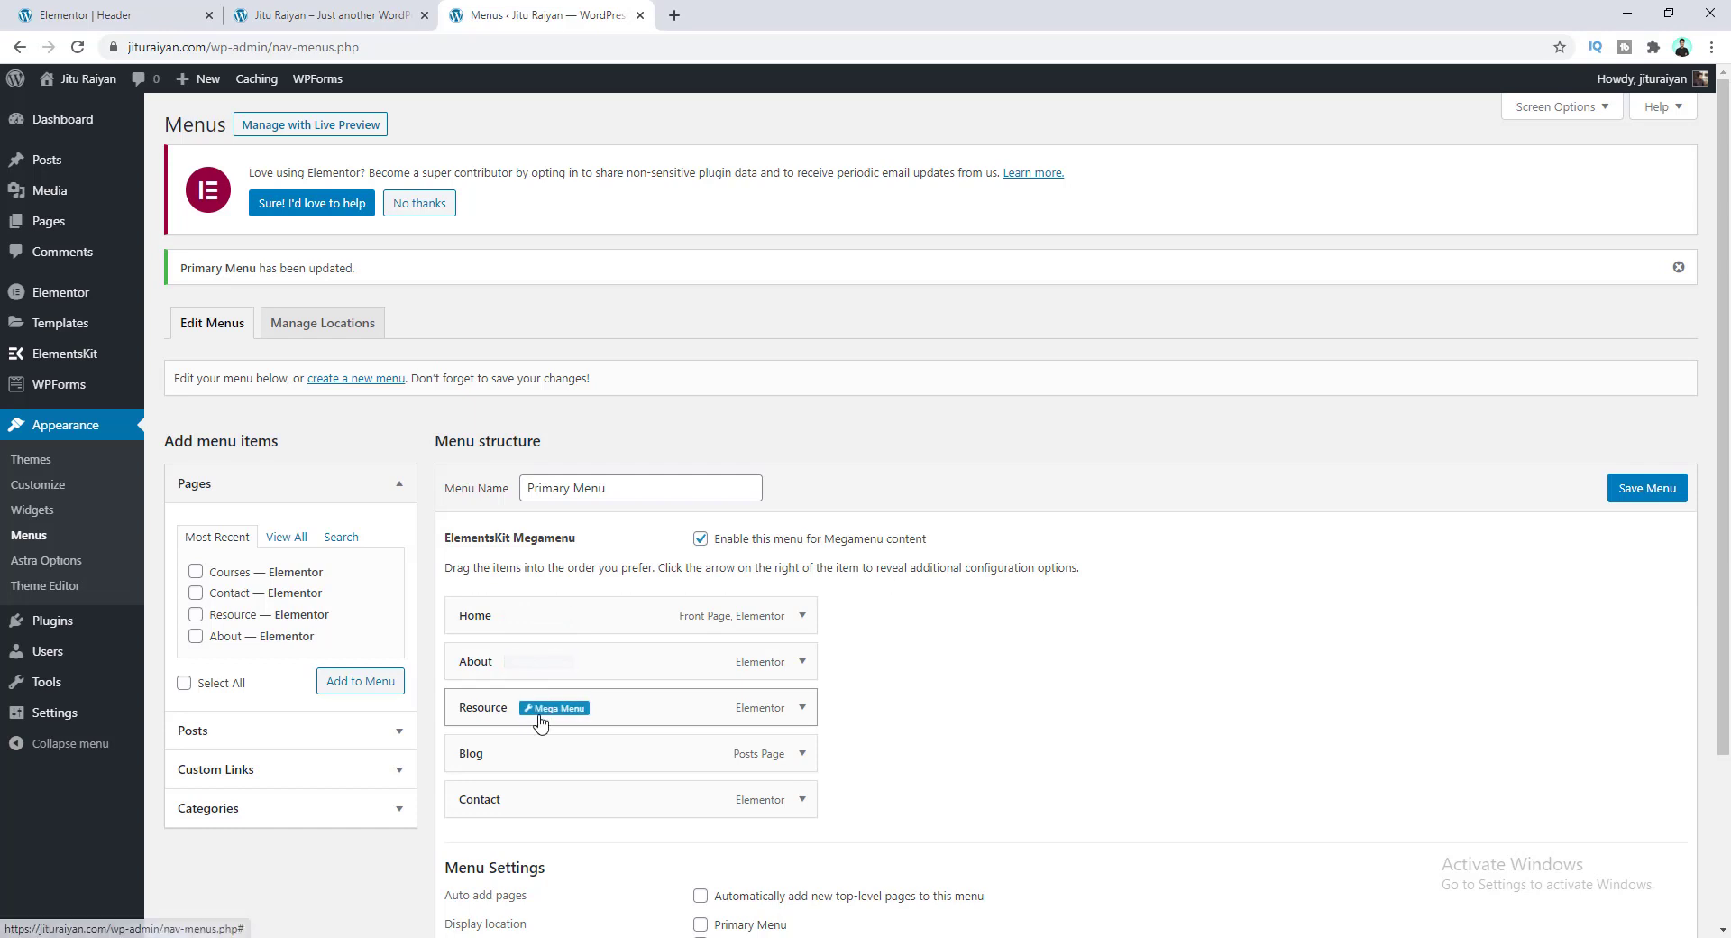
left_click(541, 668)
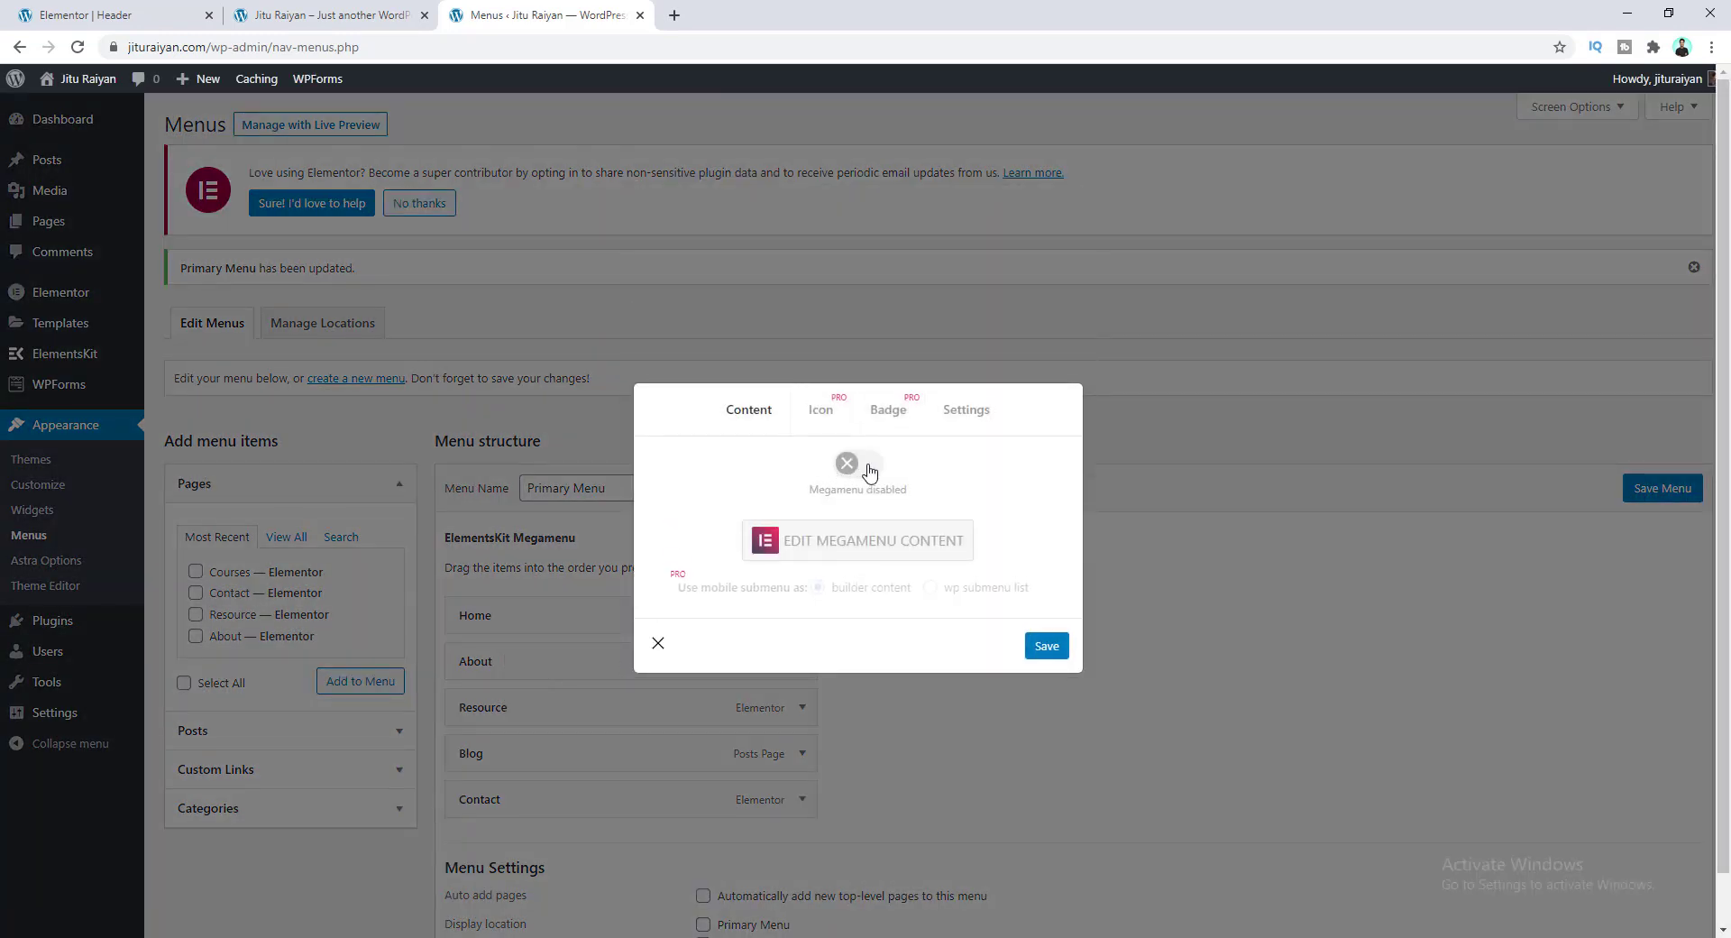
left_click(868, 464)
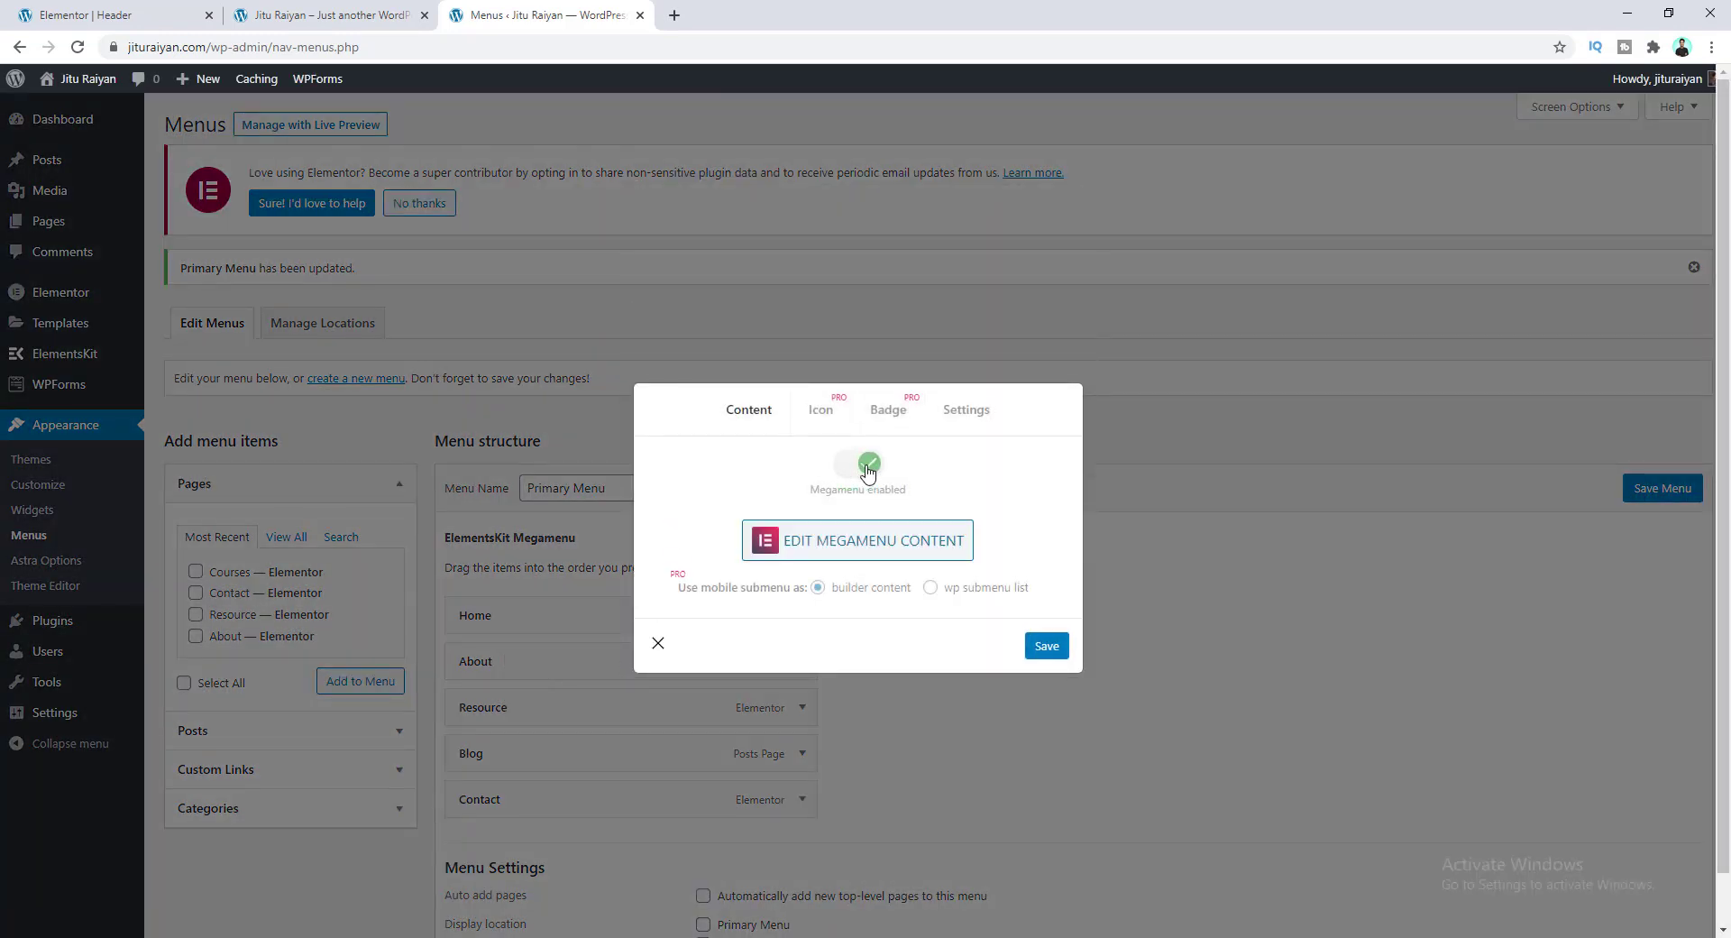
left_click(879, 541)
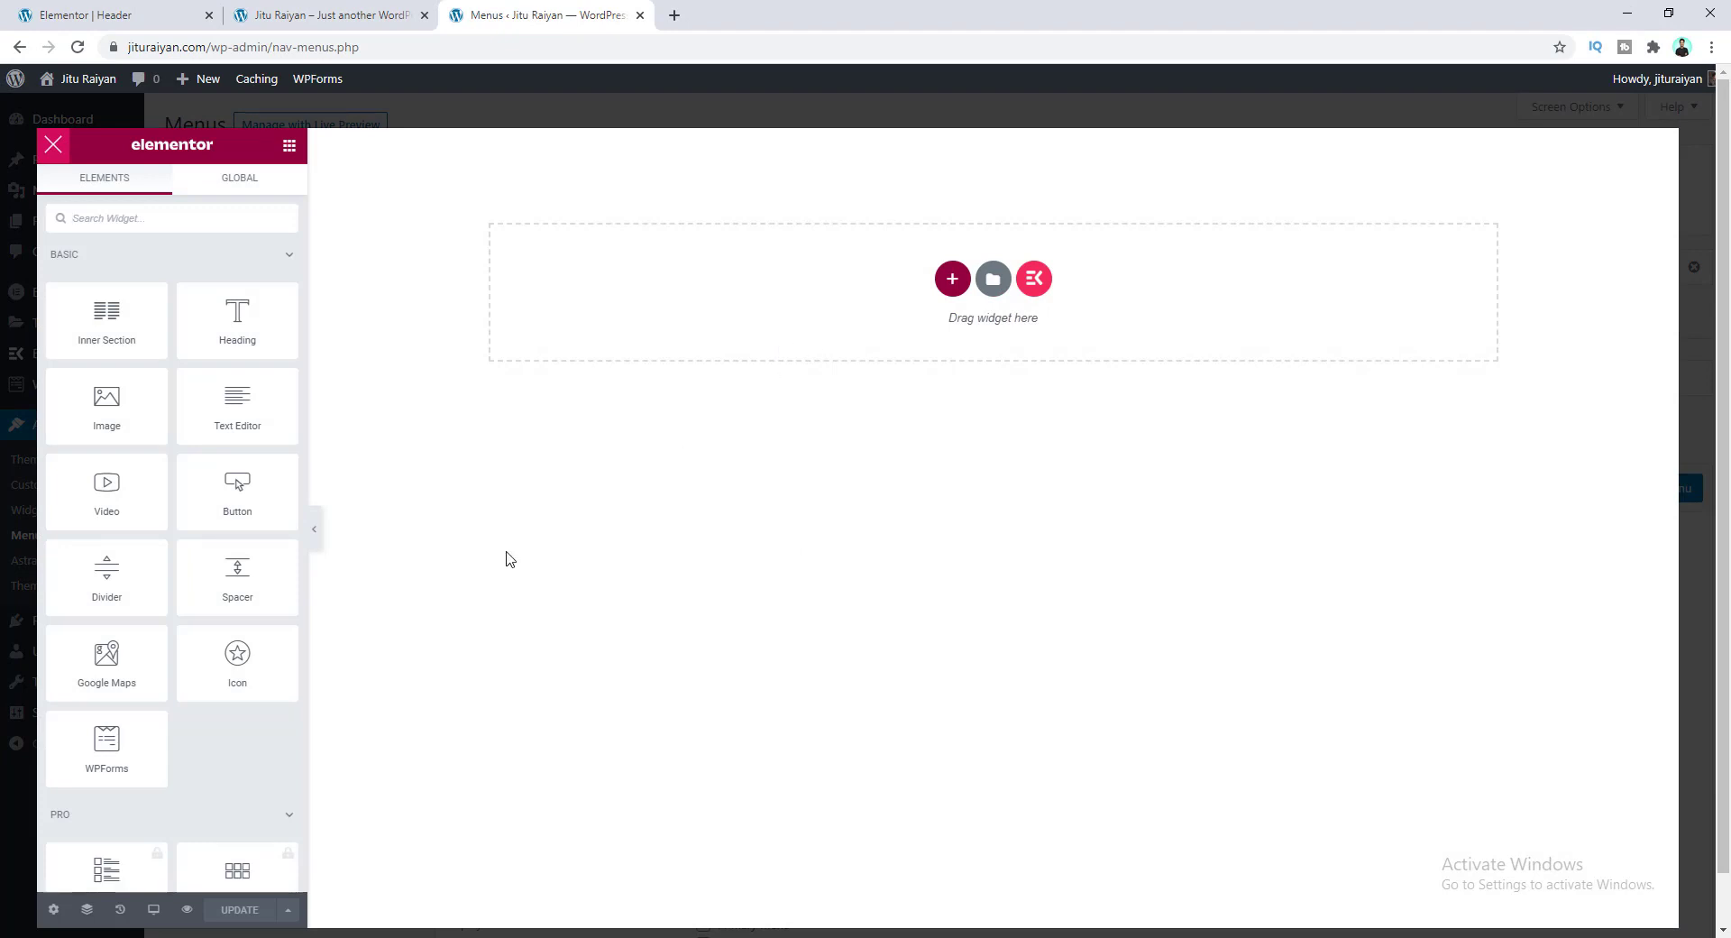
Step: Browse the ElementsKit library's Mega Menu Content header templates and preview the MetForm Shop mega menu design
left_click(1035, 281)
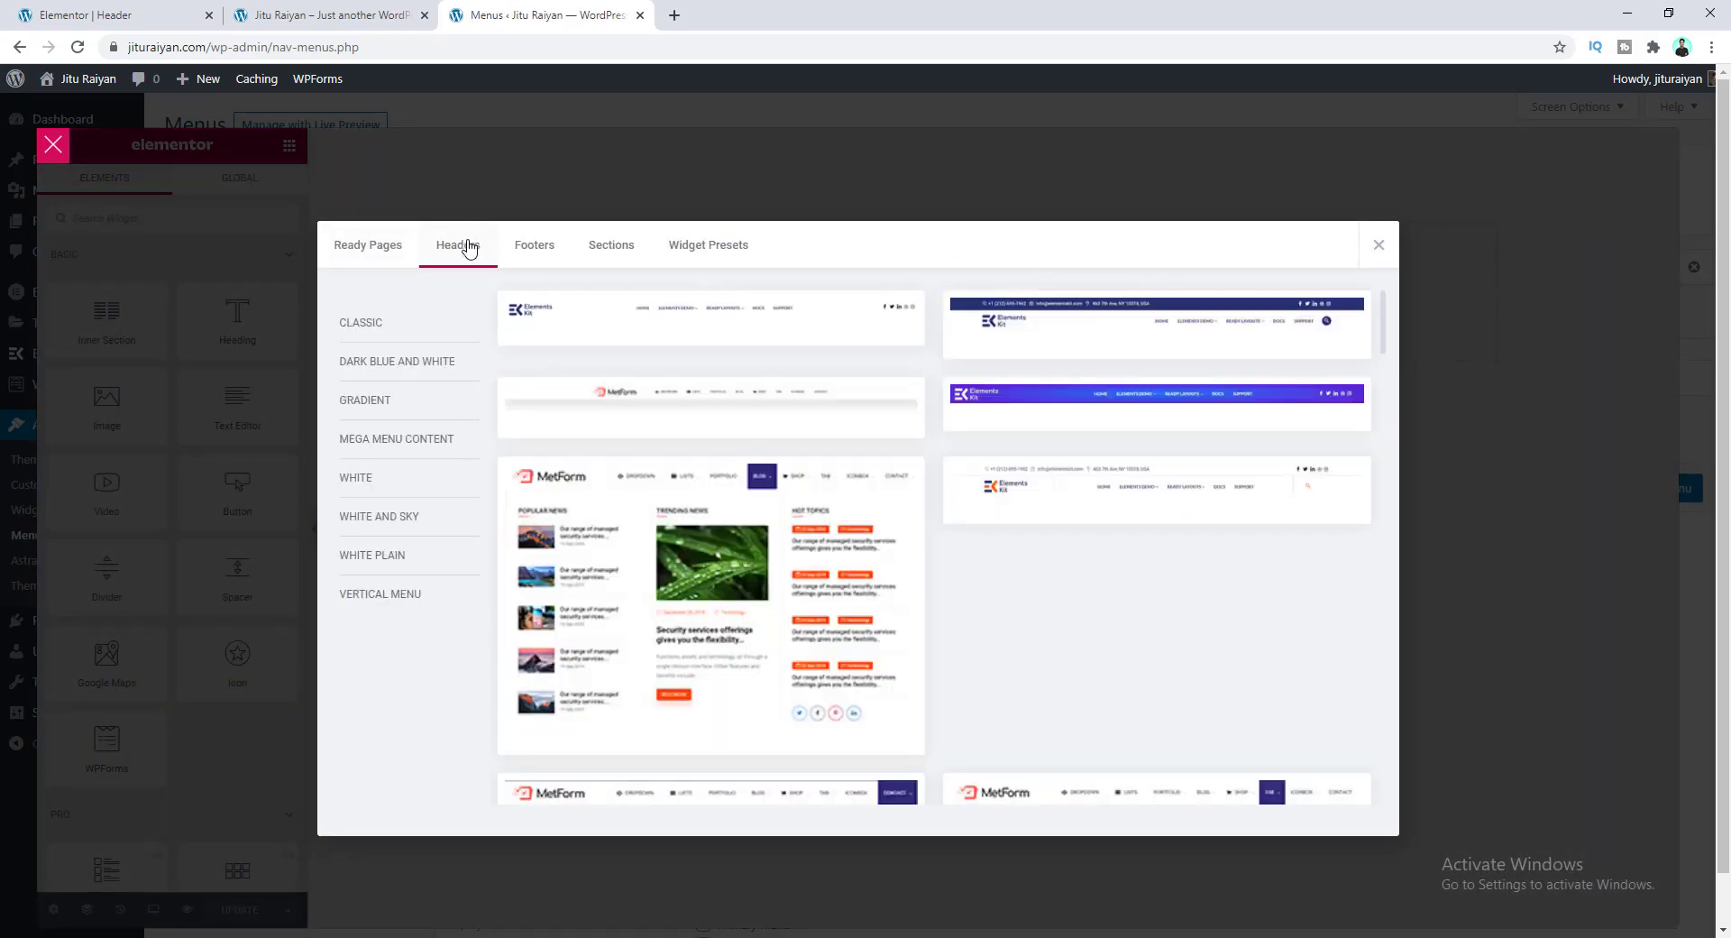
left_click(394, 440)
scroll(938, 311, "down", 5)
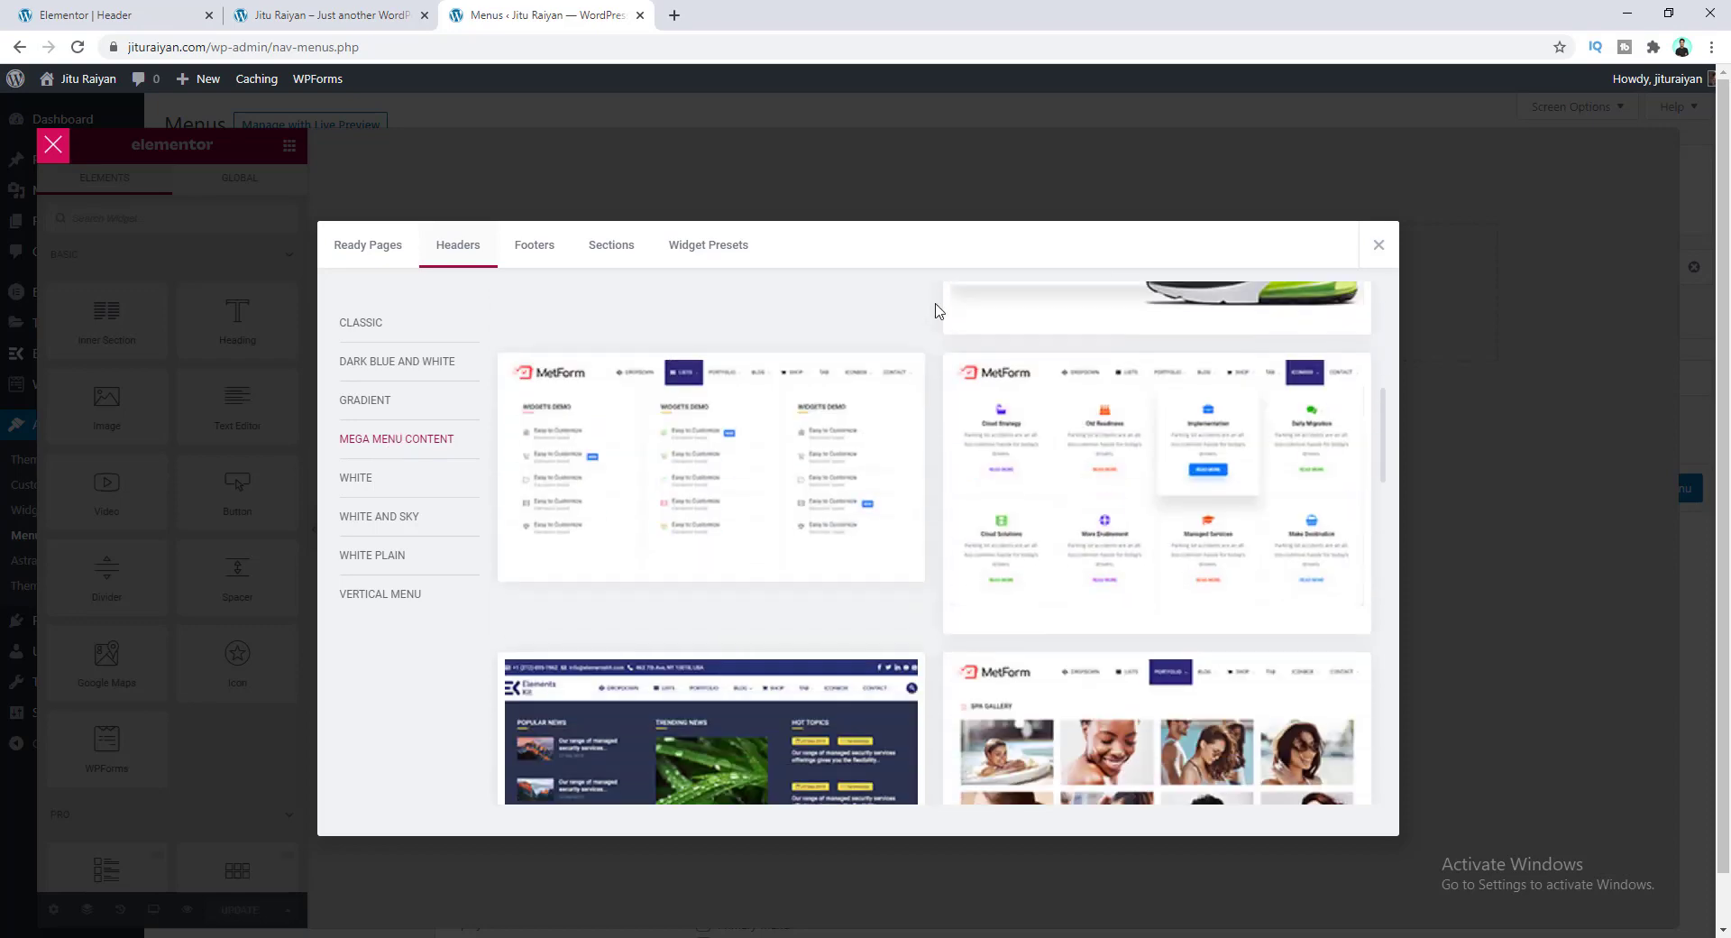
scroll(935, 311, "down", 8)
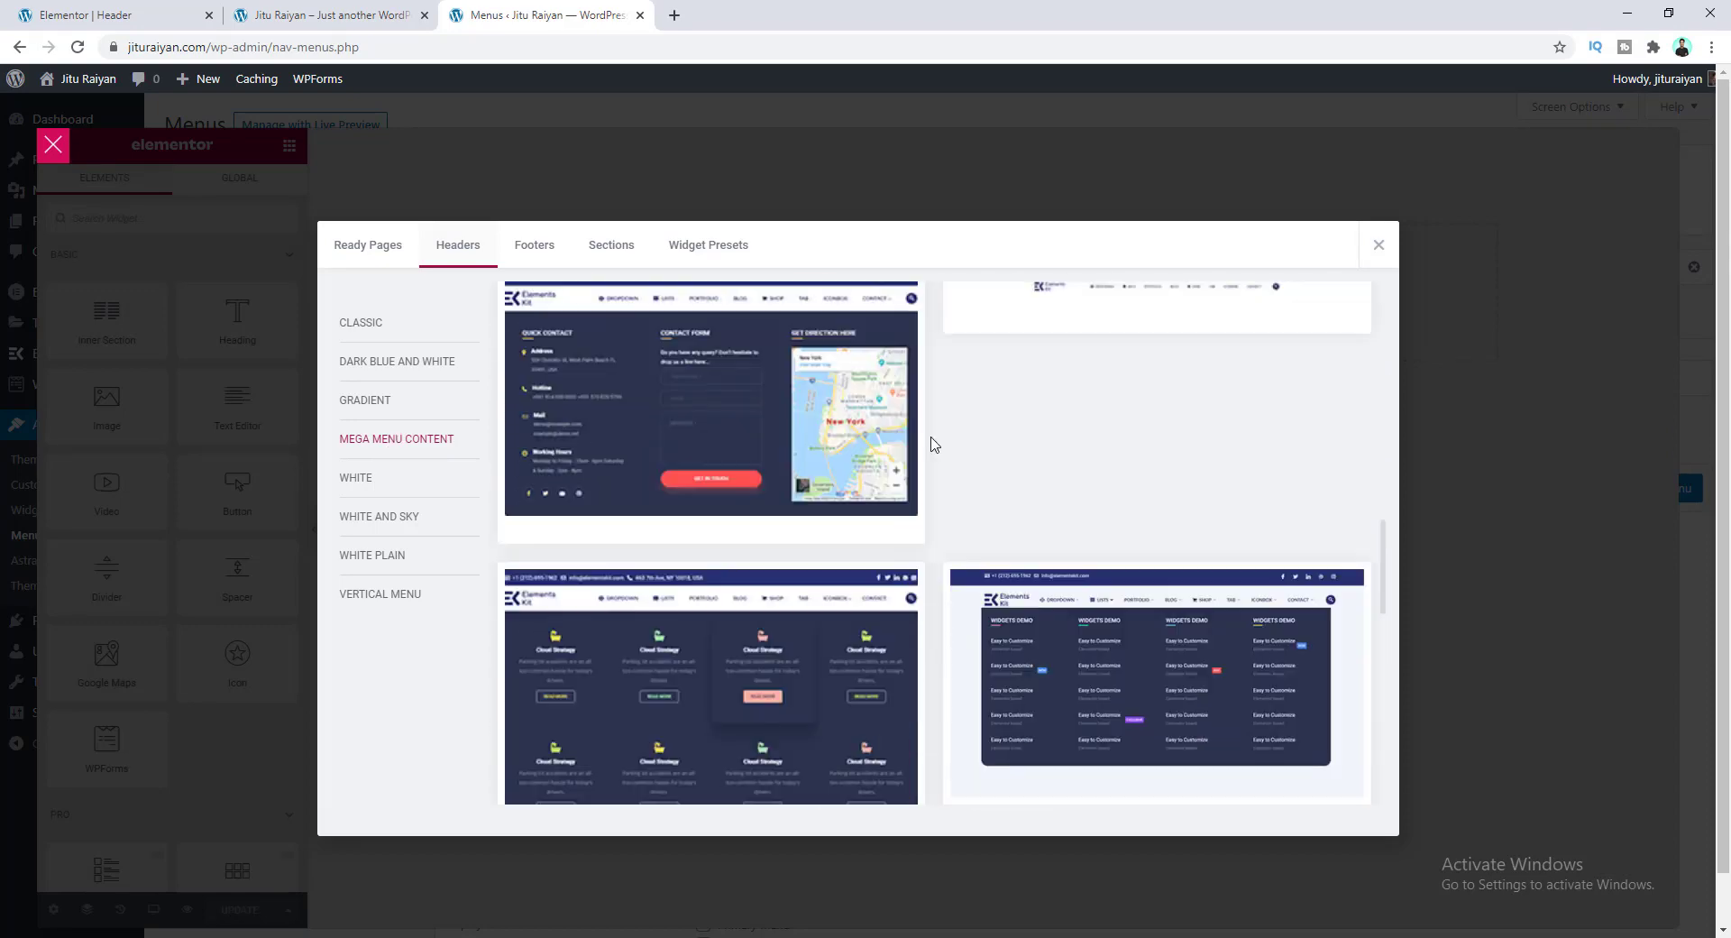
scroll(931, 444, "up", 5)
scroll(931, 444, "up", 9)
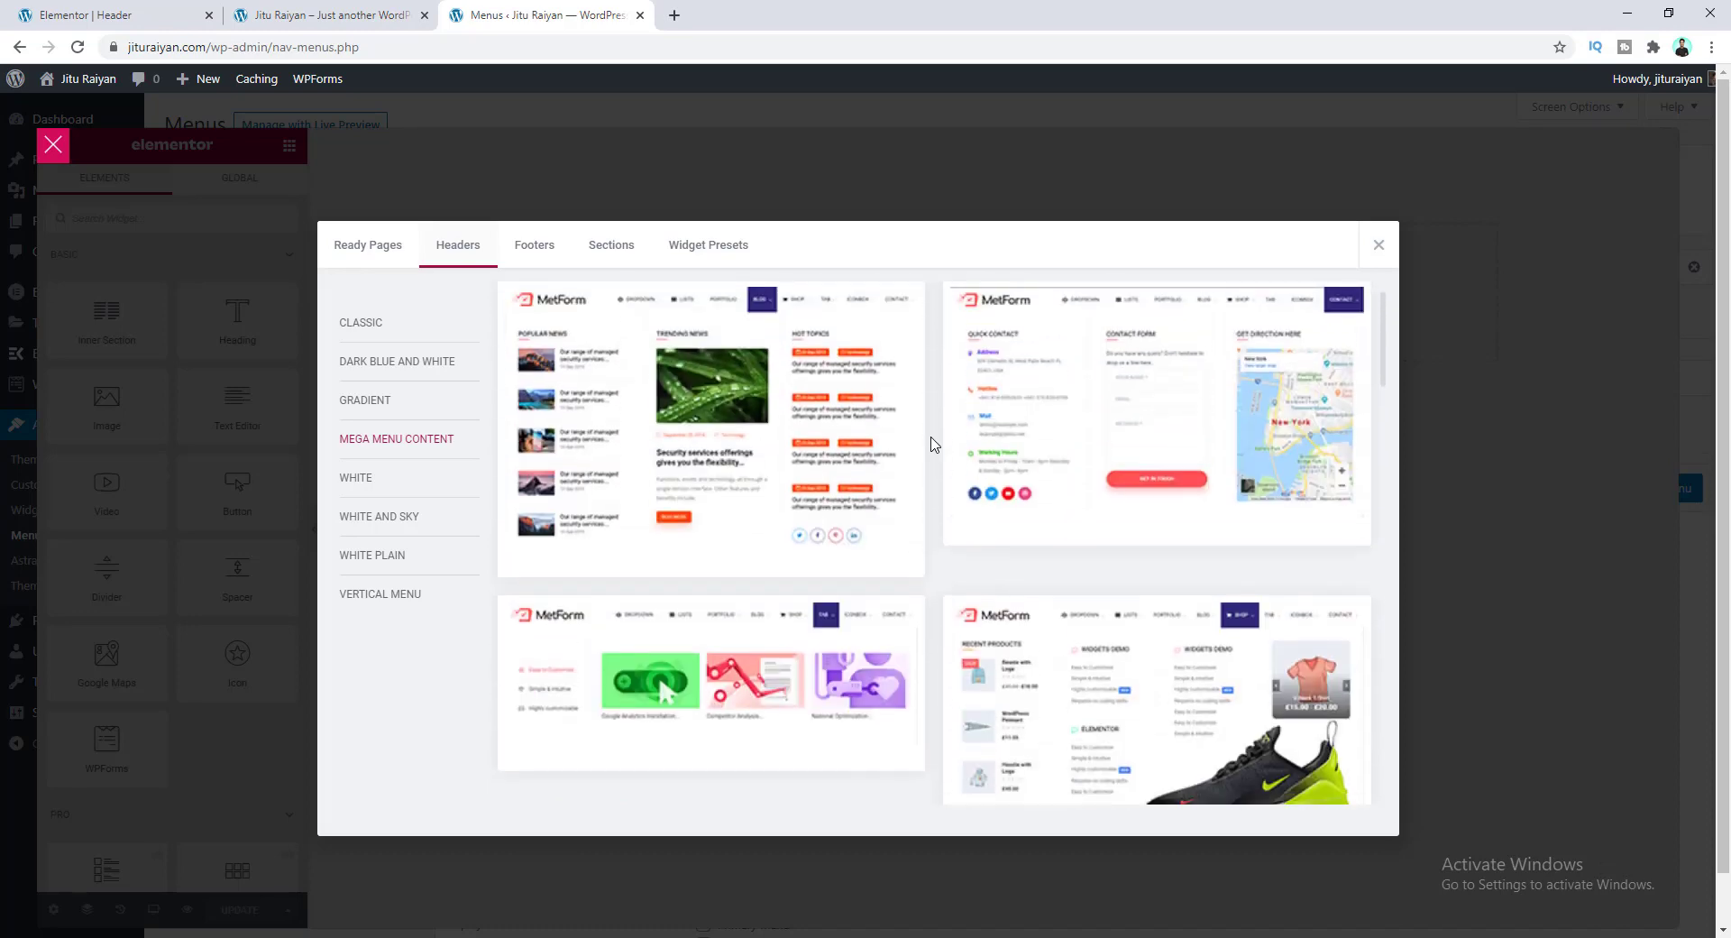
scroll(931, 443, "down", 2)
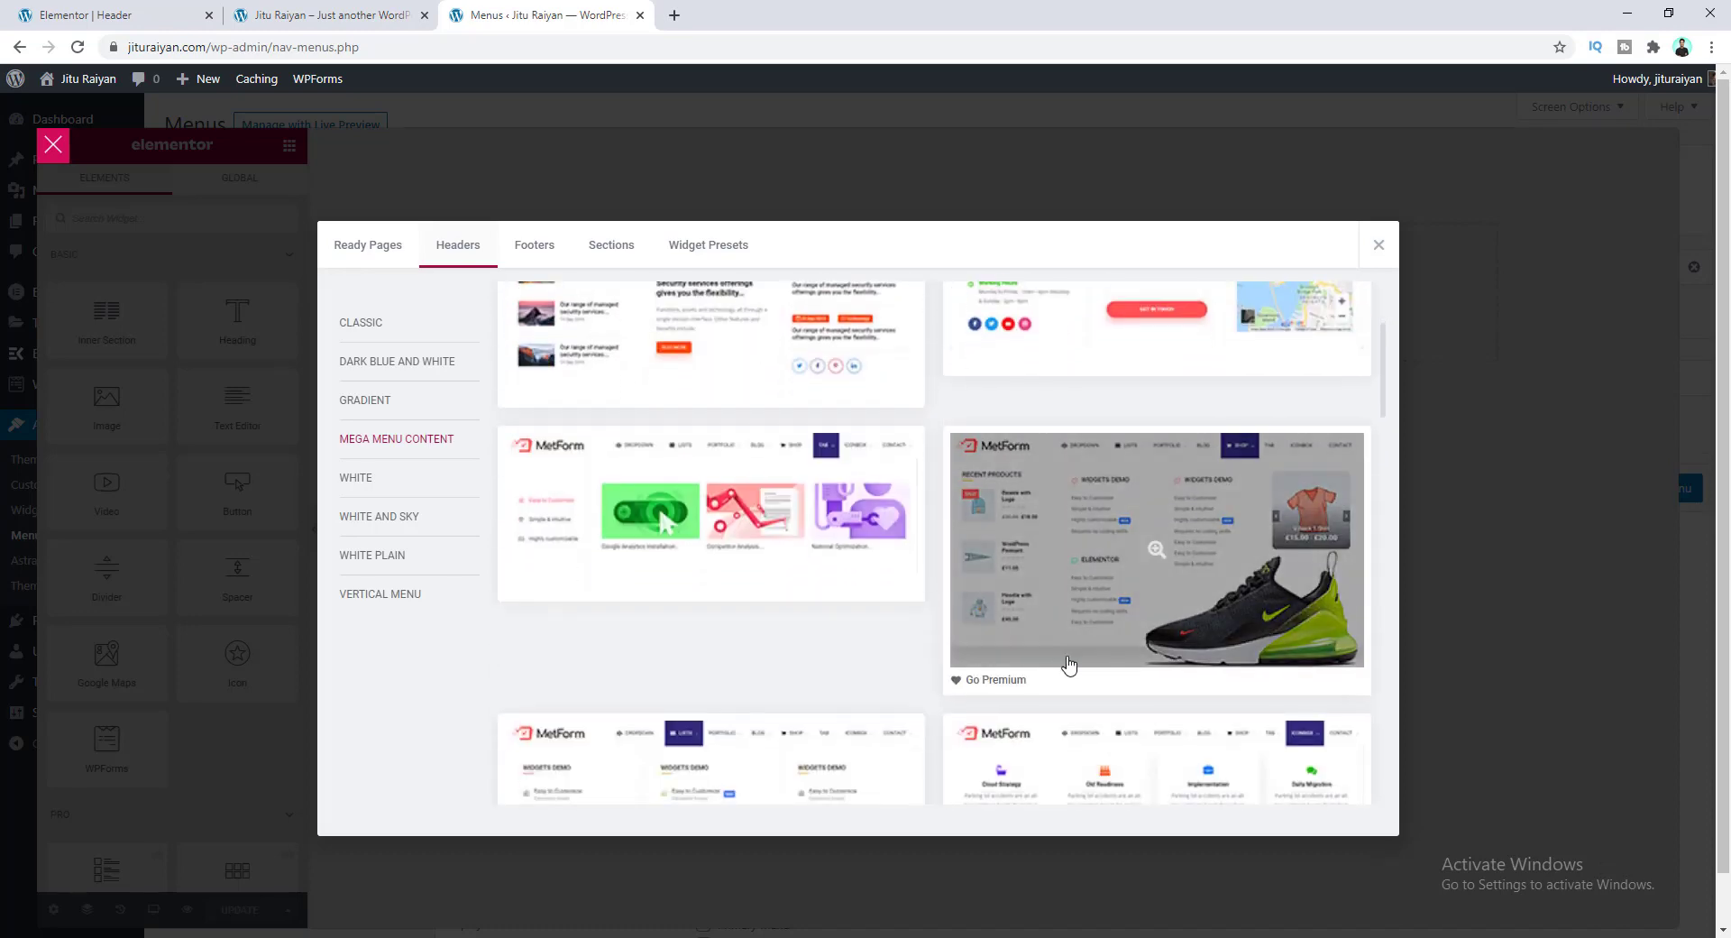
left_click(1057, 547)
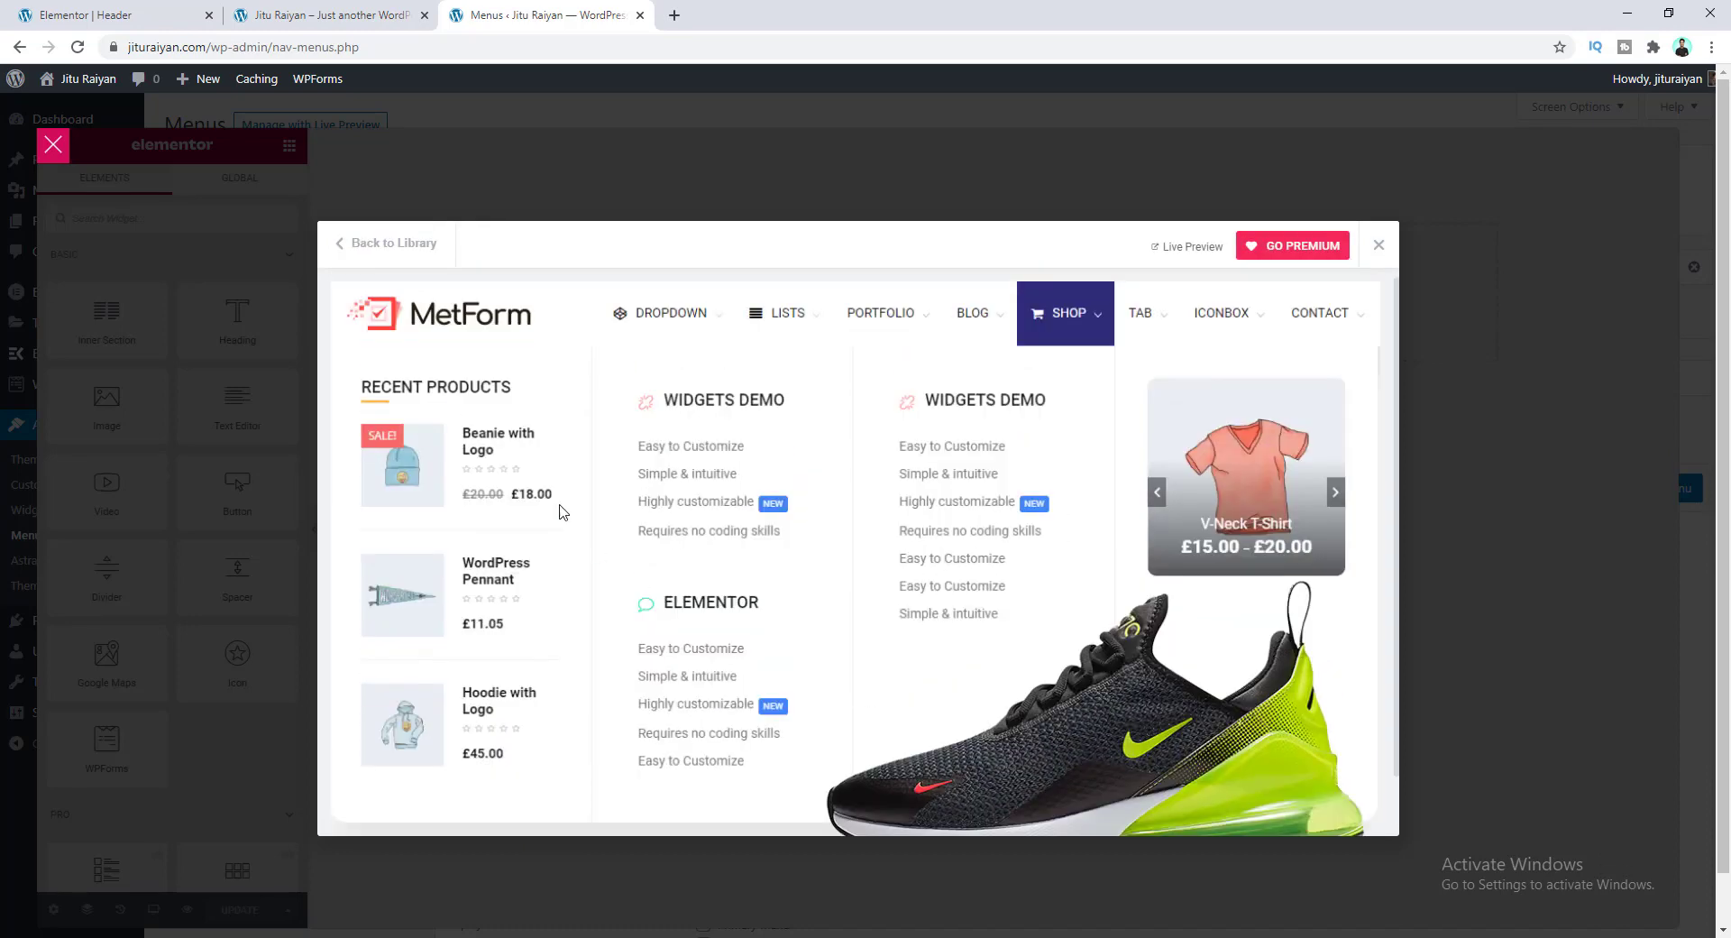
left_click(405, 249)
Step: Insert the free dark four-column Widgets Demo header template into the About item's megamenu content
scroll(668, 432, "down", 4)
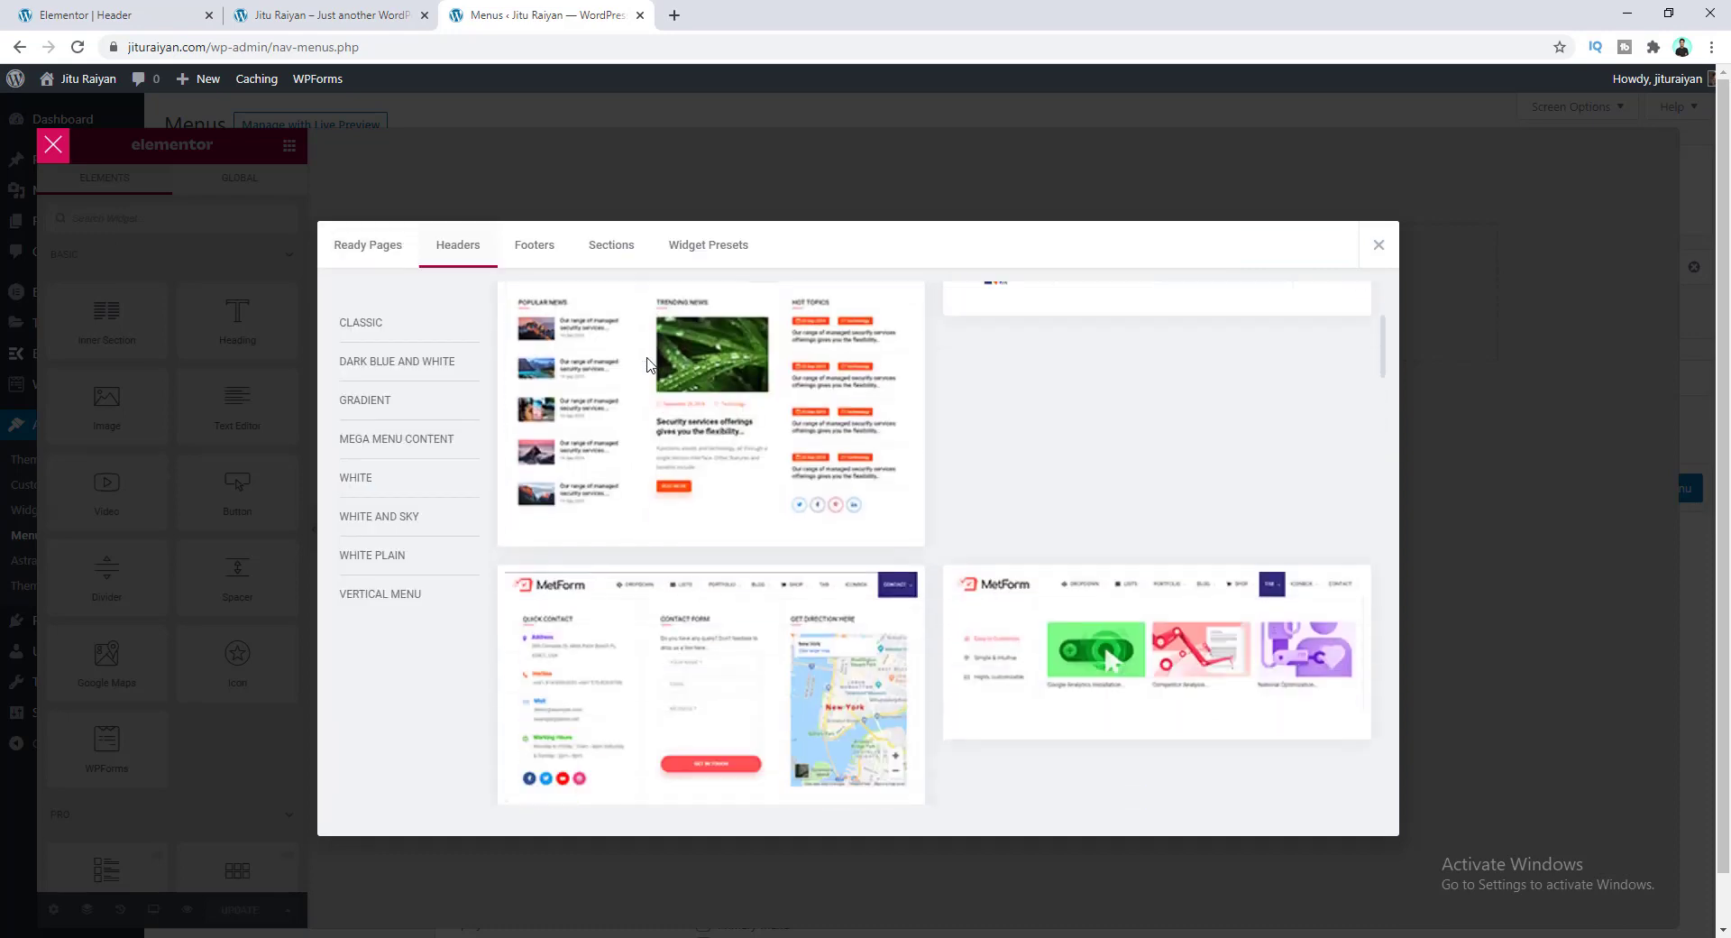
scroll(684, 467, "down", 10)
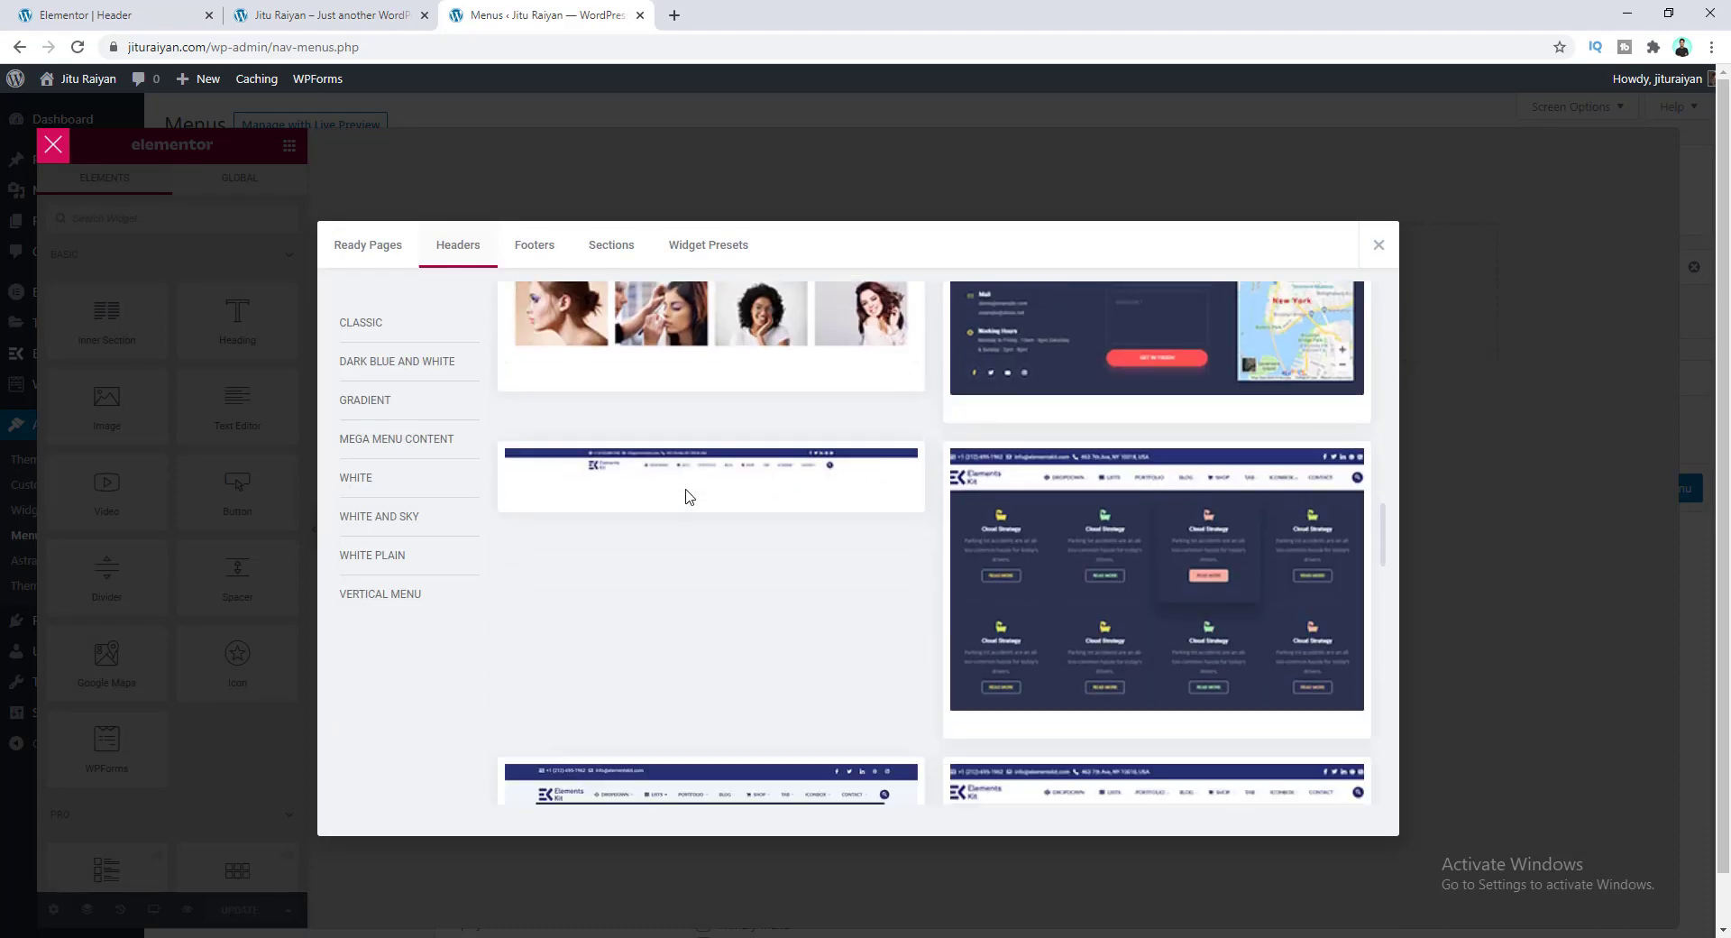
scroll(685, 495, "down", 1)
mouse_move(694, 505)
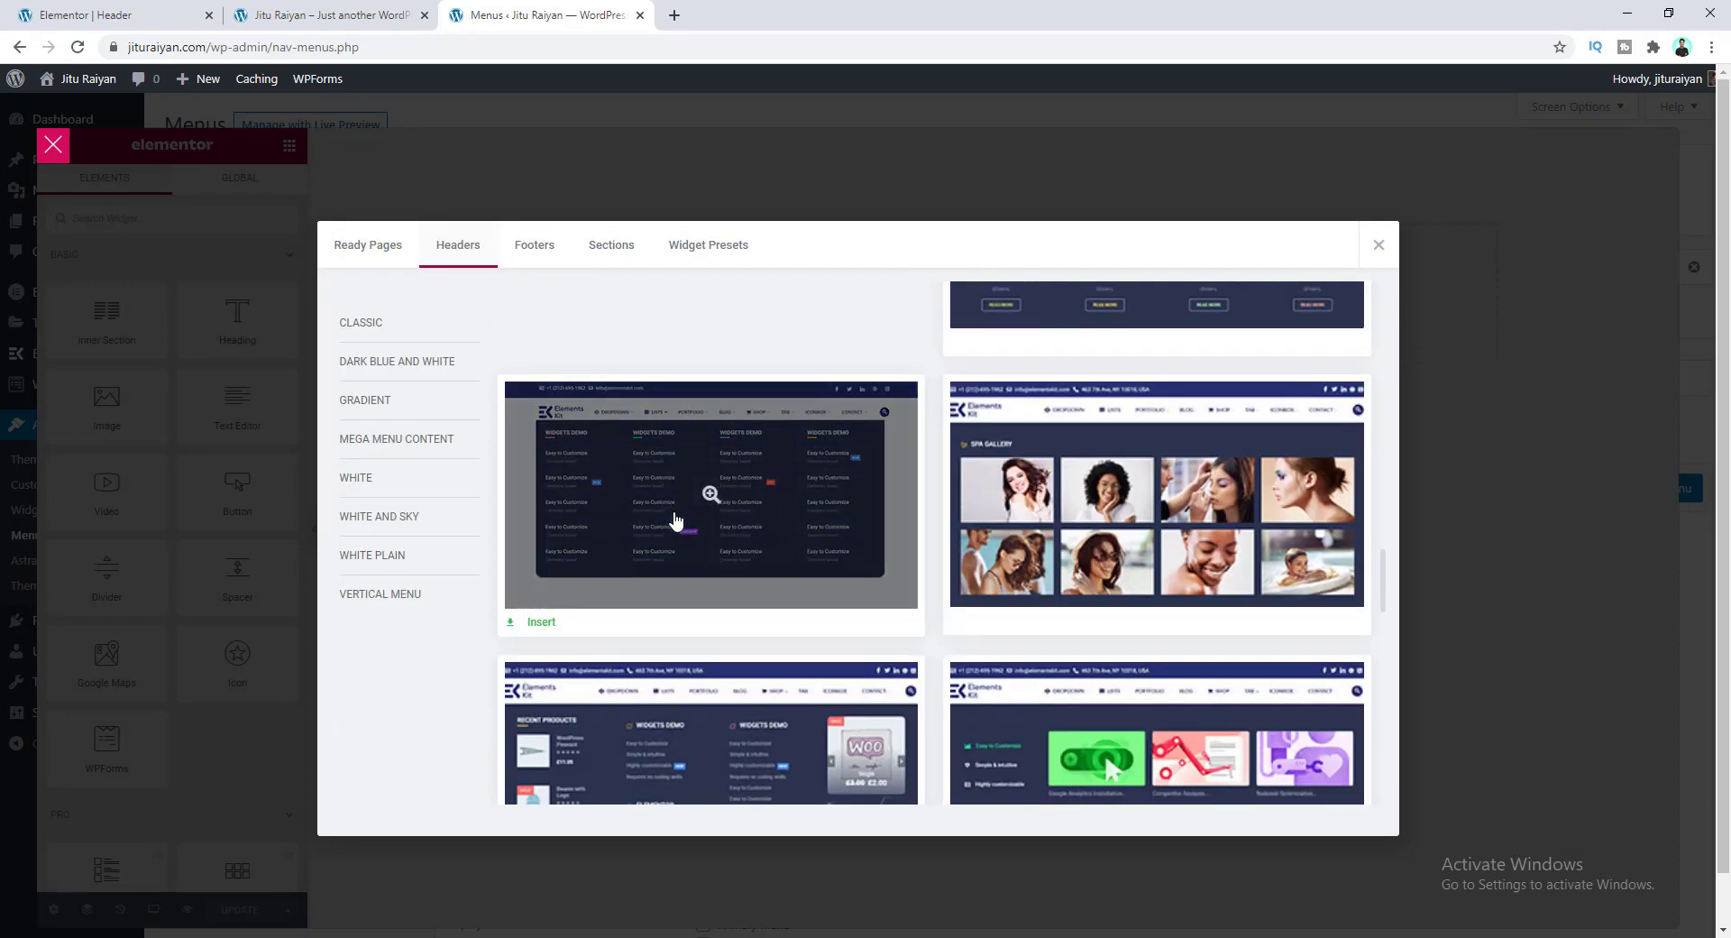
left_click(542, 625)
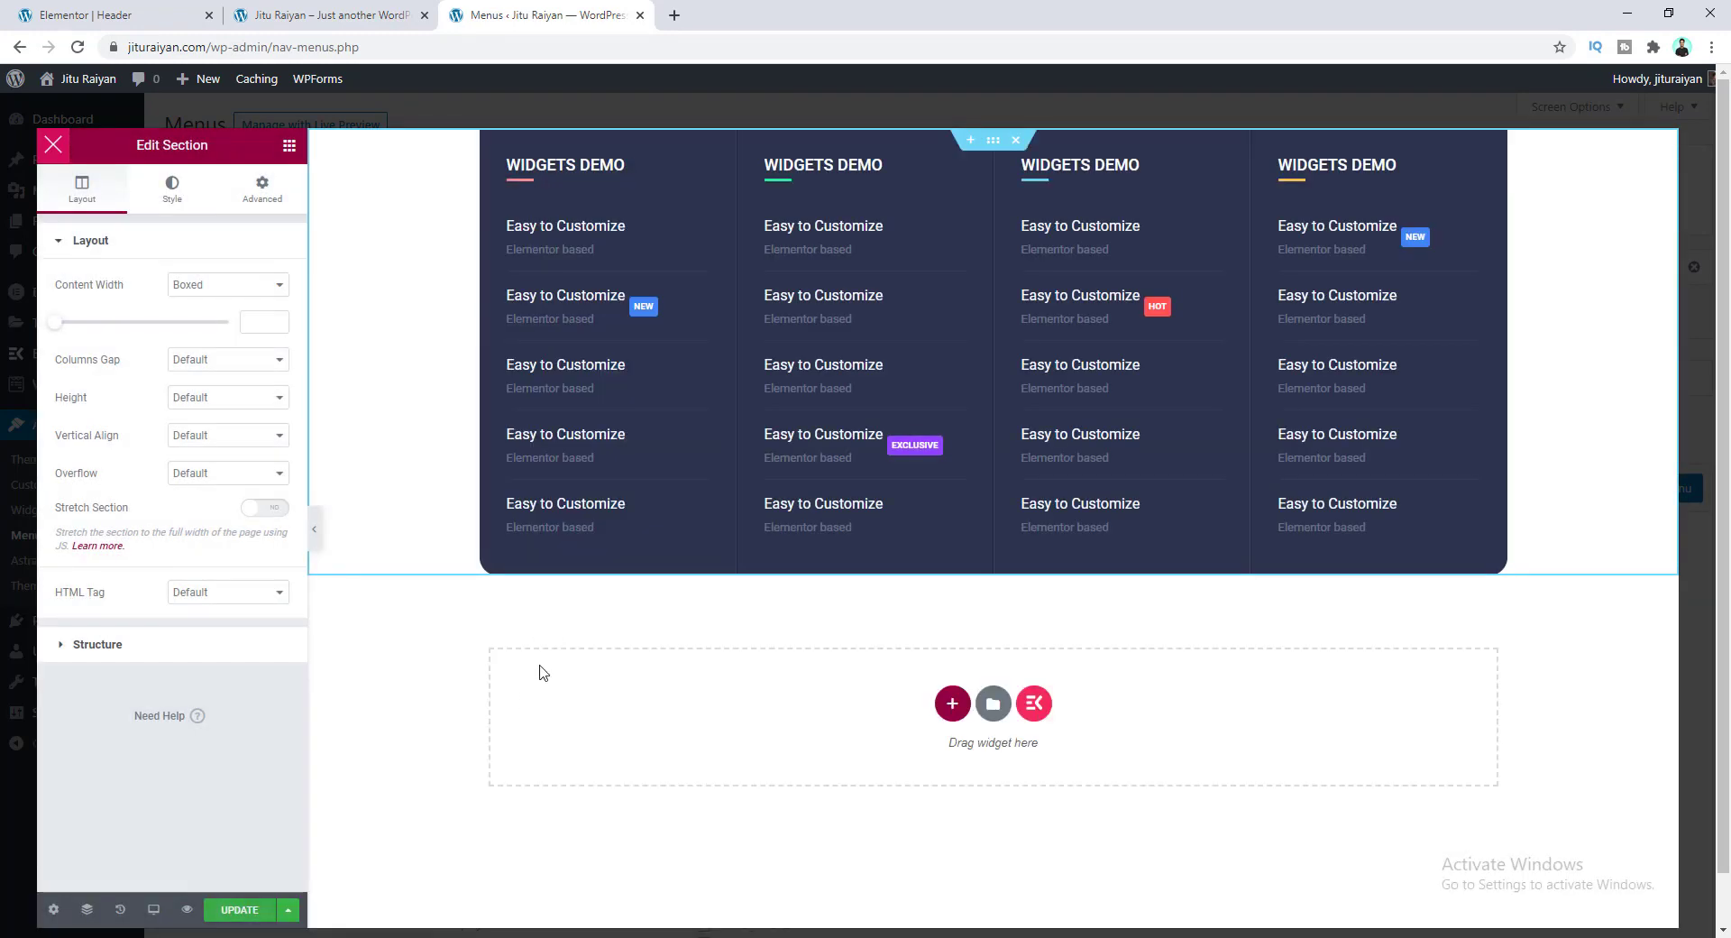
Step: Update the megamenu content, close its editor, and save the About item's mega menu
left_click(252, 913)
left_click(56, 145)
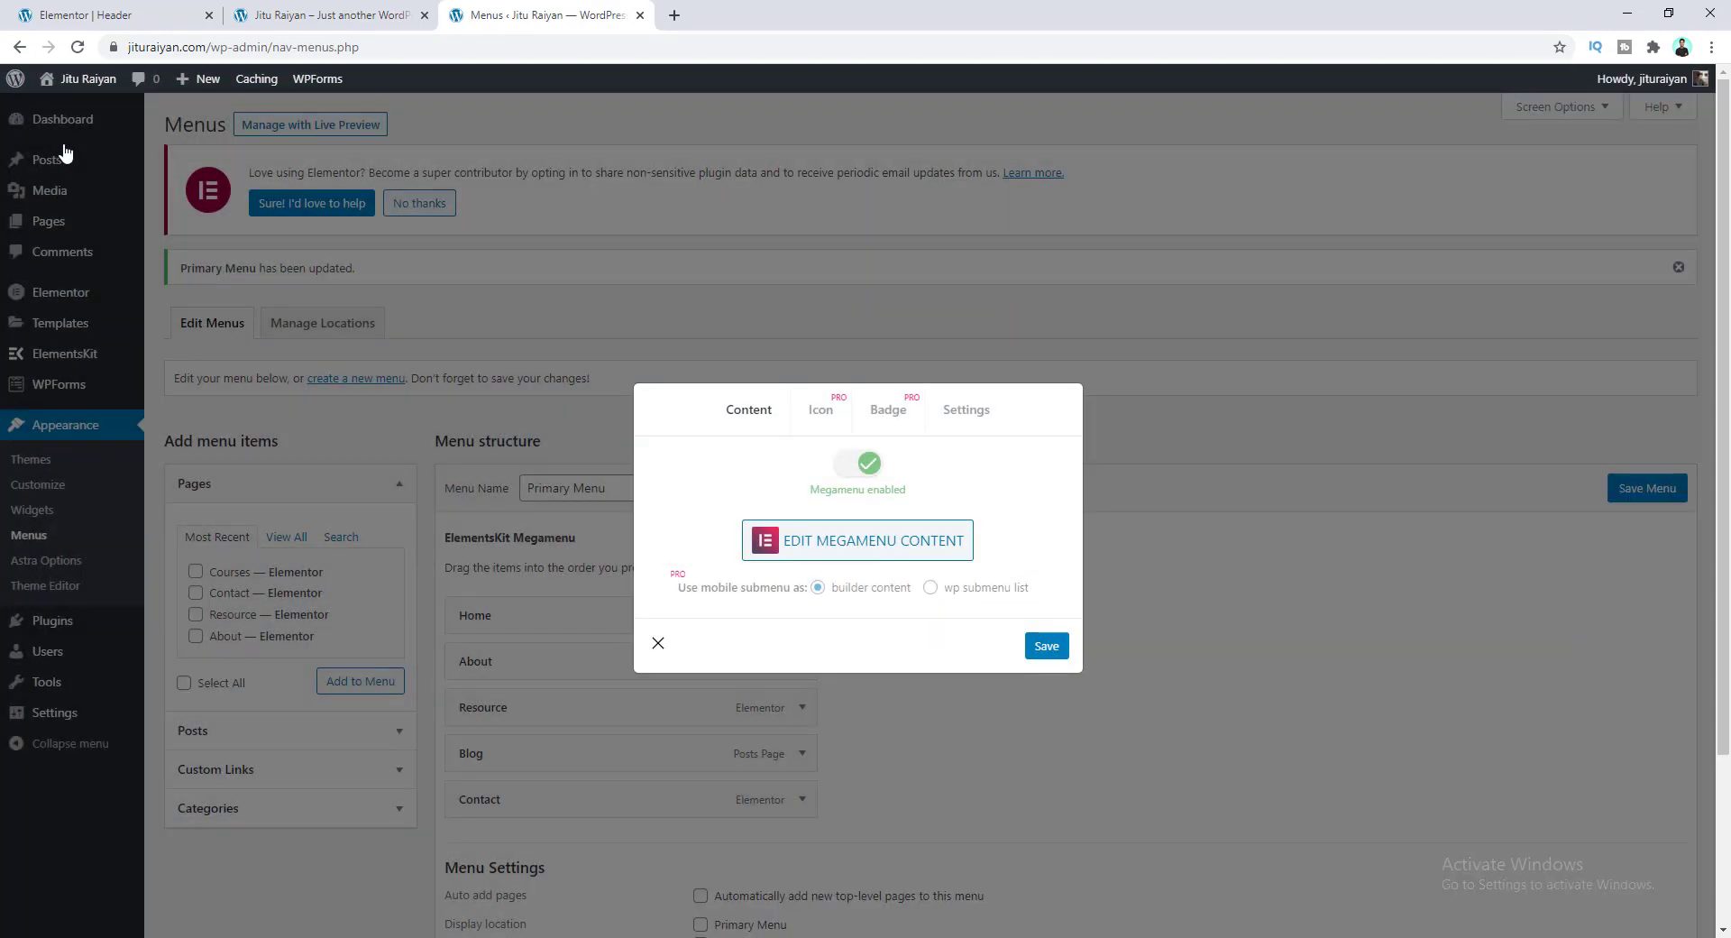
left_click(1047, 647)
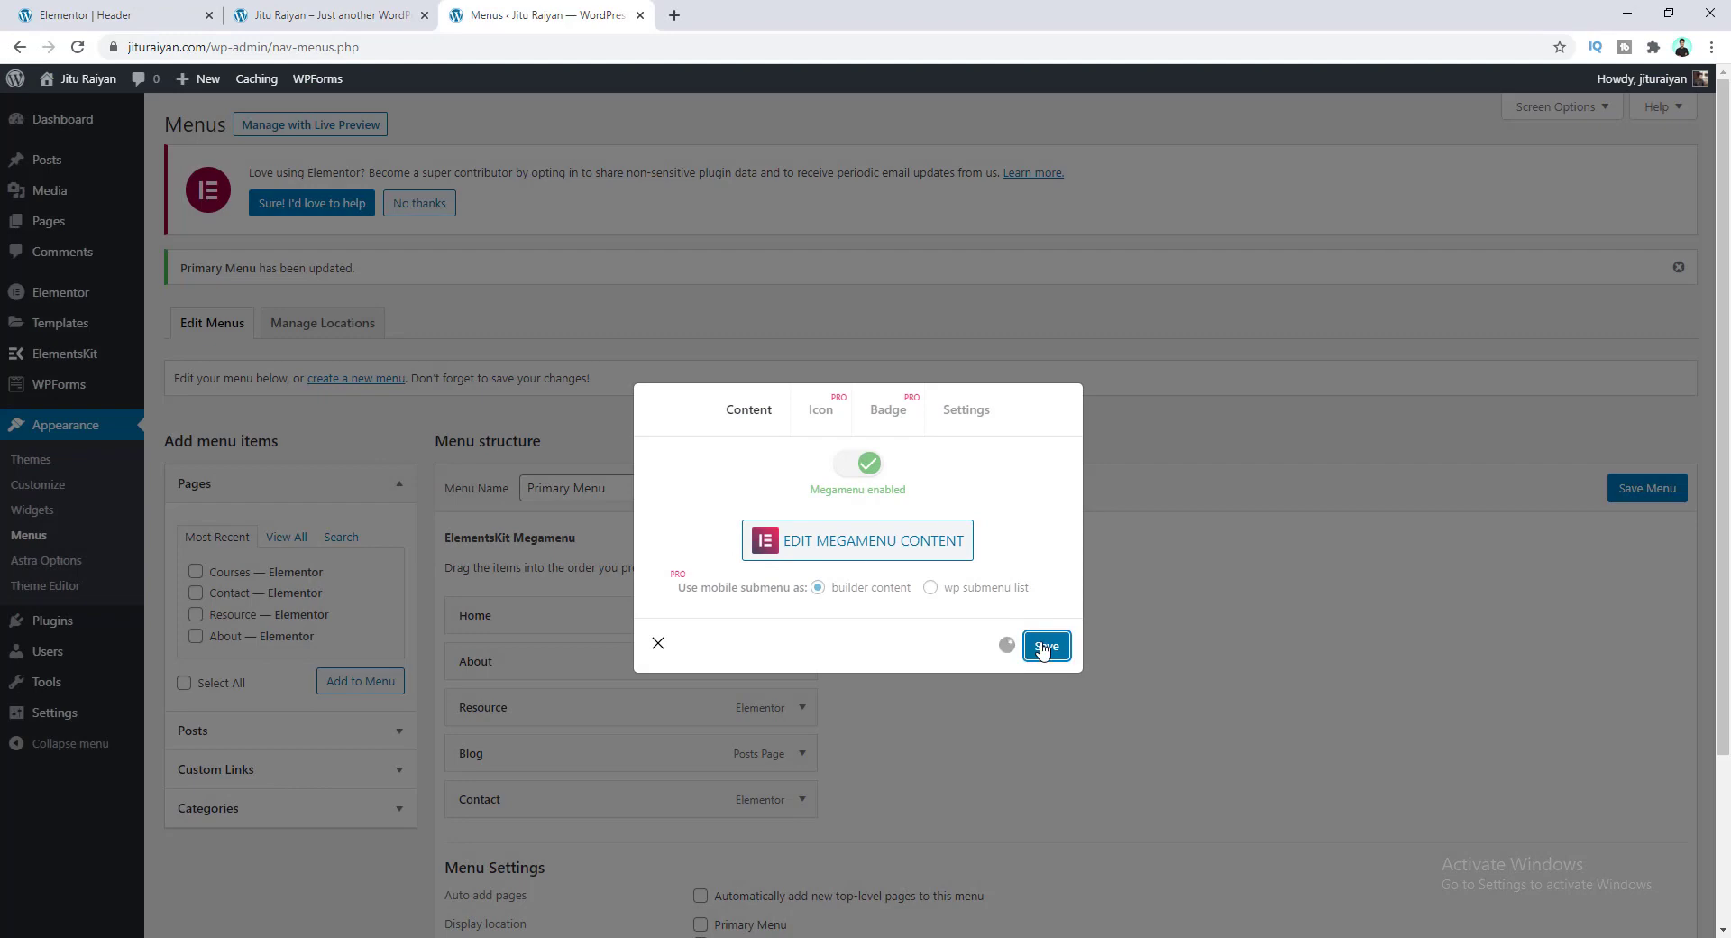
Step: Reload the live homepage and check the About item's mega menu in the header
left_click(307, 11)
left_click(78, 47)
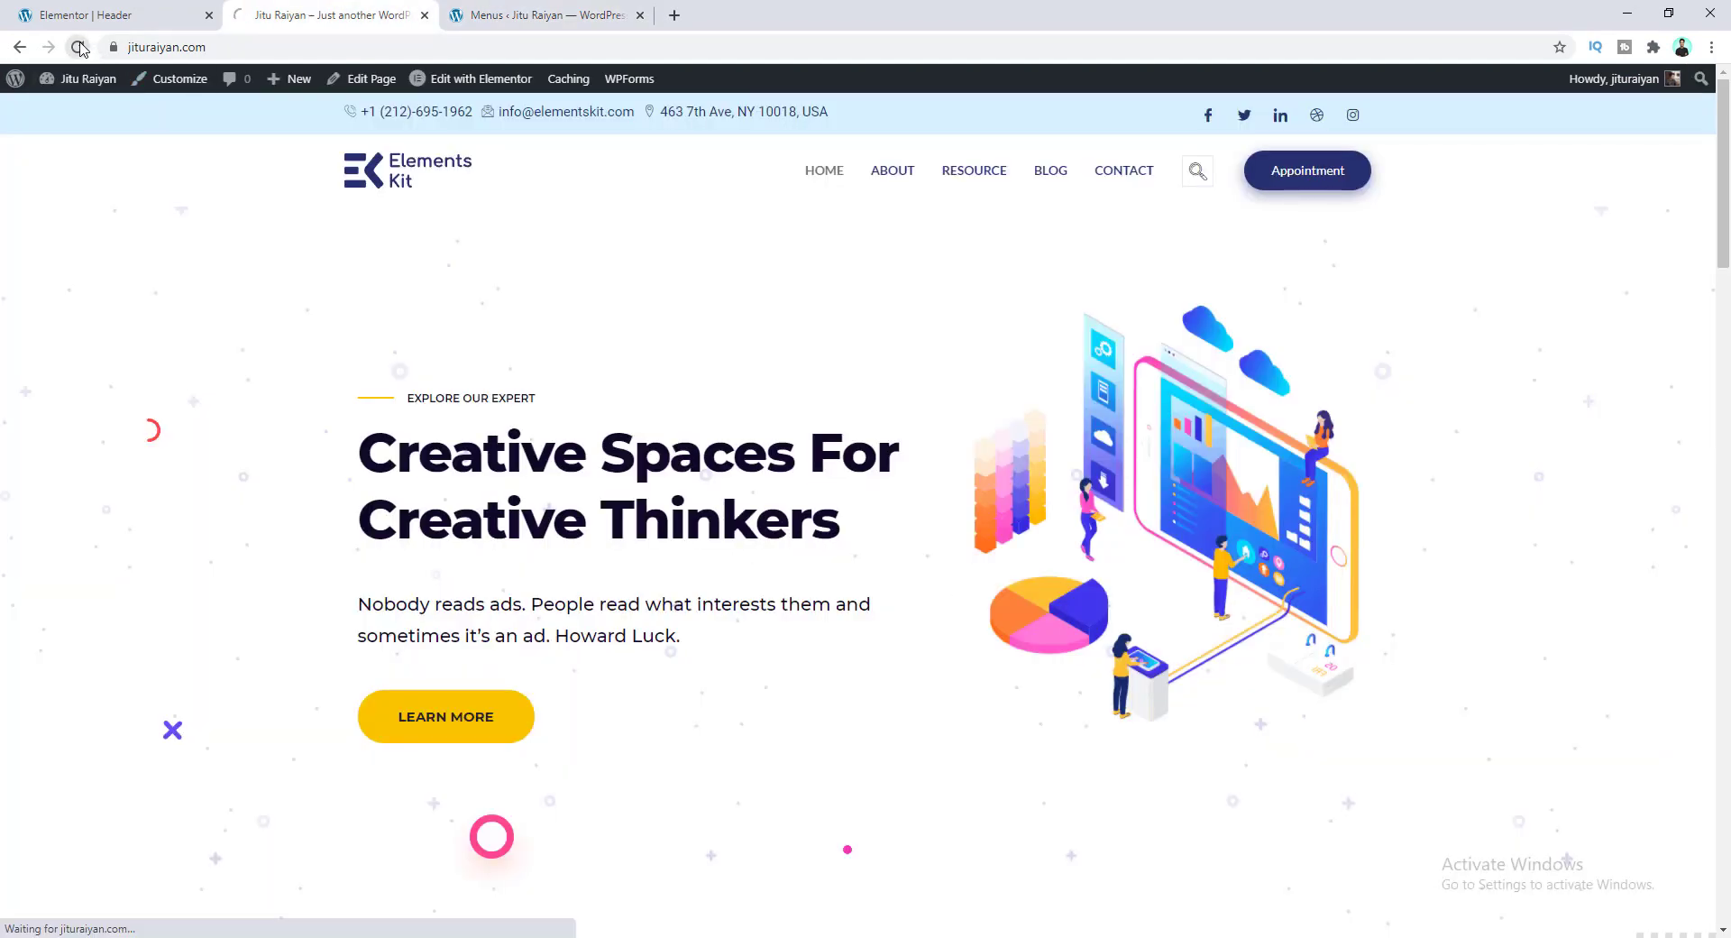
mouse_move(871, 169)
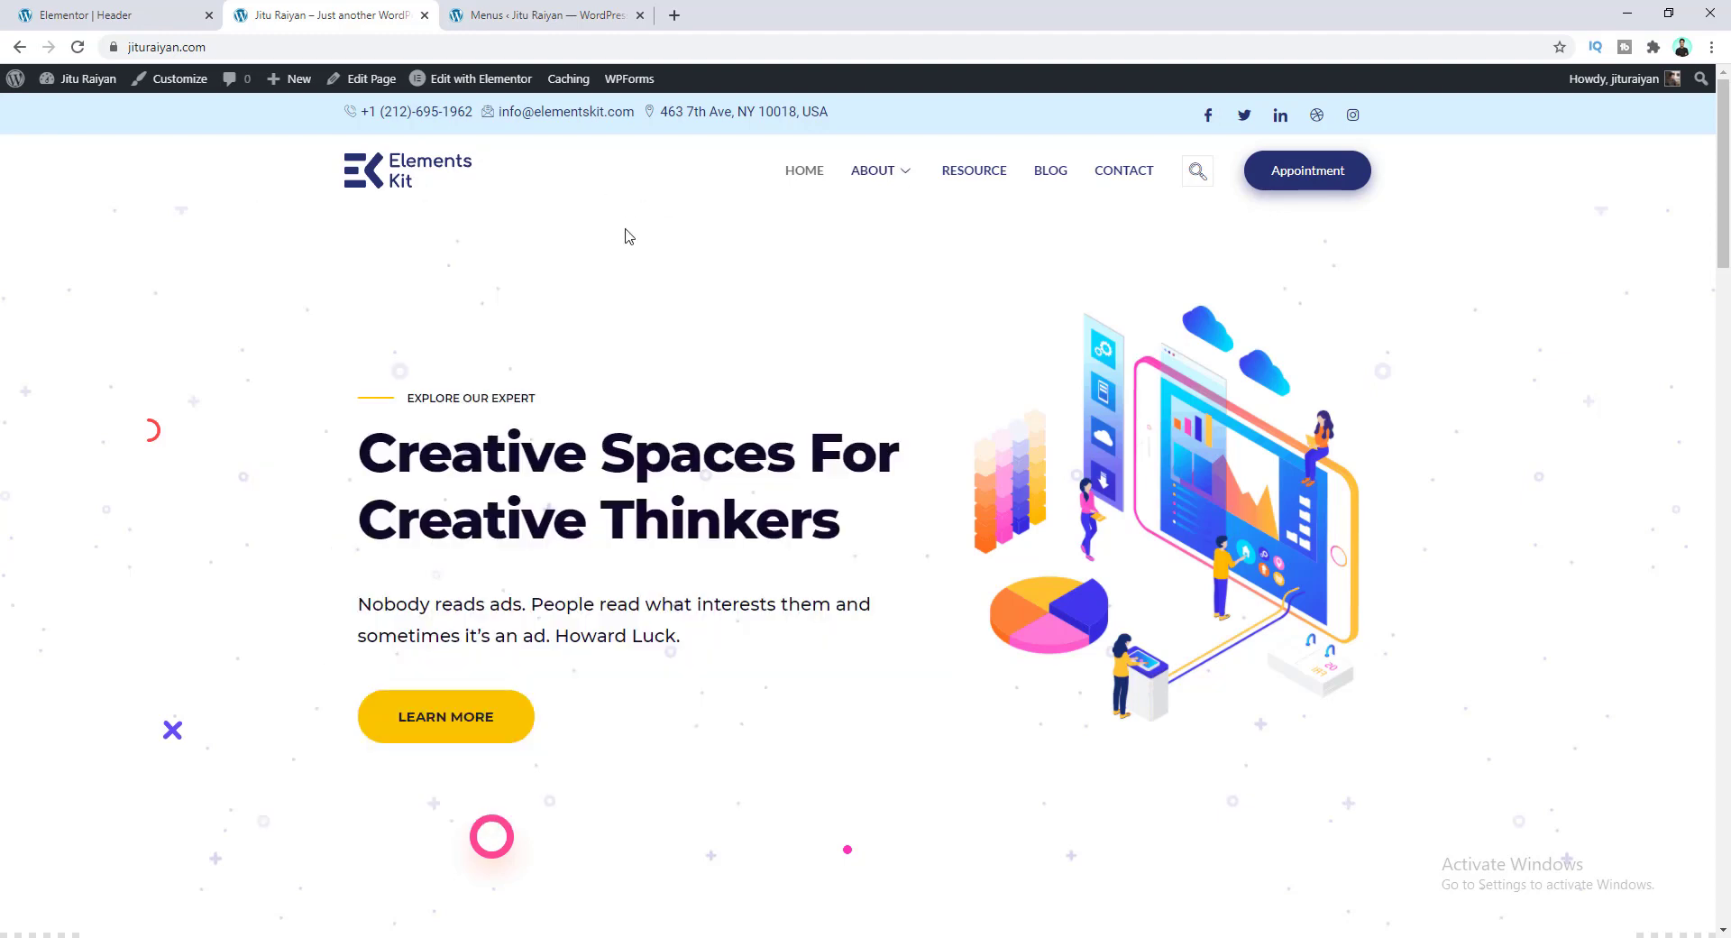
Step: Set the About mega menu to Full Width with Default position, save it, and check the live homepage
left_click(543, 14)
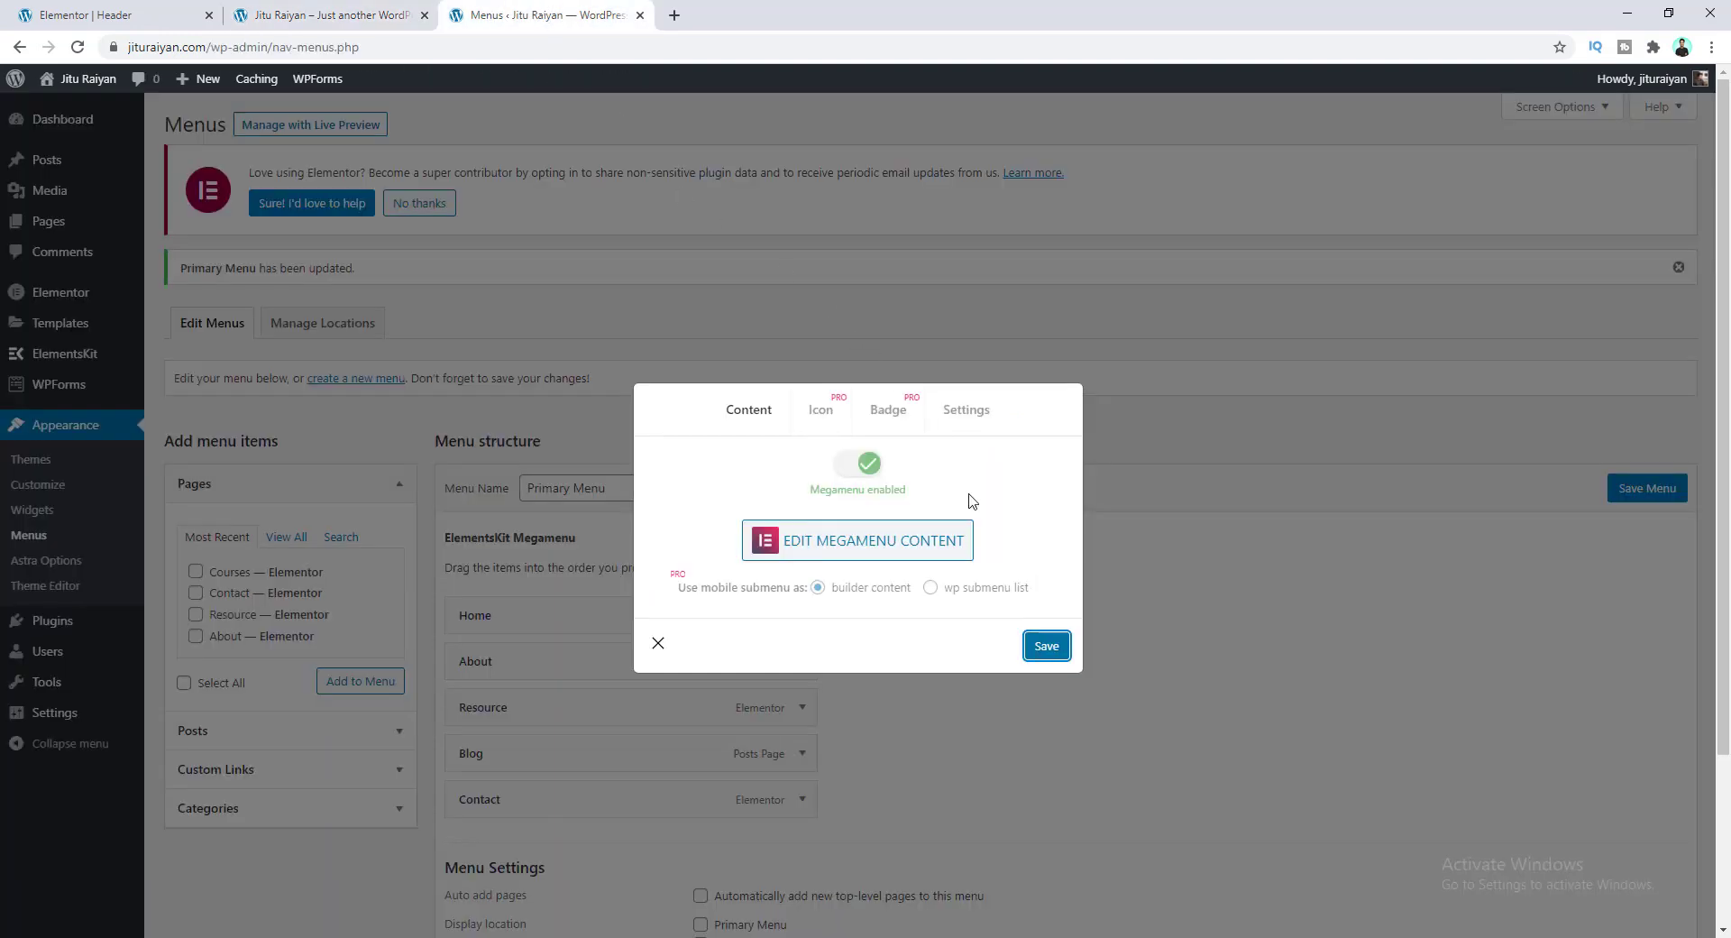
left_click(981, 416)
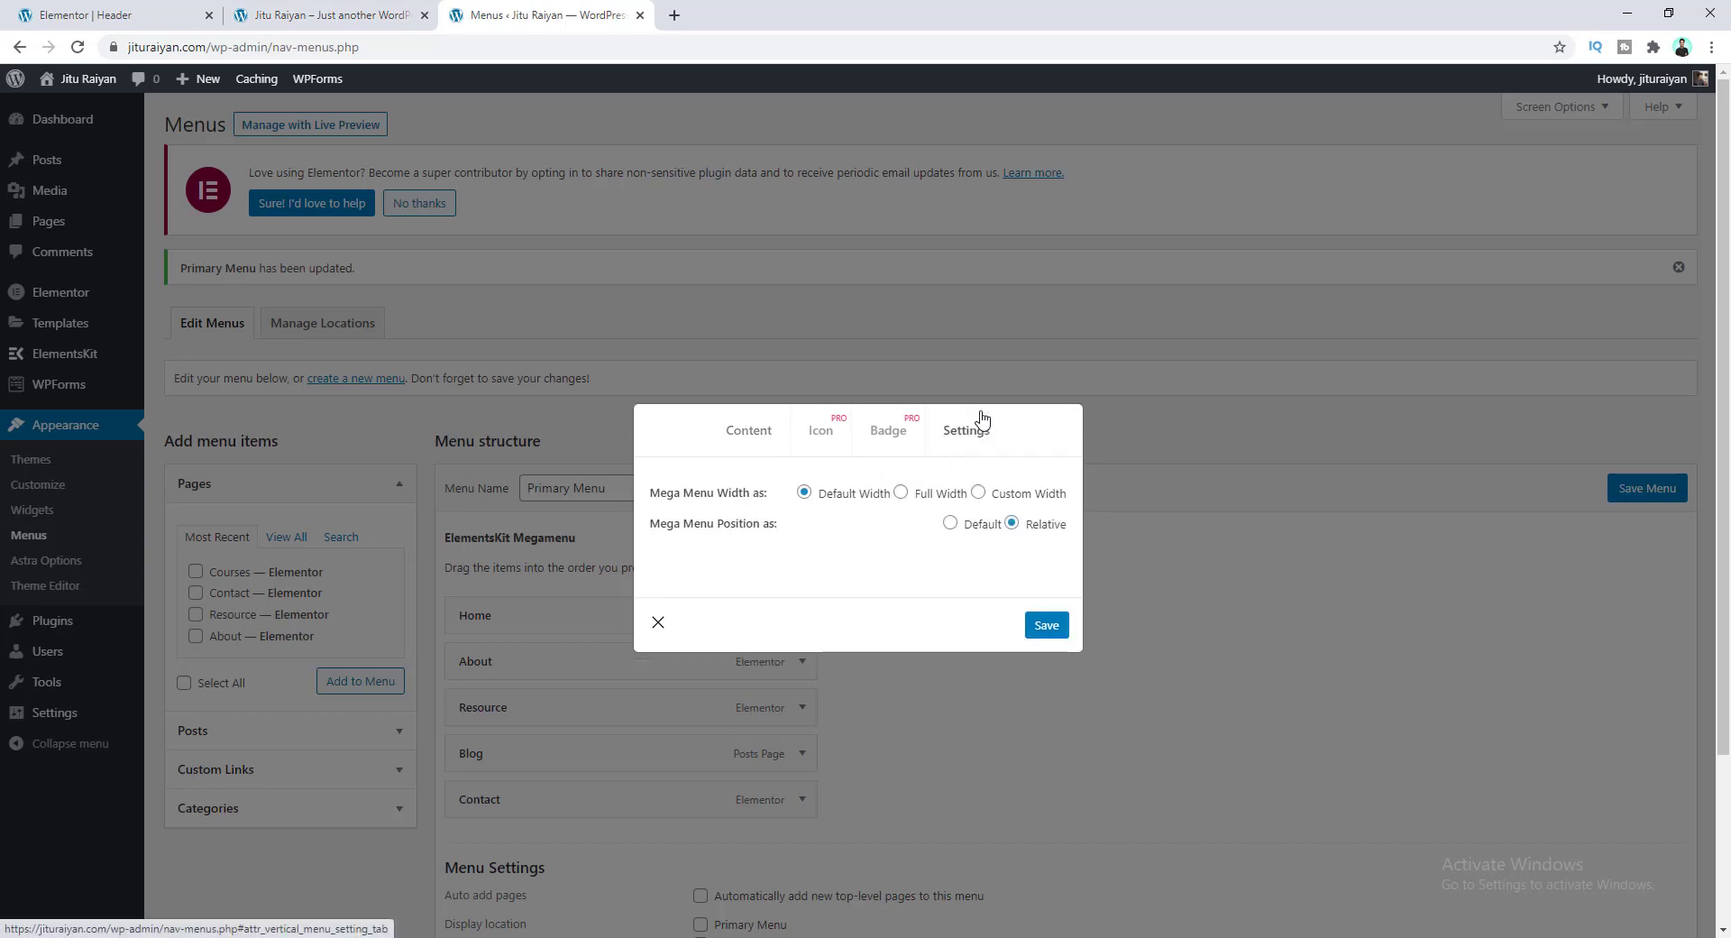
left_click(916, 496)
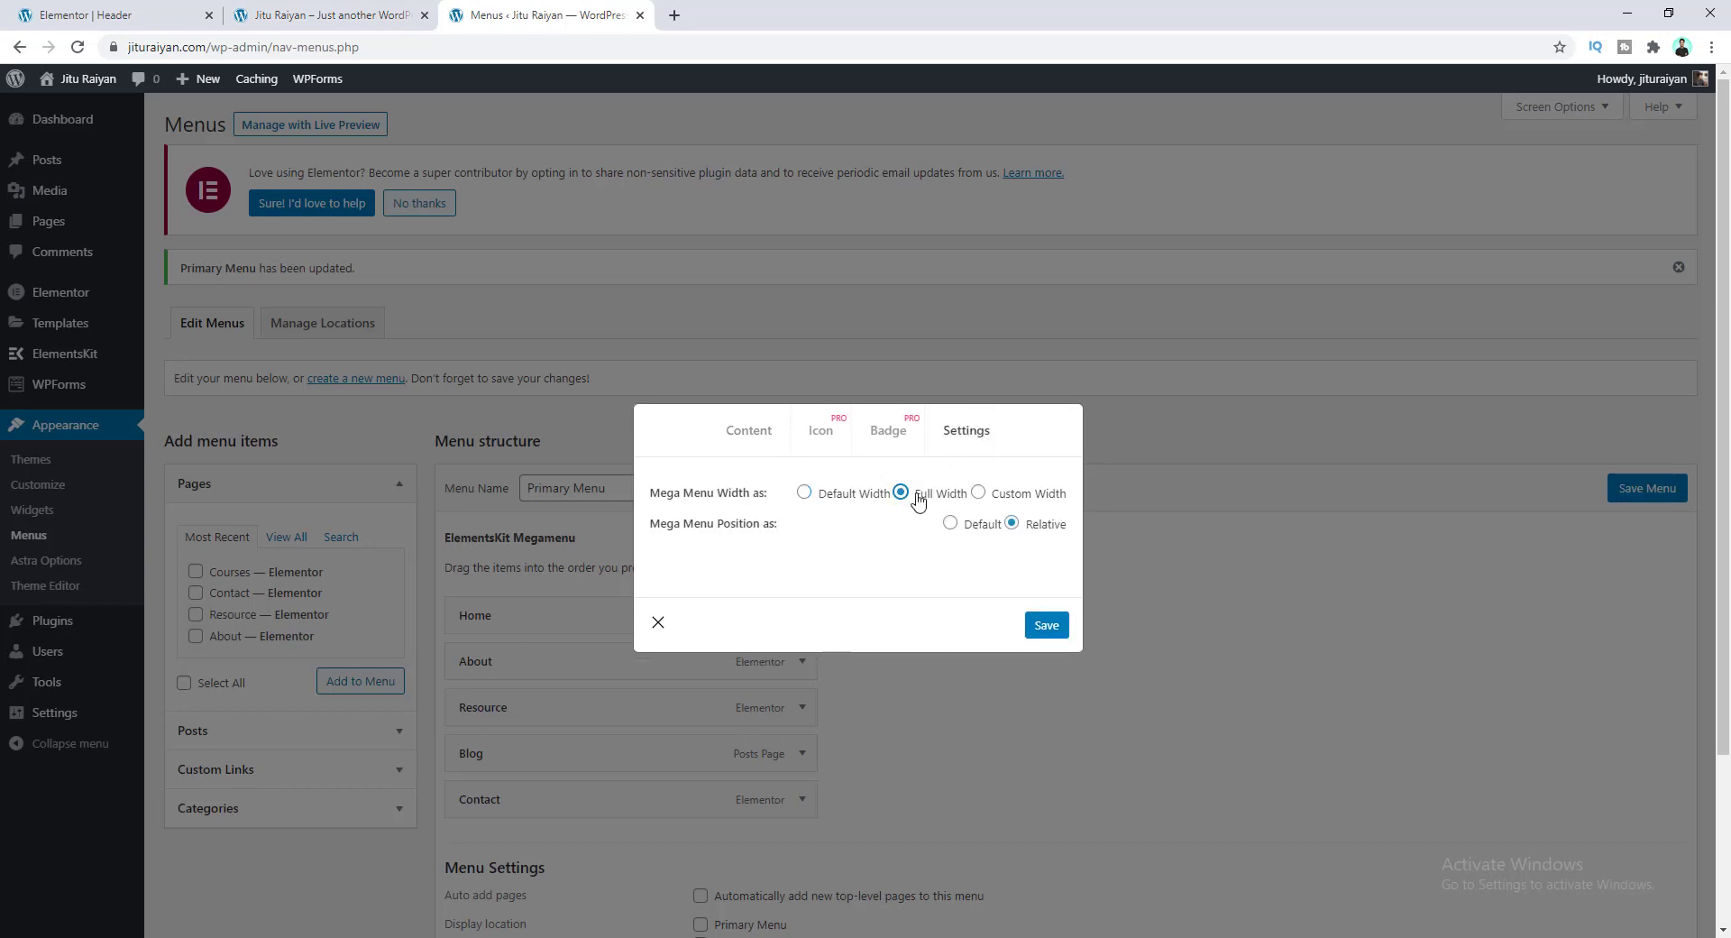
left_click(977, 532)
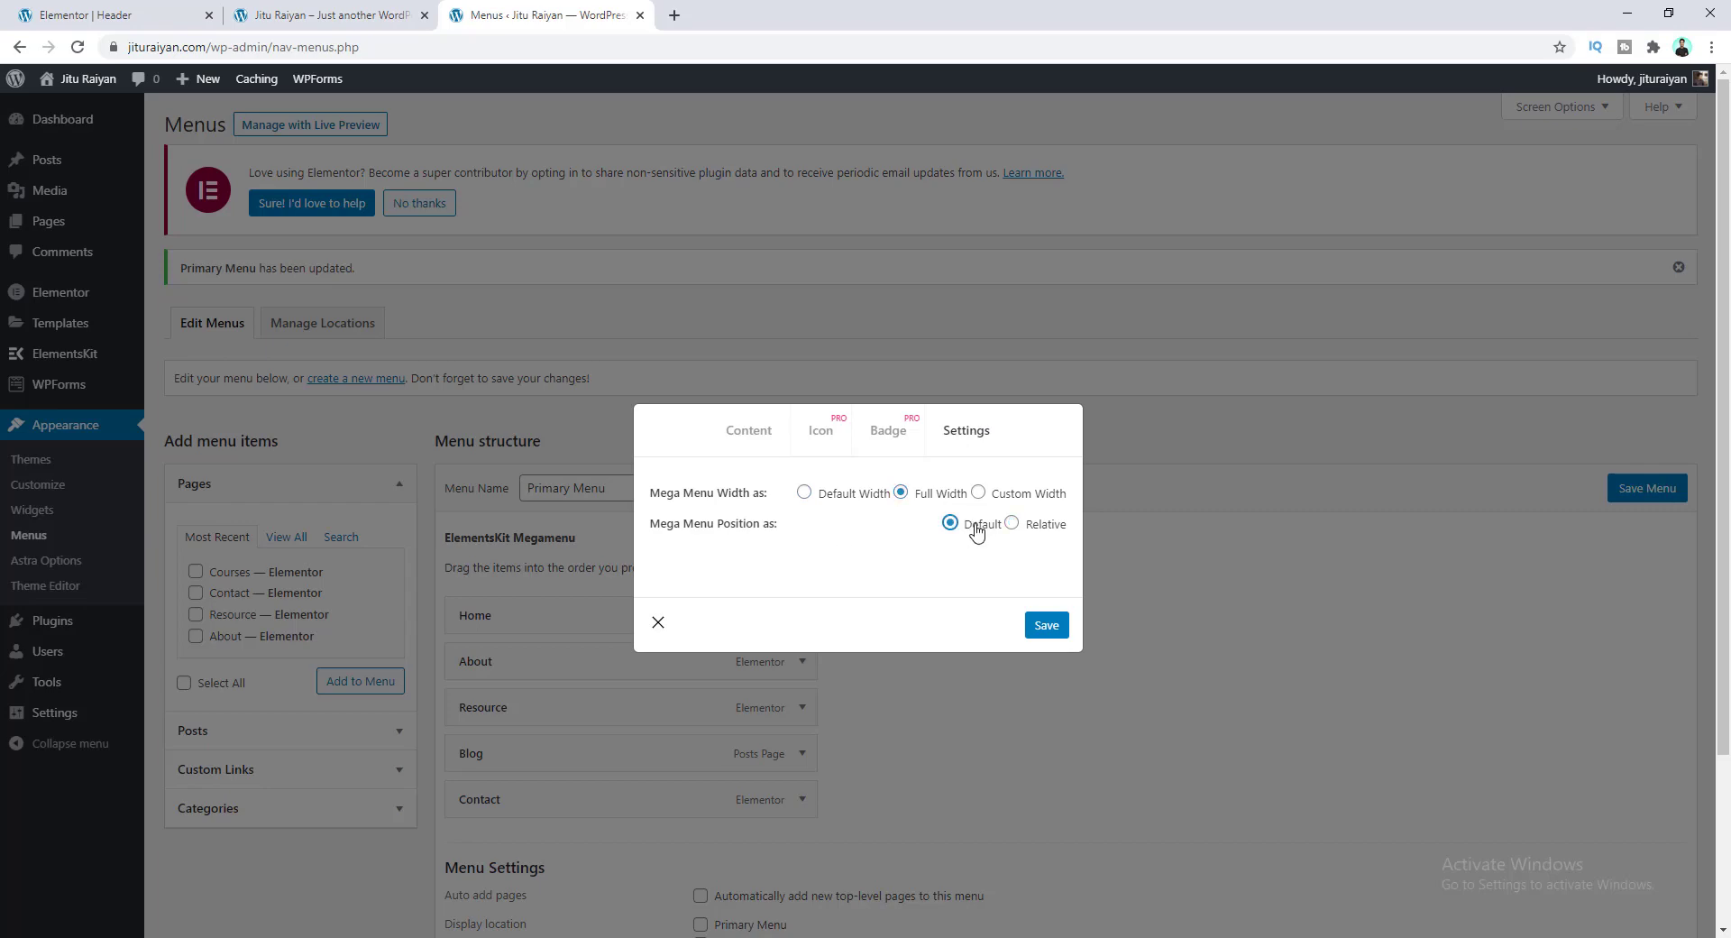
left_click(1045, 631)
left_click(352, 15)
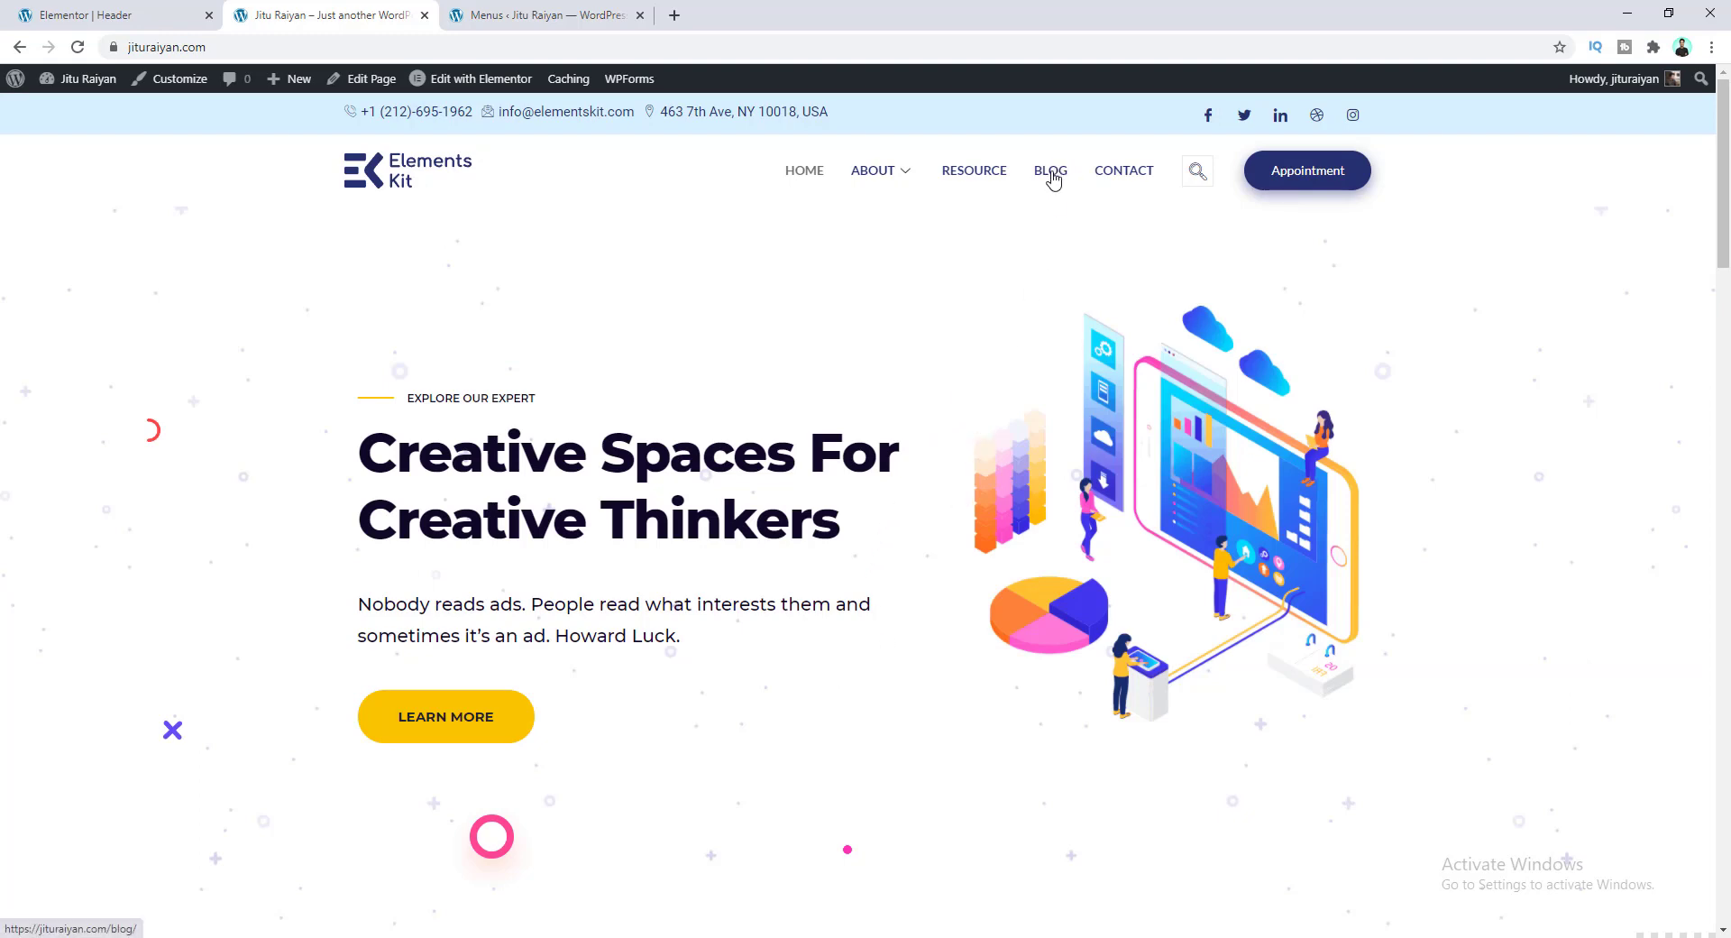
Step: Close the About item's mega menu settings, enable the mega menu for Blog, and open its megamenu content for editing
left_click(483, 9)
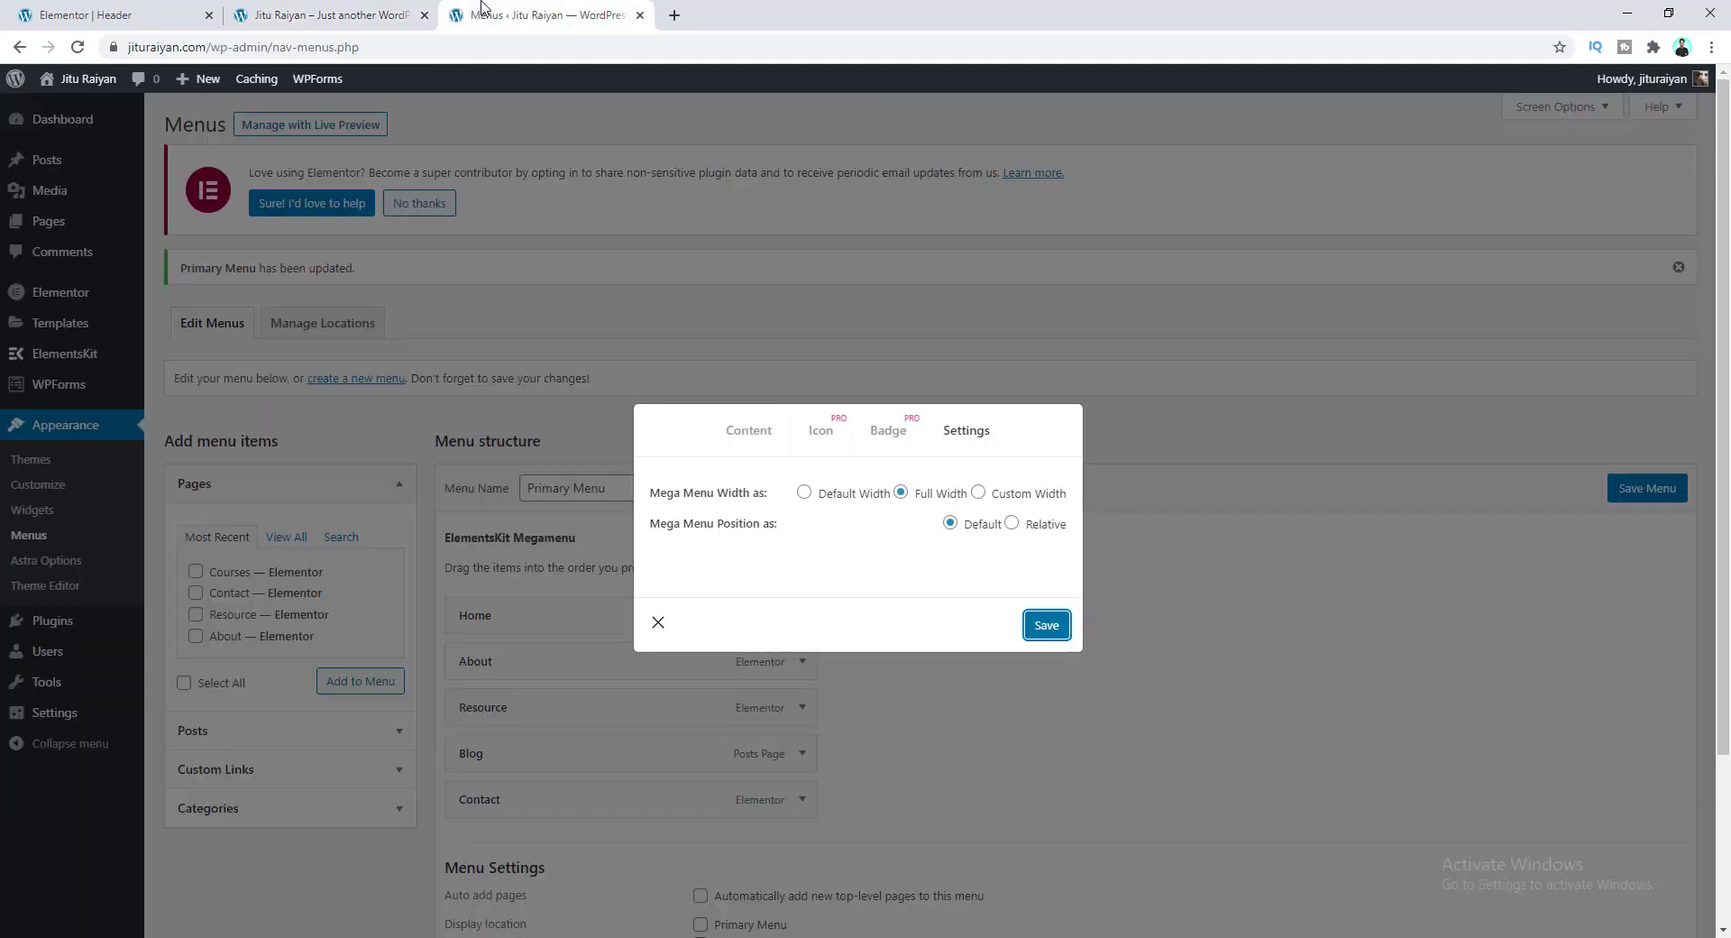
left_click(658, 622)
scroll(541, 554, "down", 1)
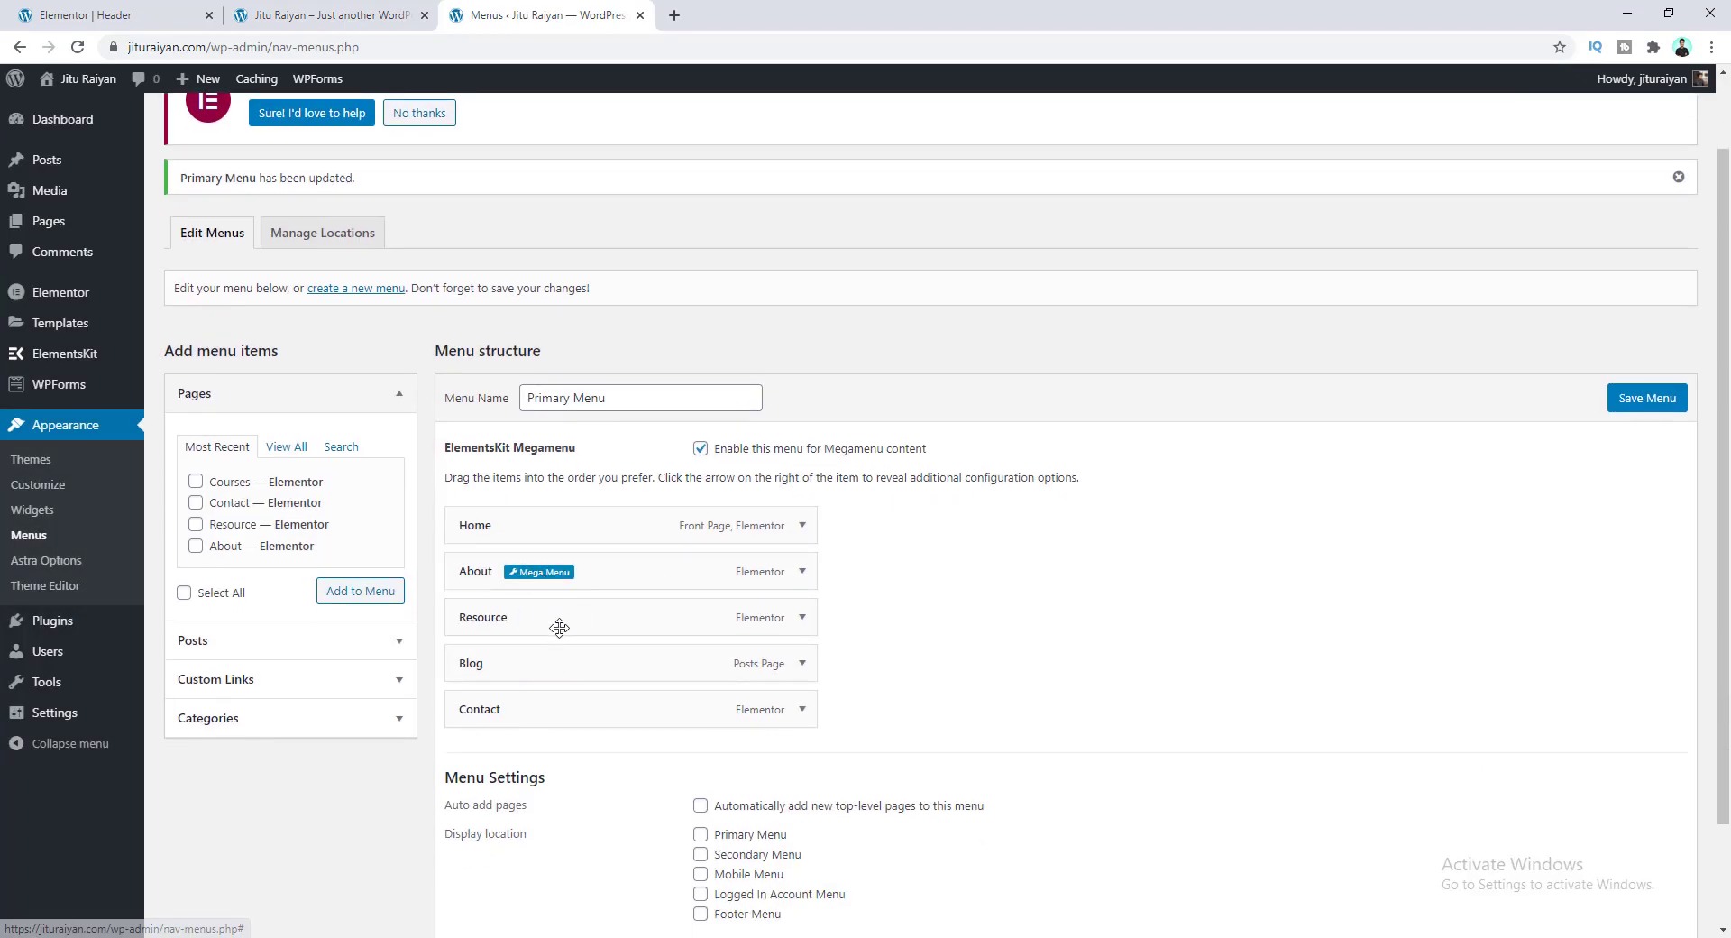
mouse_move(537, 669)
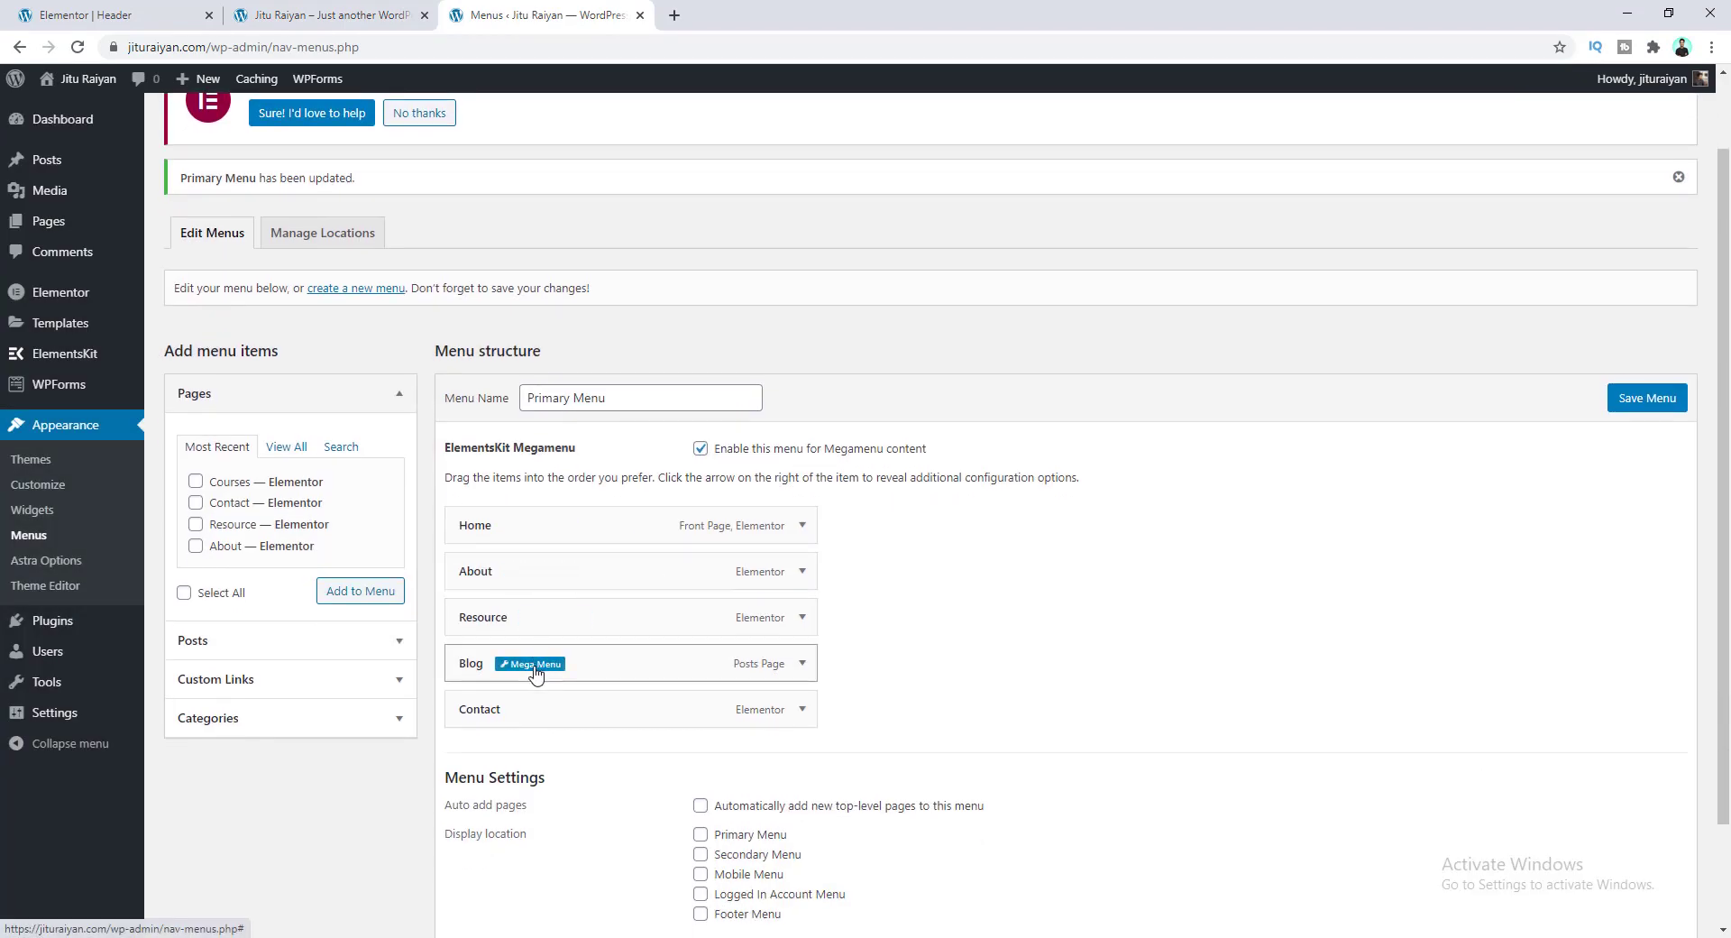
left_click(535, 671)
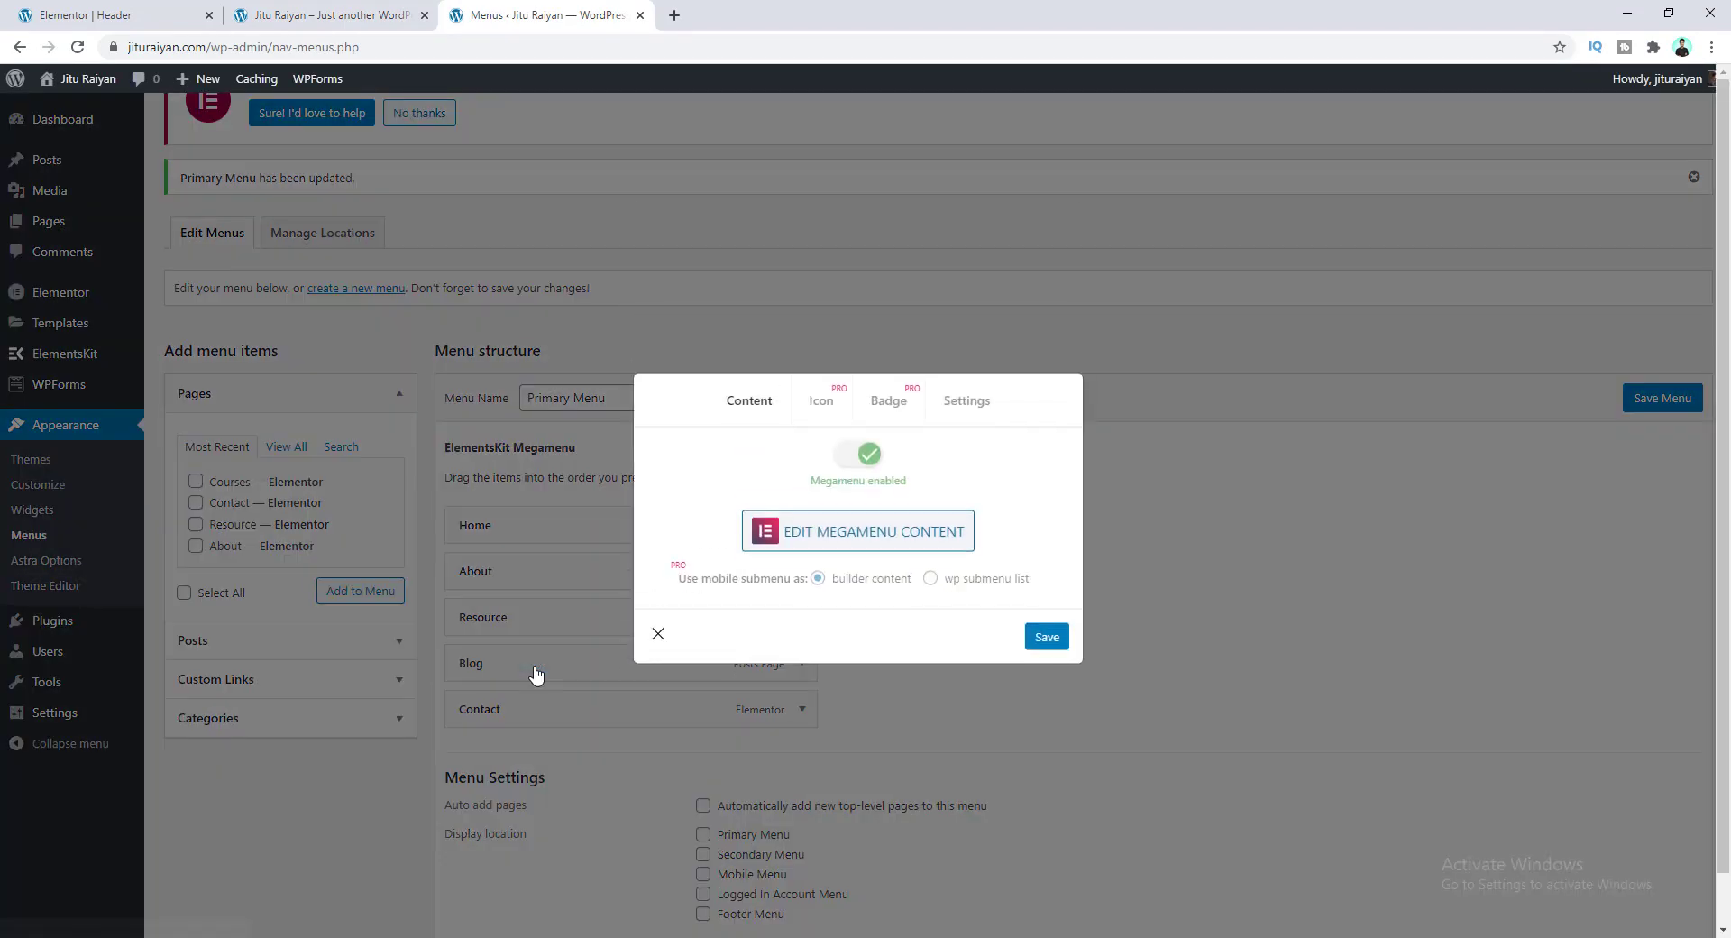
left_click(865, 471)
left_click(848, 556)
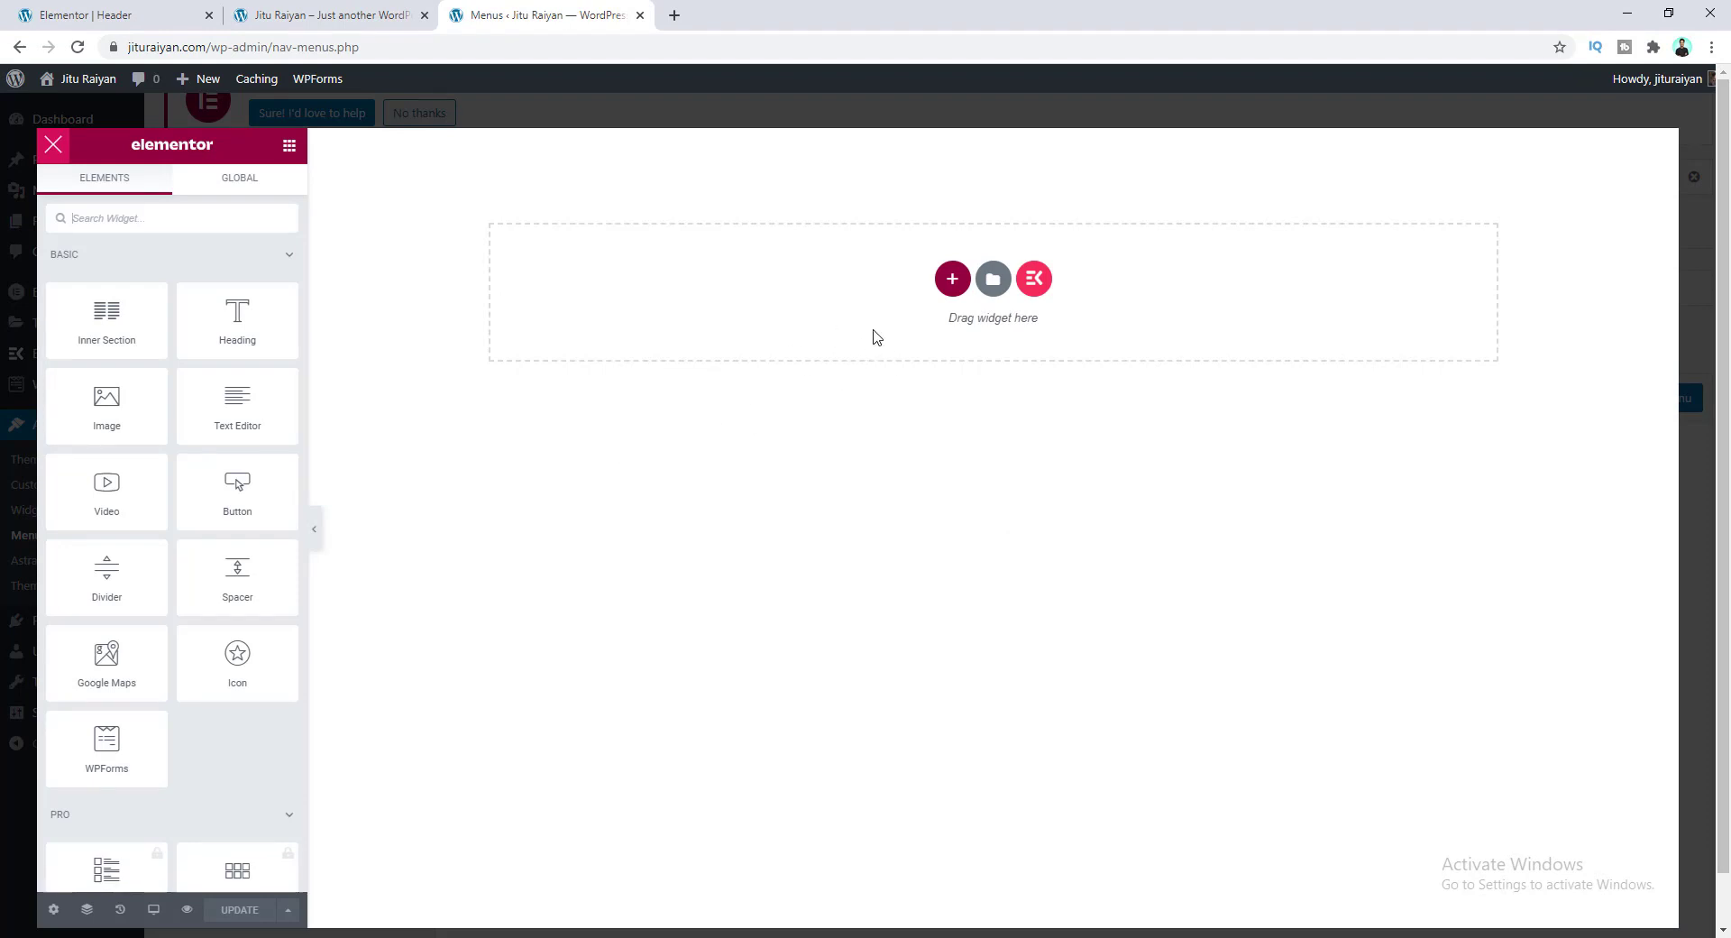
Step: Add a two-column section and place the ElementsKit Blog Posts widget in its left column
left_click(952, 280)
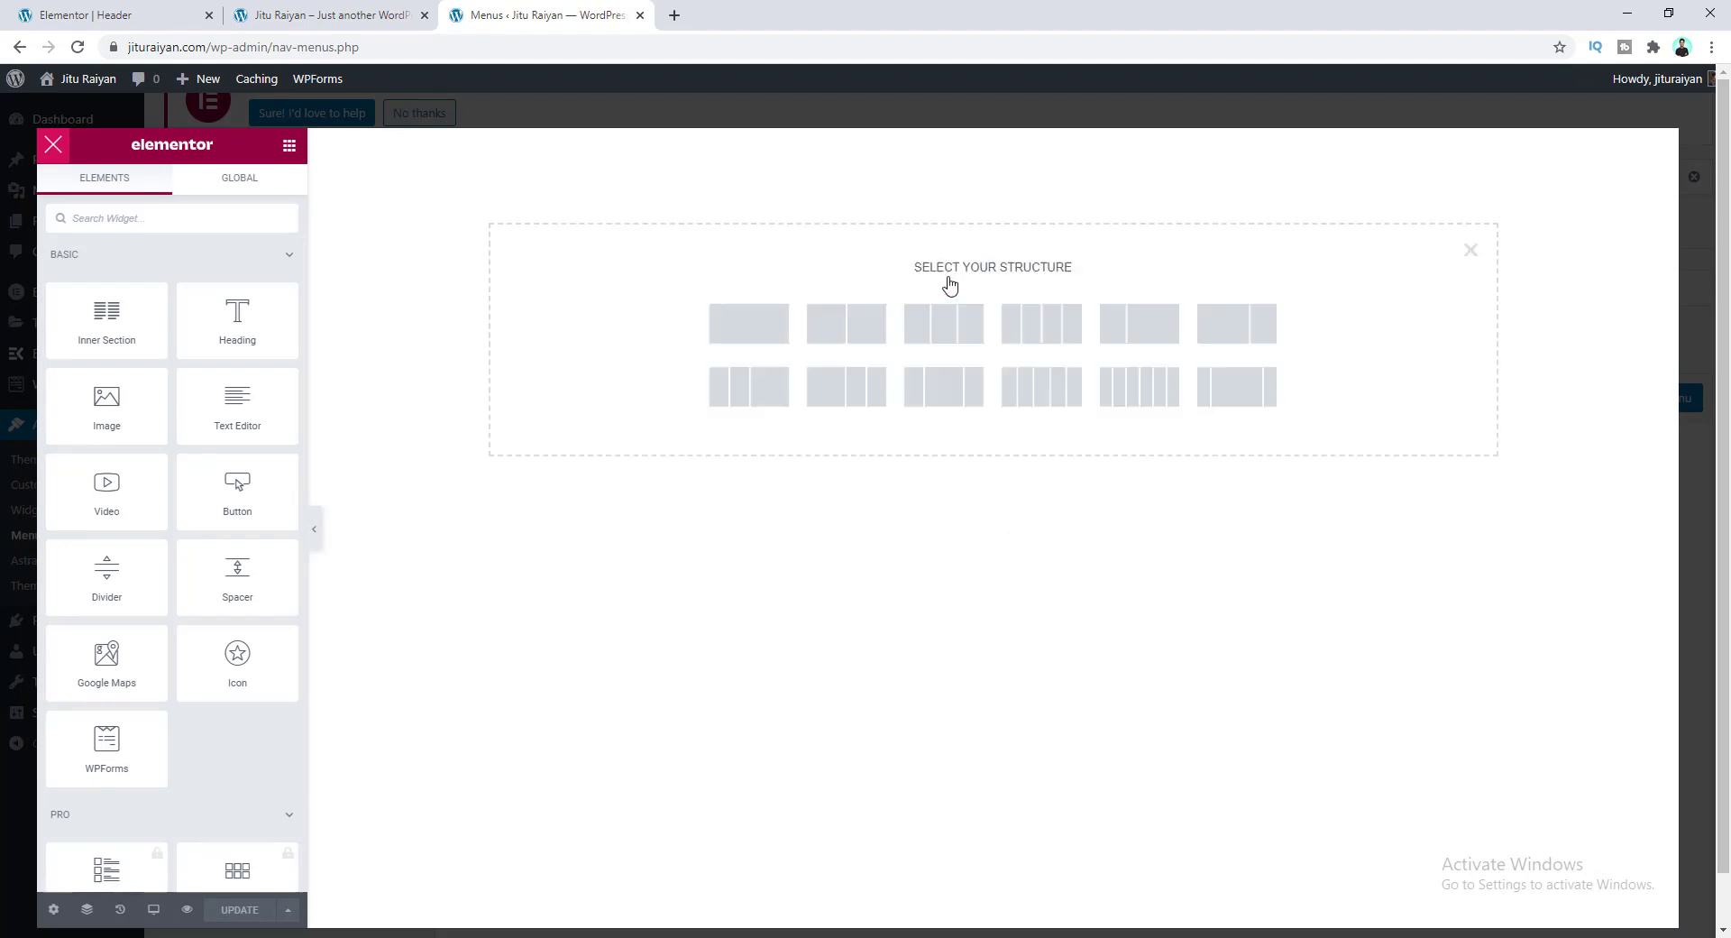
left_click(855, 336)
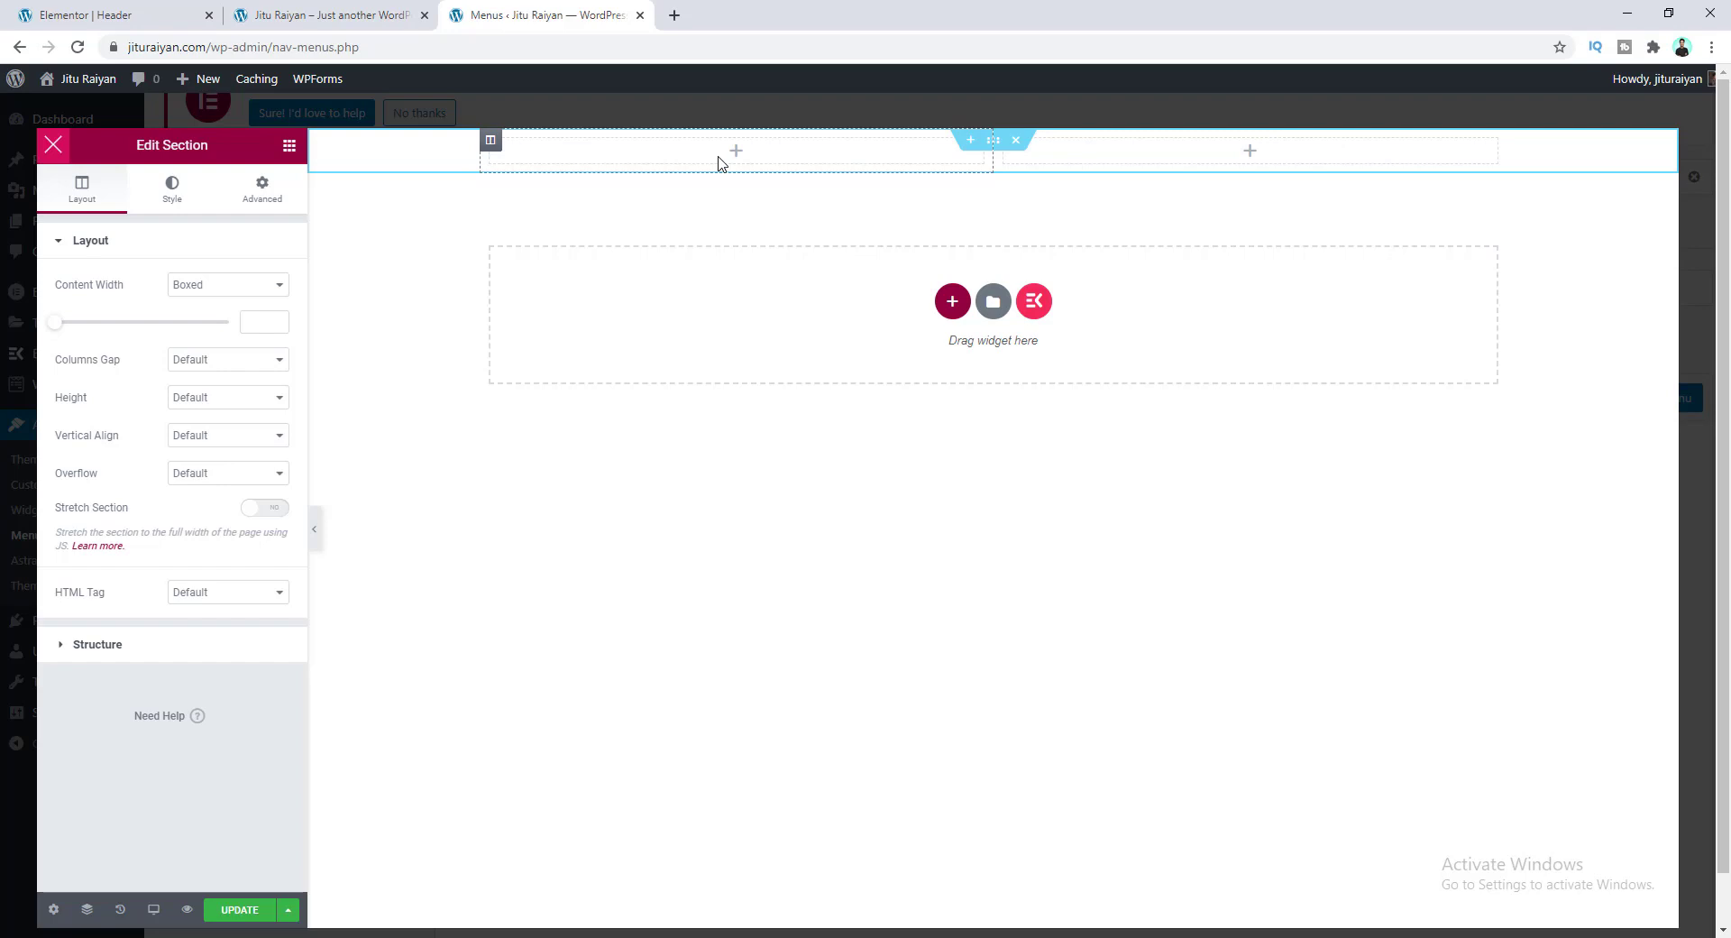
left_click(289, 147)
scroll(297, 234, "down", 10)
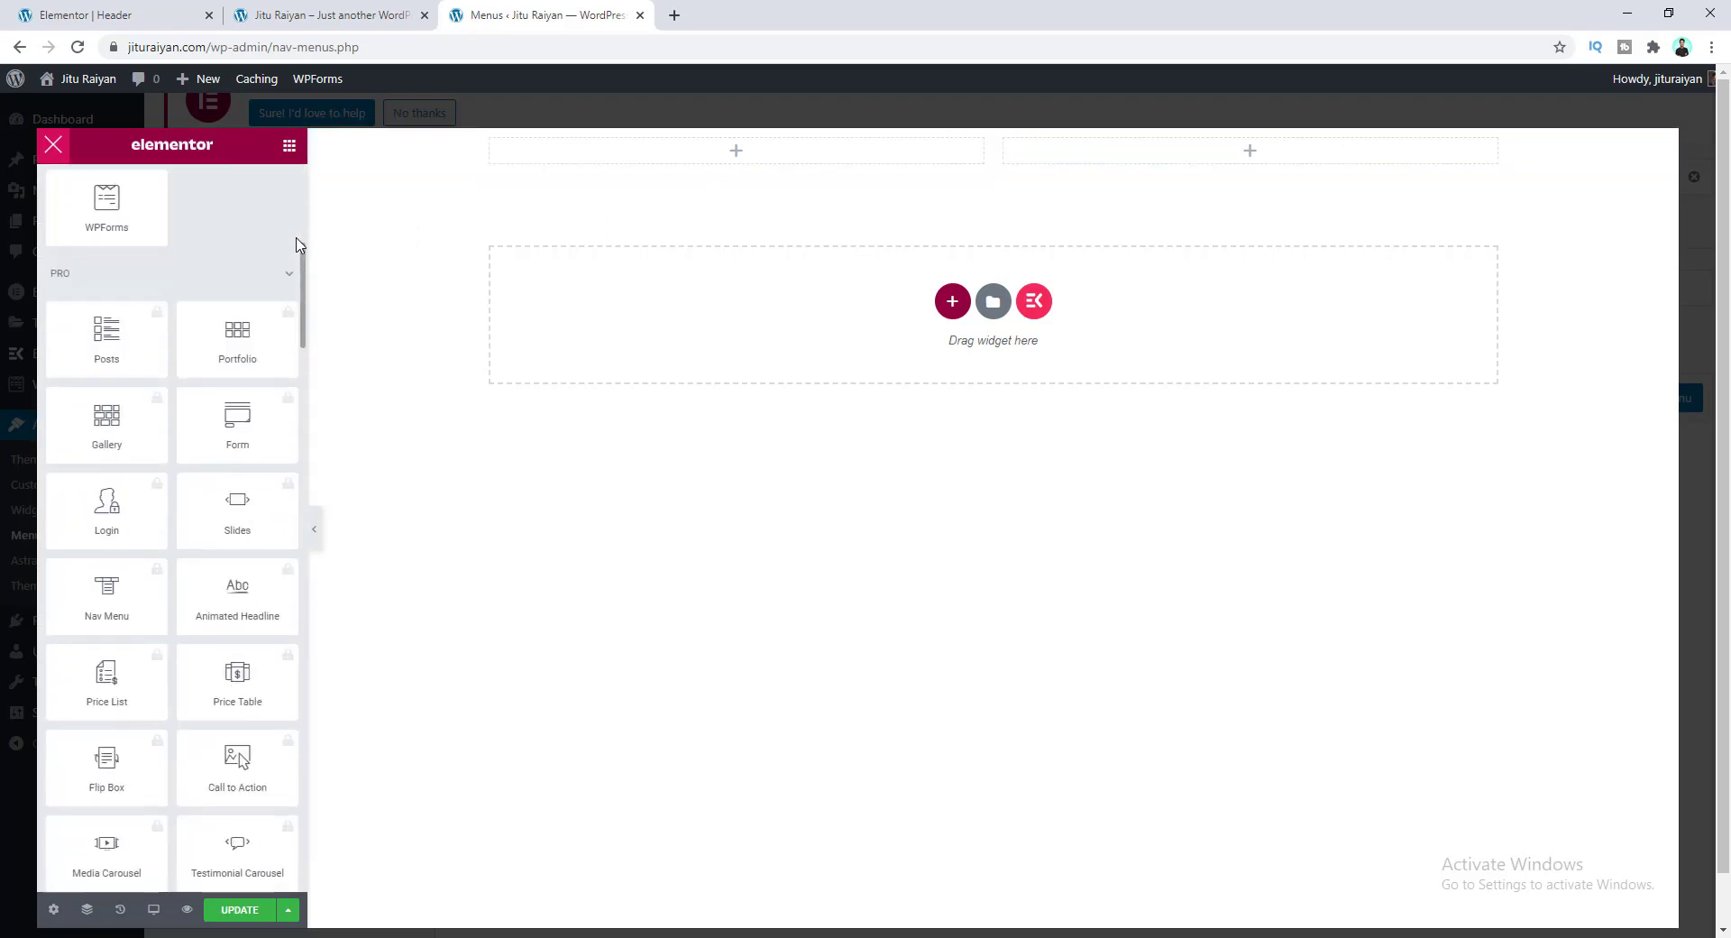
scroll(298, 242, "down", 10)
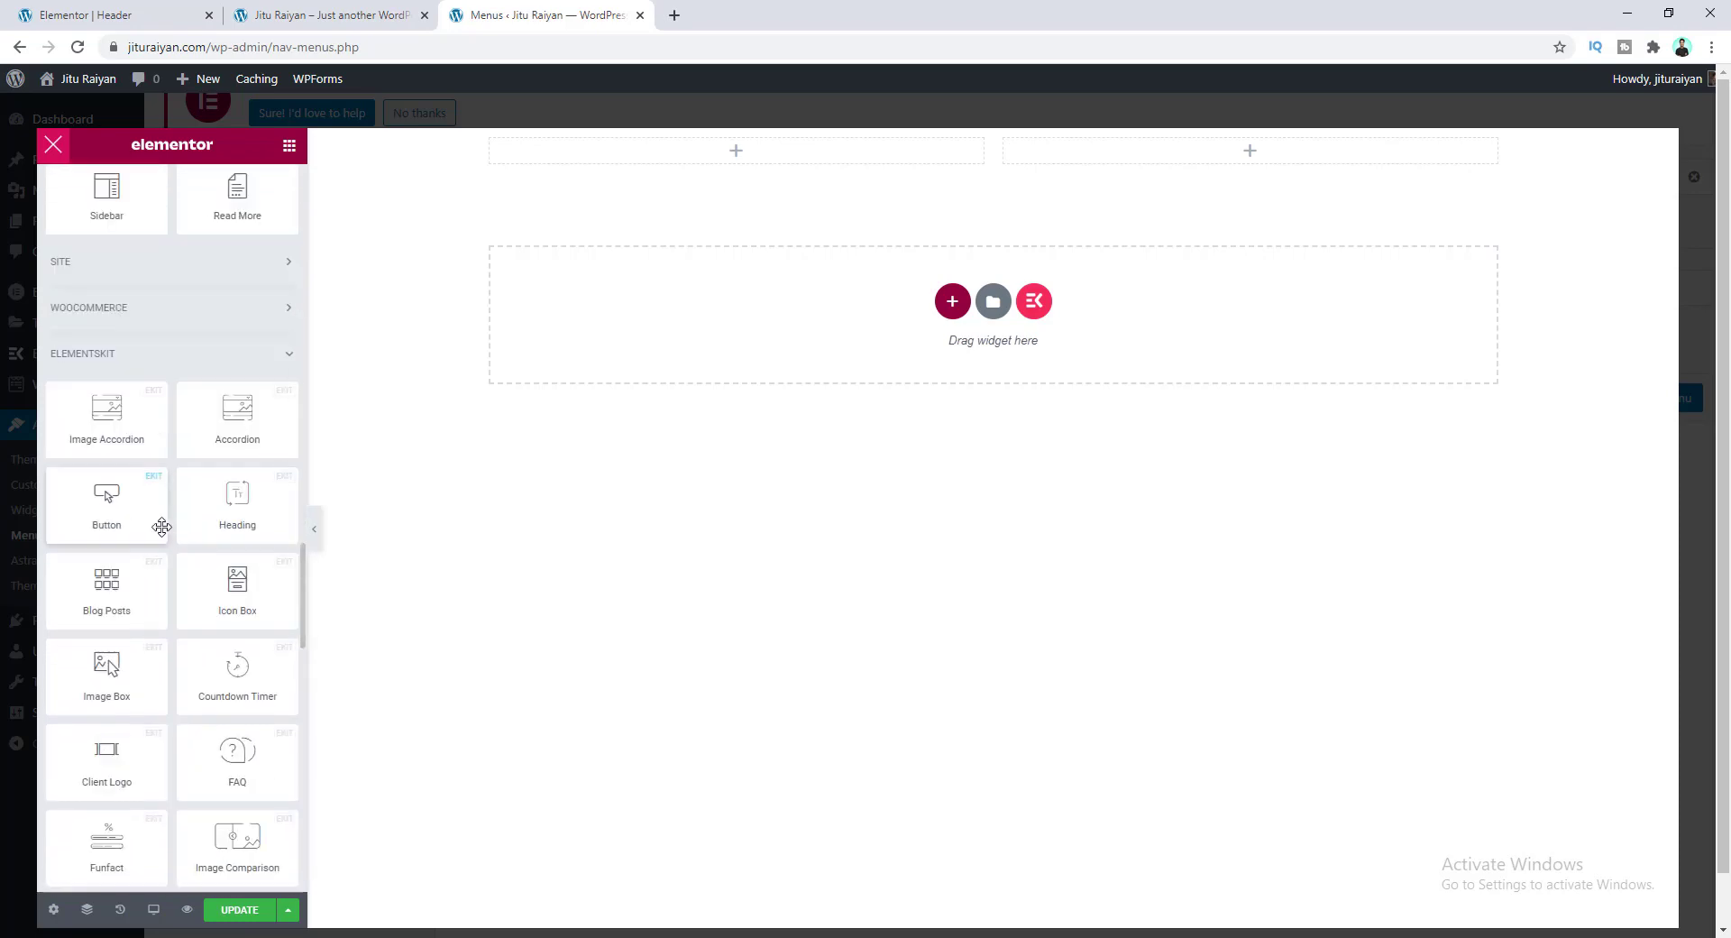
scroll(157, 478, "down", 7)
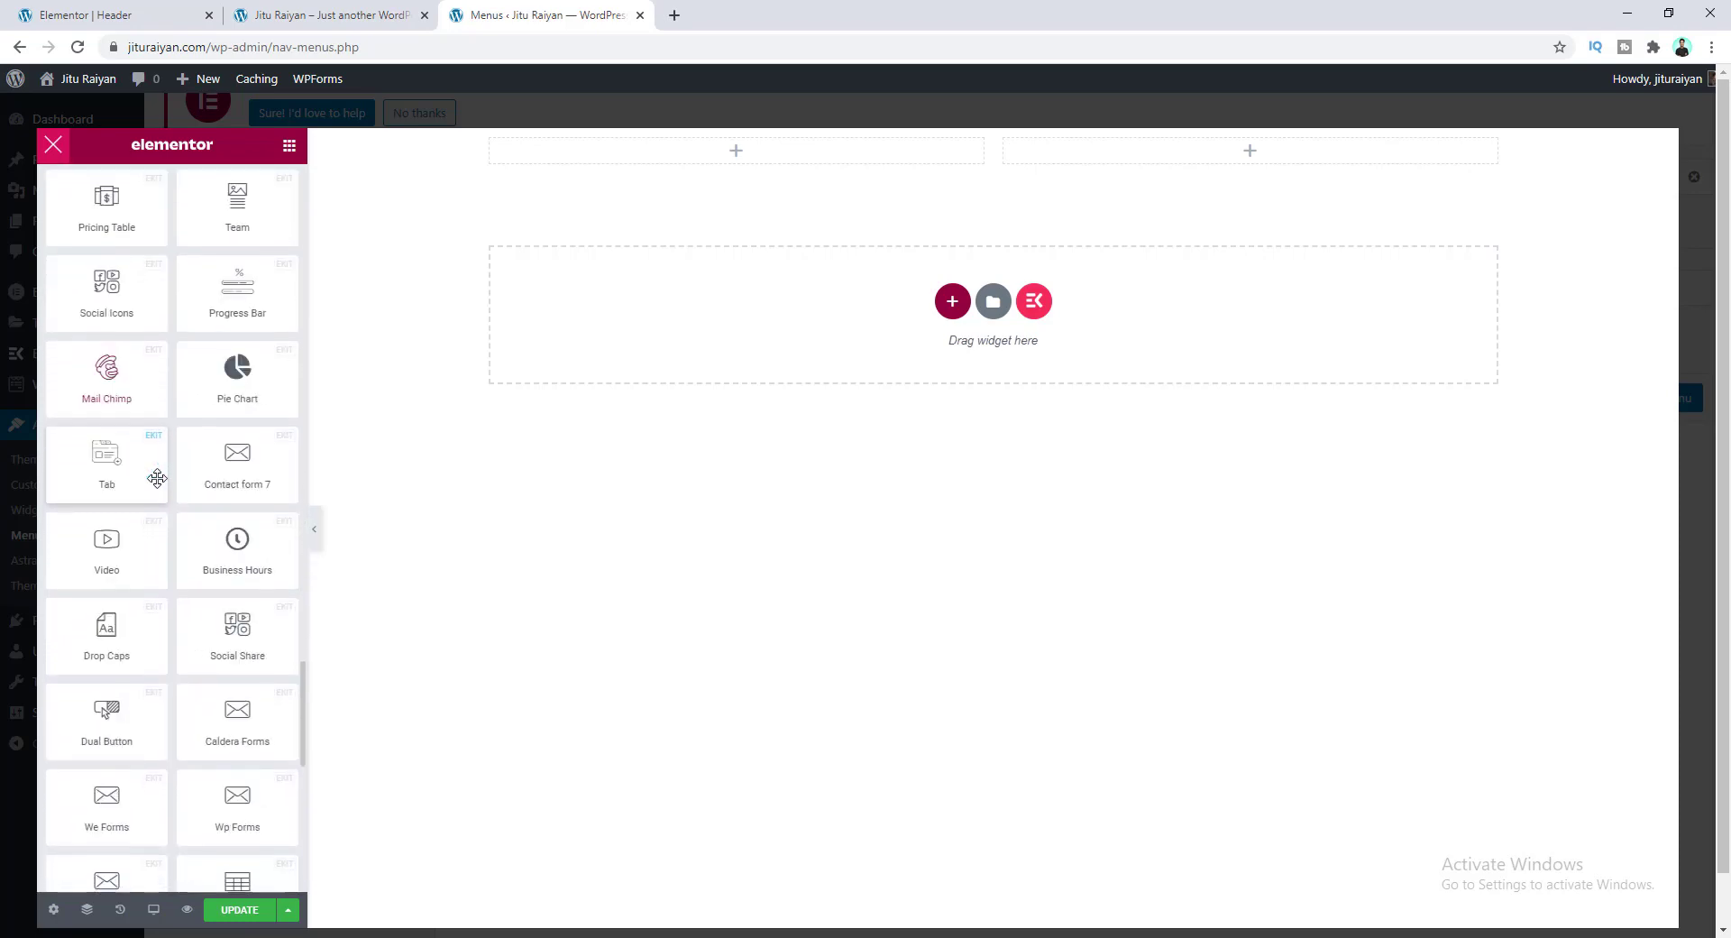
scroll(157, 478, "down", 5)
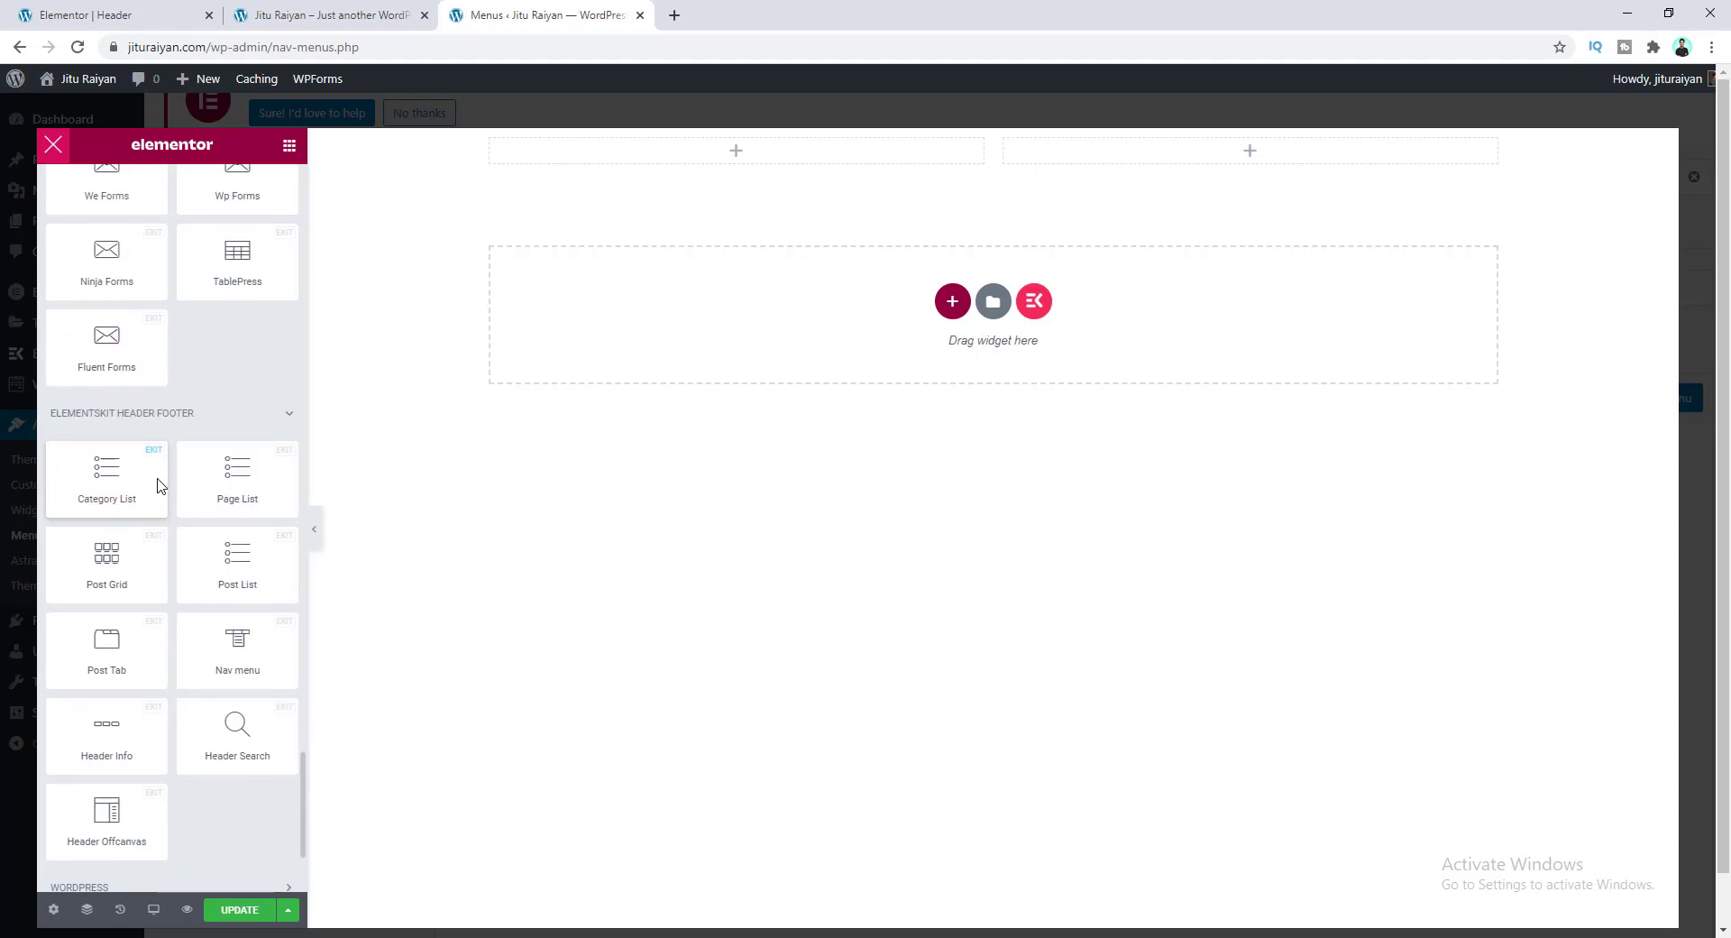
scroll(167, 578, "up", 12)
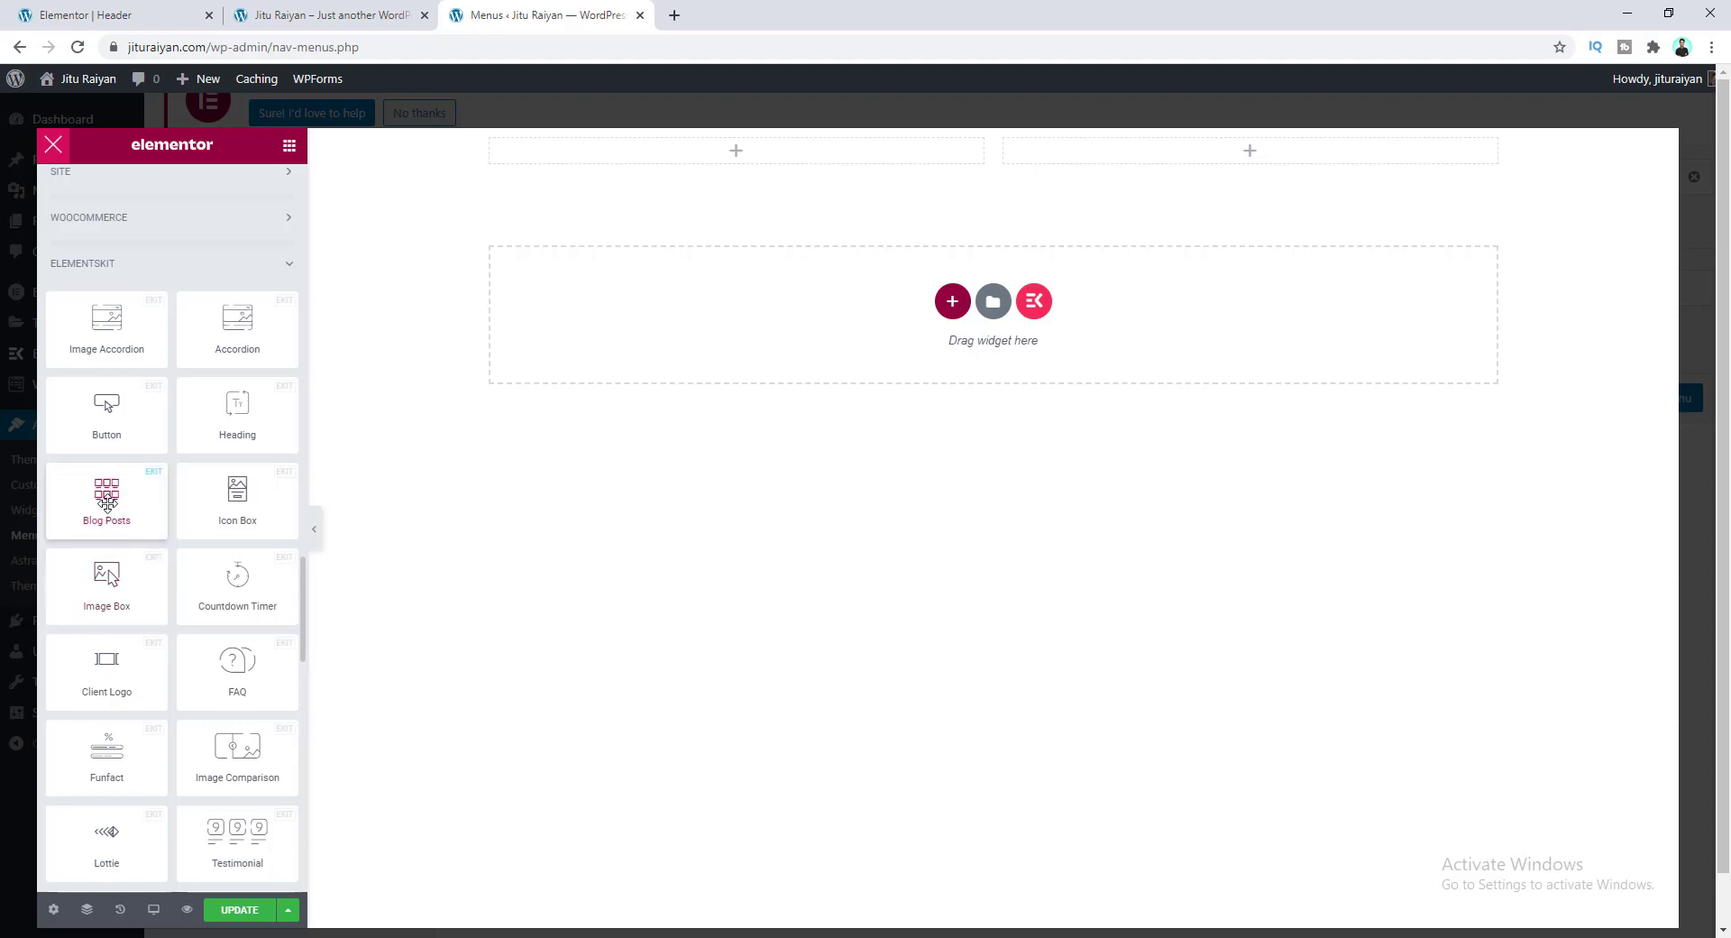
left_click_drag(107, 501, 702, 163)
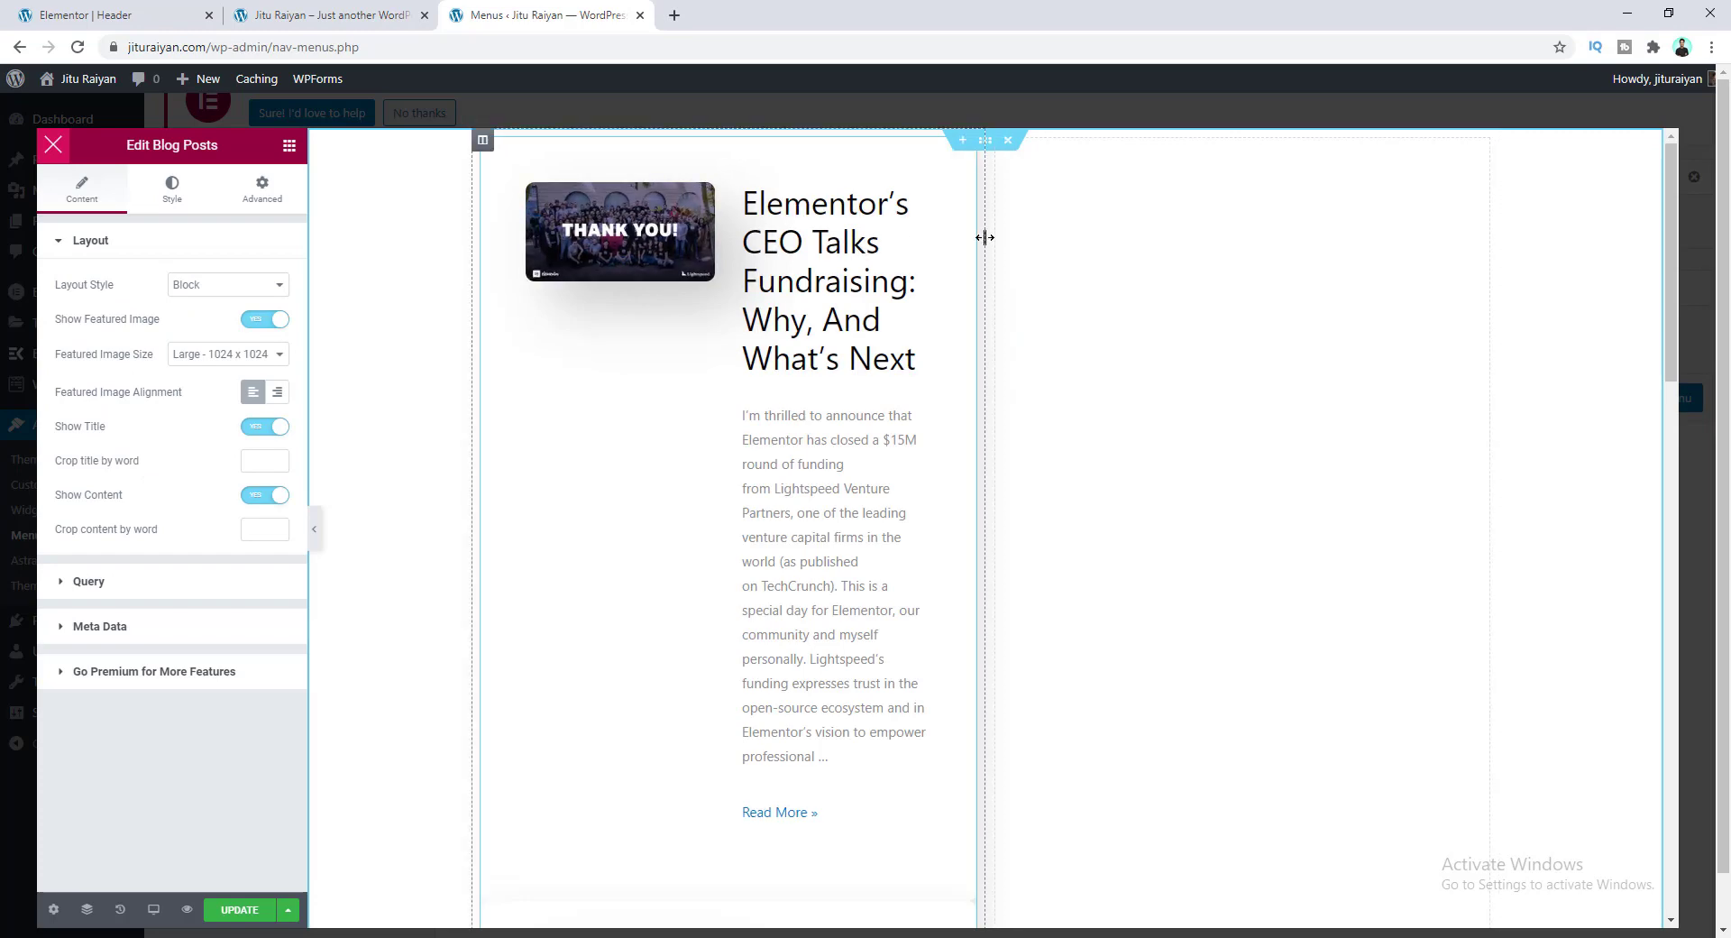
Step: Widen the section's left column, which holds the Blog Posts widget, to a column width of 74%
left_click_drag(985, 237, 1178, 250)
left_click(482, 142)
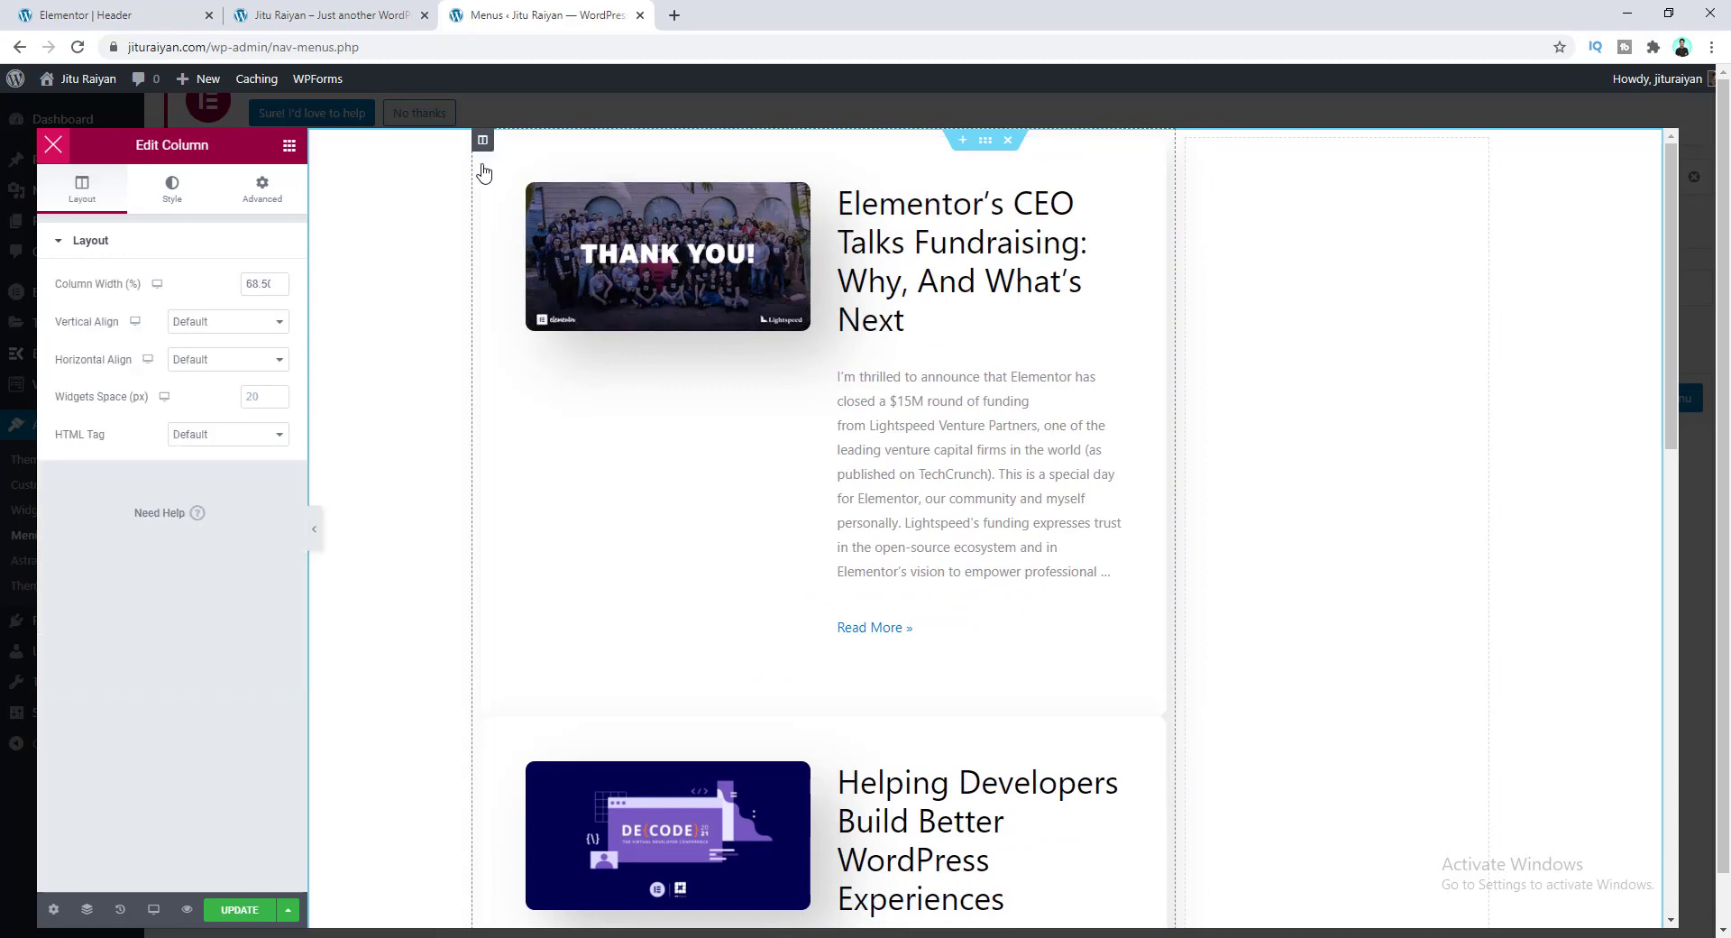
double_click(256, 282)
type("75")
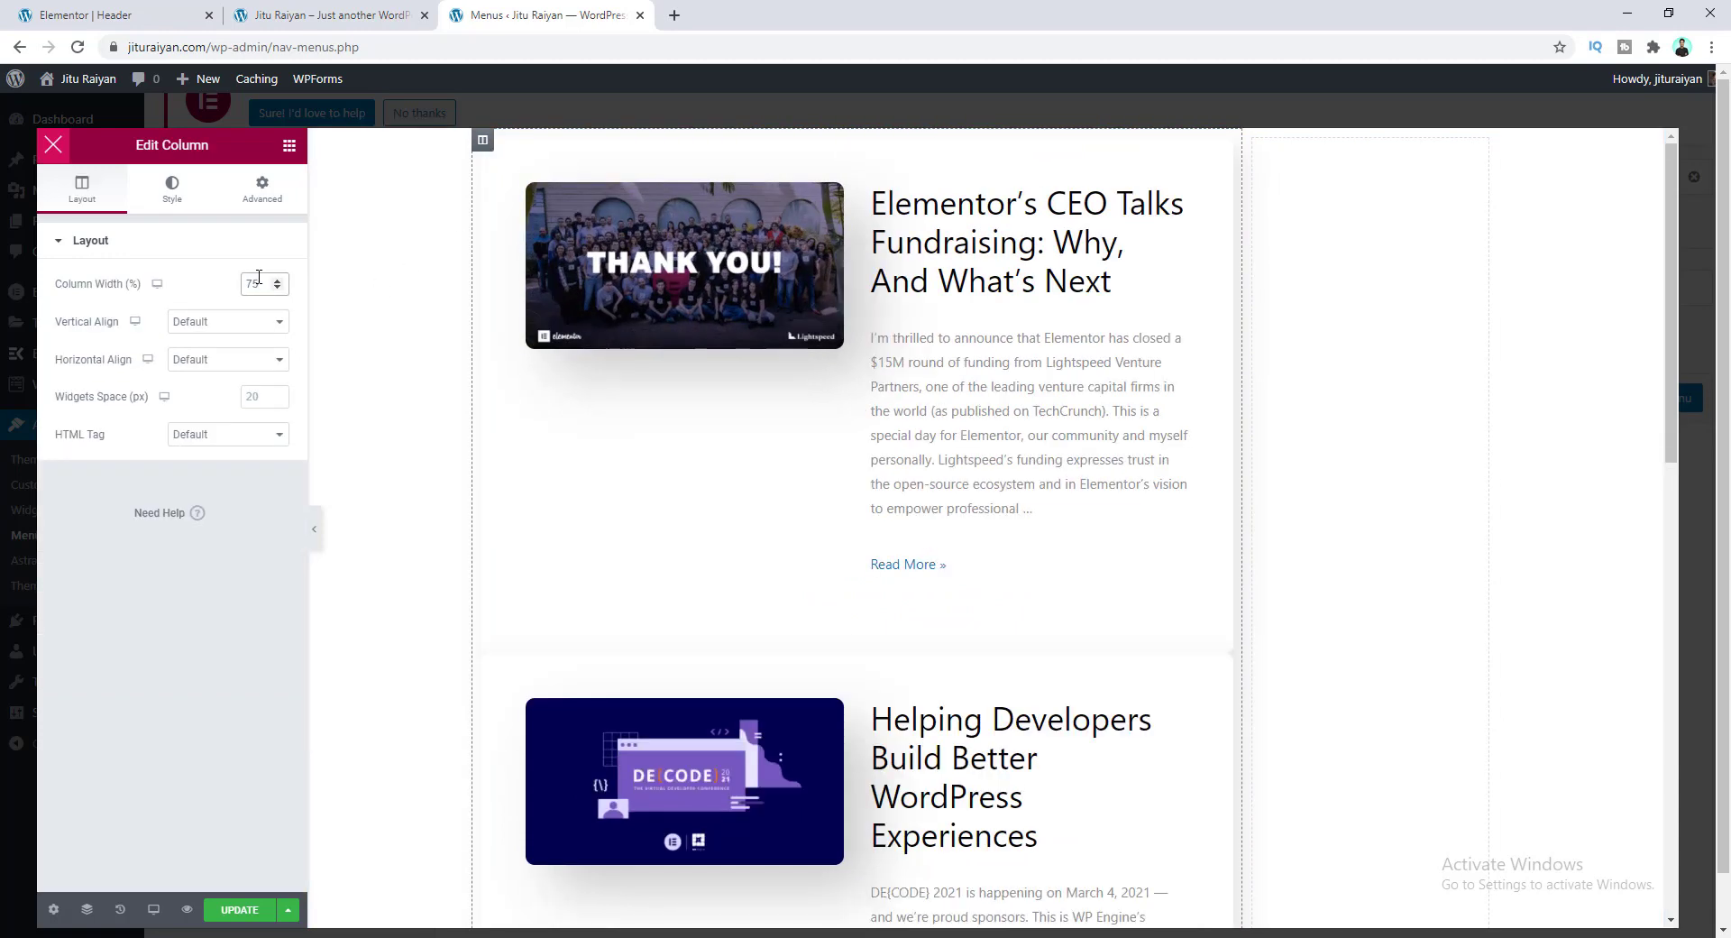
key("BackSpace")
type("4")
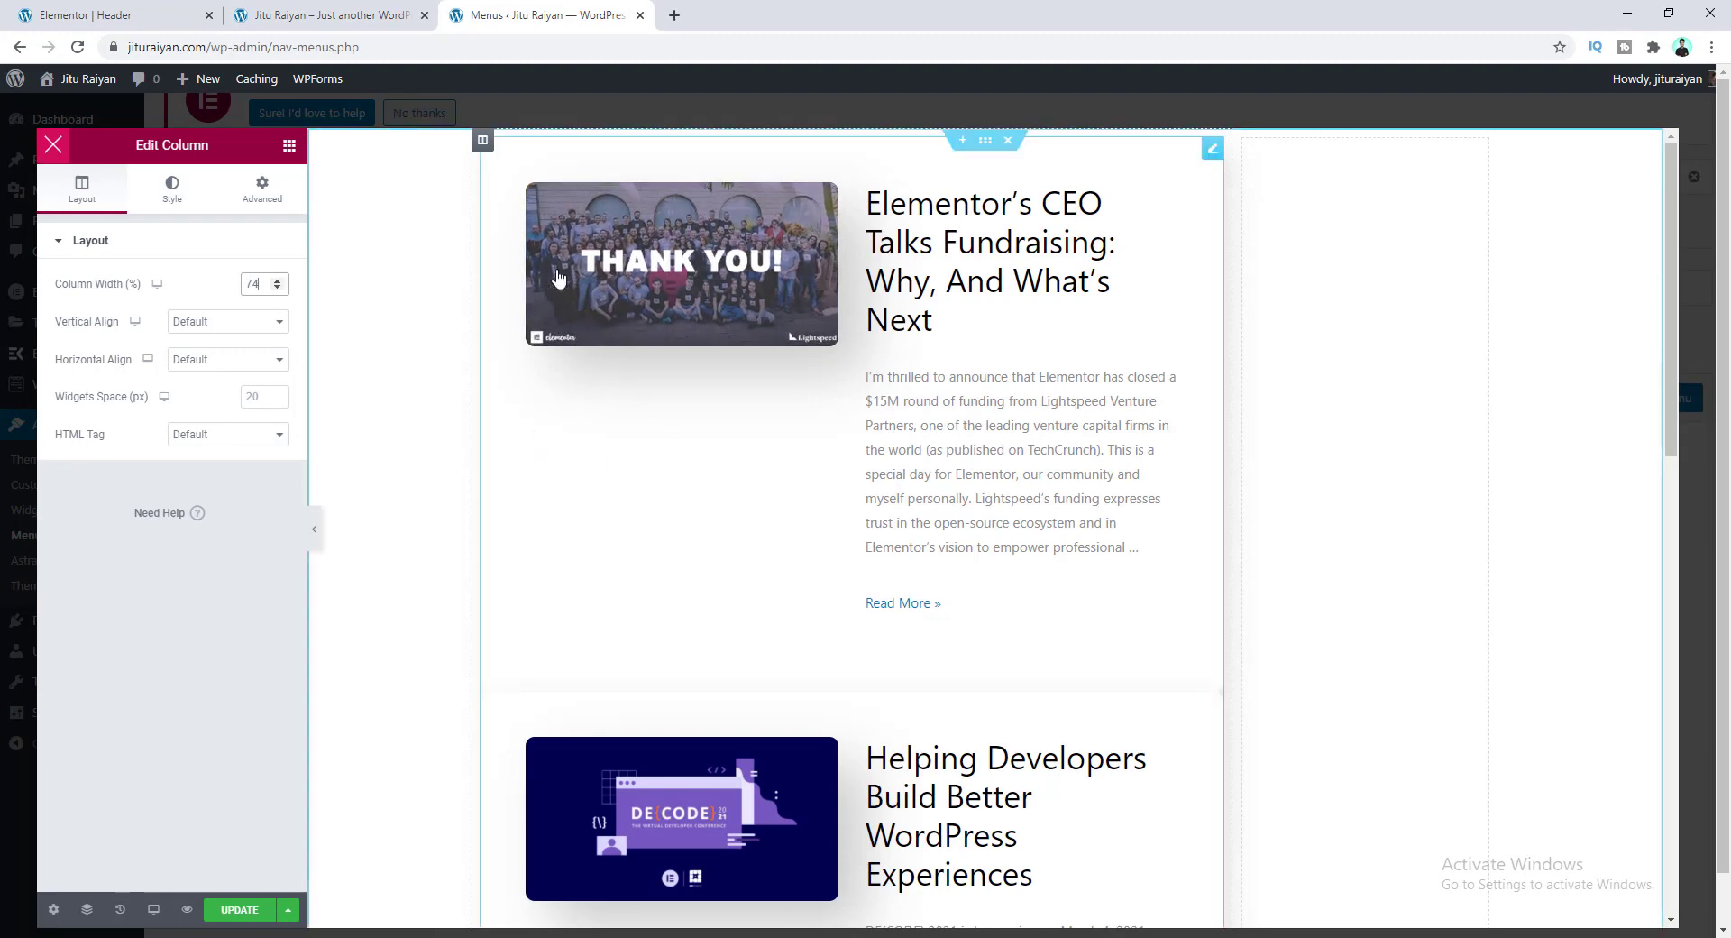
Step: Add a Heading widget above the Blog Posts widget in the left column and set its title to "Recent Posts"
left_click(288, 145)
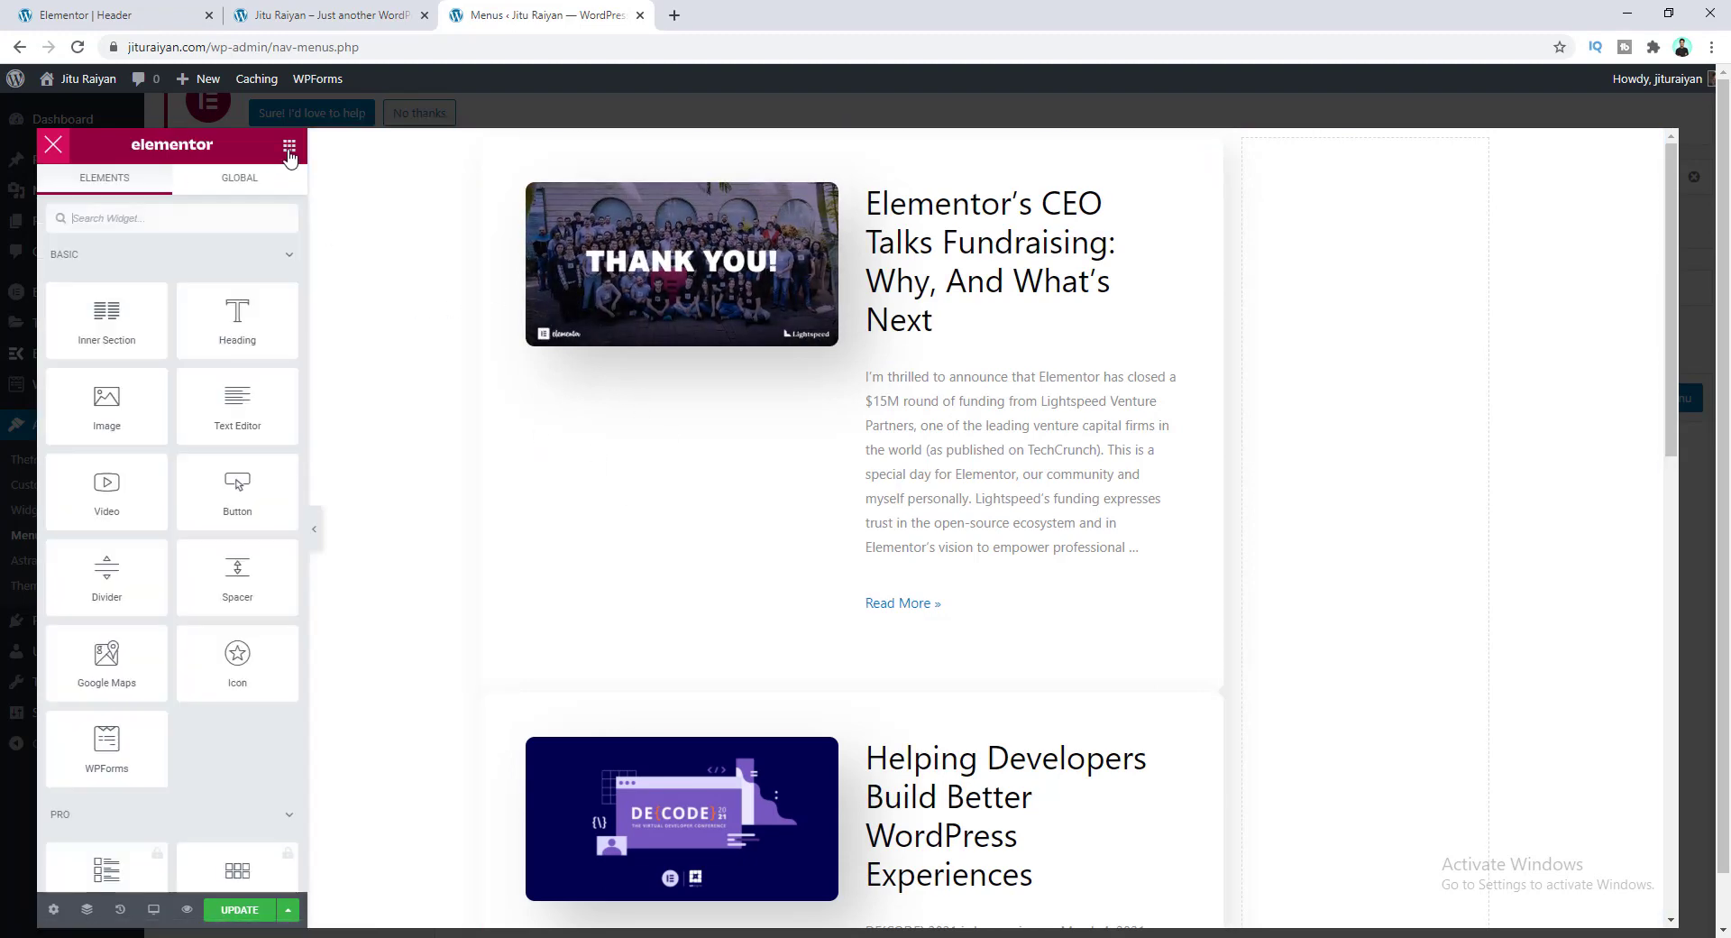
left_click_drag(254, 323, 599, 137)
left_click_drag(208, 304, 11, 298)
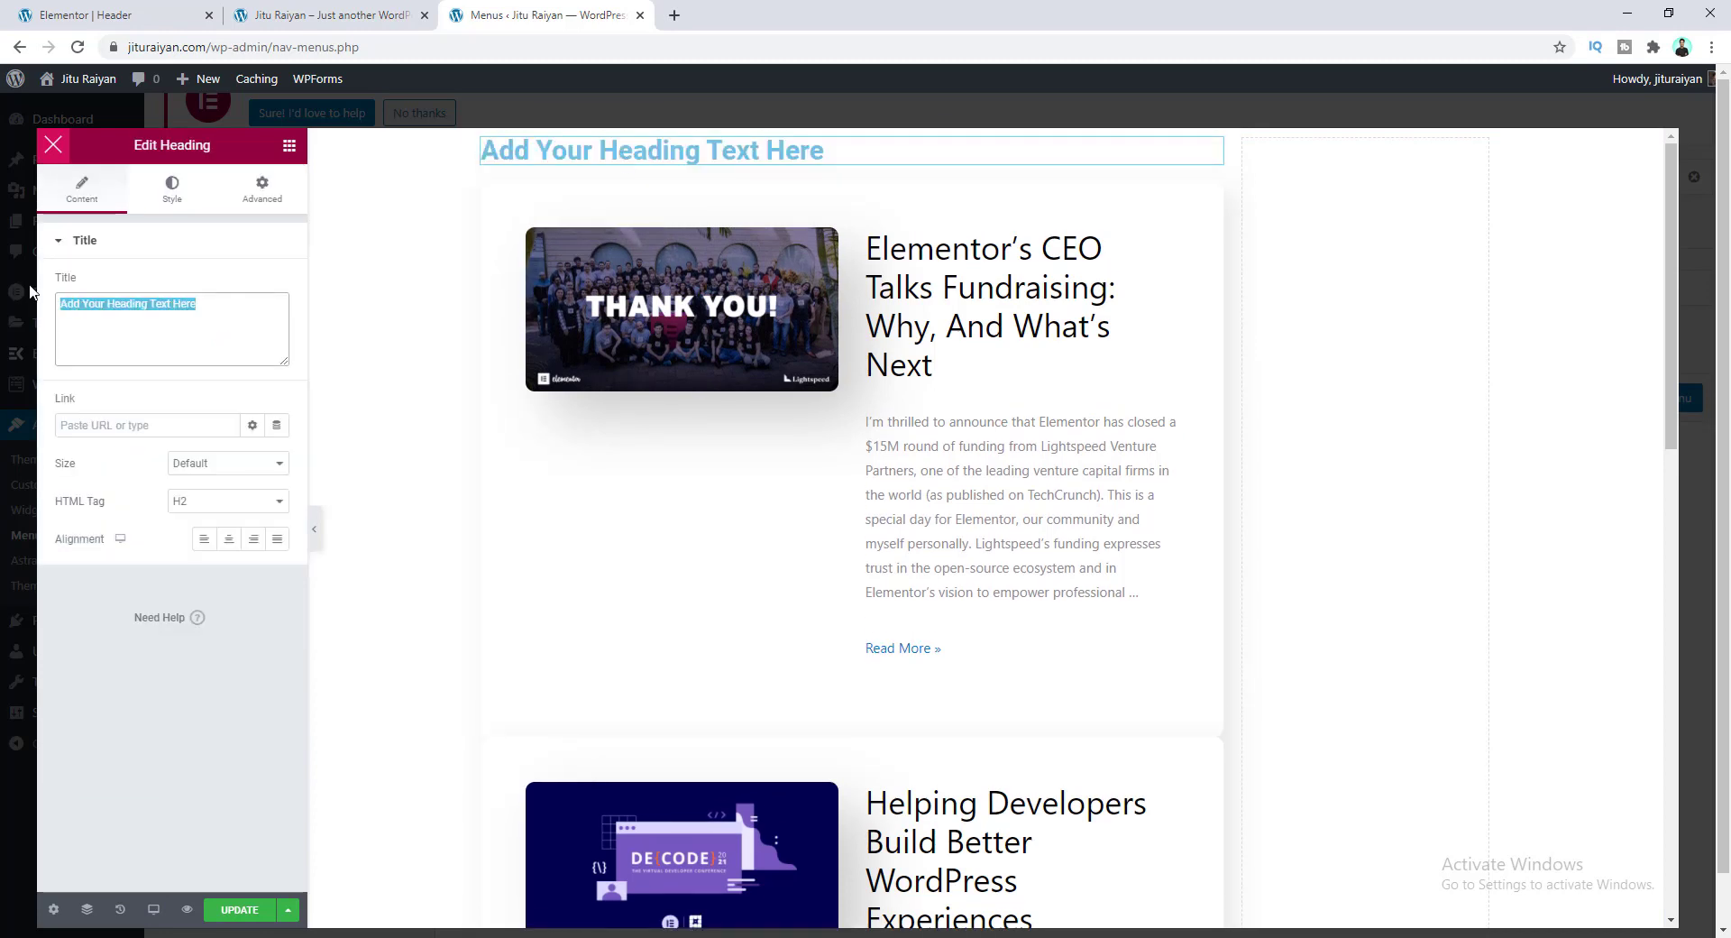
type("Recent Posts")
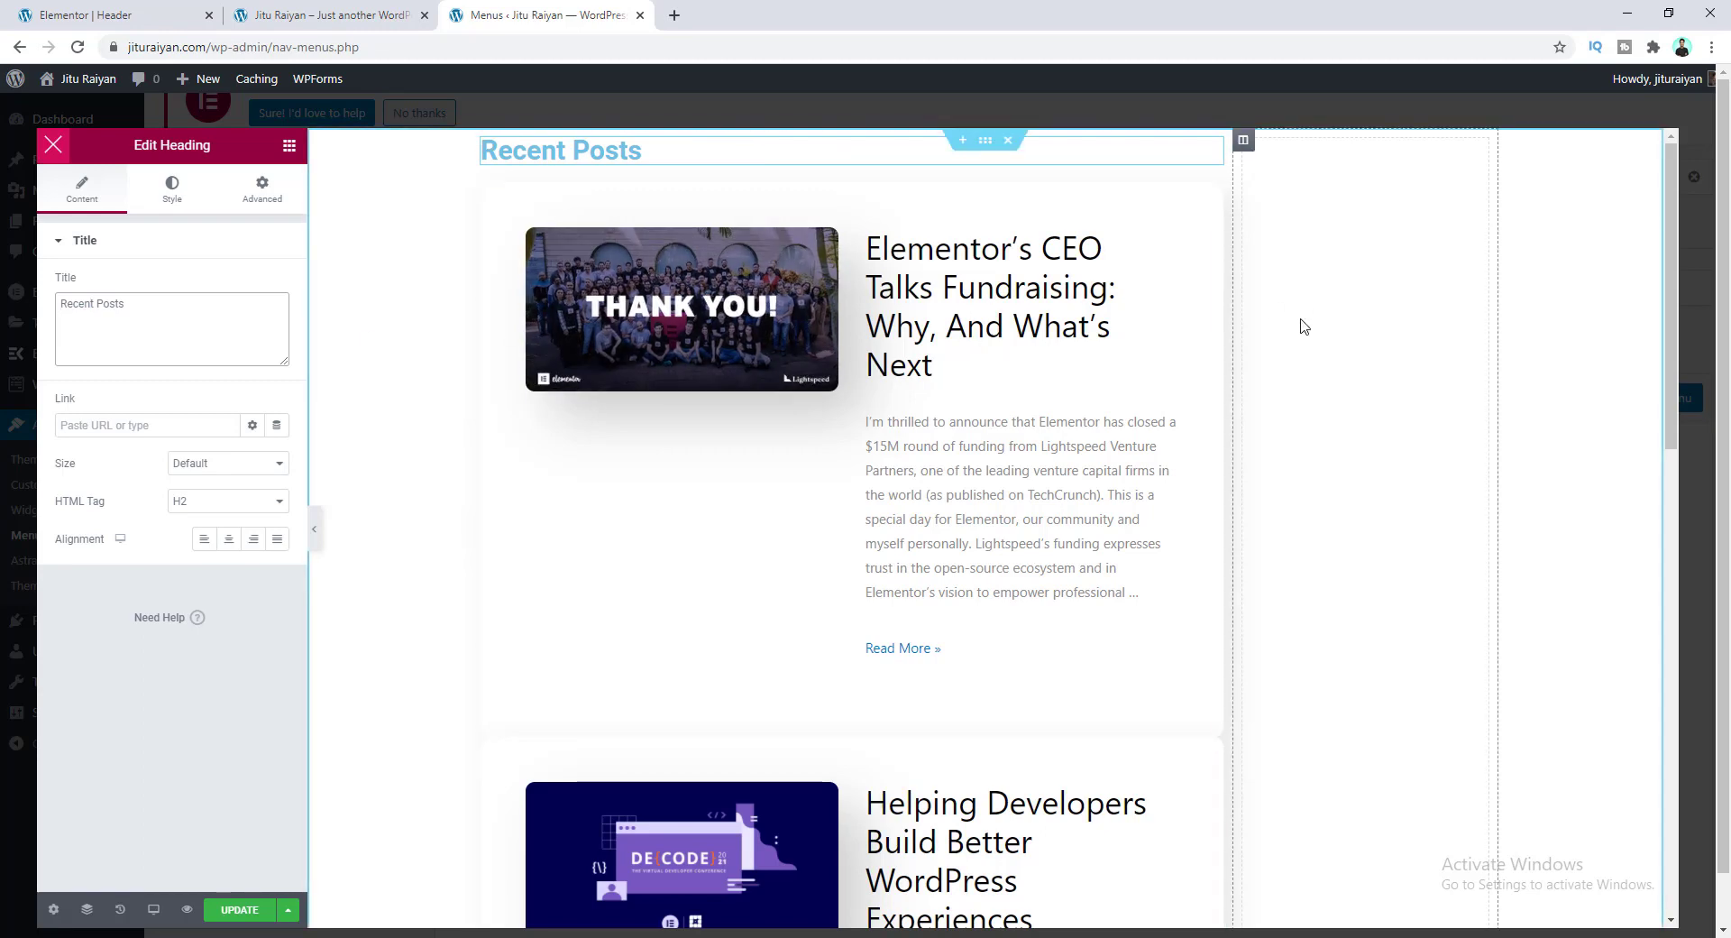
Step: Place a Button widget in the section's right column and set its text to "SEE OUR BLOG"
left_click(288, 145)
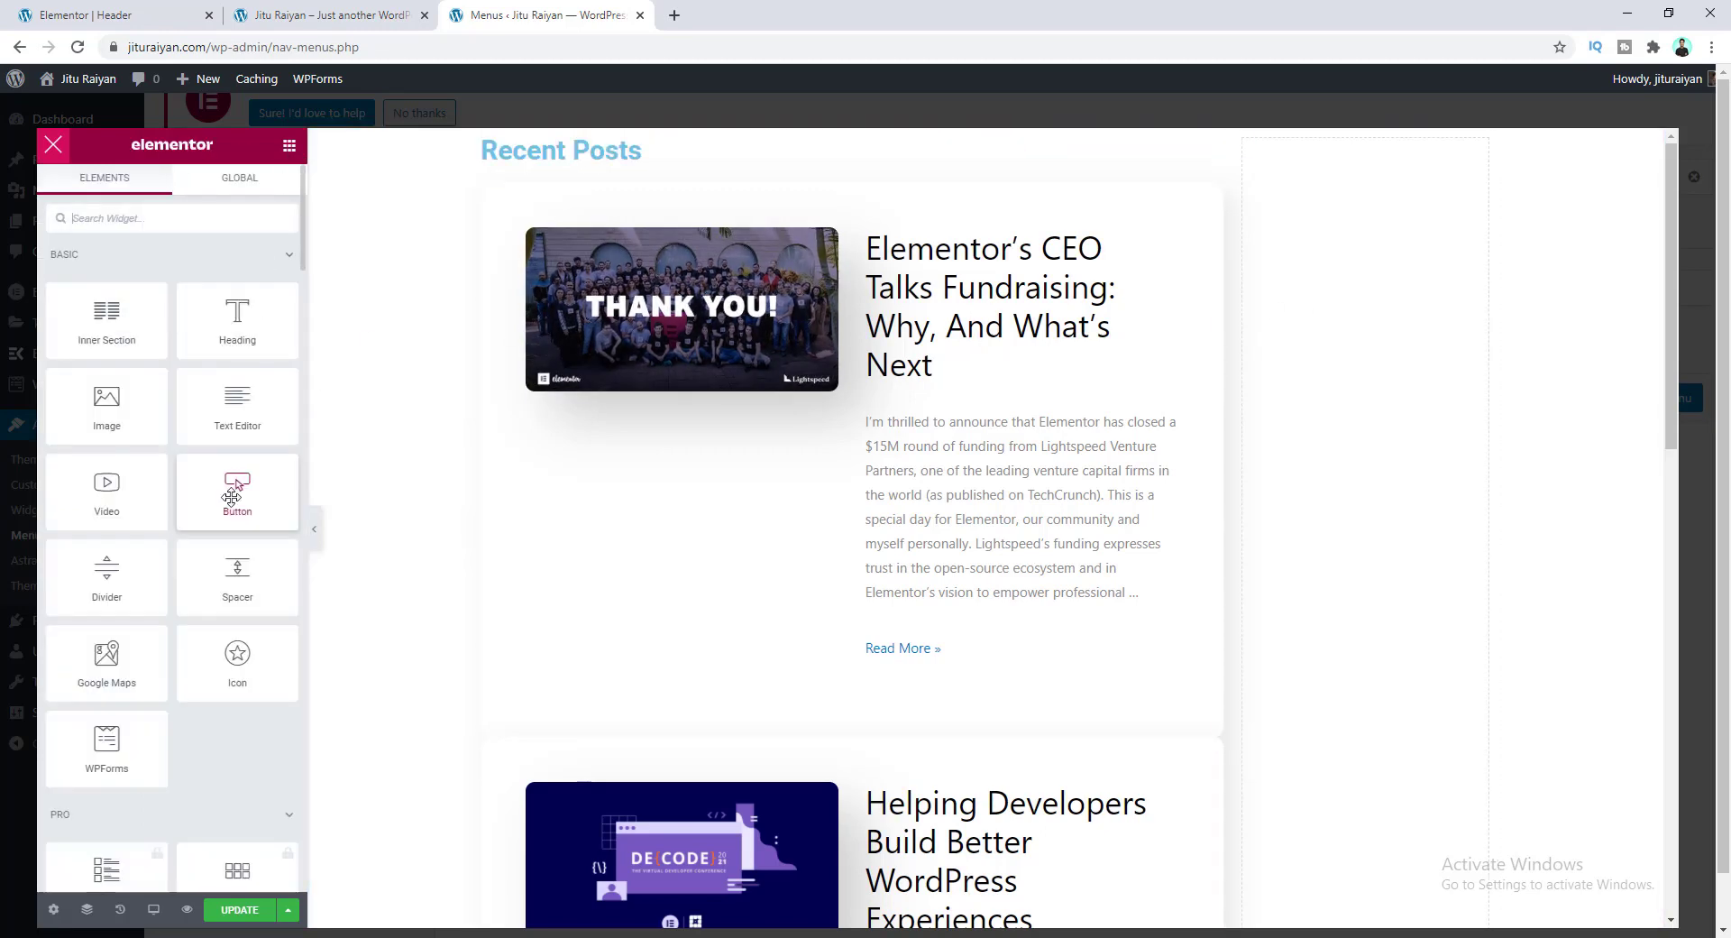
left_click_drag(238, 491, 1389, 279)
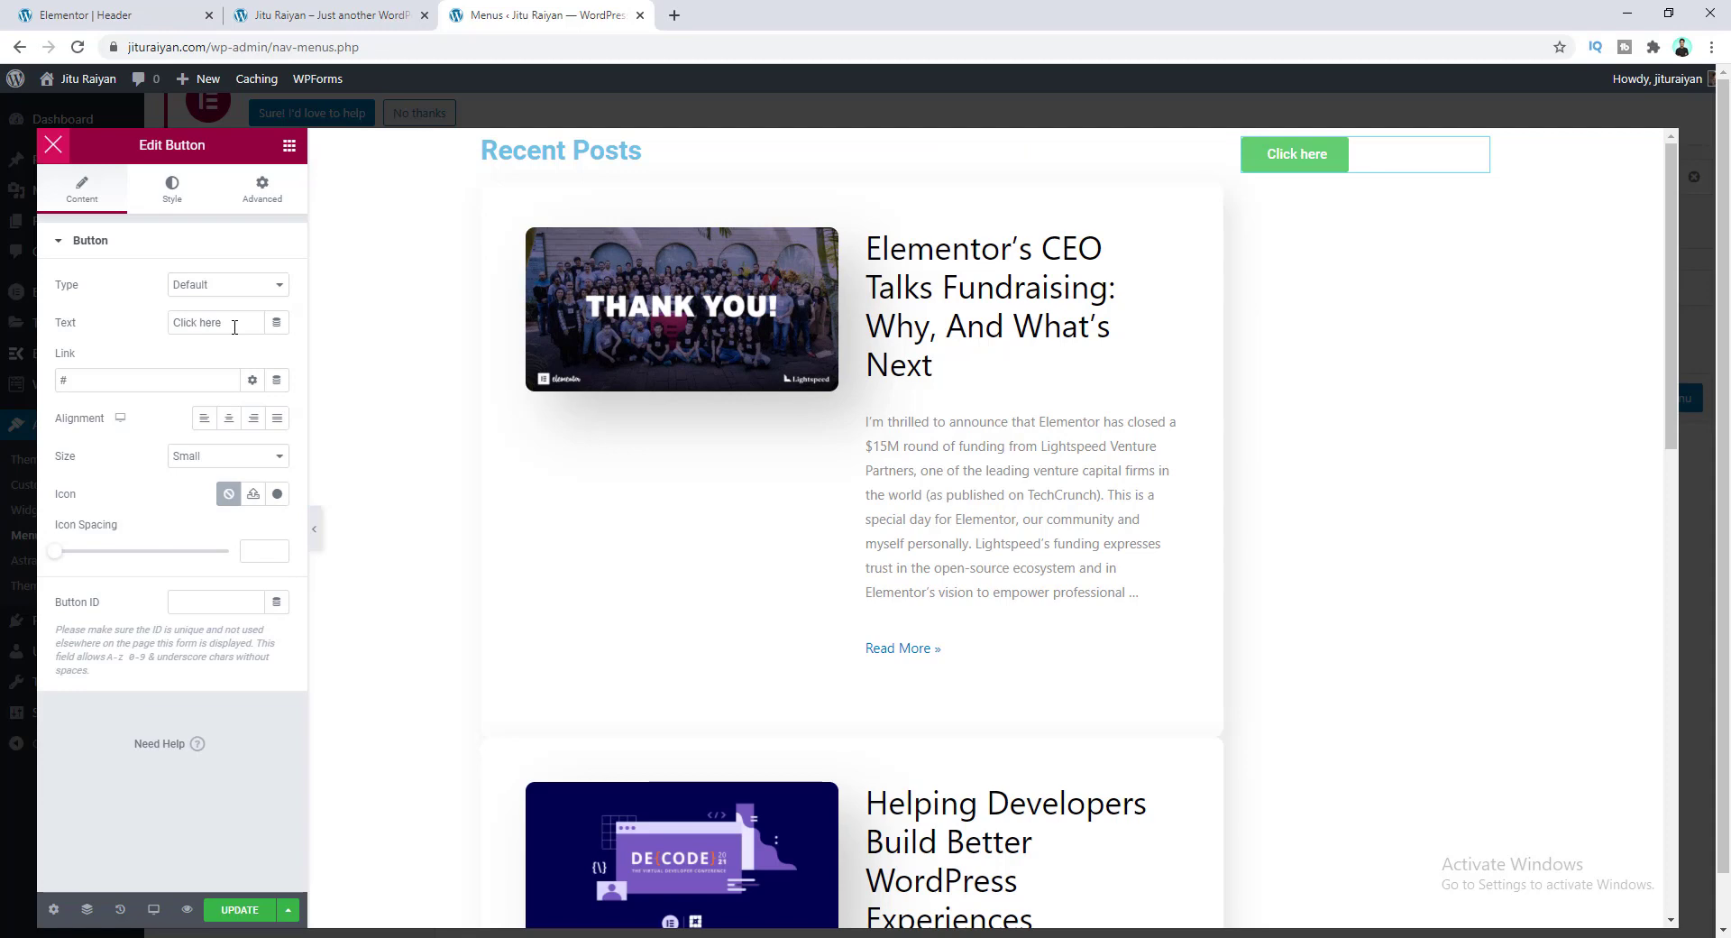
left_click_drag(234, 328, 144, 334)
type("SEE OUR BLOG")
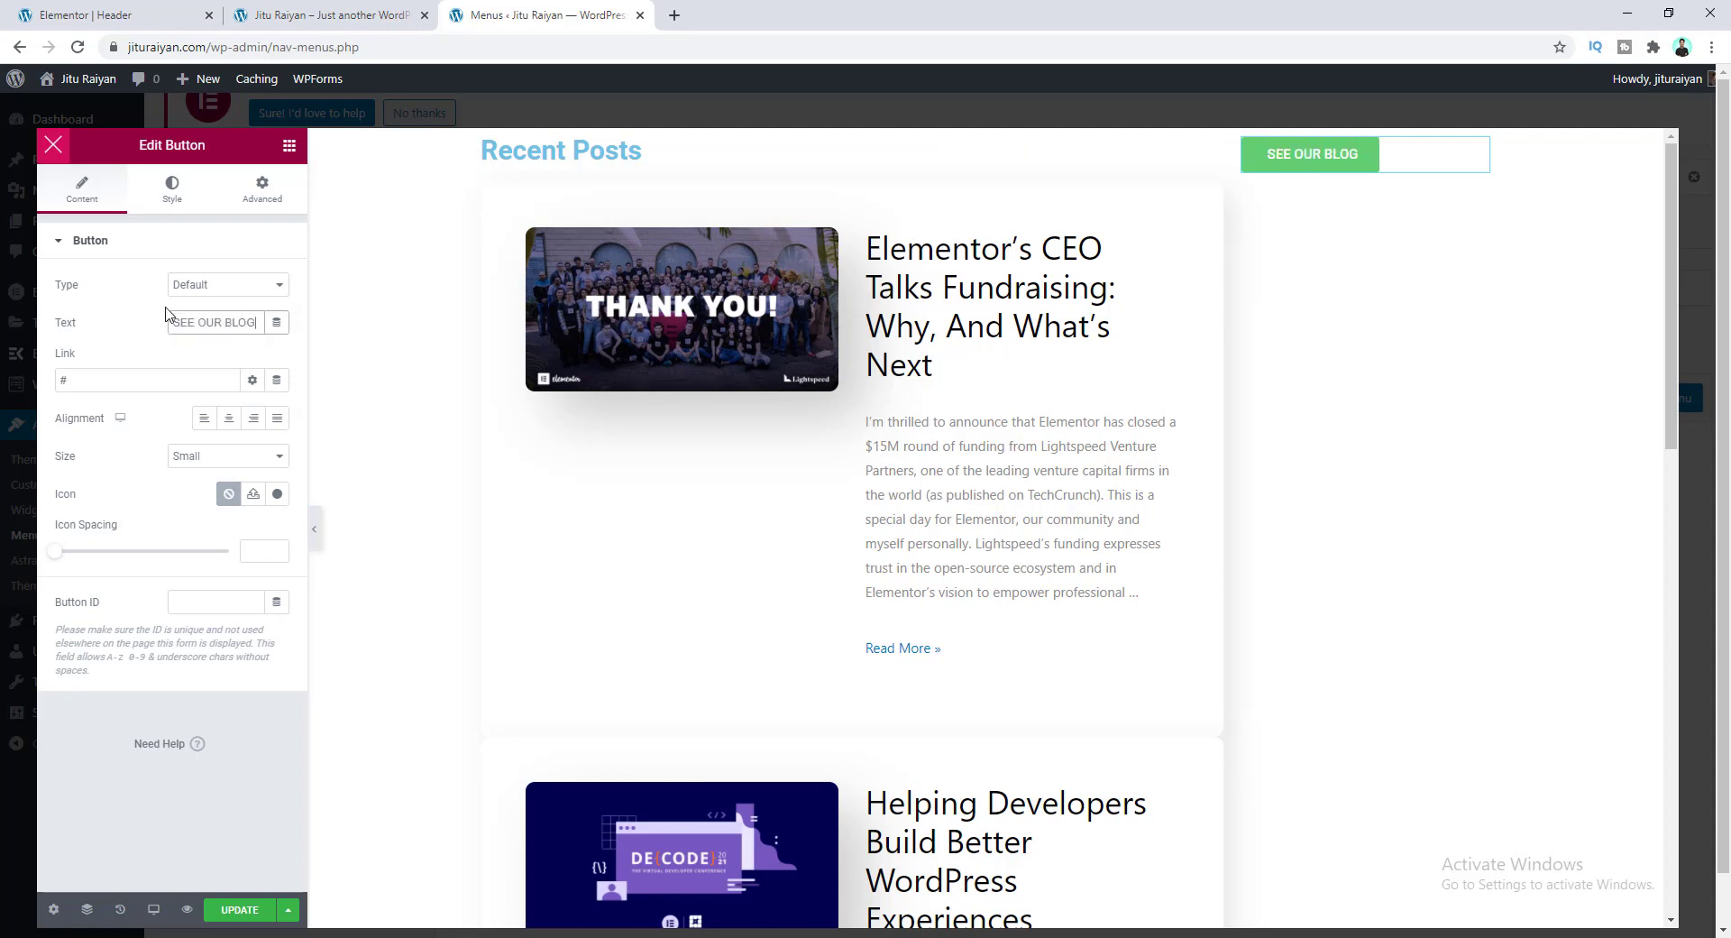
left_click(149, 379)
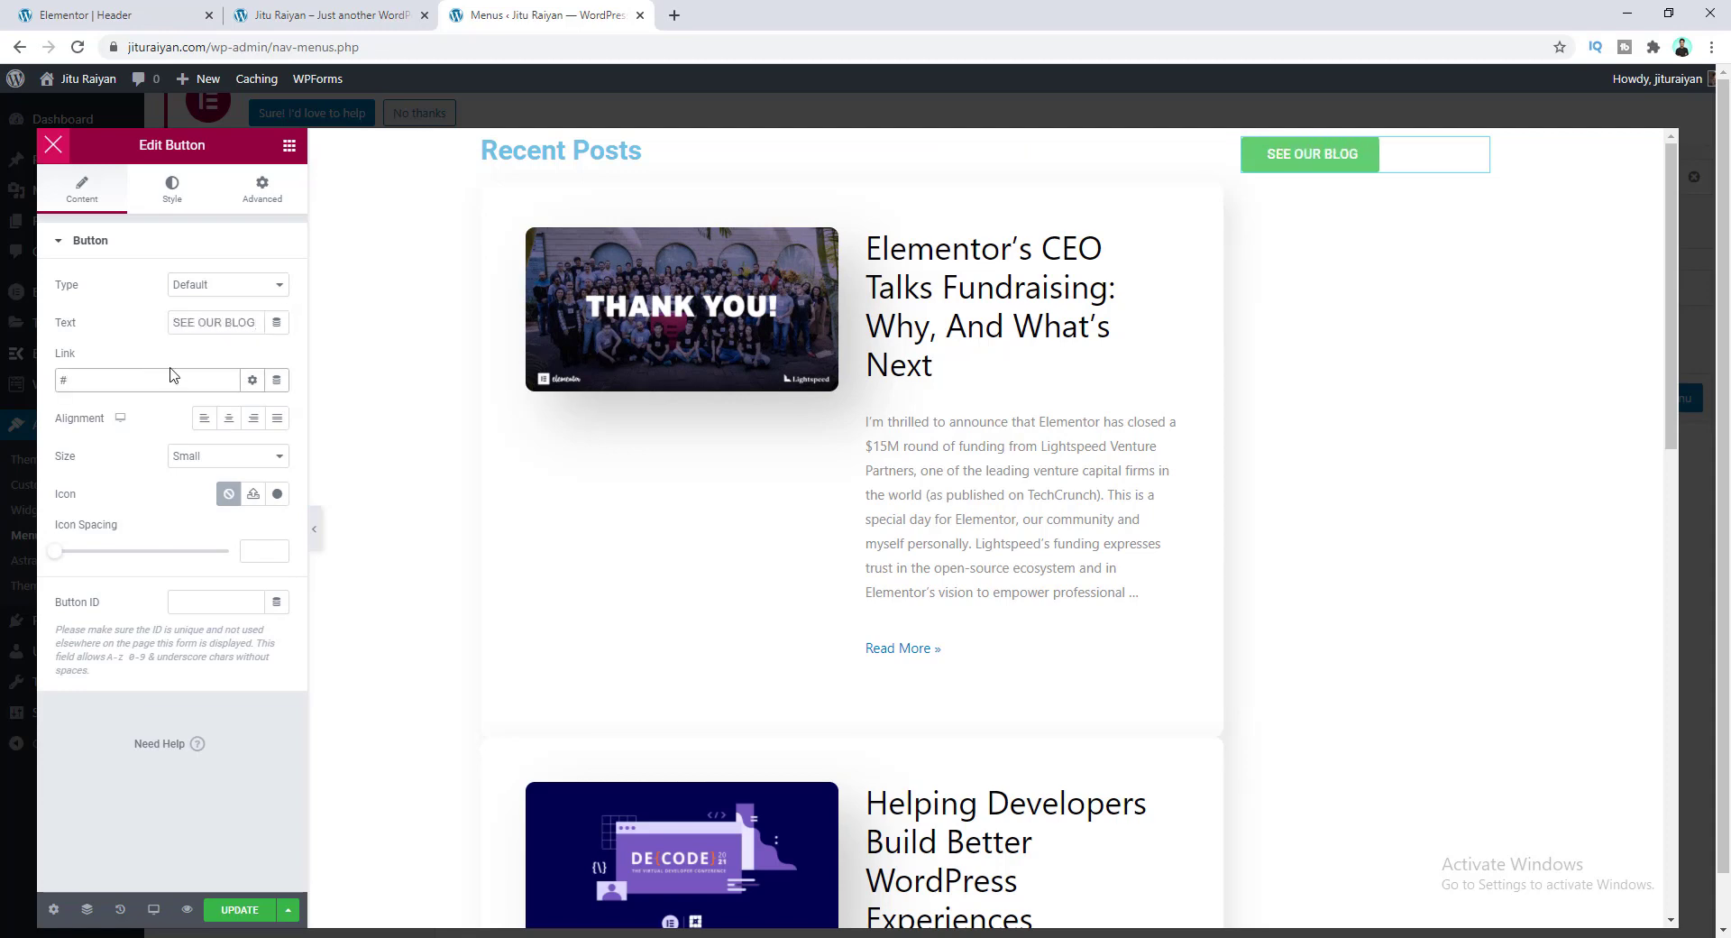
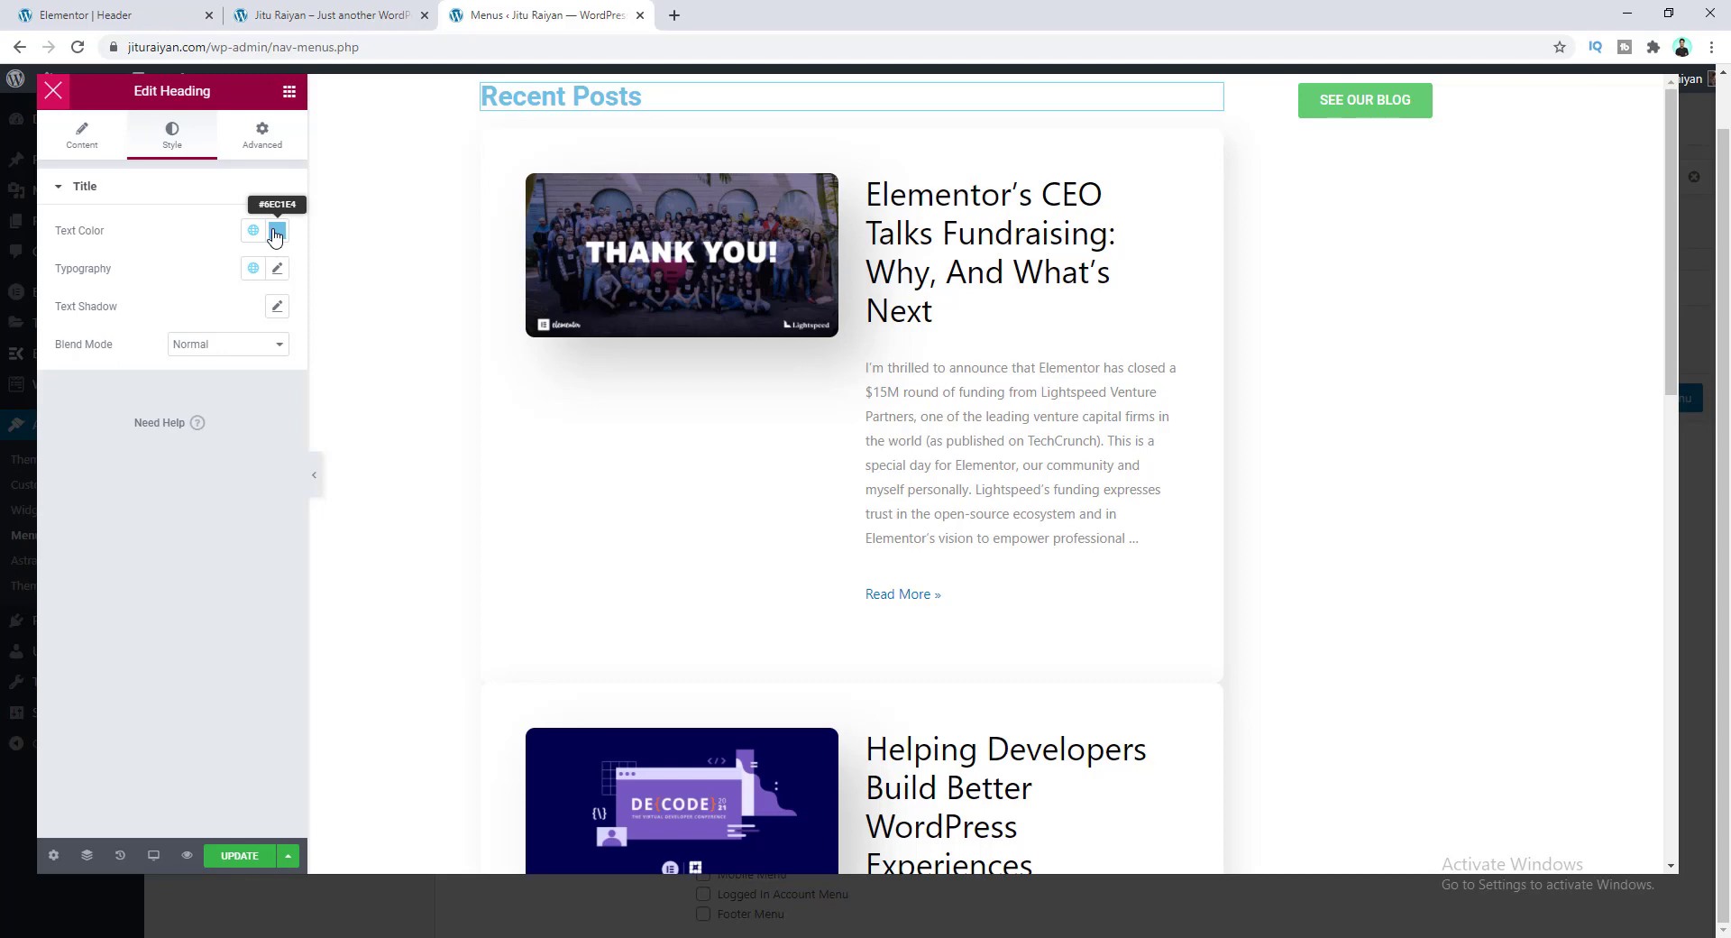
Step: Set the text color of the Recent Posts heading to black, #000000
left_click(276, 233)
left_click_drag(213, 356, 55, 468)
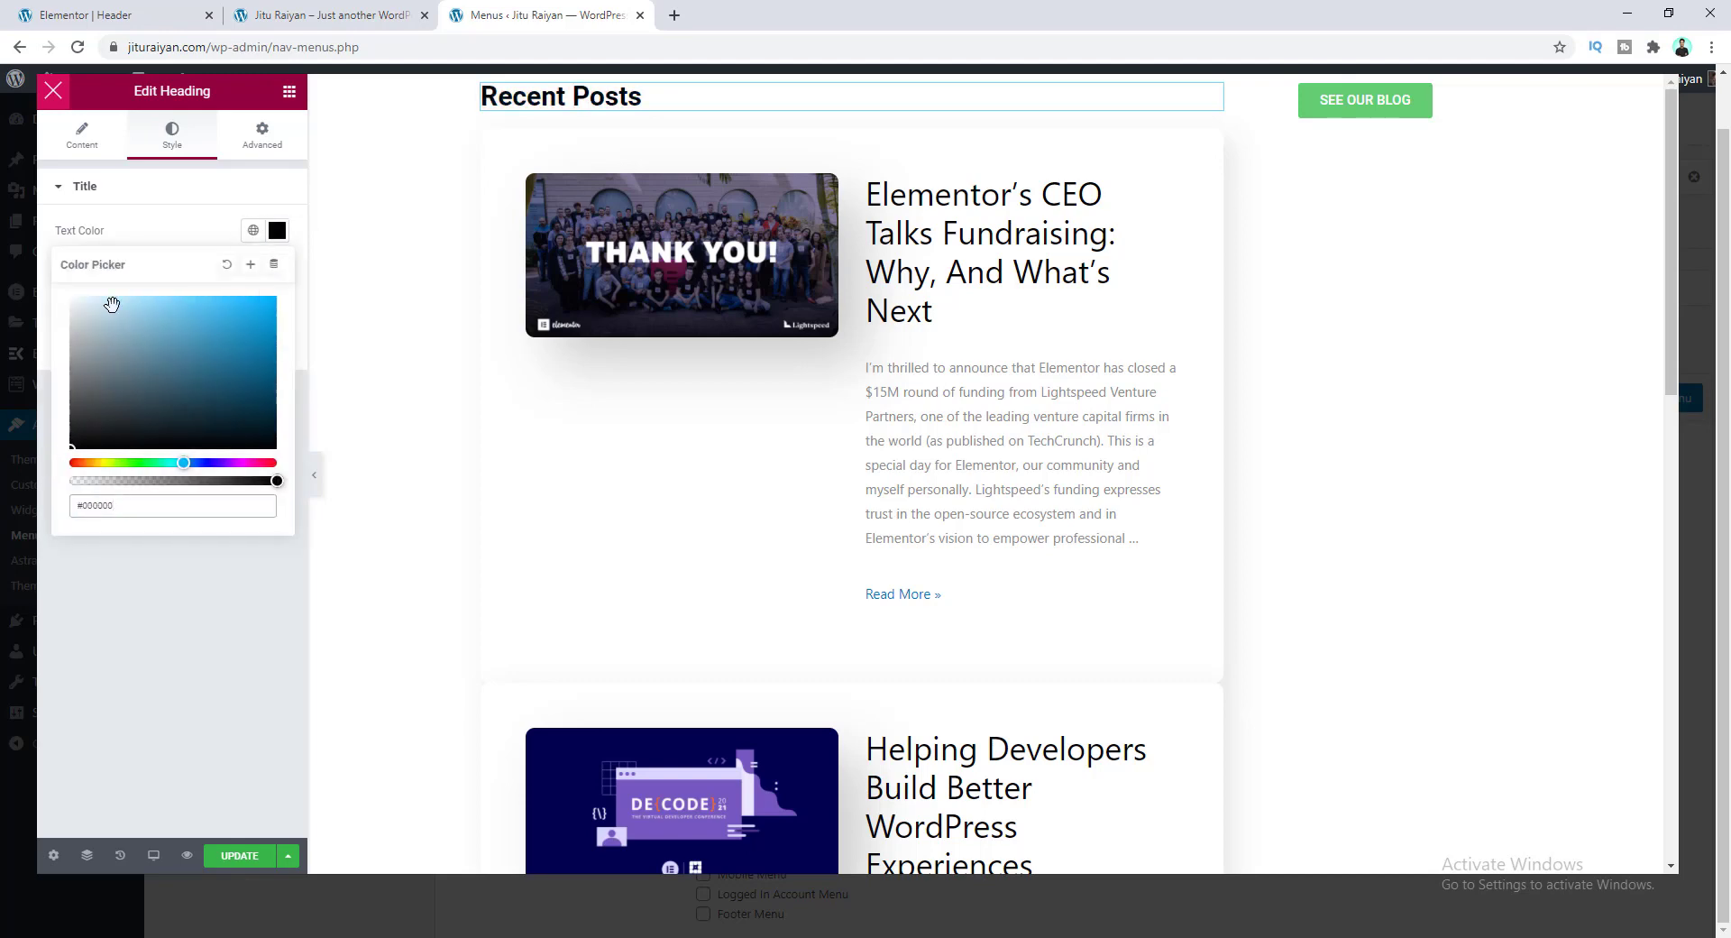
left_click(277, 231)
Step: Set the Recent Posts heading's typography to the Montserrat family, weight 700 and size 29 px
left_click(277, 268)
left_click(257, 360)
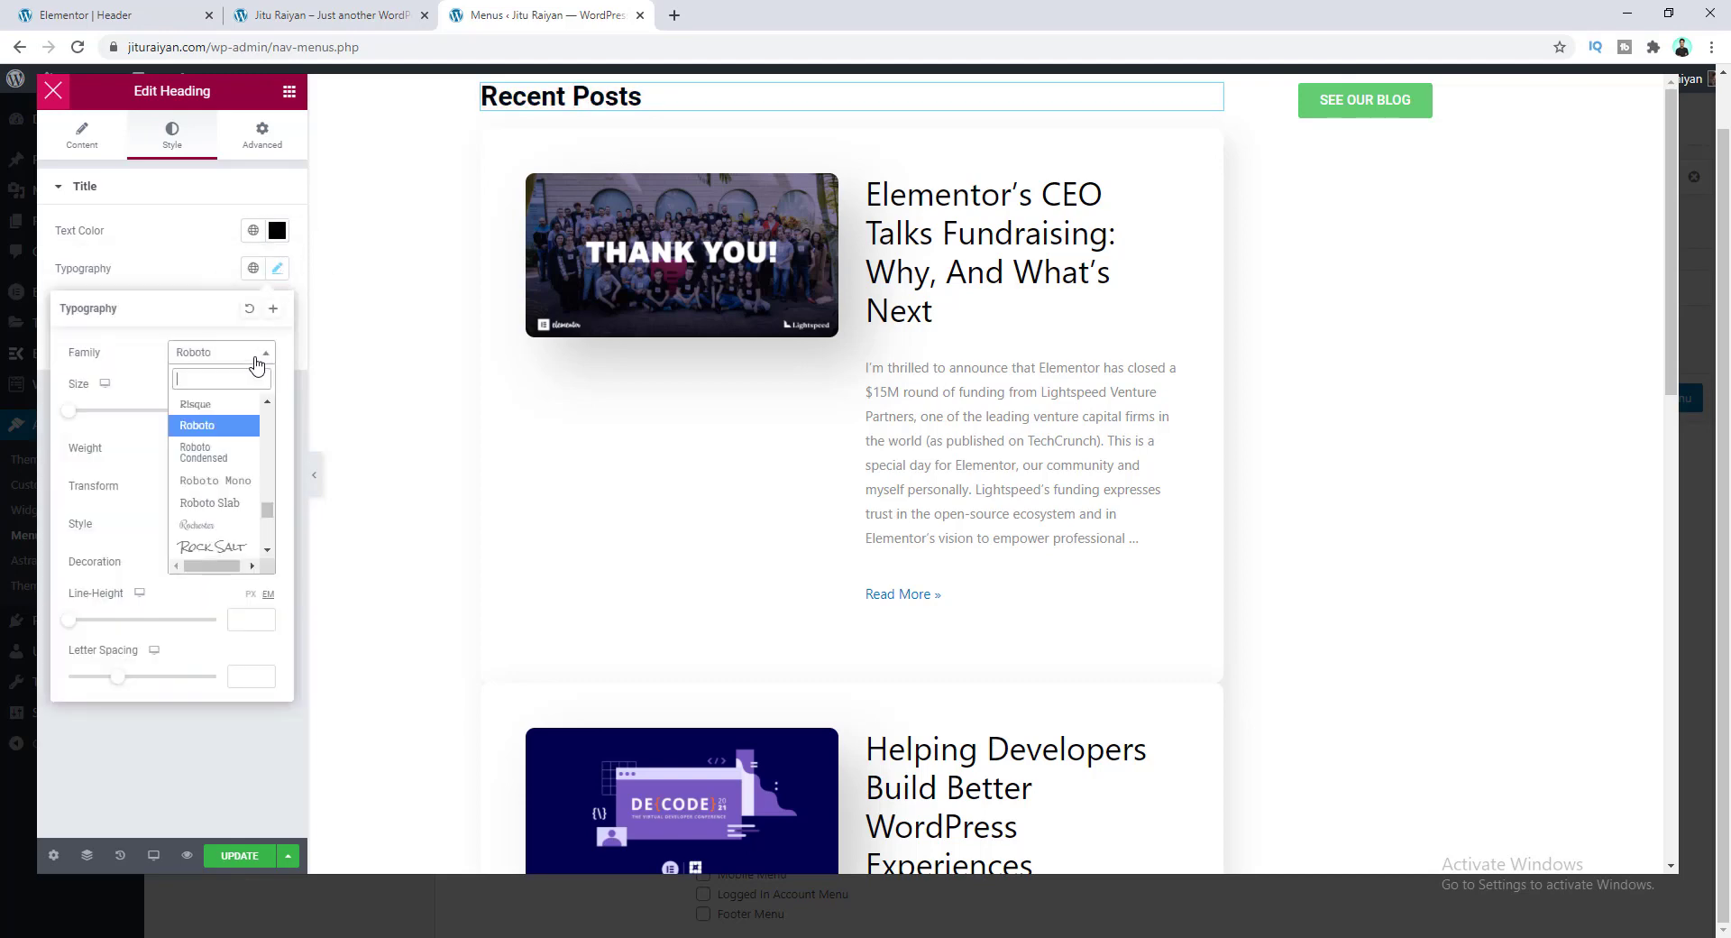
type("monts")
left_click(249, 433)
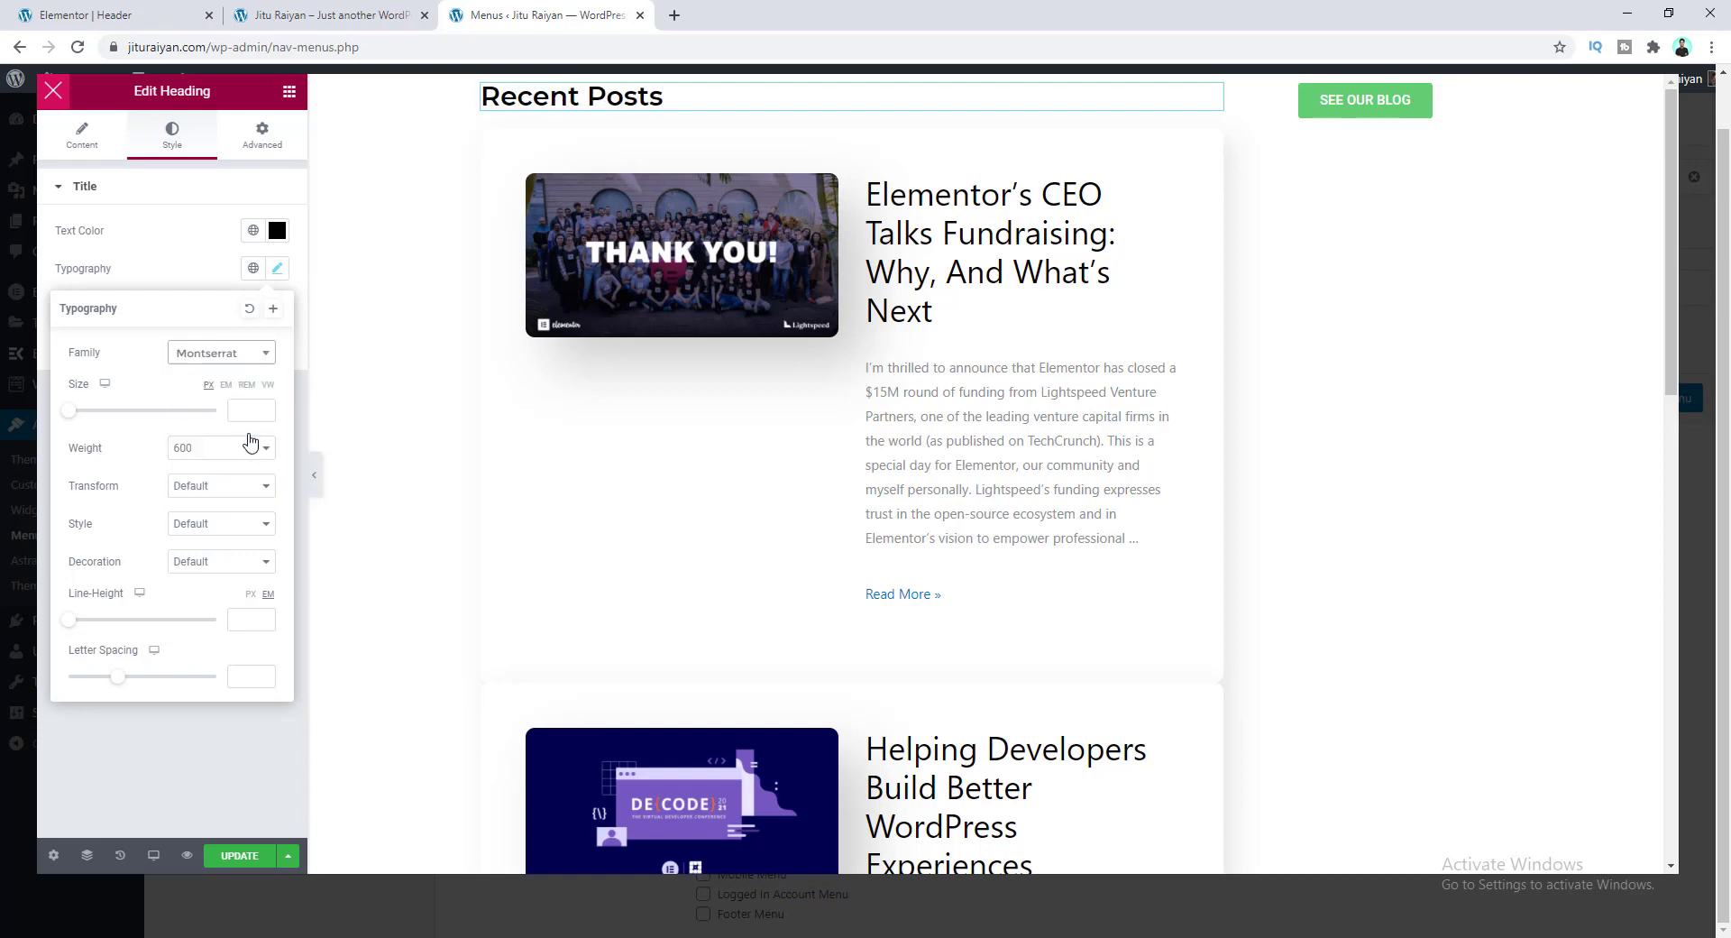
left_click(243, 451)
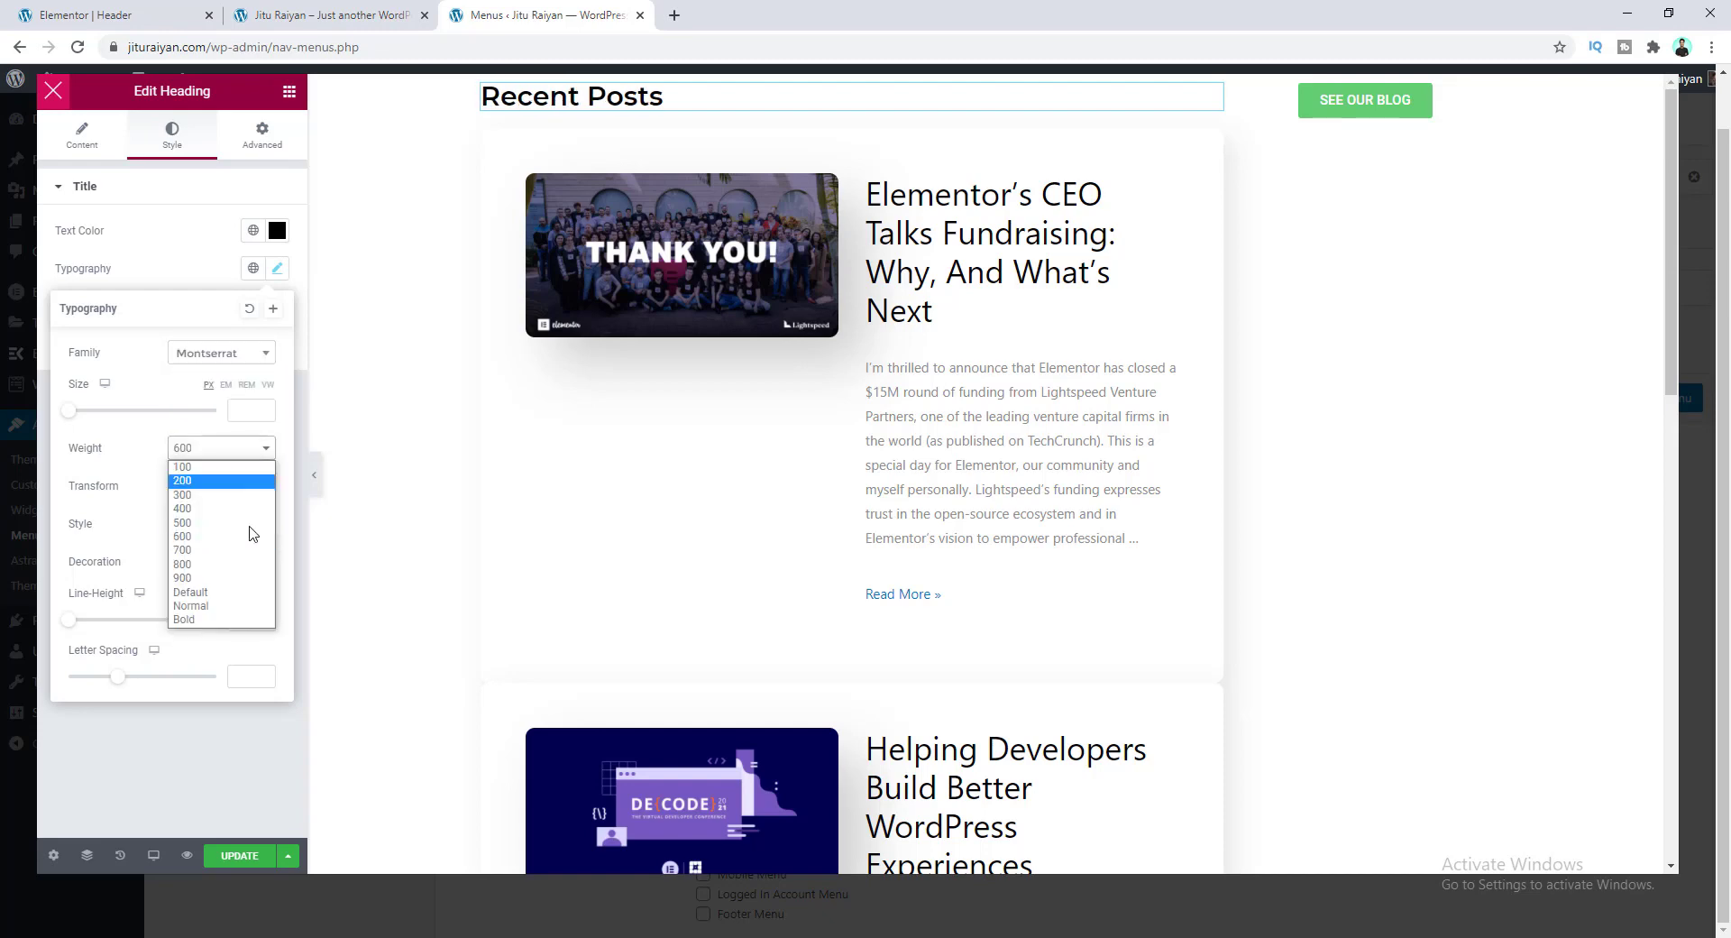
left_click(225, 549)
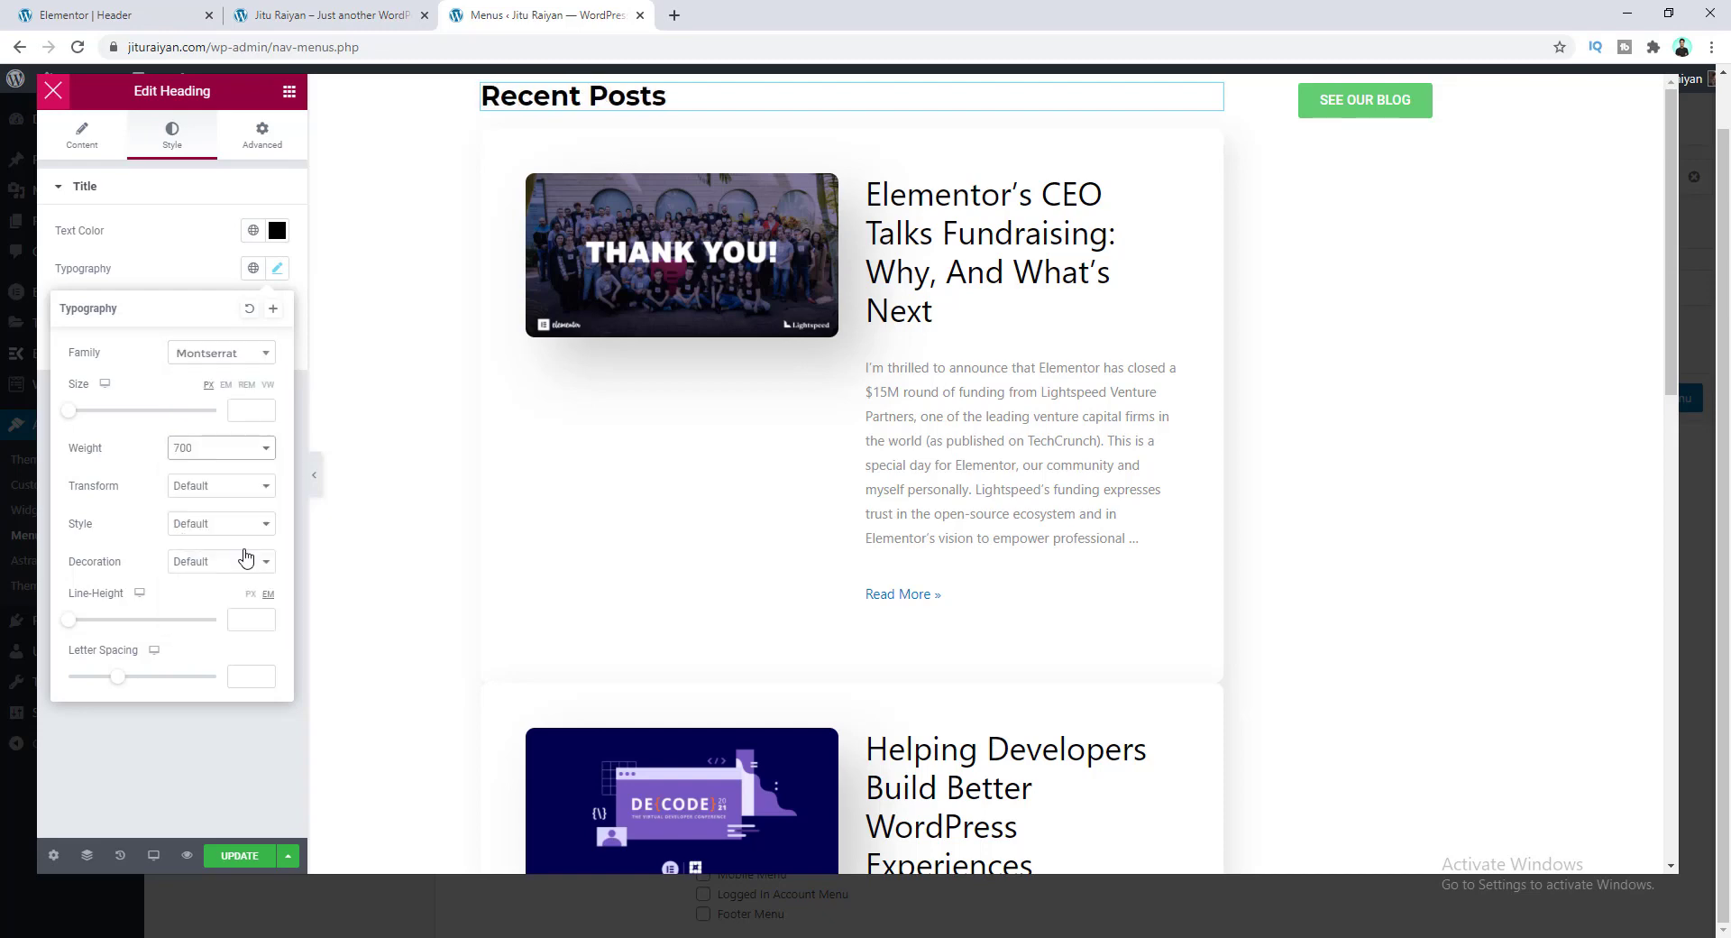
left_click(240, 413)
type("30")
key("Down")
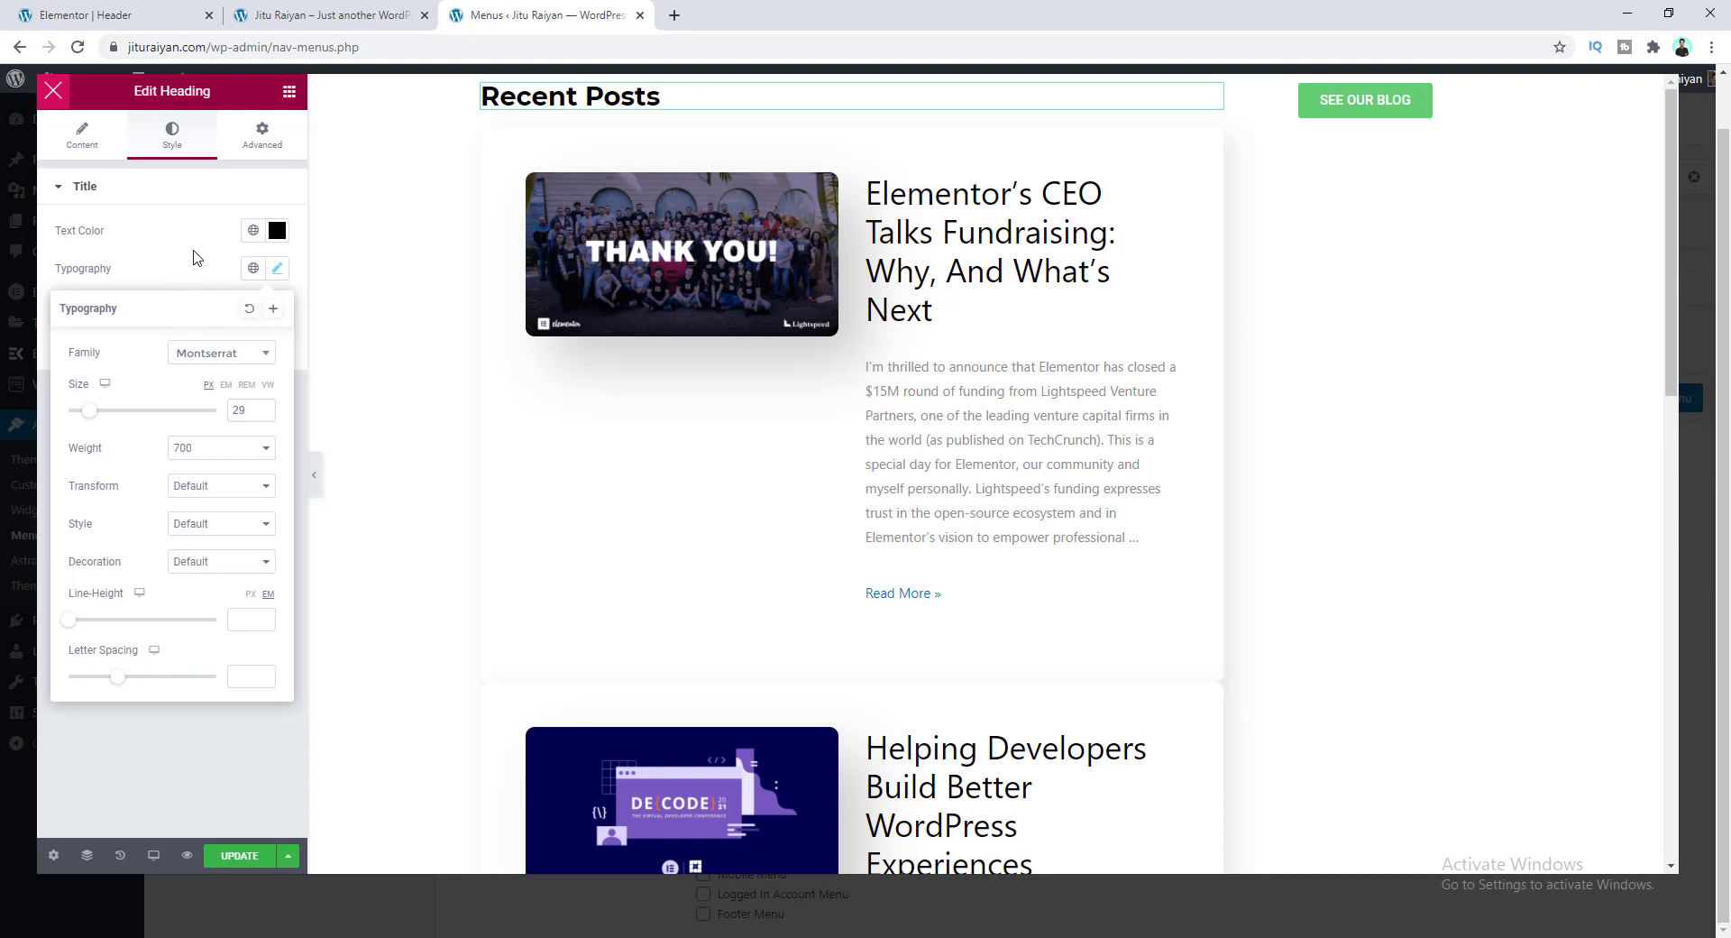
Step: Unlink the Recent Posts heading's margin values and set only the bottom margin to 2 px
left_click(262, 134)
left_click(267, 256)
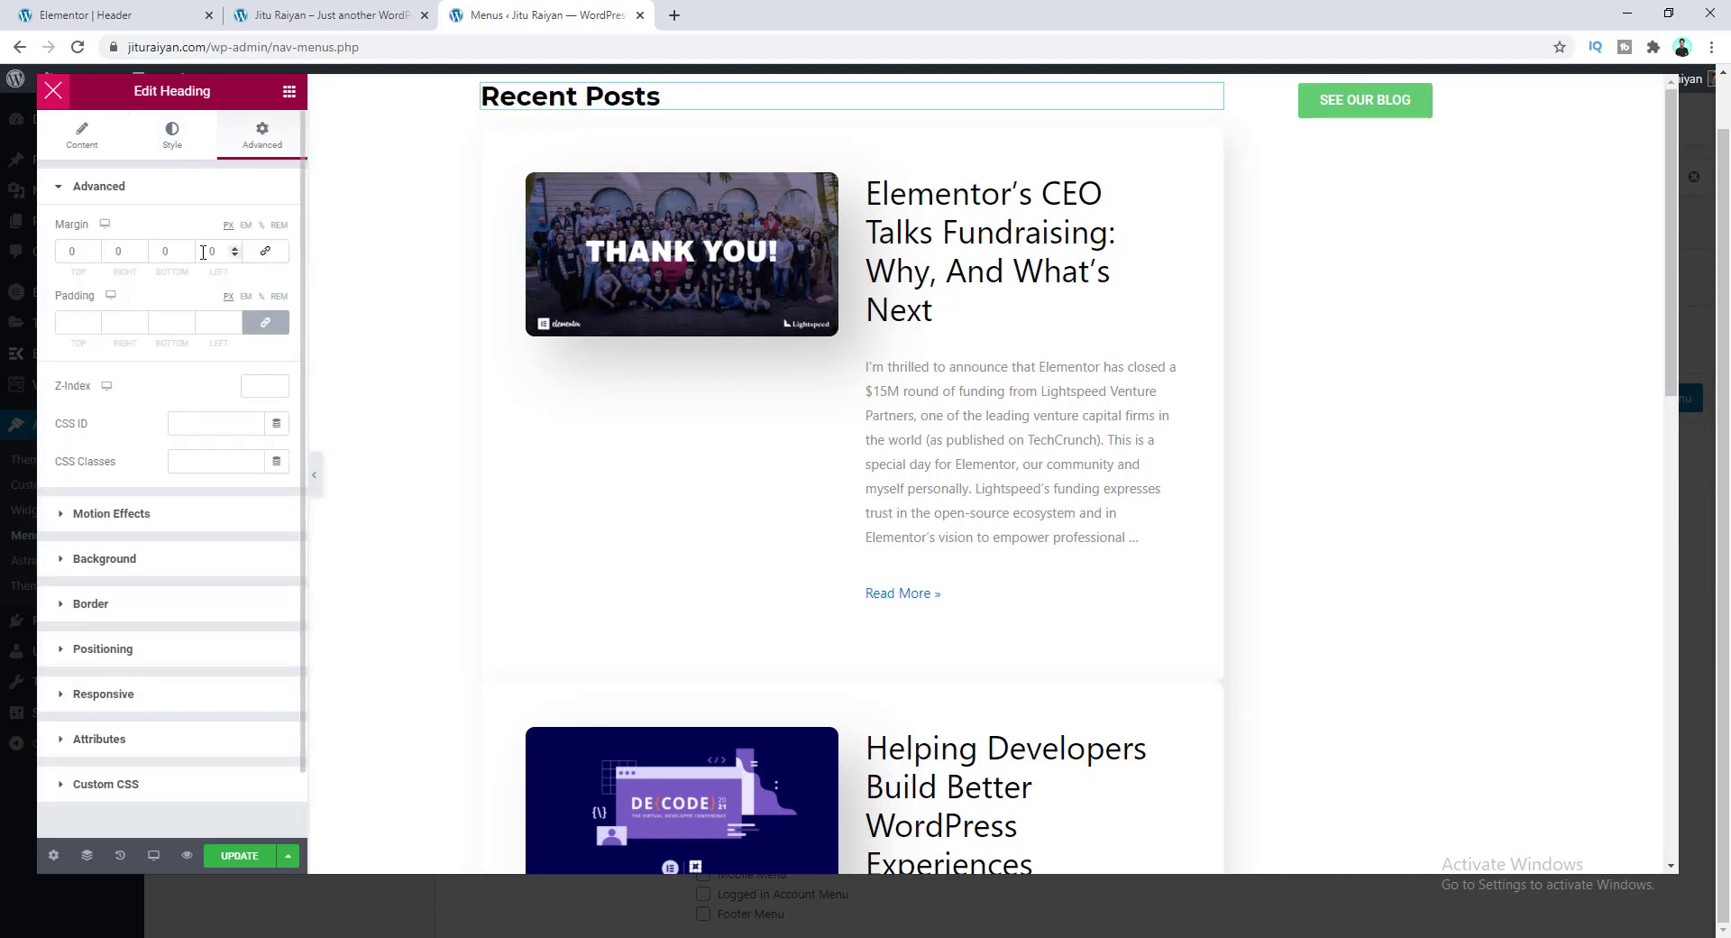
double_click(189, 250)
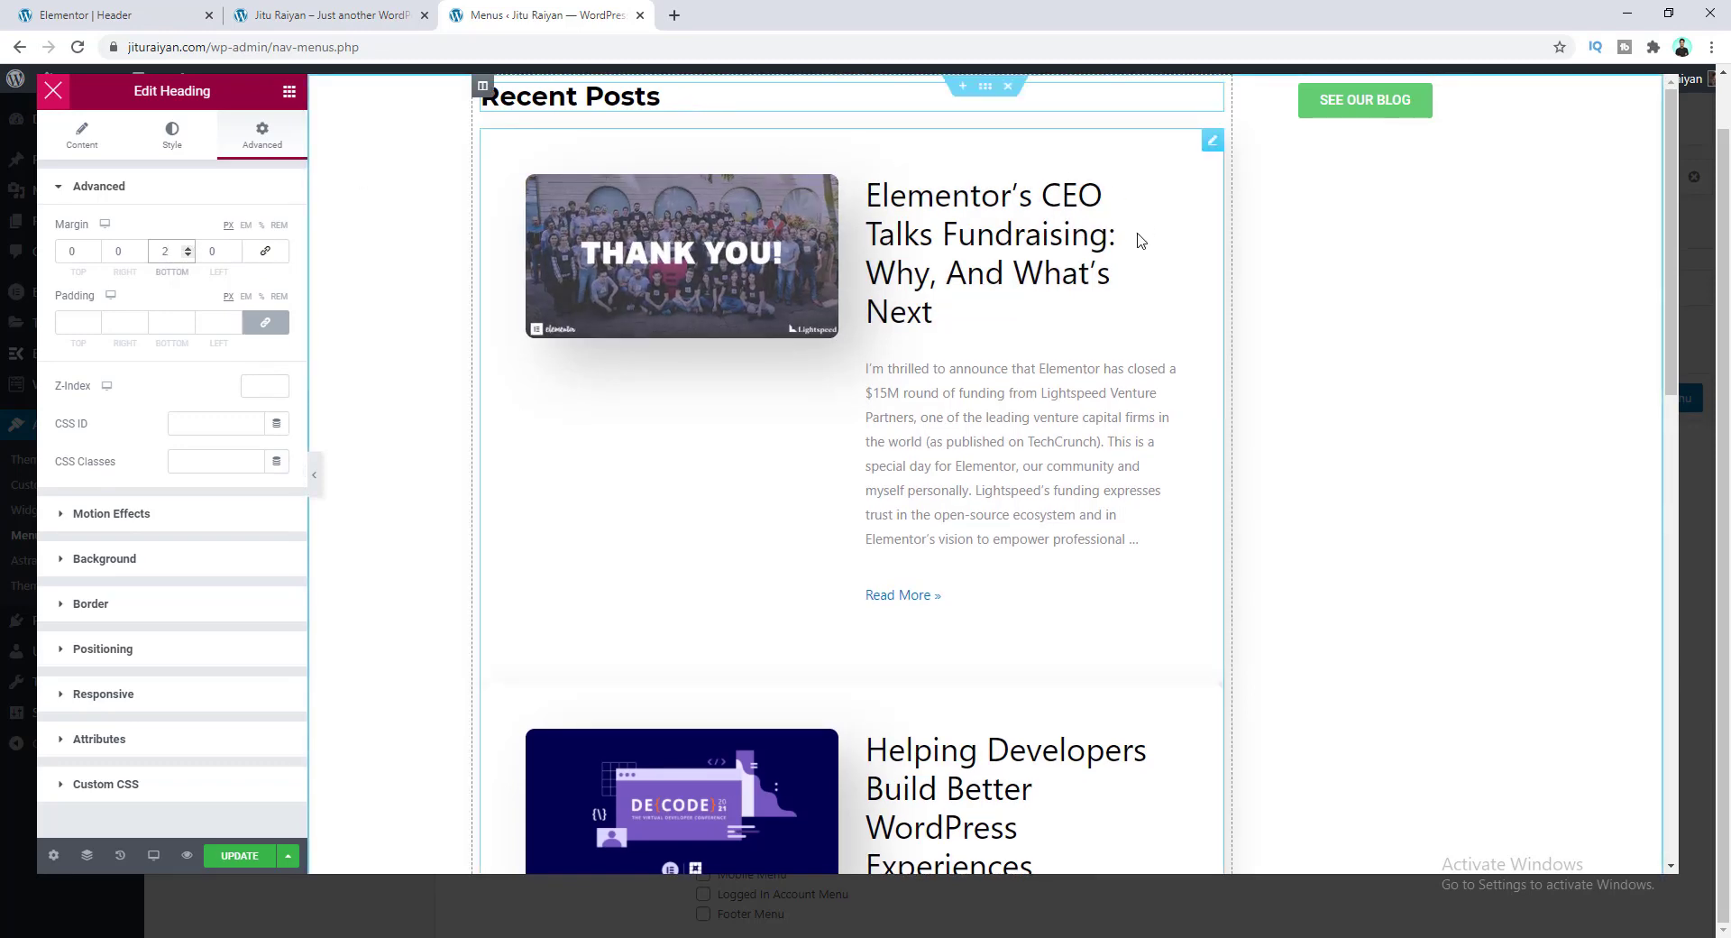
Step: Switch the Blog Posts widget's layout style to Grid With Thumb and turn off its content and Read More display
left_click(1210, 144)
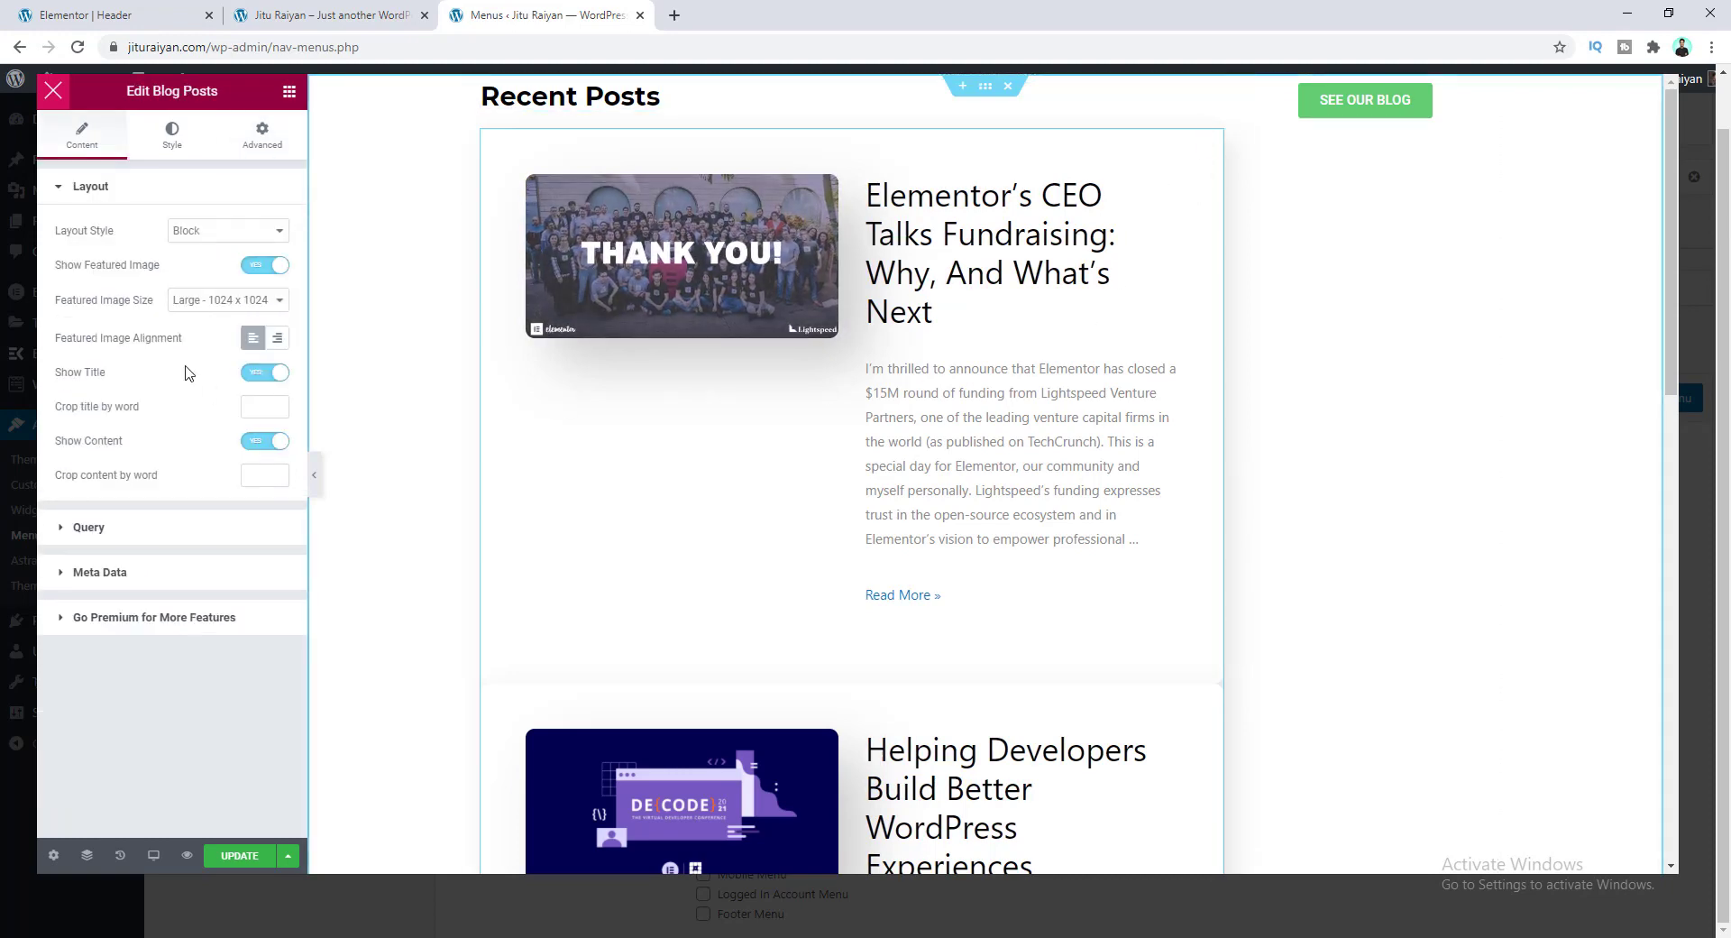
left_click(219, 233)
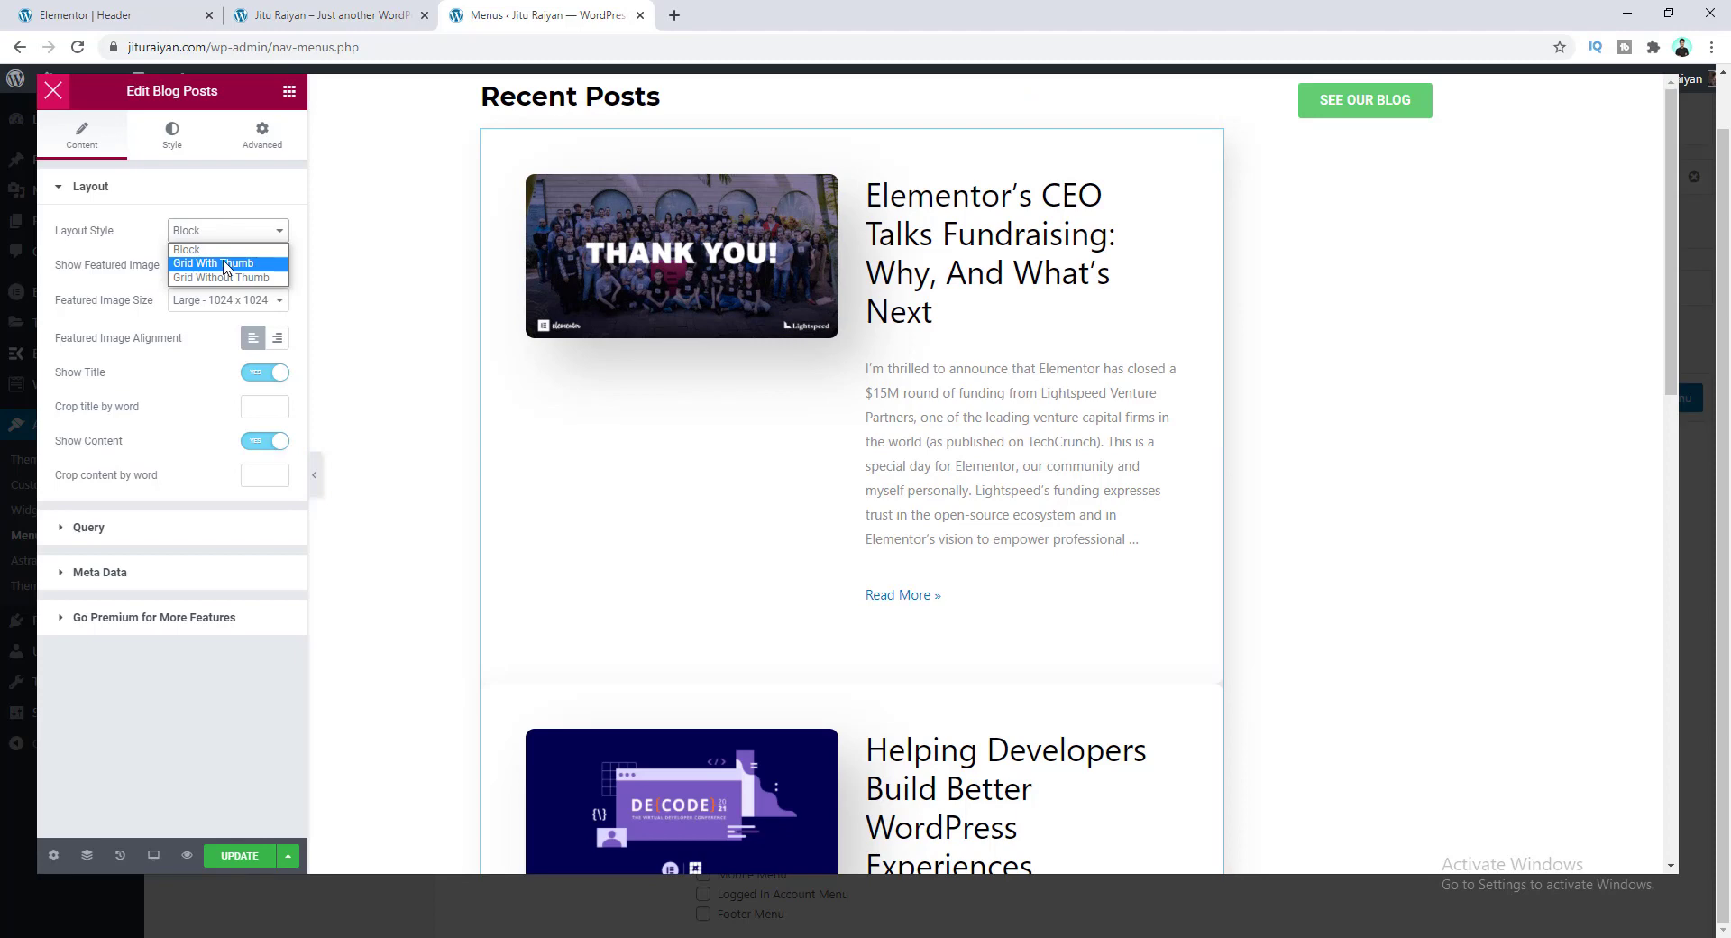
left_click(224, 264)
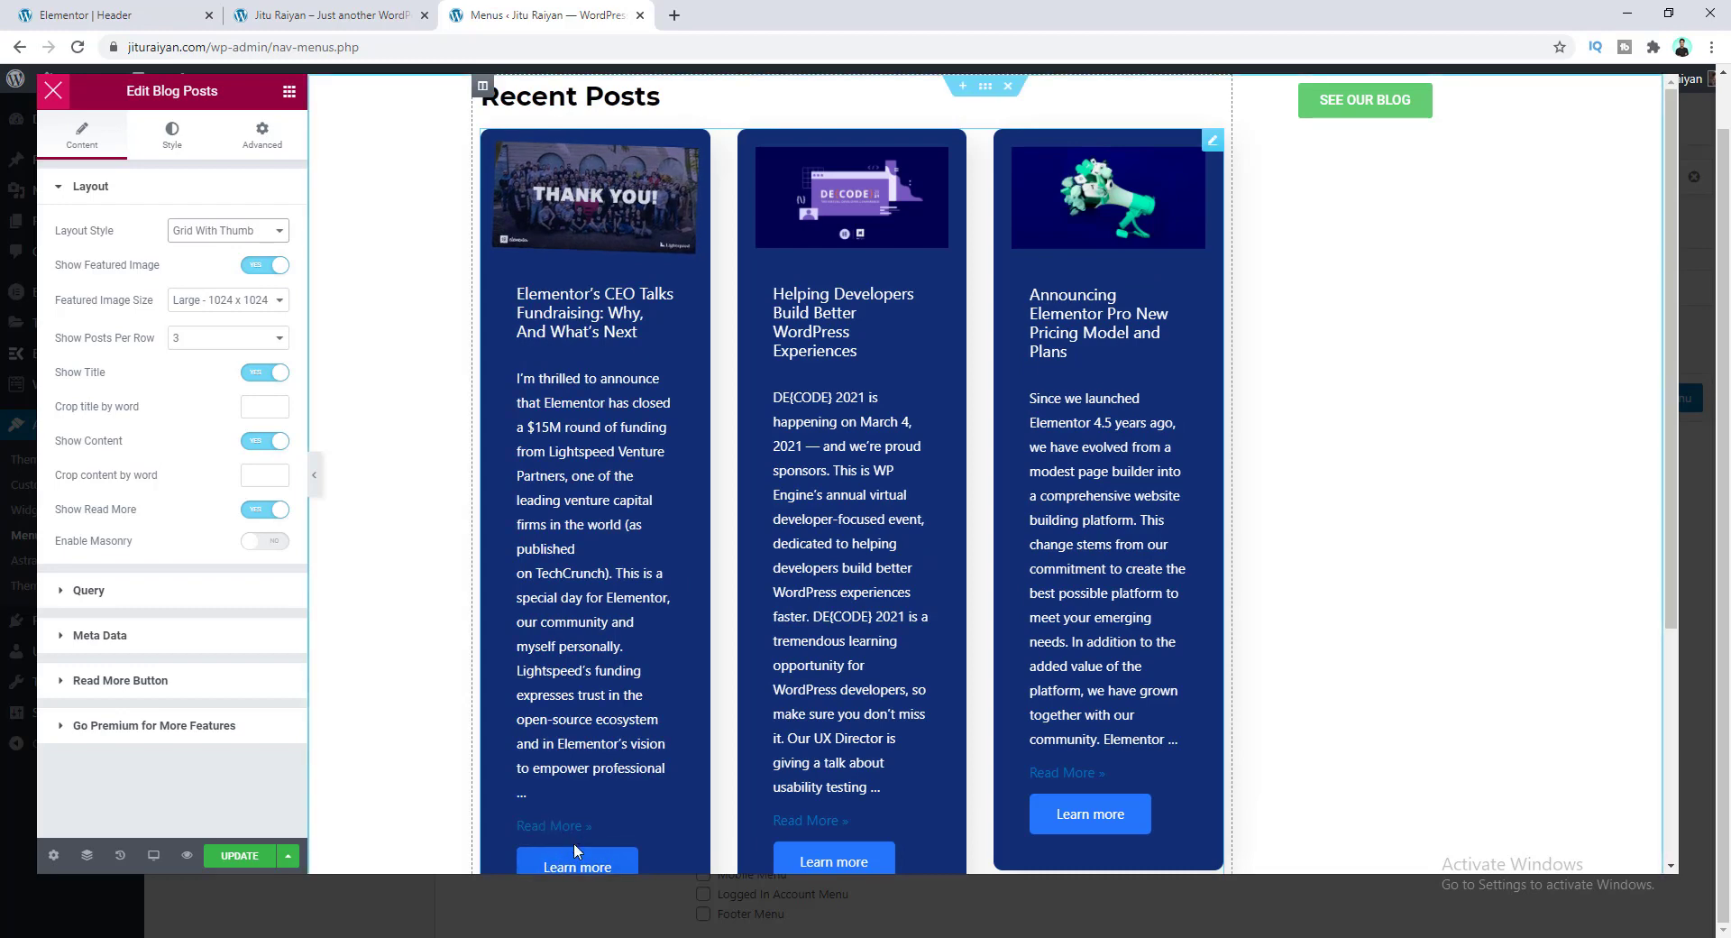
left_click(261, 446)
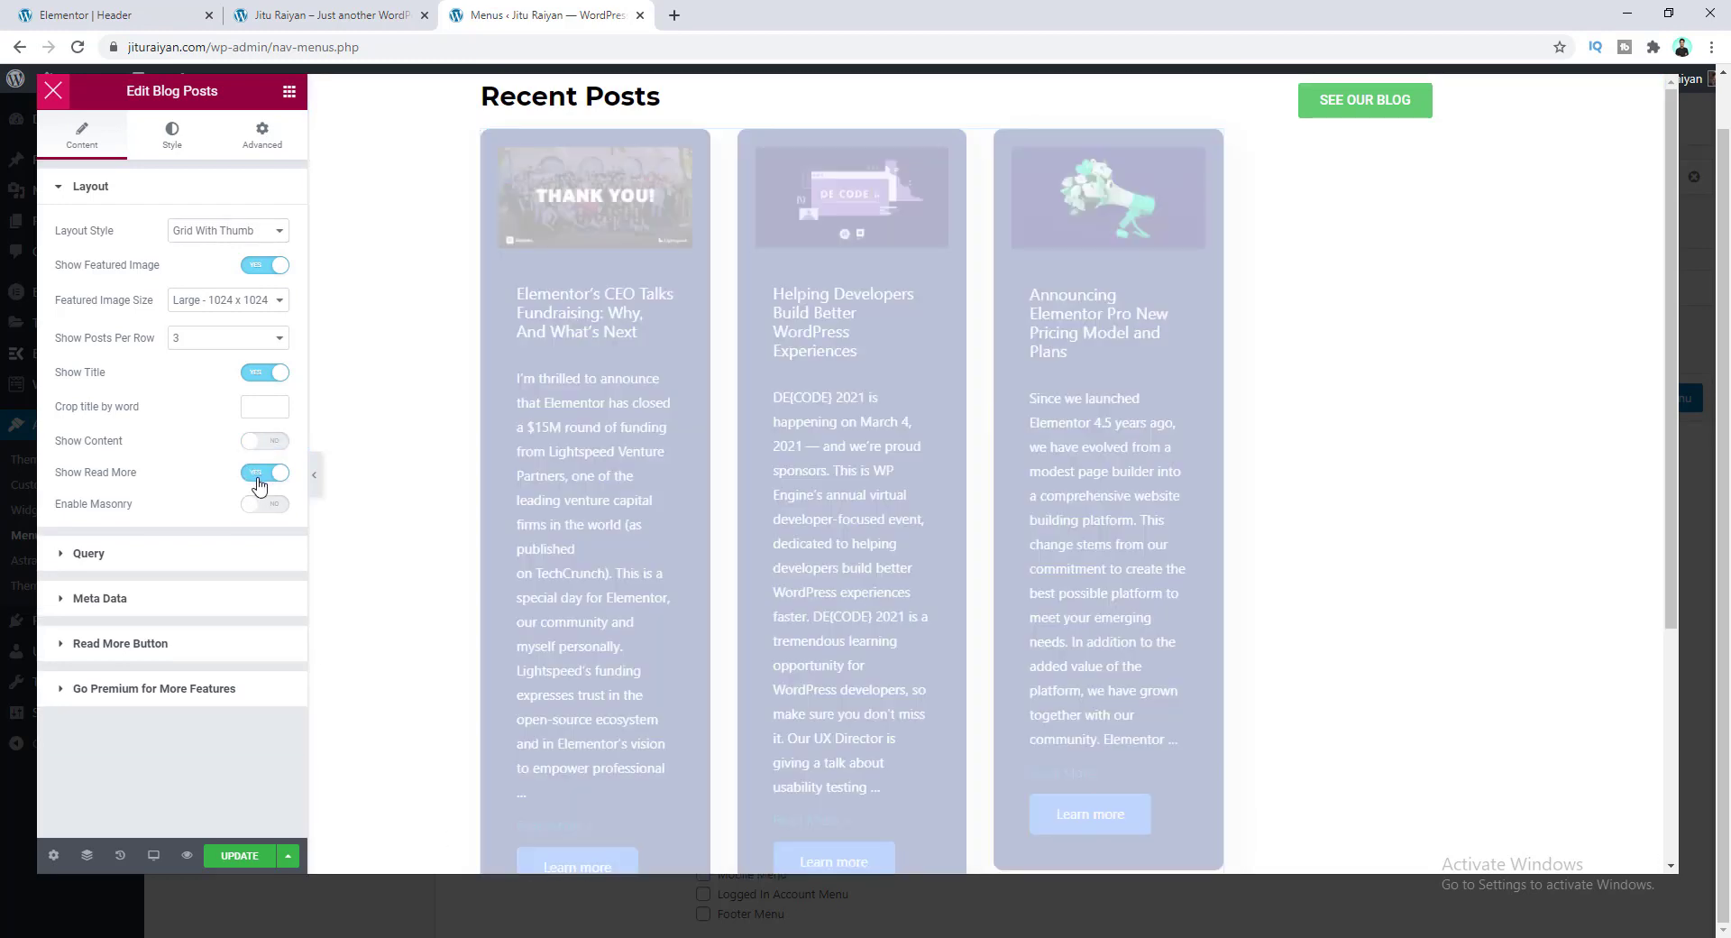
left_click(261, 473)
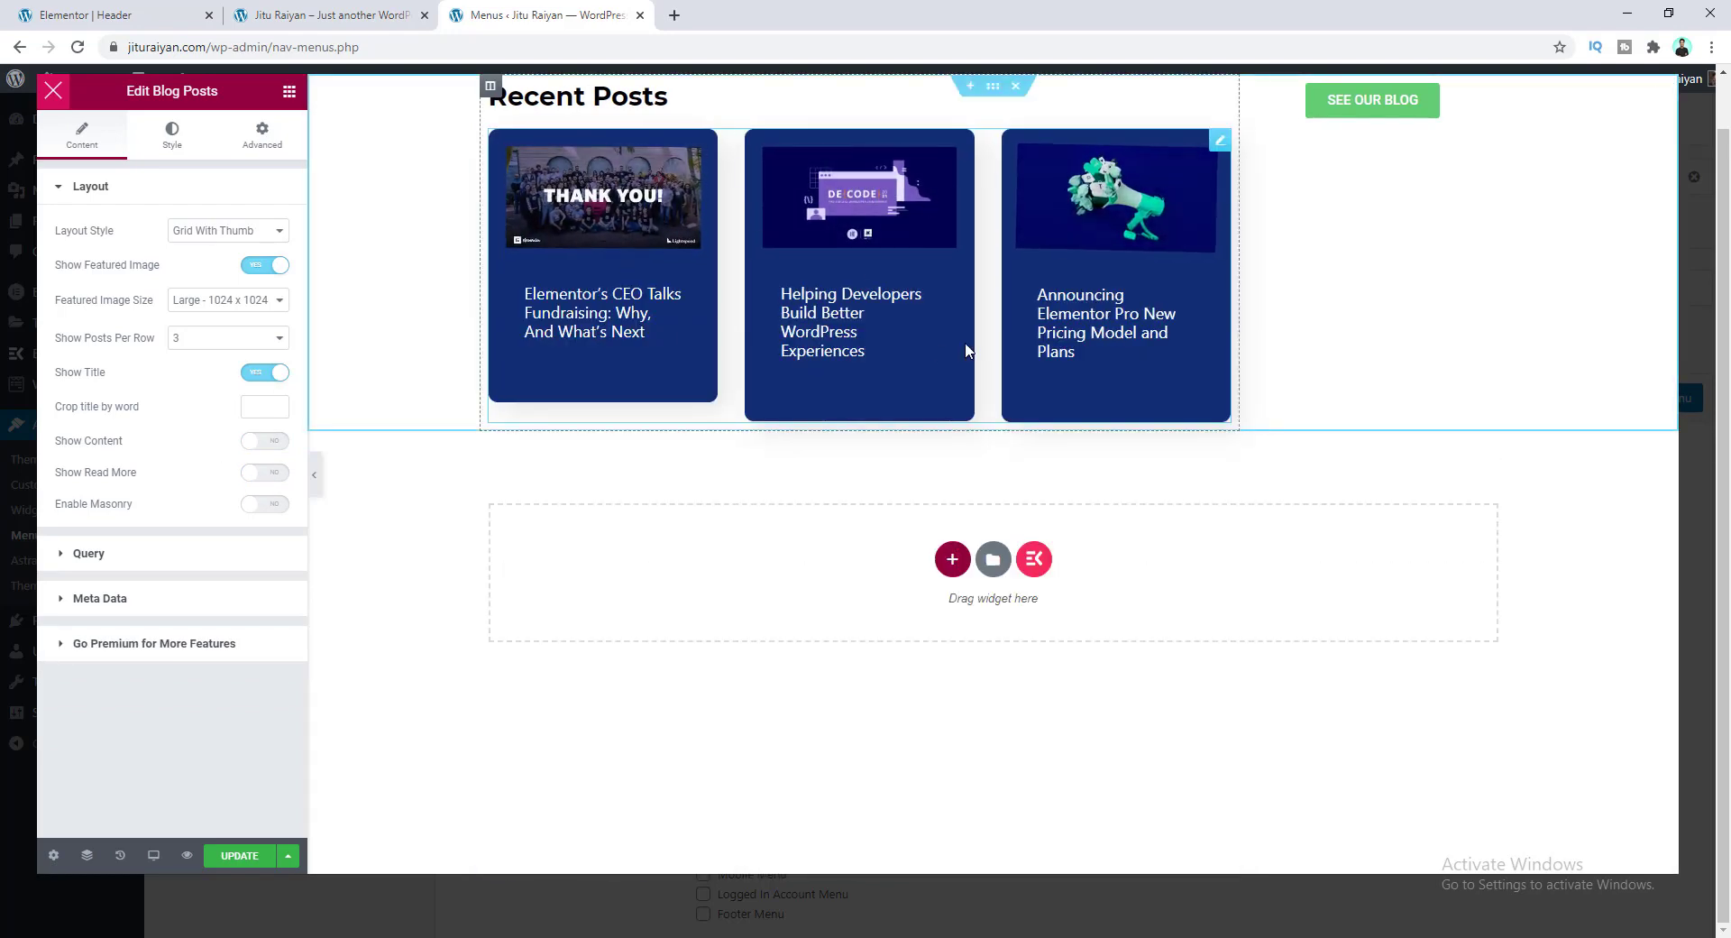
Step: Set the Blog Posts query to select posts by Recent Post
left_click(187, 559)
left_click(190, 312)
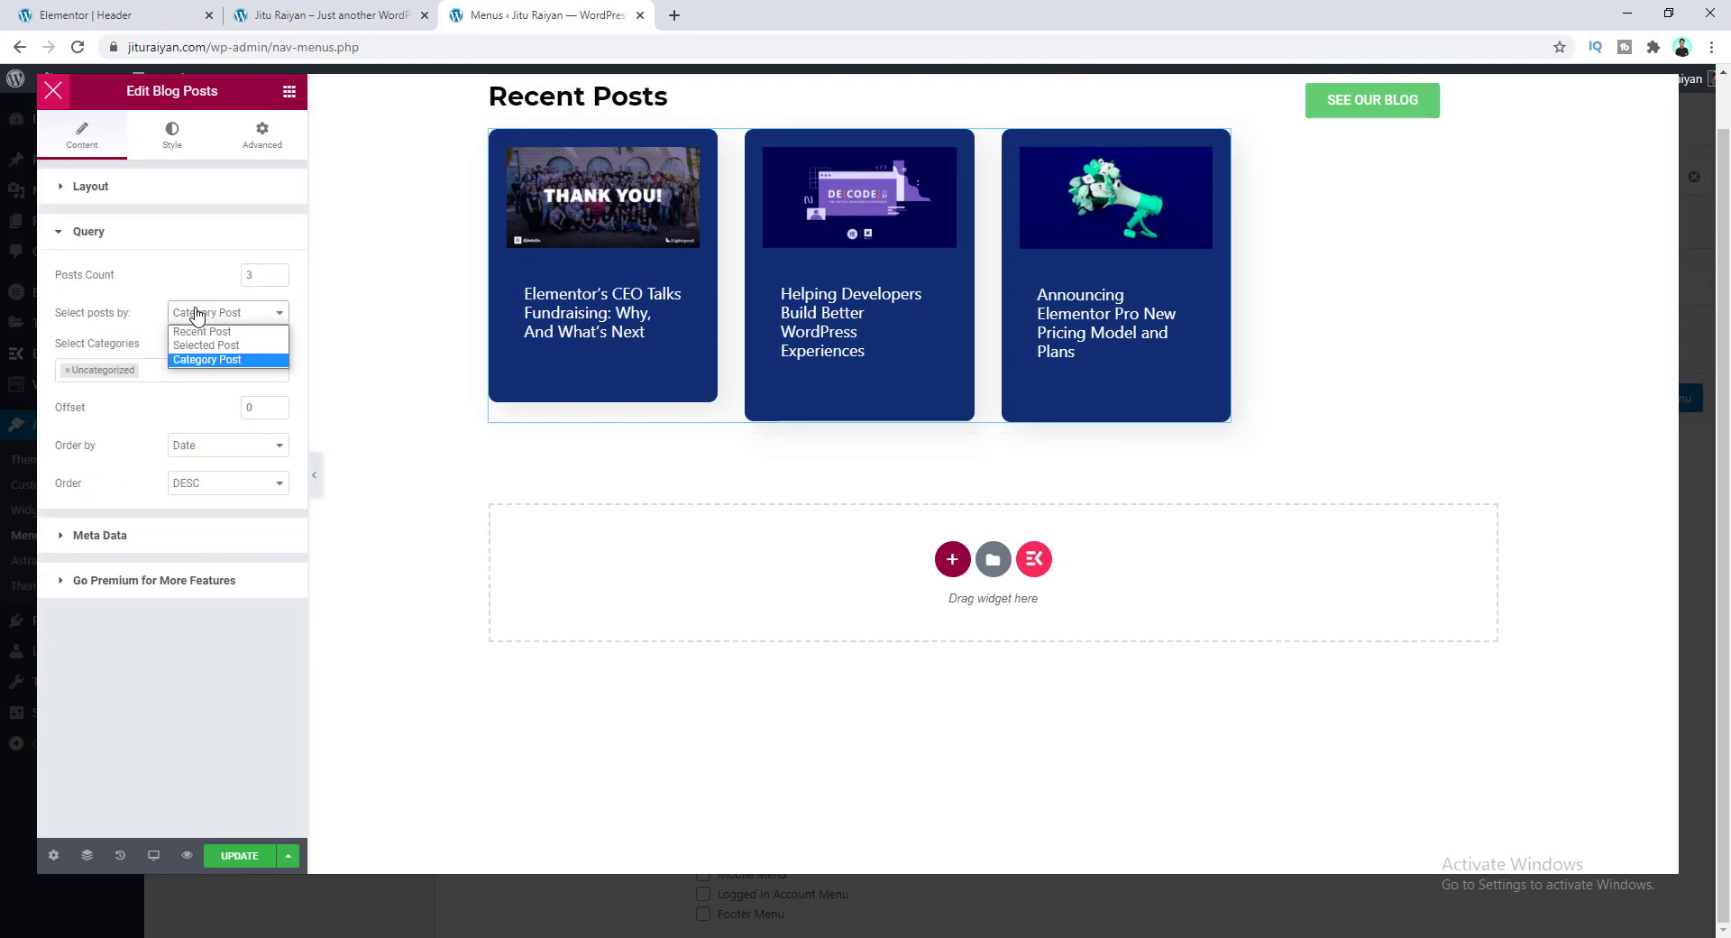
left_click(215, 339)
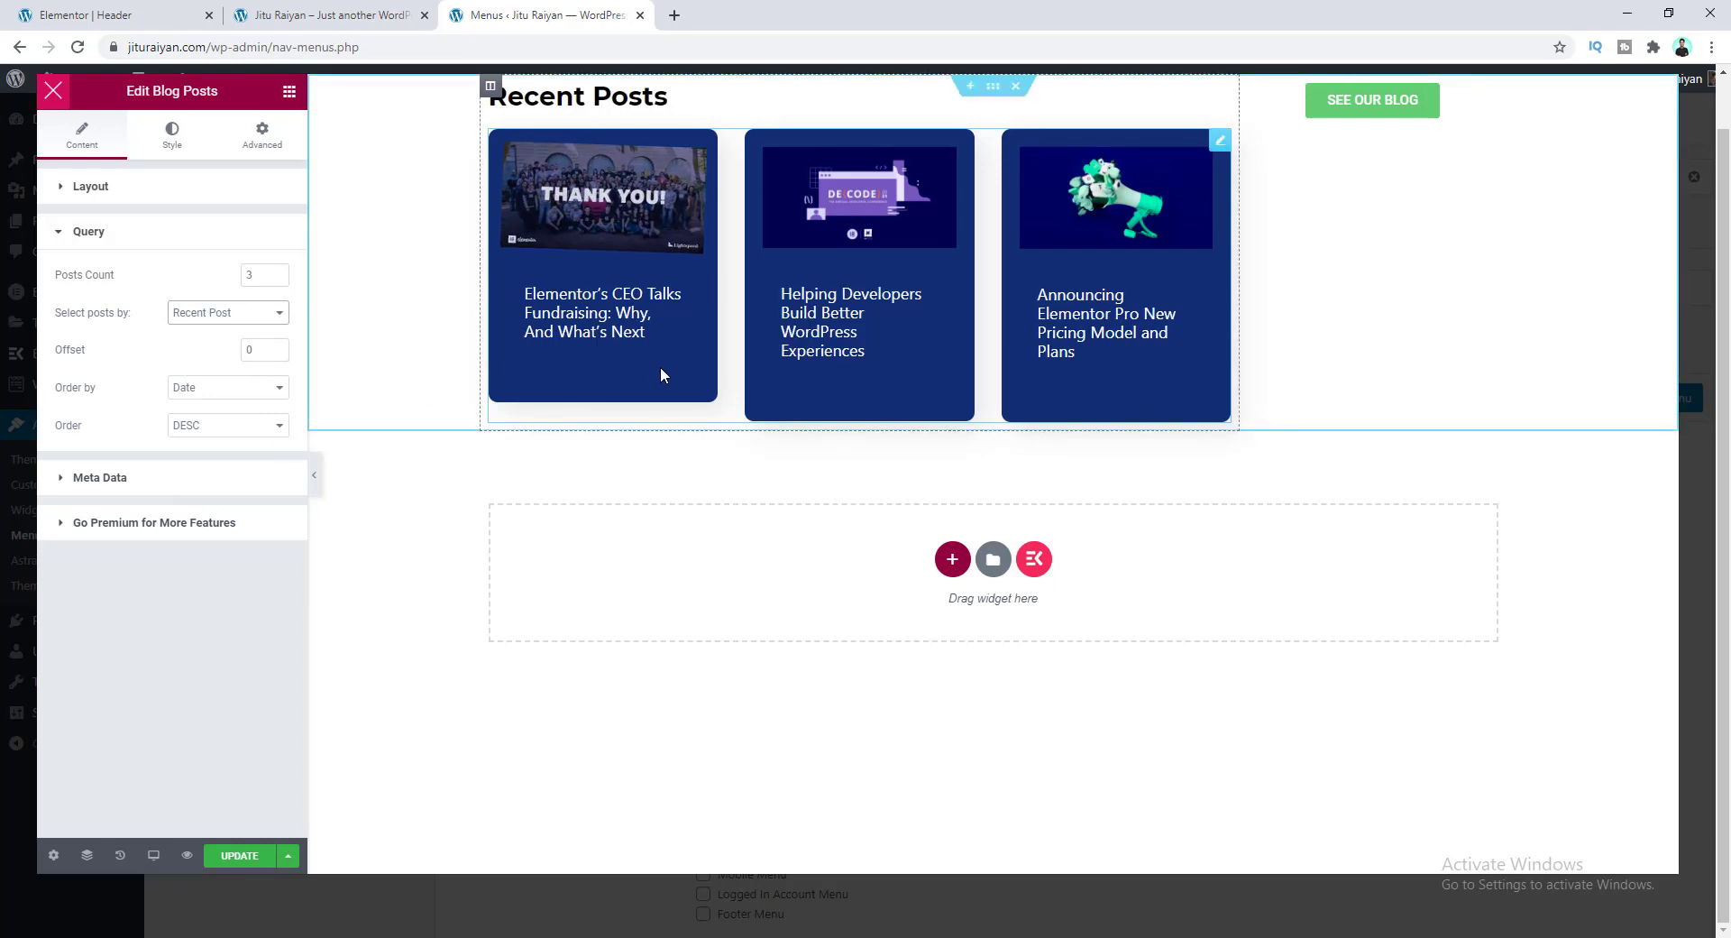
Step: Give the Blog Posts wrapper a Classic background with the fully transparent color #02010100
left_click(167, 141)
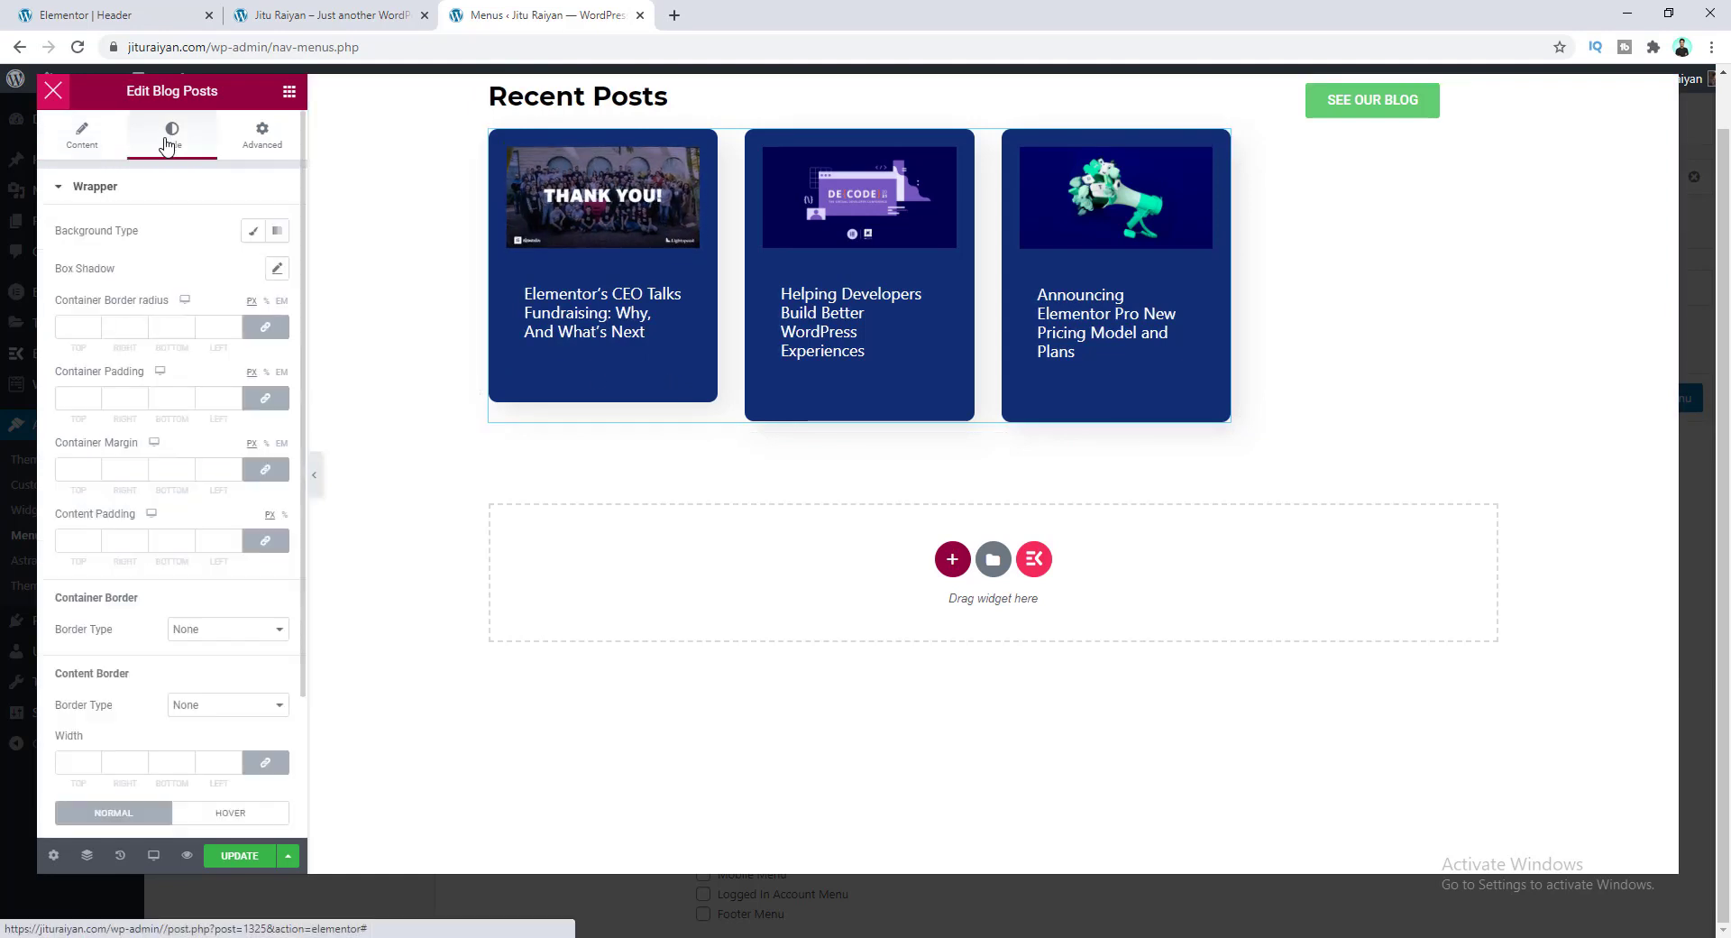
left_click(253, 231)
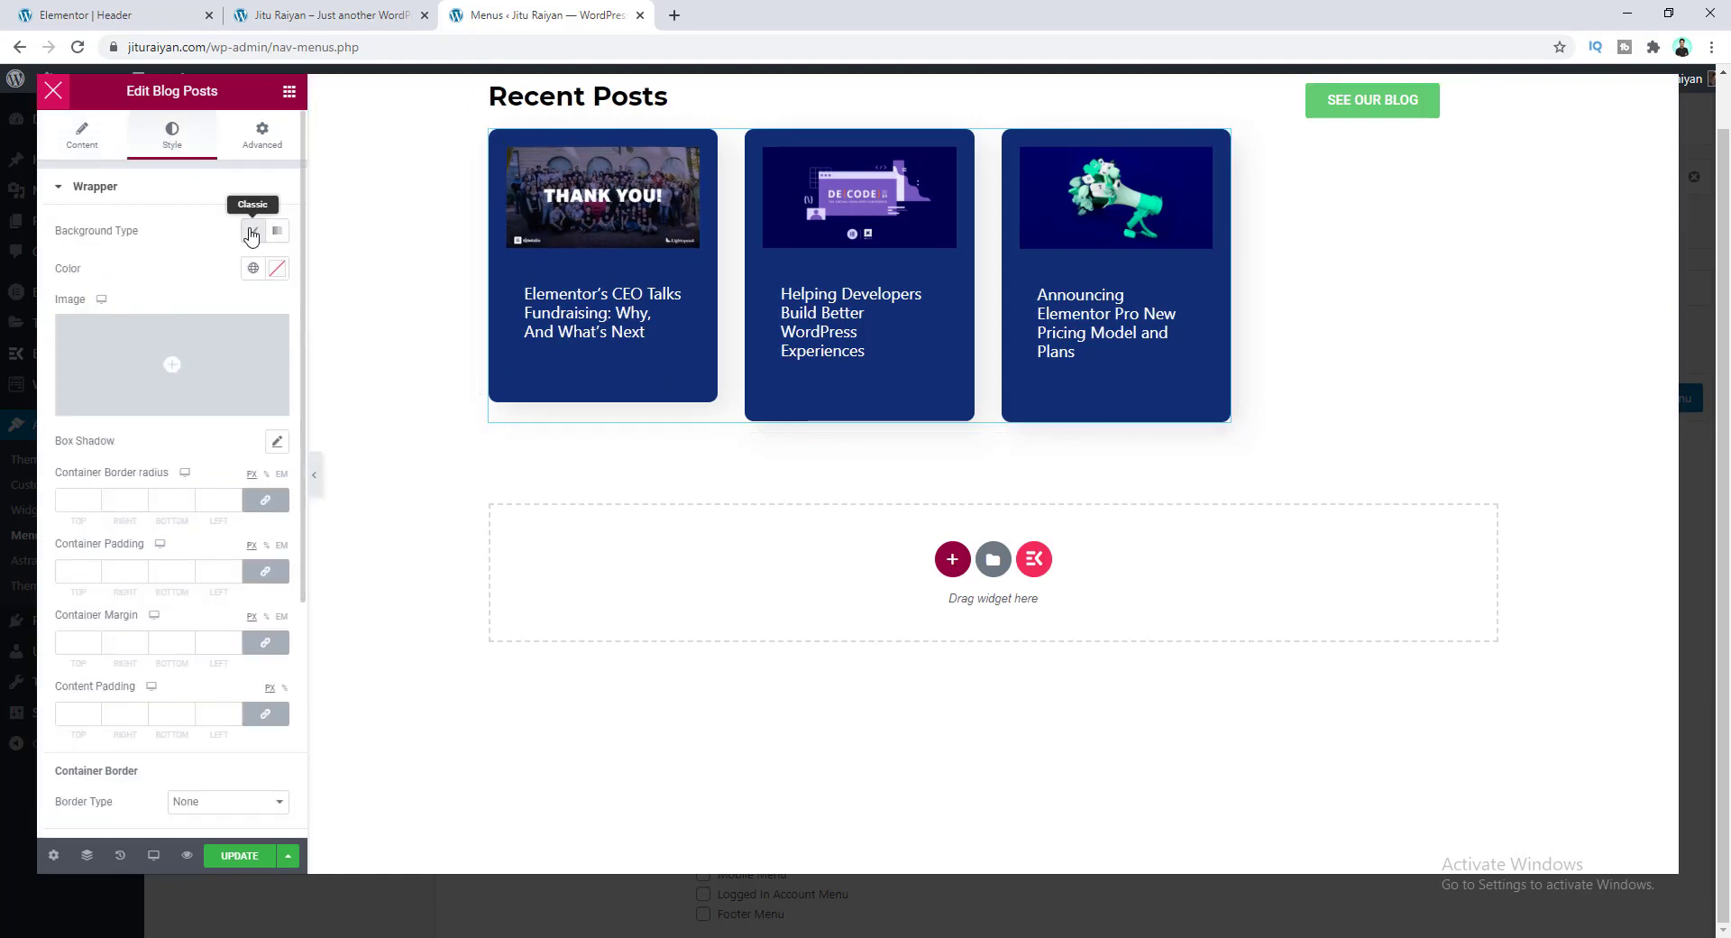
left_click(277, 268)
left_click_drag(217, 516, 71, 518)
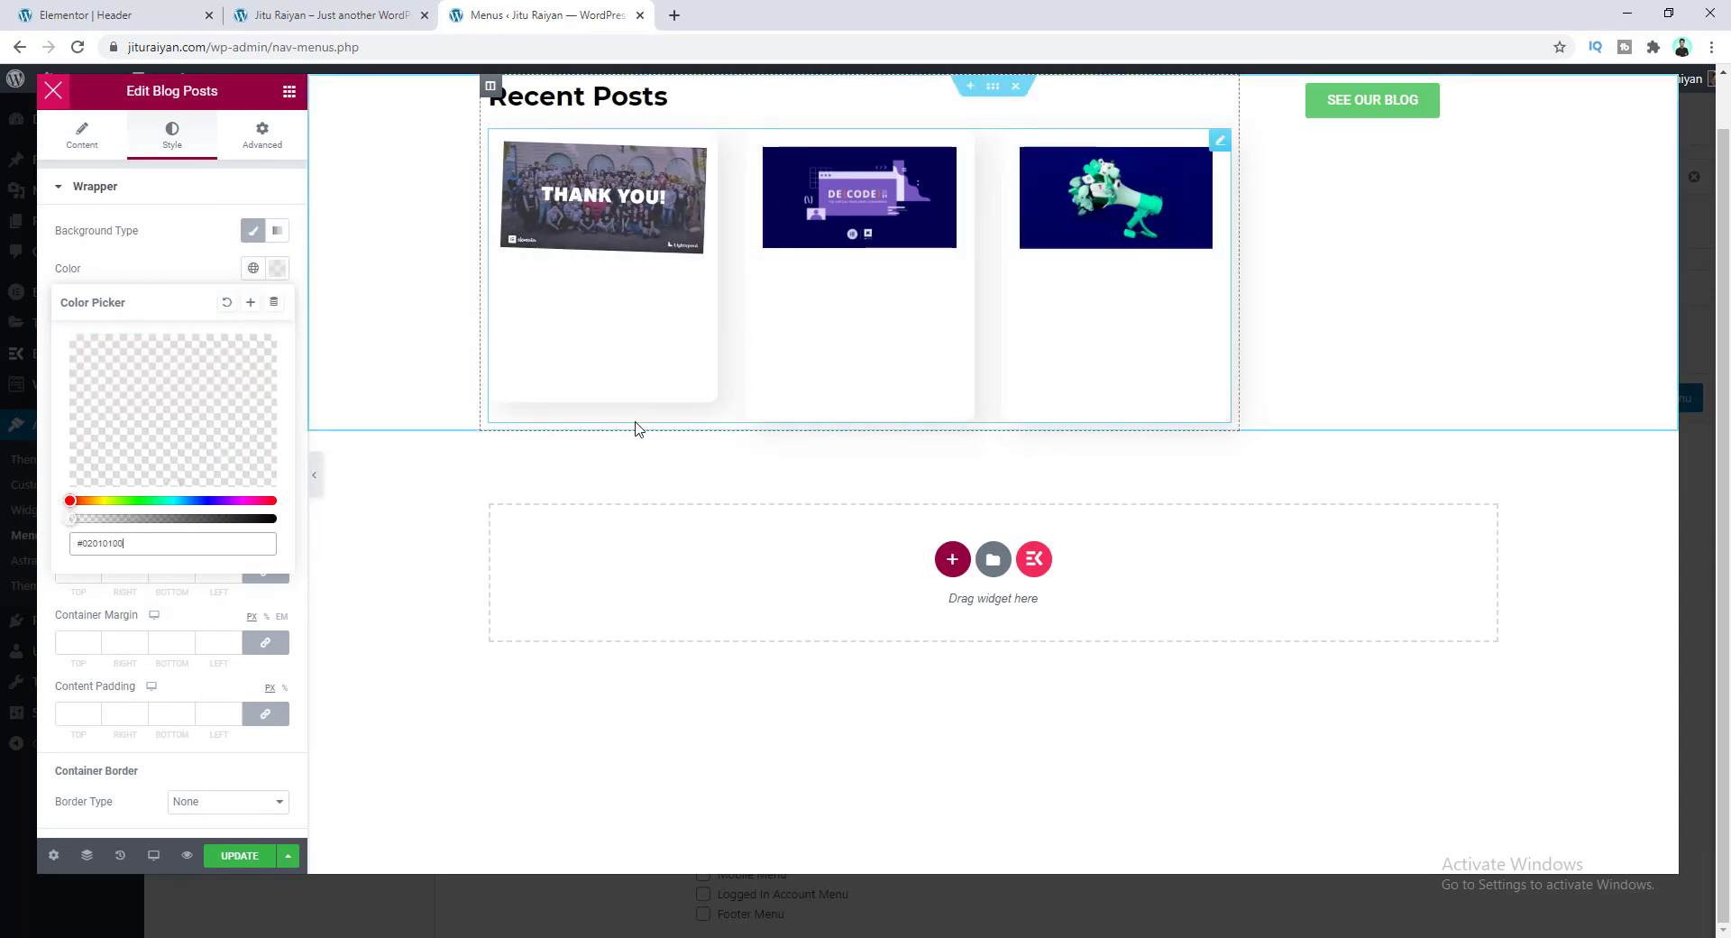
left_click(203, 272)
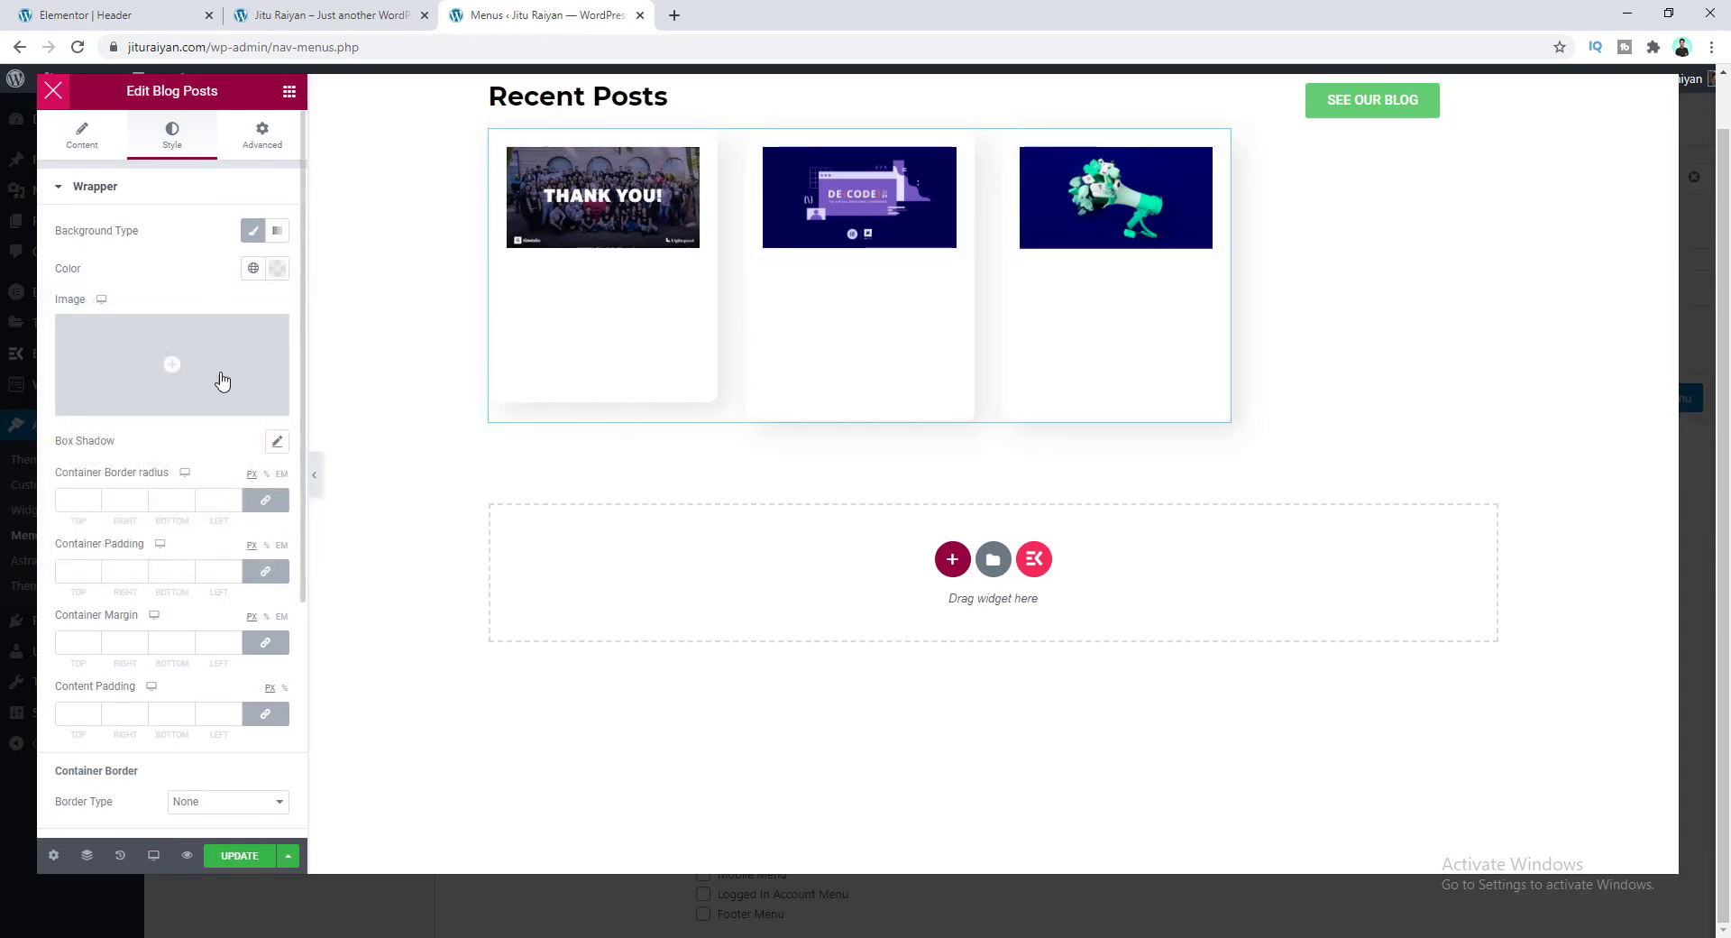
Step: Hide the Blog Posts wrapper's box shadow by lowering the shadow color's opacity to transparent
left_click(275, 442)
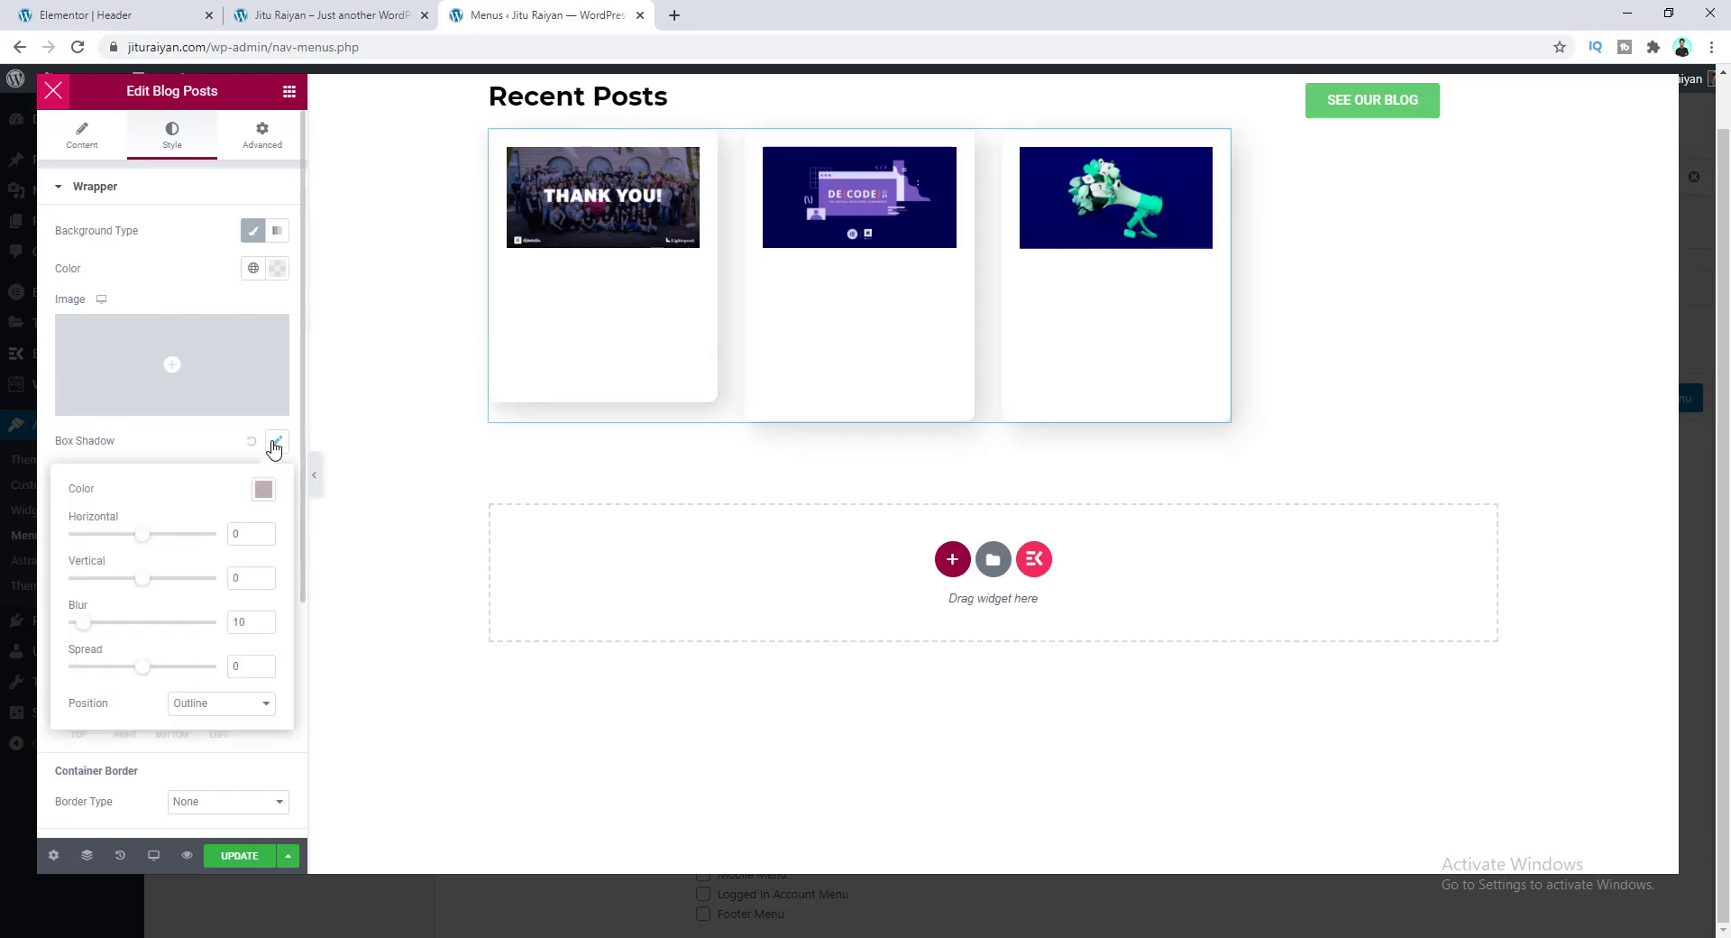
left_click(263, 491)
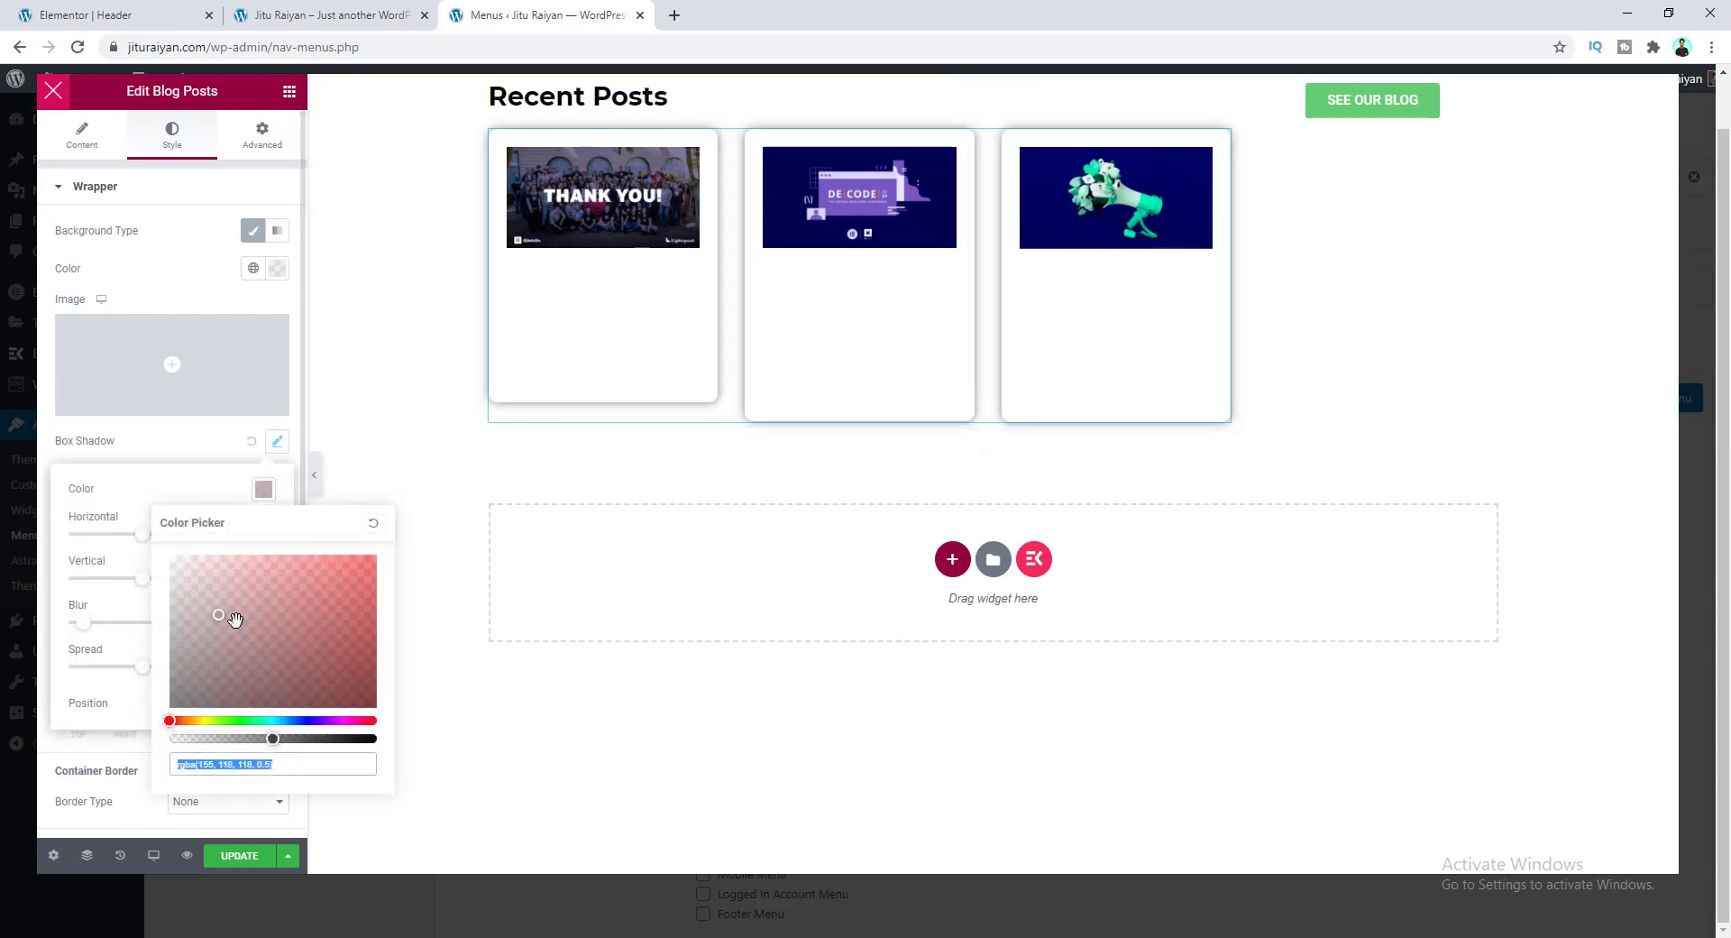
left_click_drag(278, 747, 181, 740)
left_click(325, 451)
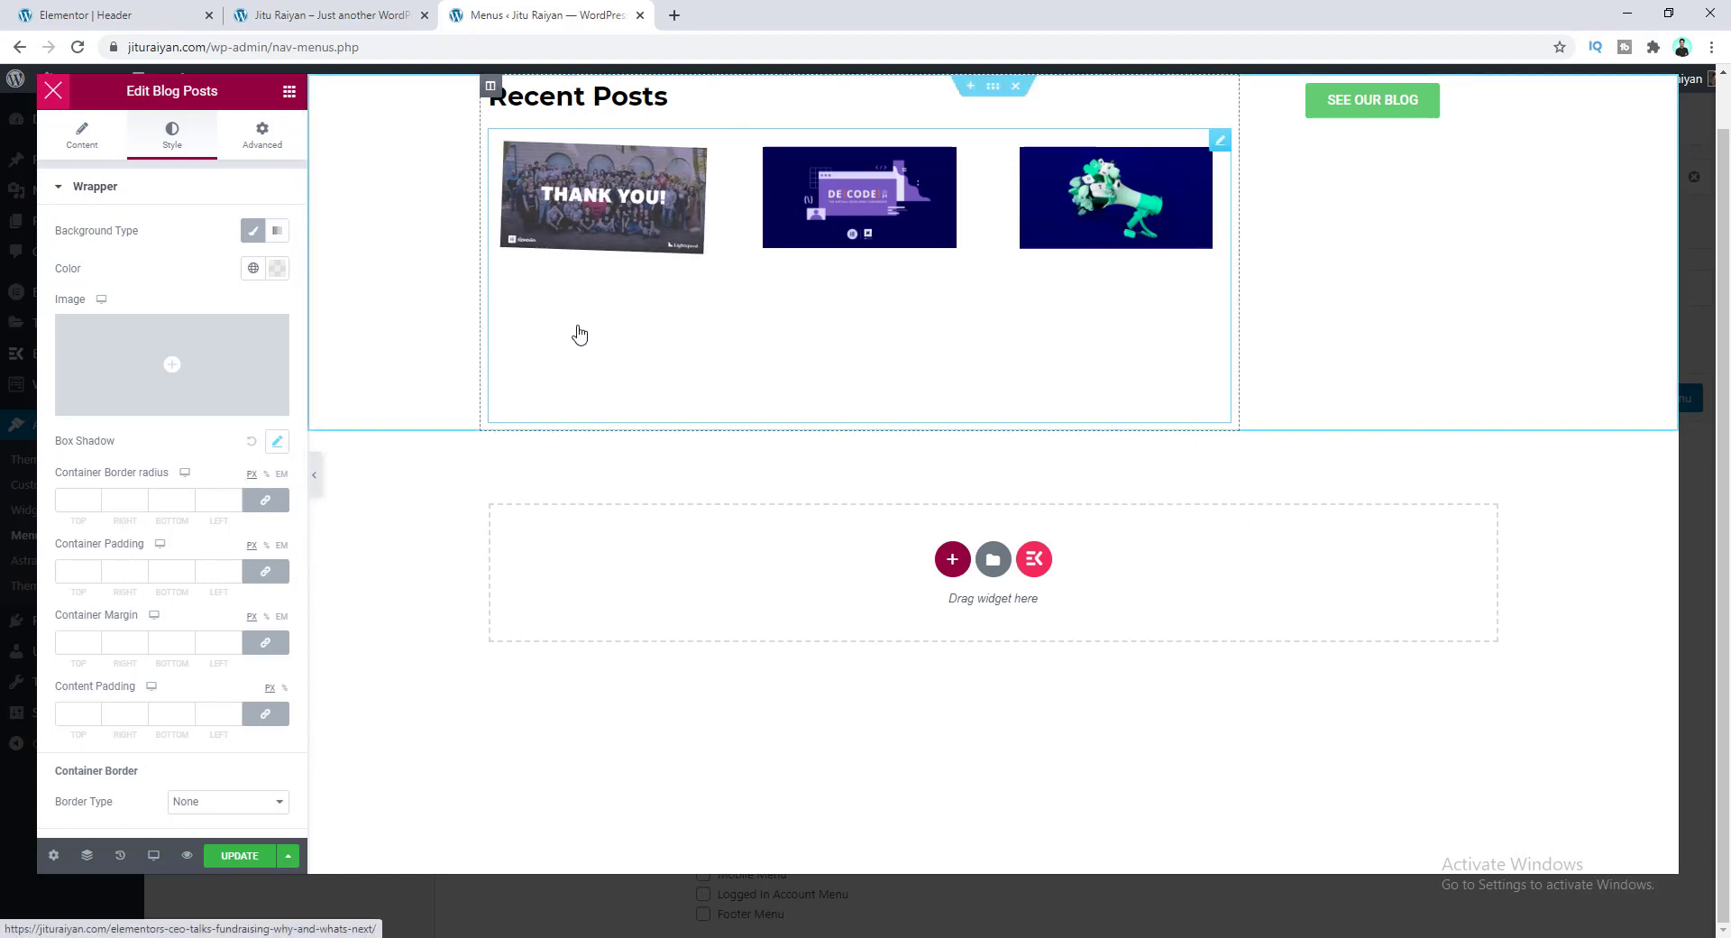
Step: Set the normal title color of the Blog Posts widget to black
scroll(201, 540, "down", 5)
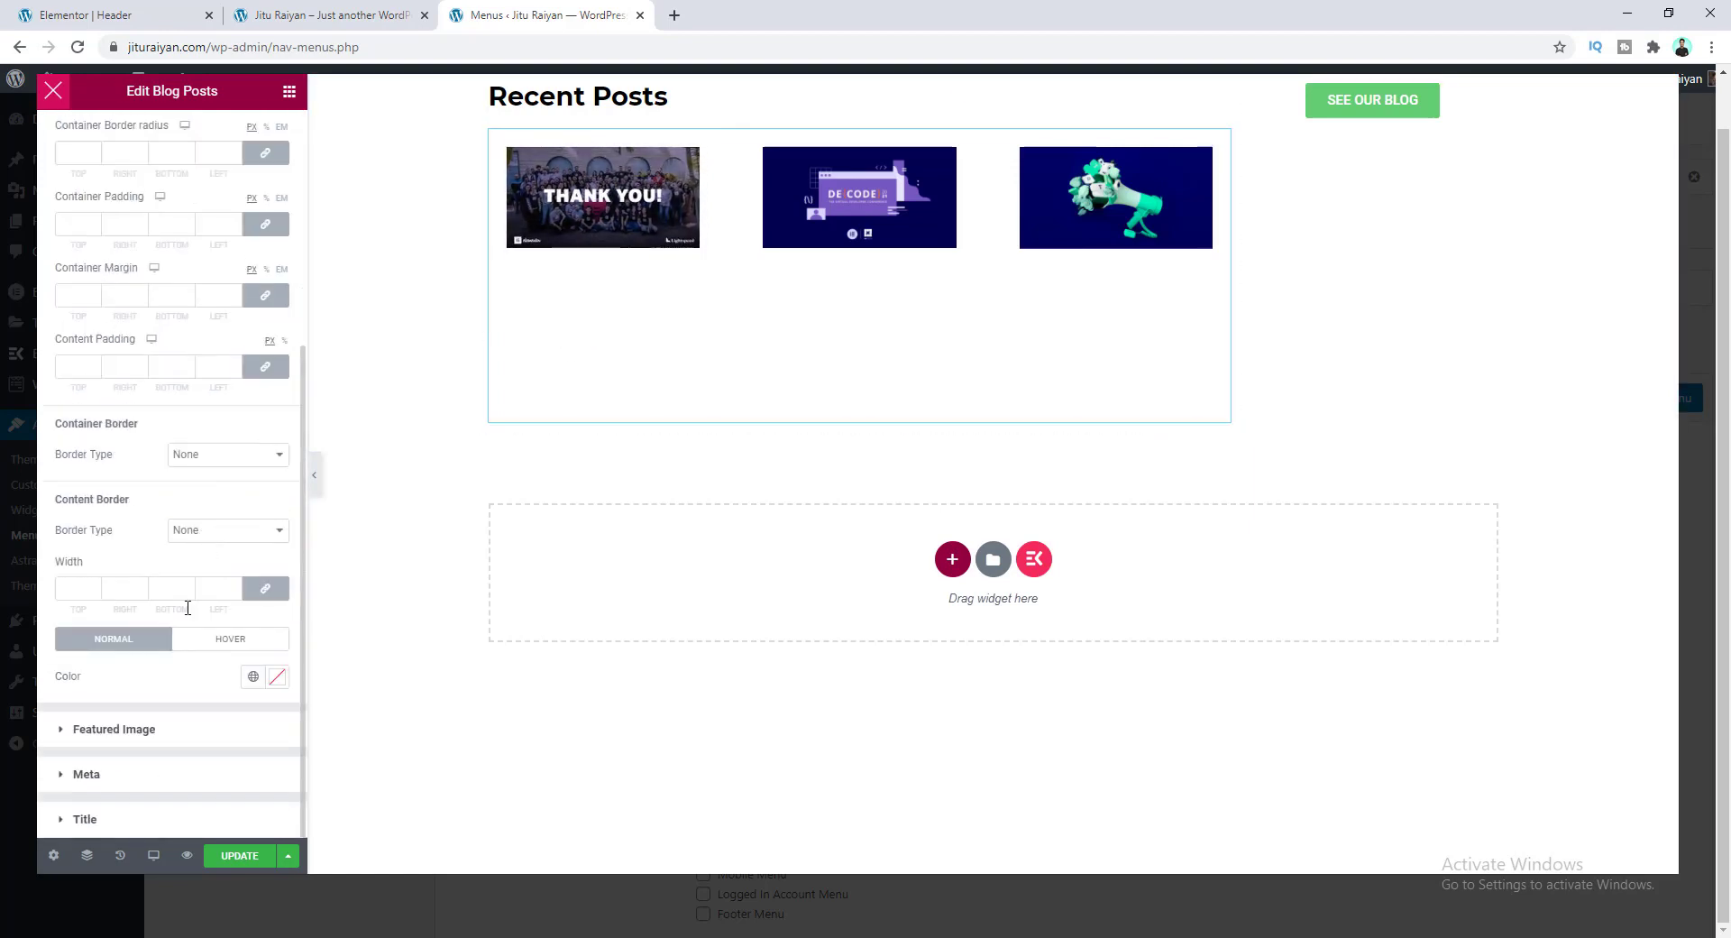
left_click(113, 818)
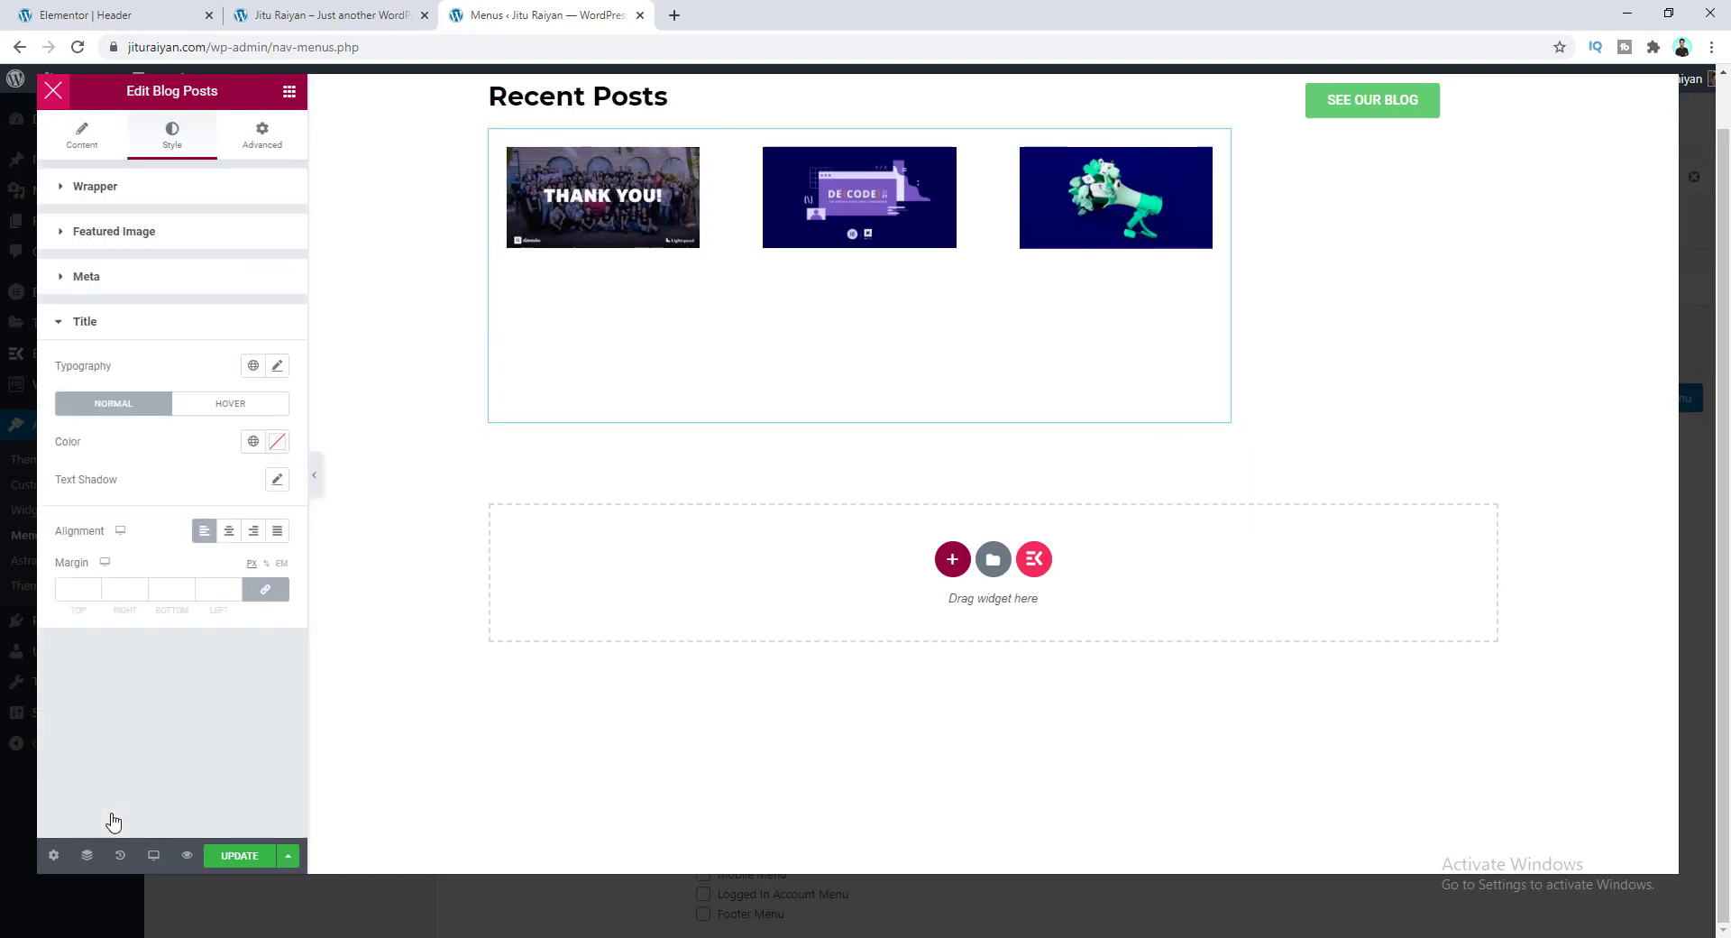
left_click(275, 444)
left_click_drag(108, 631, 56, 676)
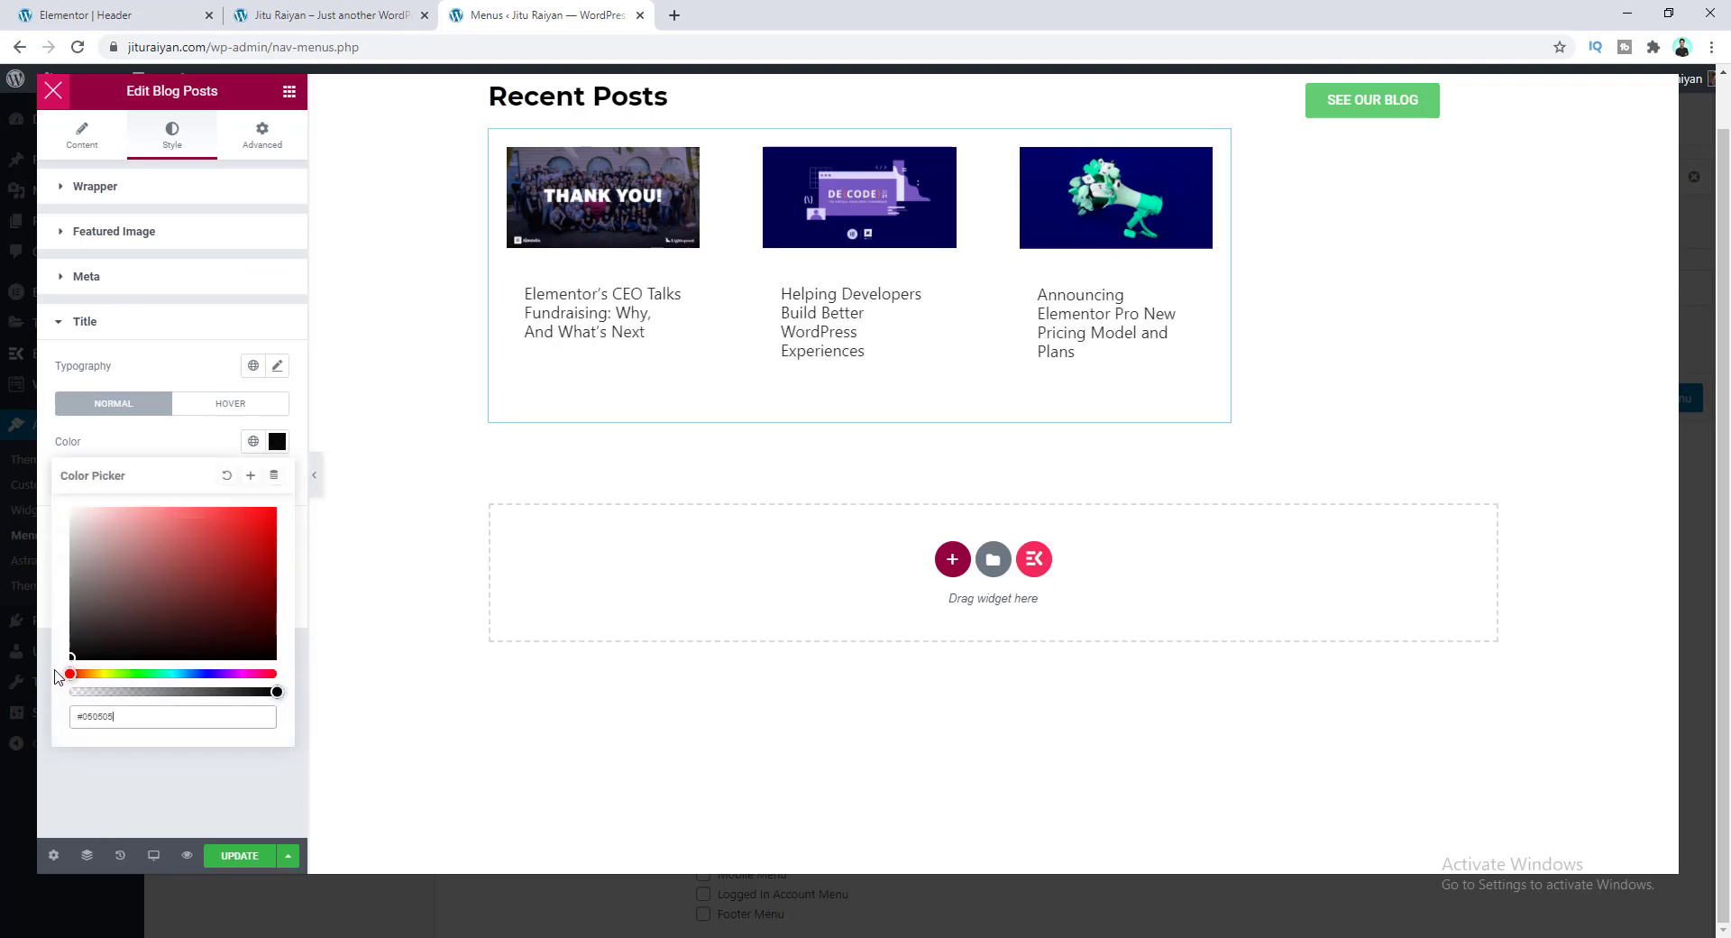
left_click(153, 448)
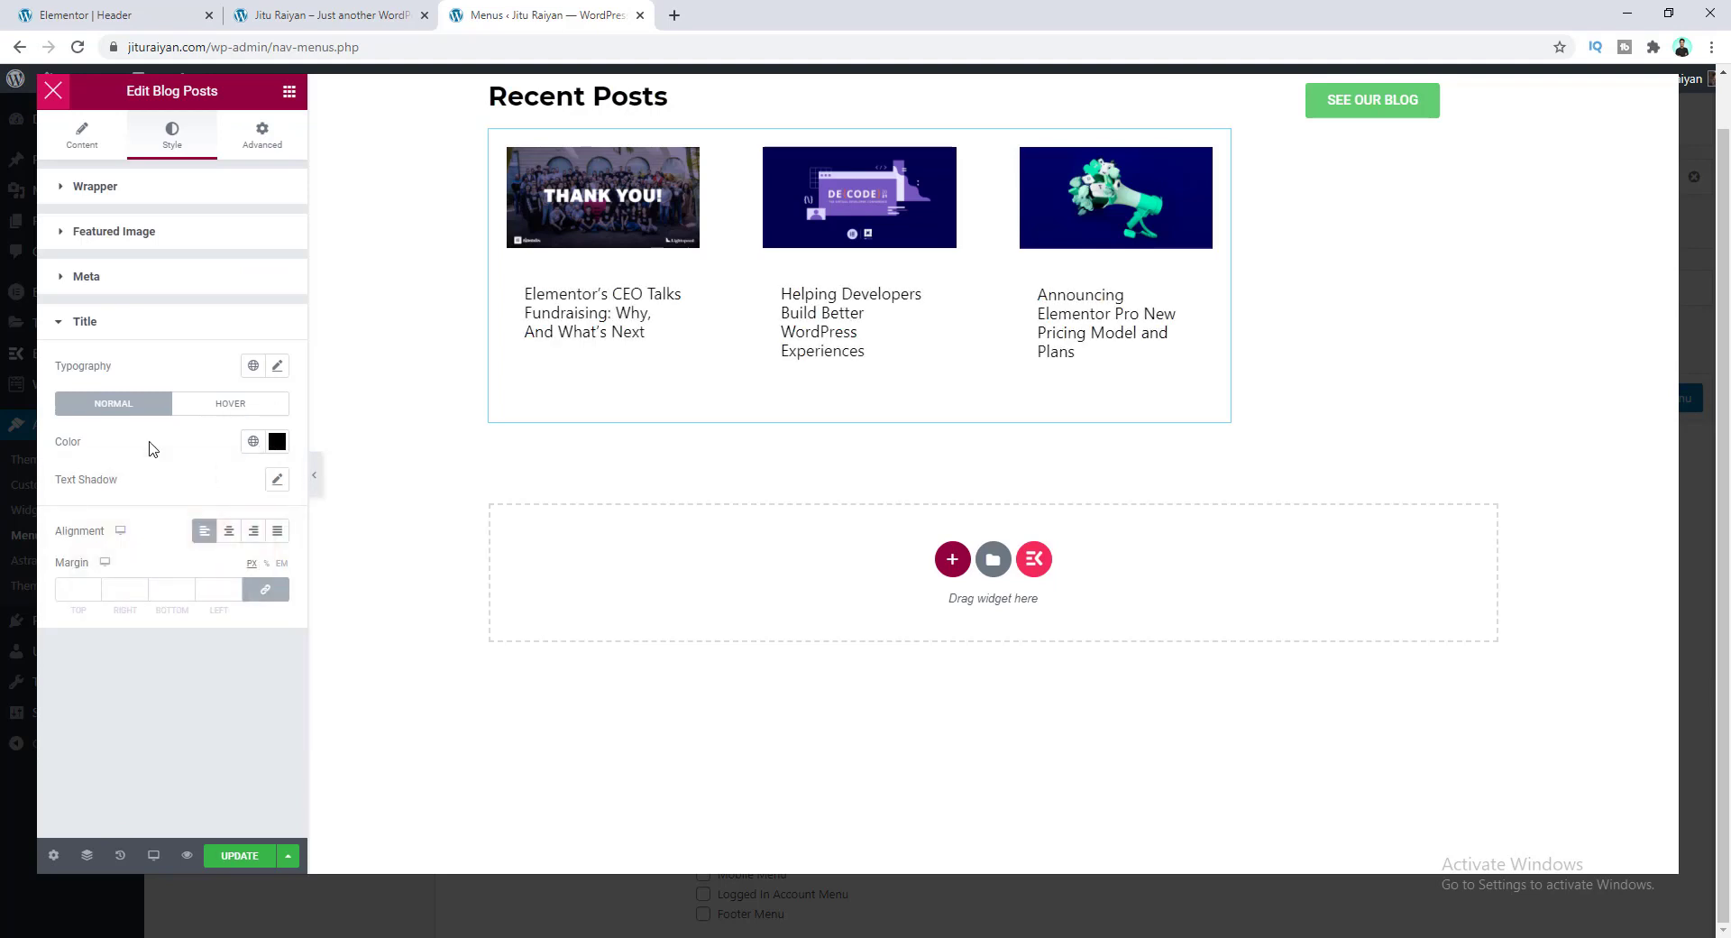
Step: Set the Blog Posts title typography to the Lato family at 16 px with a 1.5 em line height
left_click(279, 368)
left_click(242, 451)
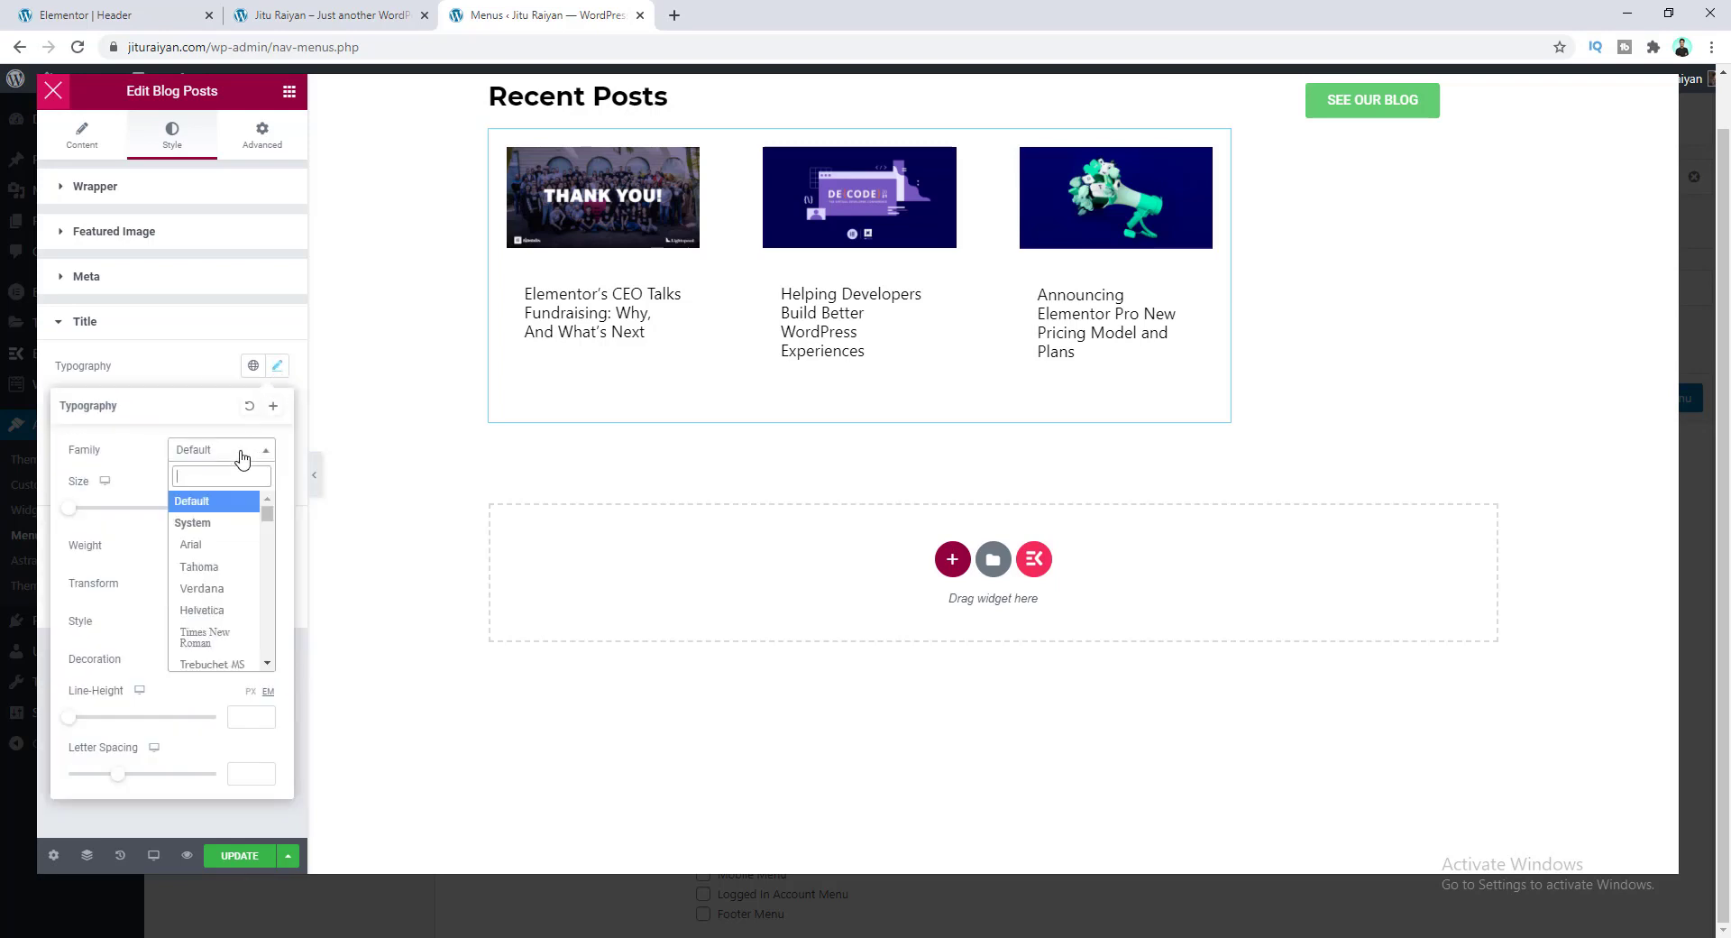
type("L")
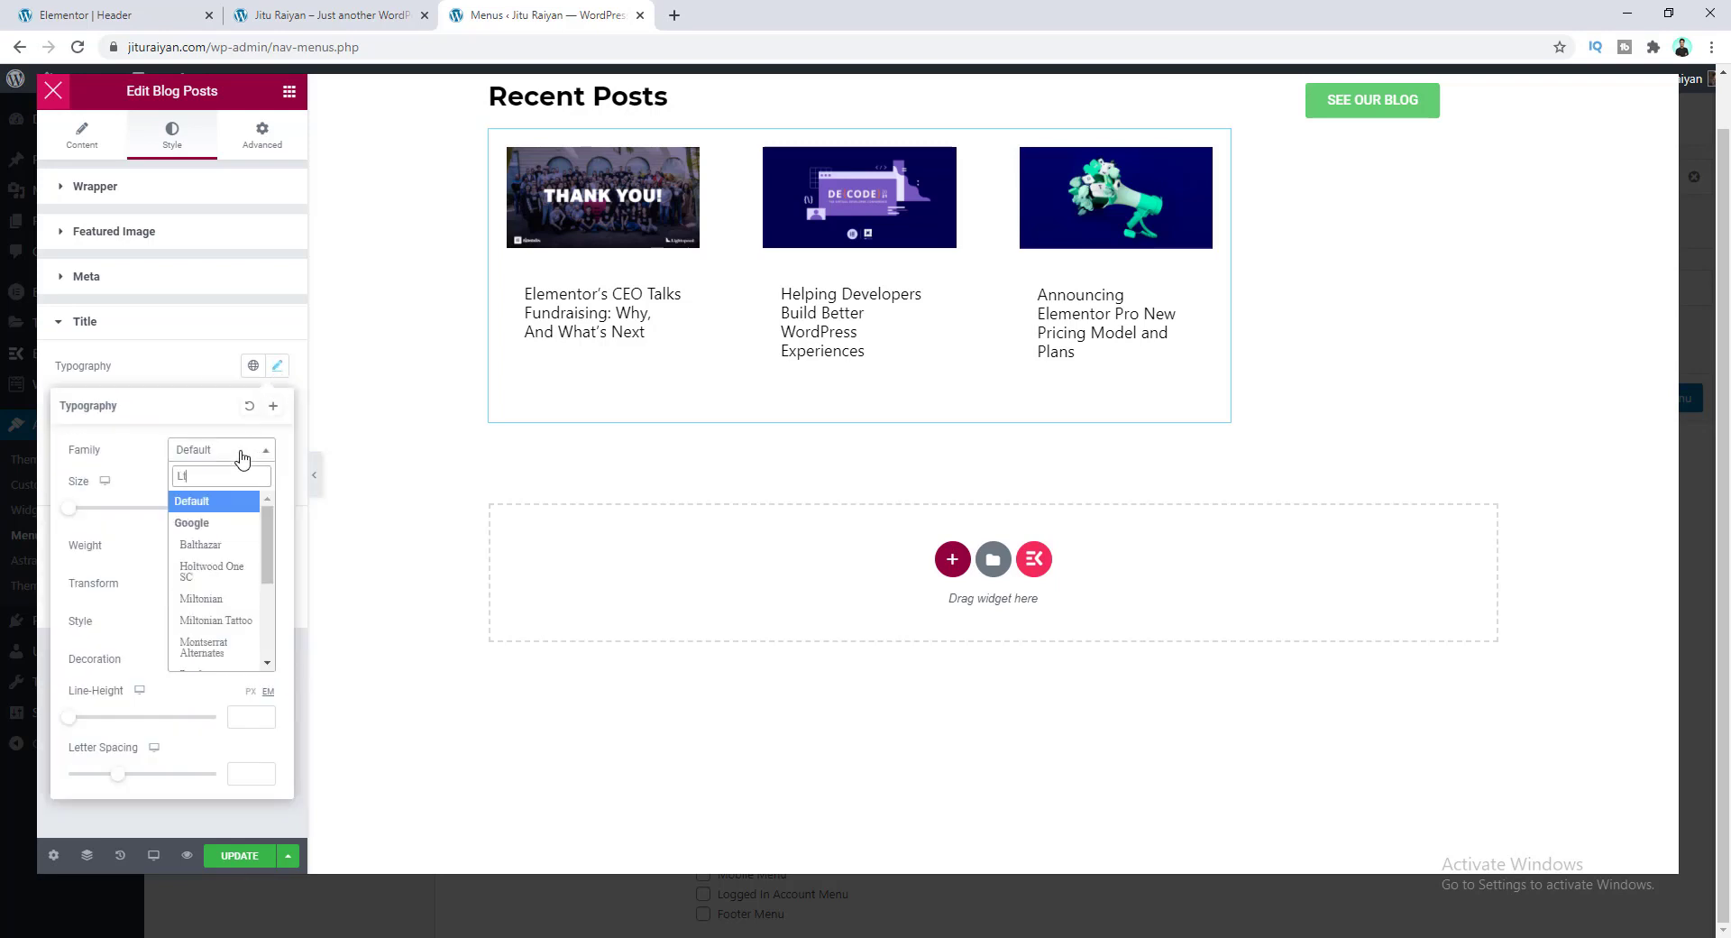
type("ato")
left_click(237, 526)
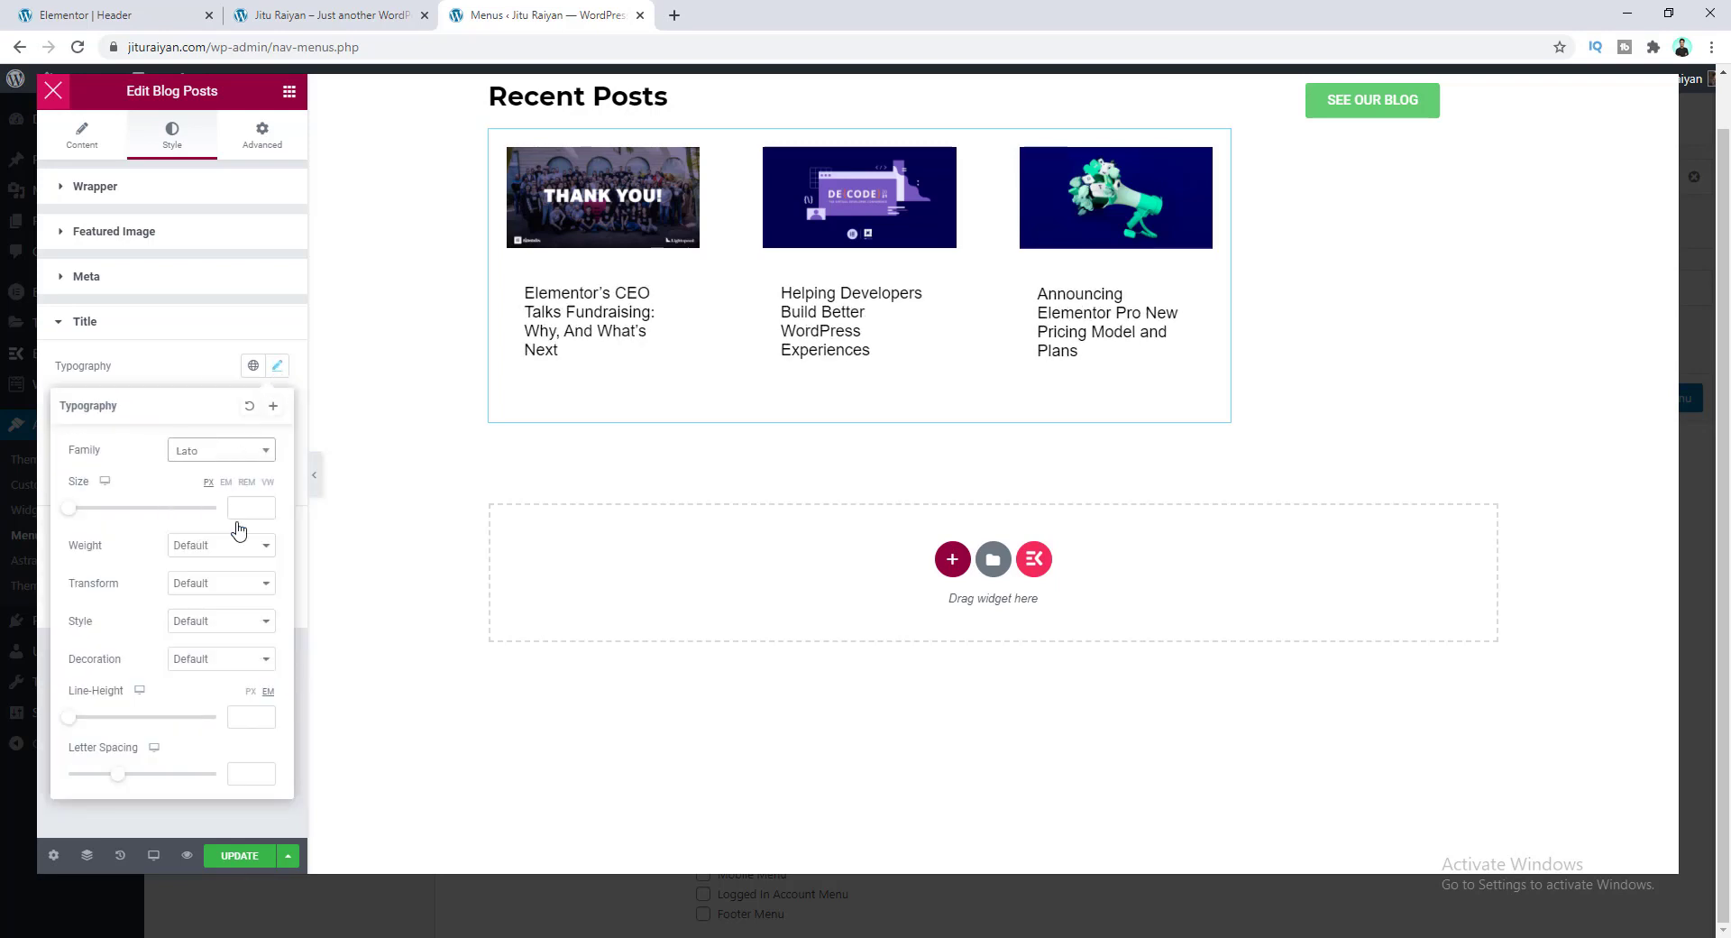
left_click_drag(72, 515, 82, 521)
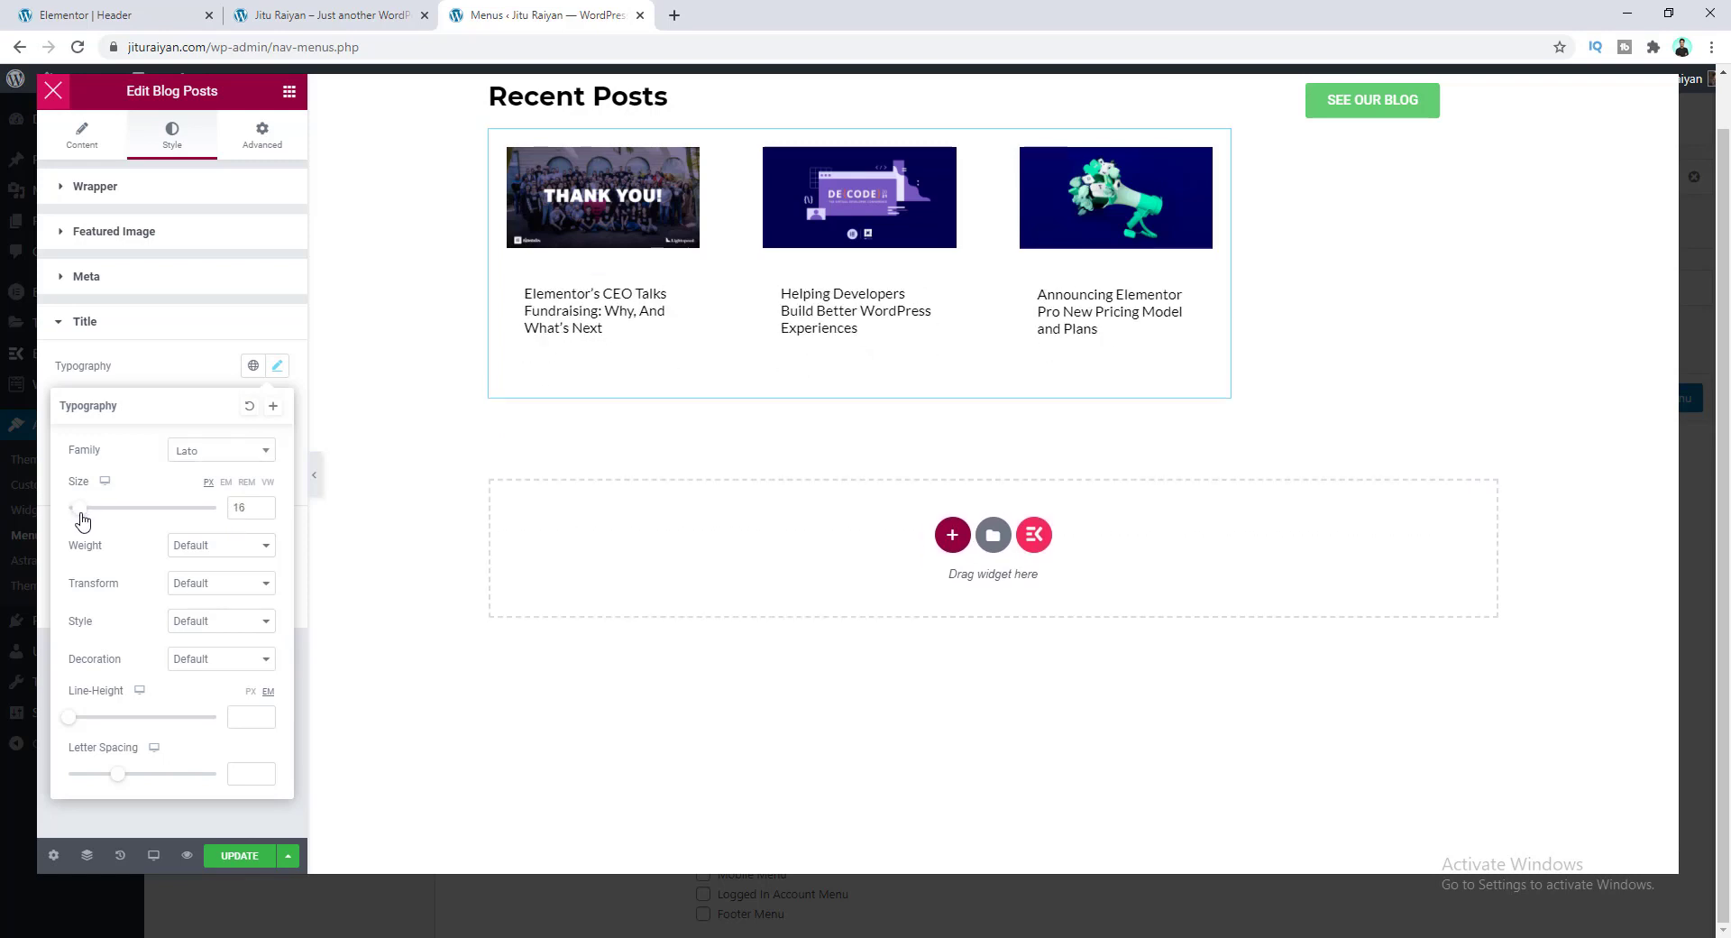
left_click(242, 717)
type("1")
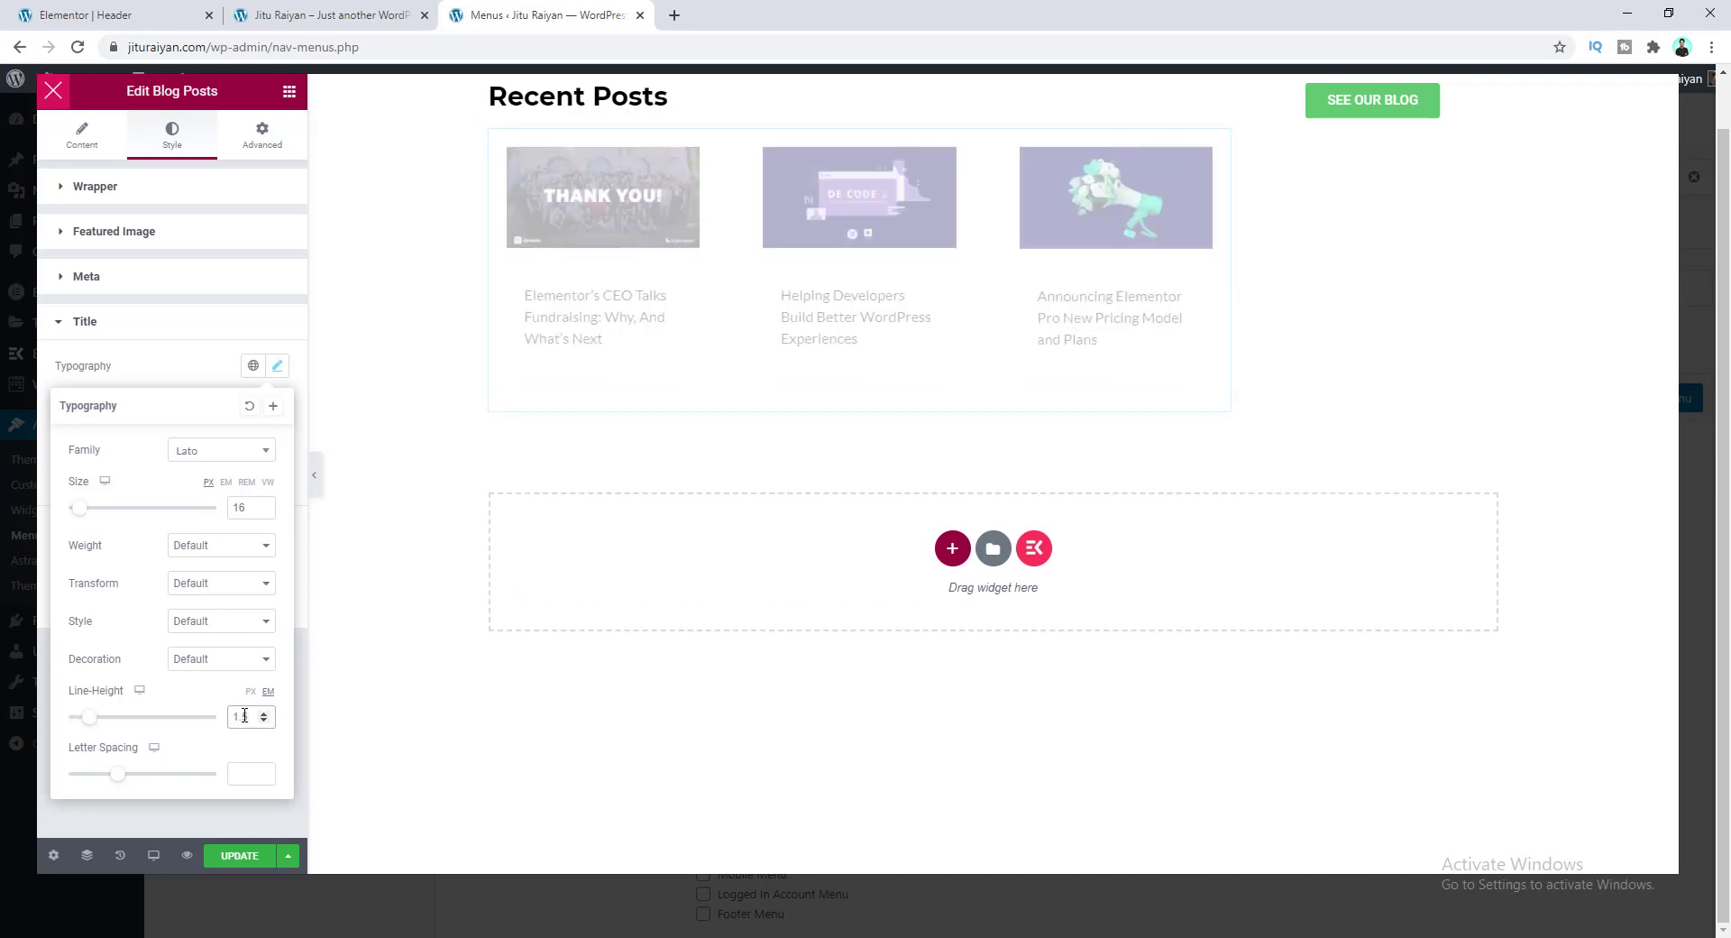
type(".5")
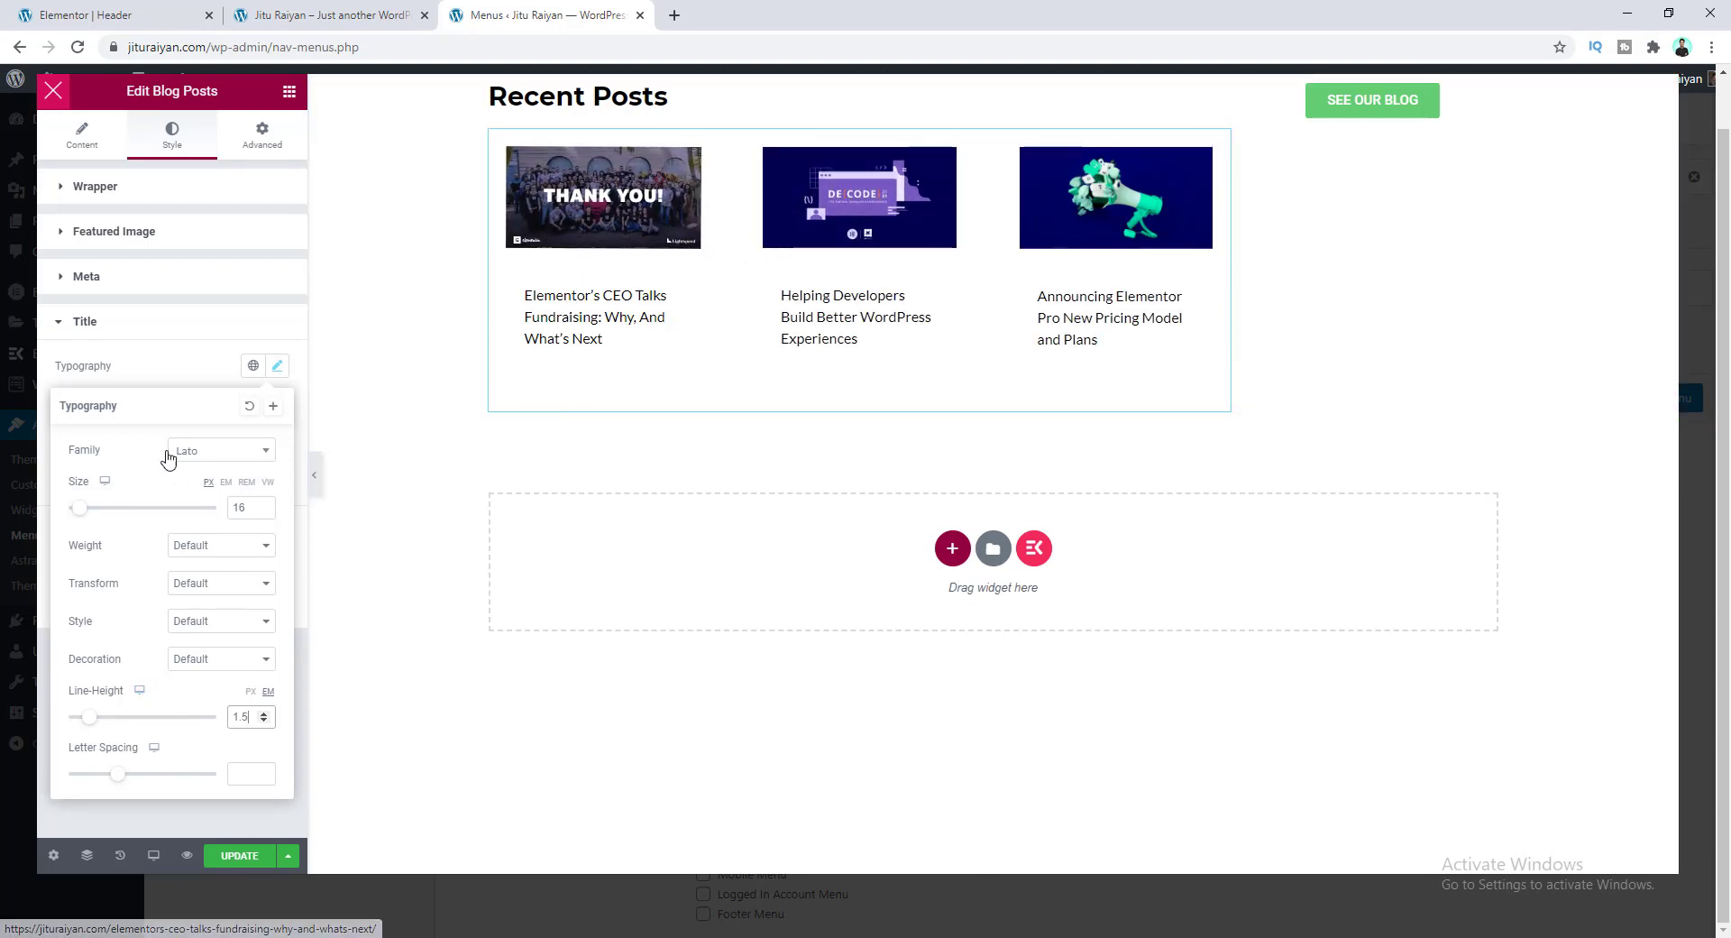
Step: Set the Blog Posts featured image padding to 0 px on all sides
left_click(172, 237)
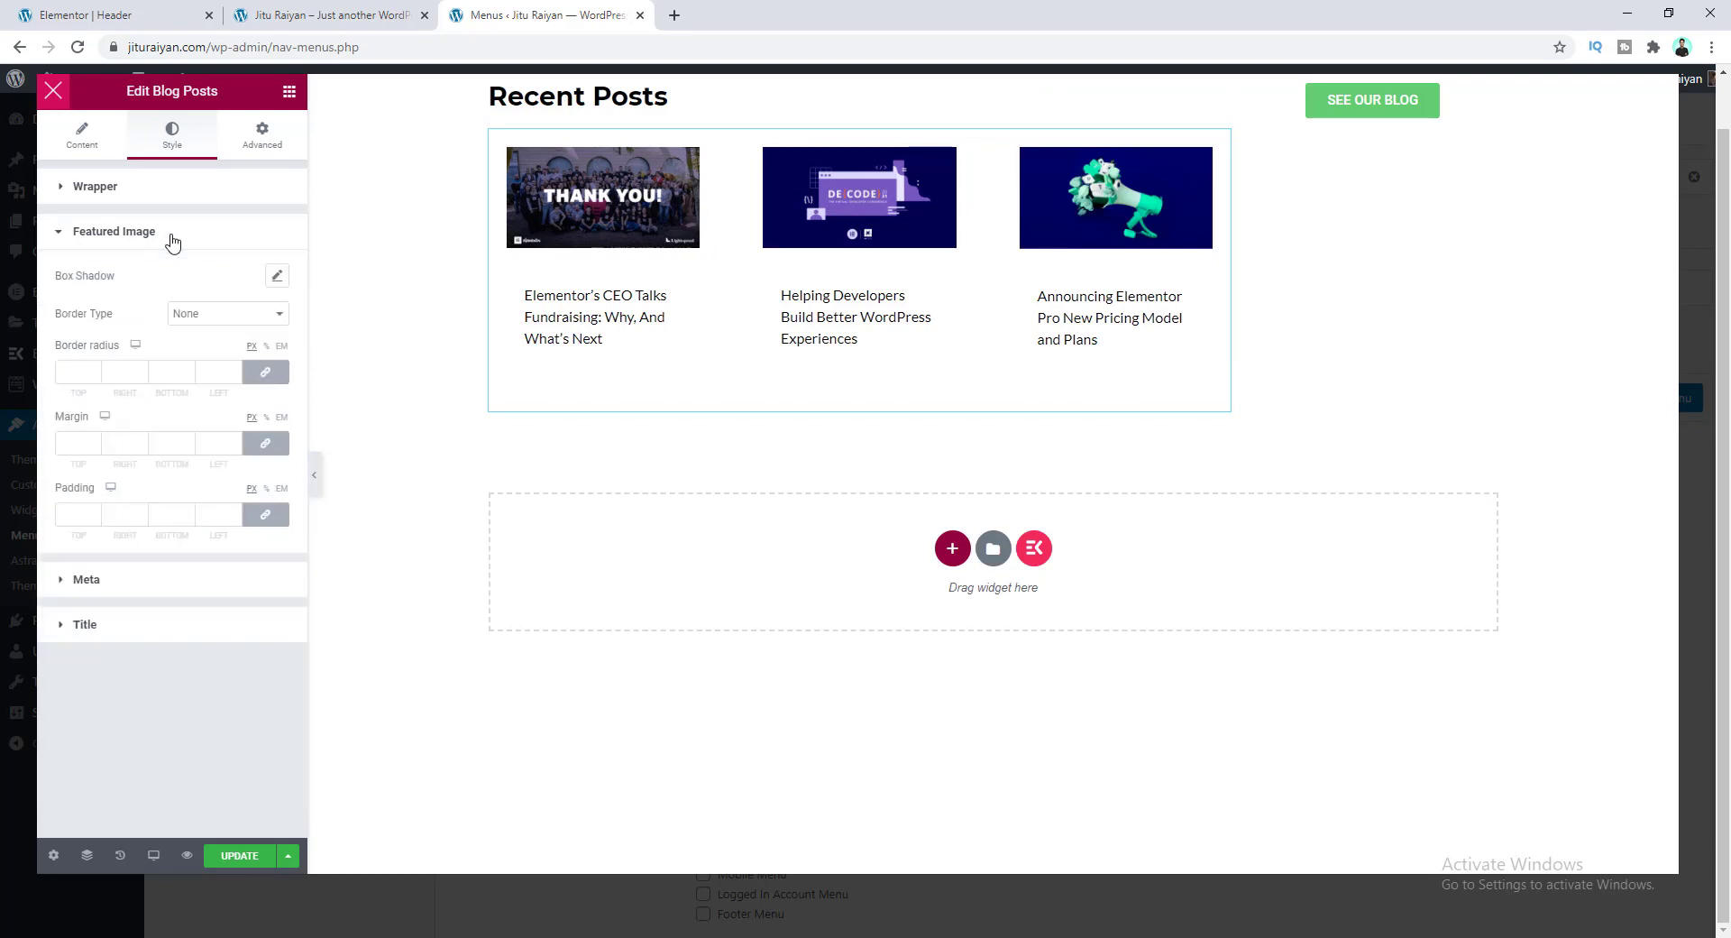
left_click(71, 516)
type("0")
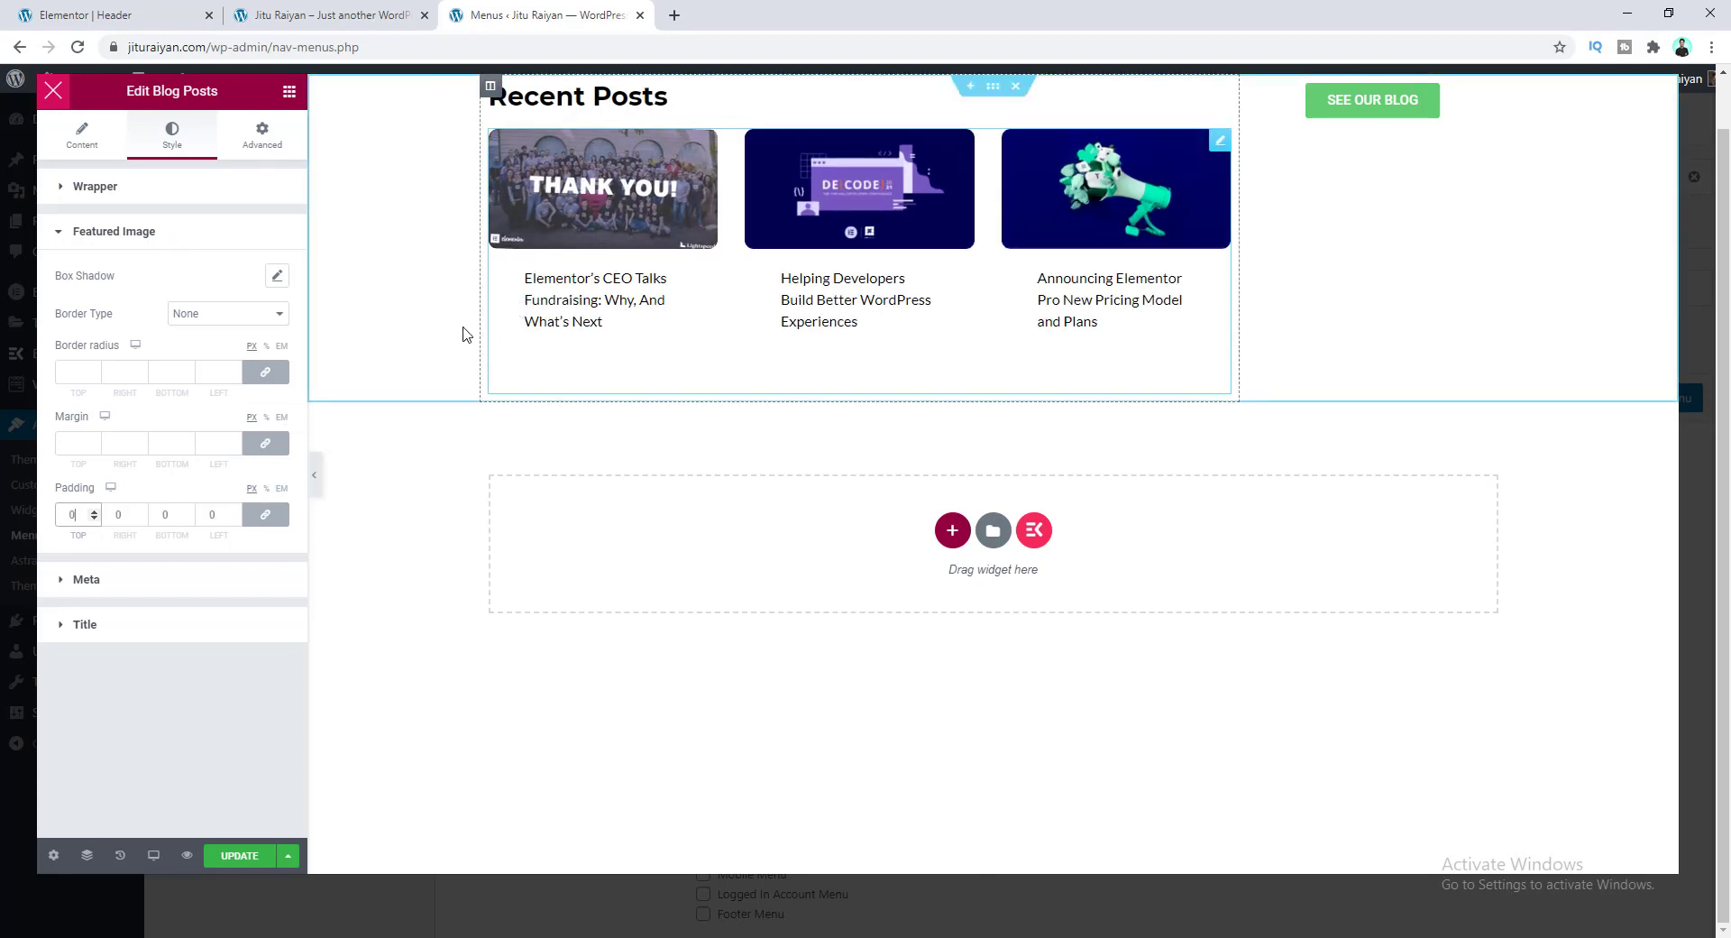
Step: Set the Blog Posts wrapper's content padding to 15 px at the top and 0 on the other sides, with the values unlinked
left_click(165, 193)
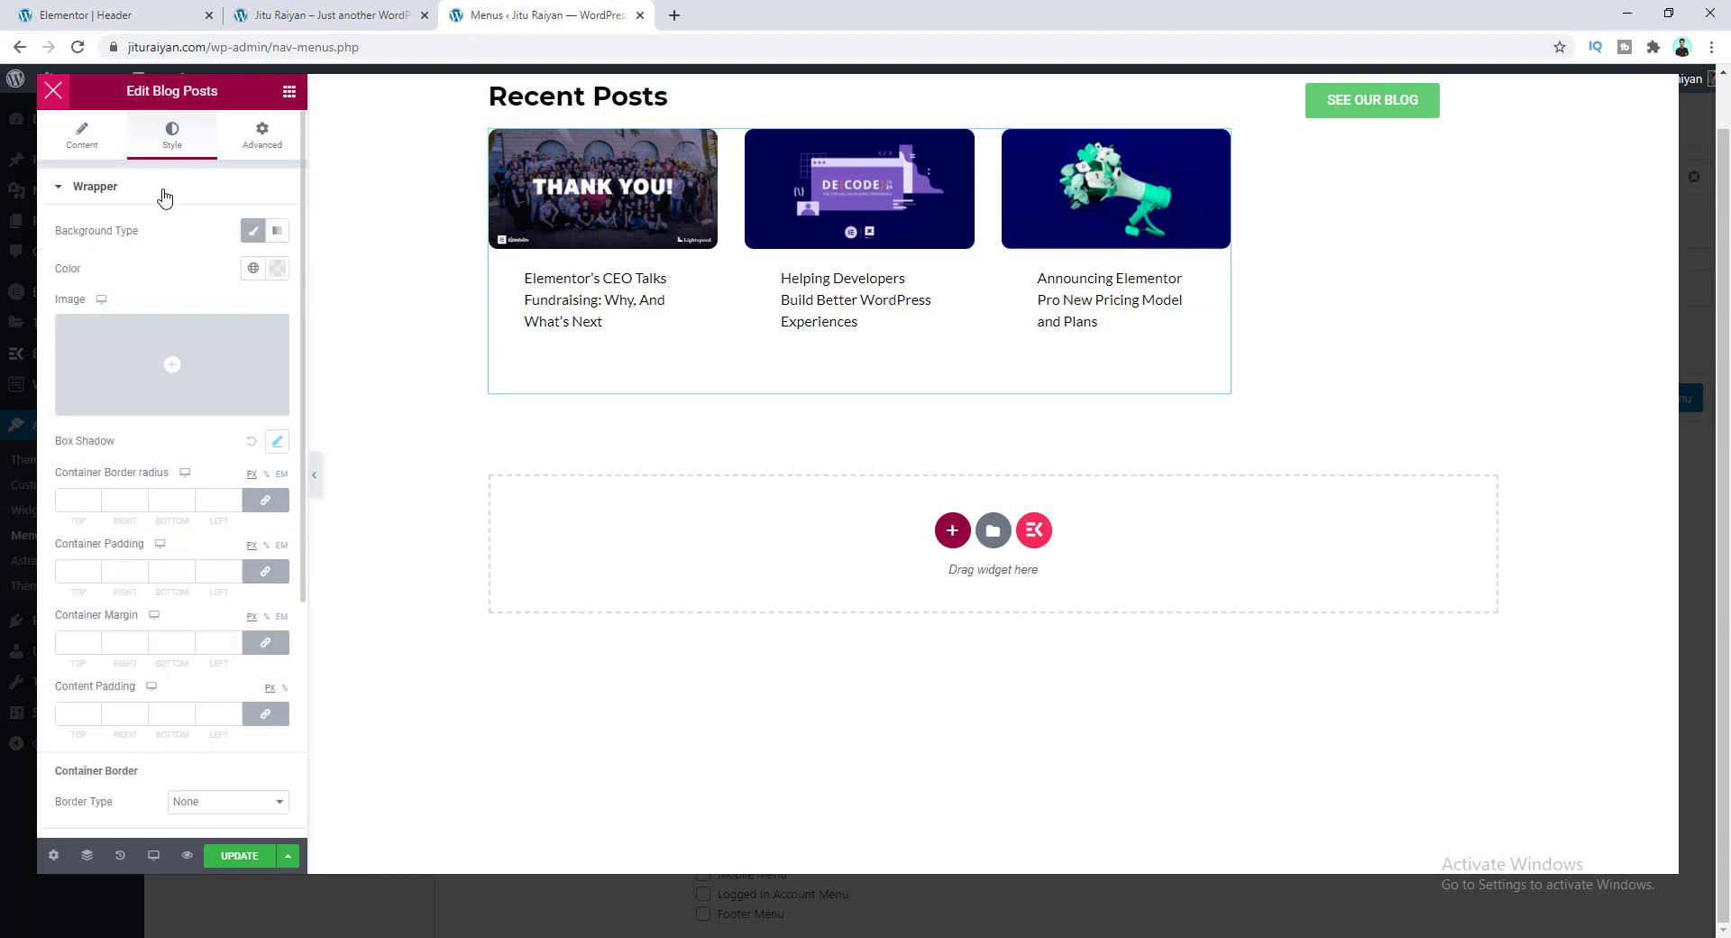
left_click(72, 711)
type("0")
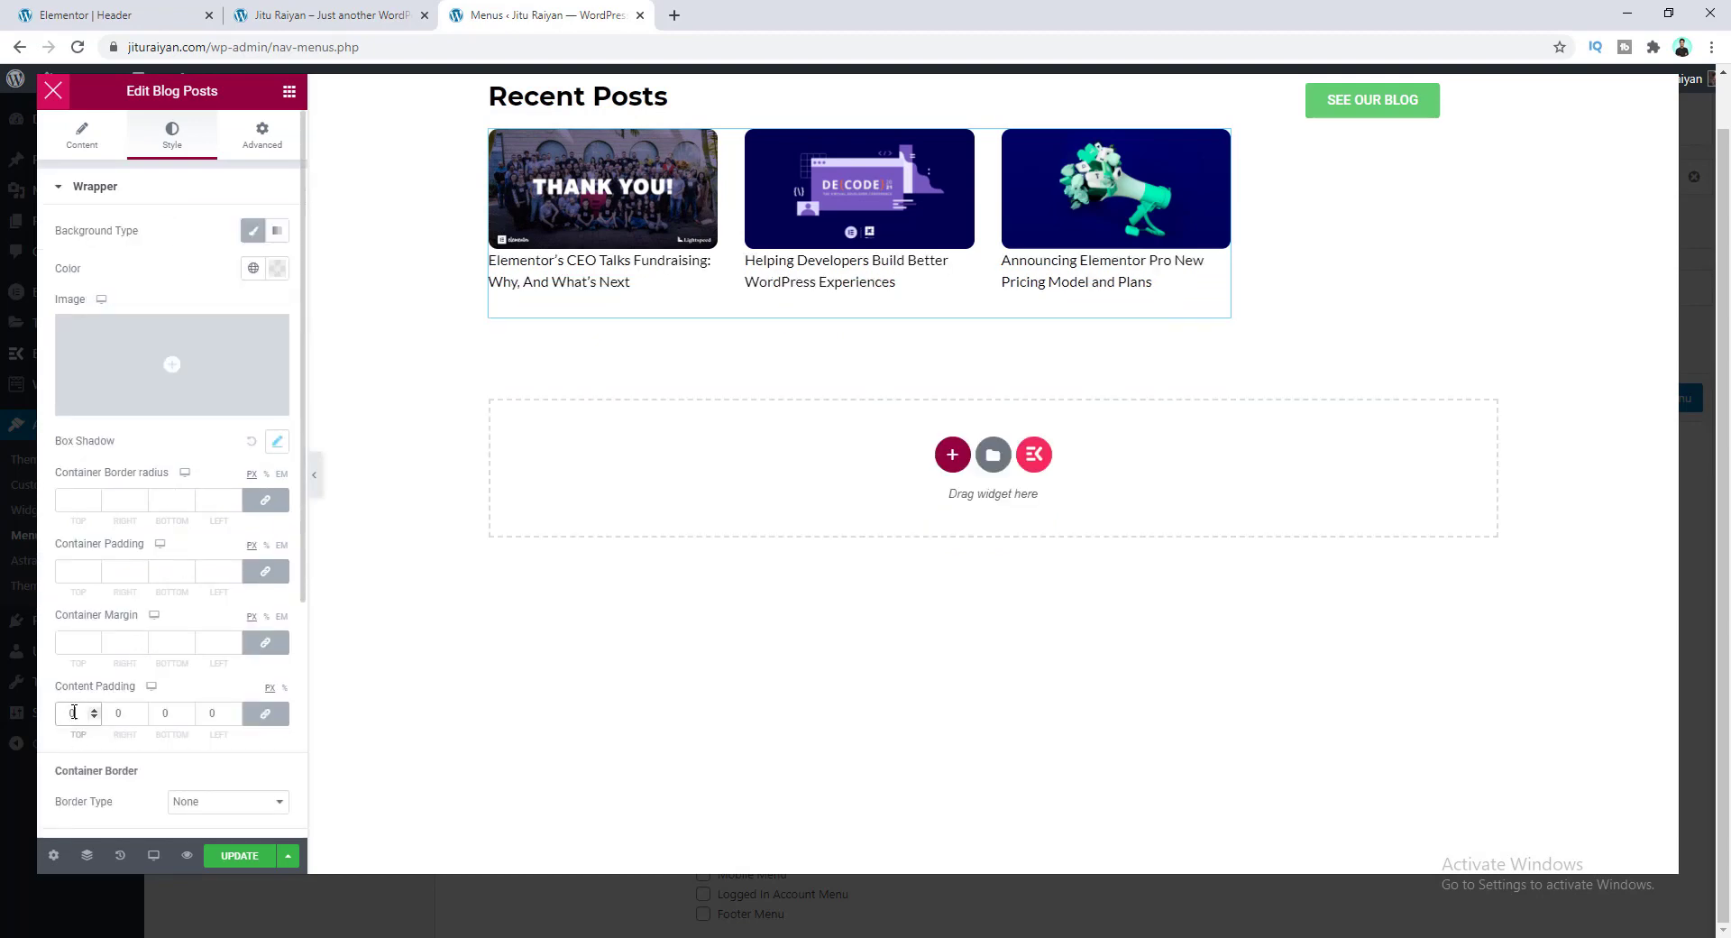
left_click(275, 717)
double_click(56, 711)
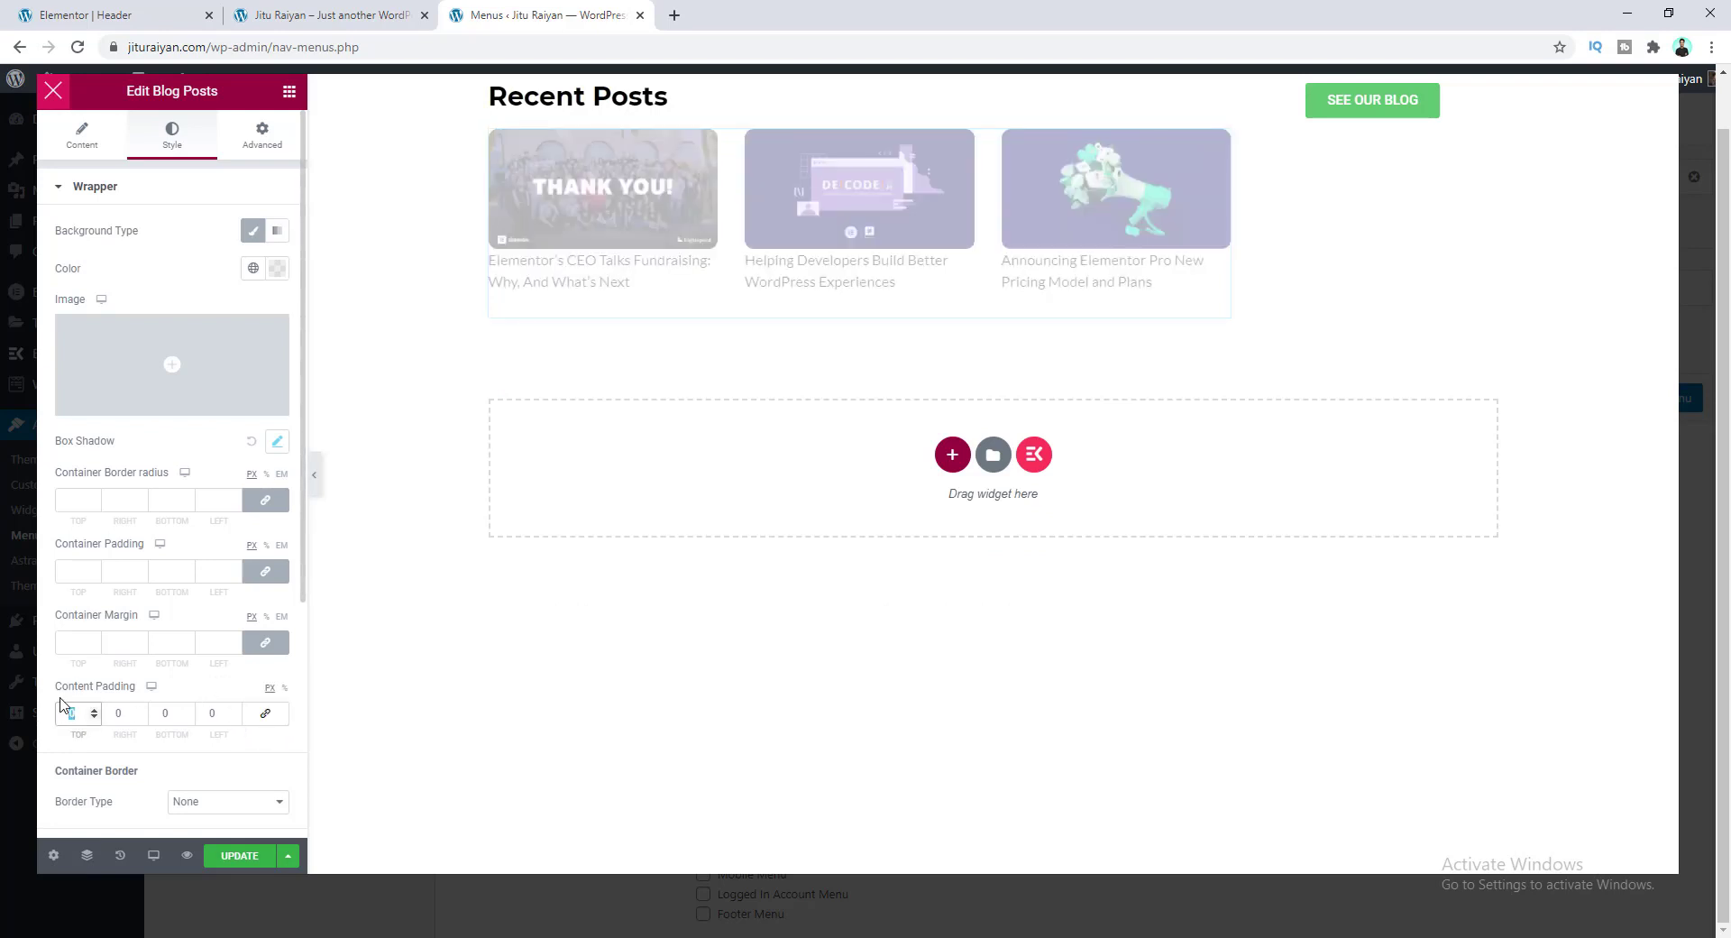
type("15")
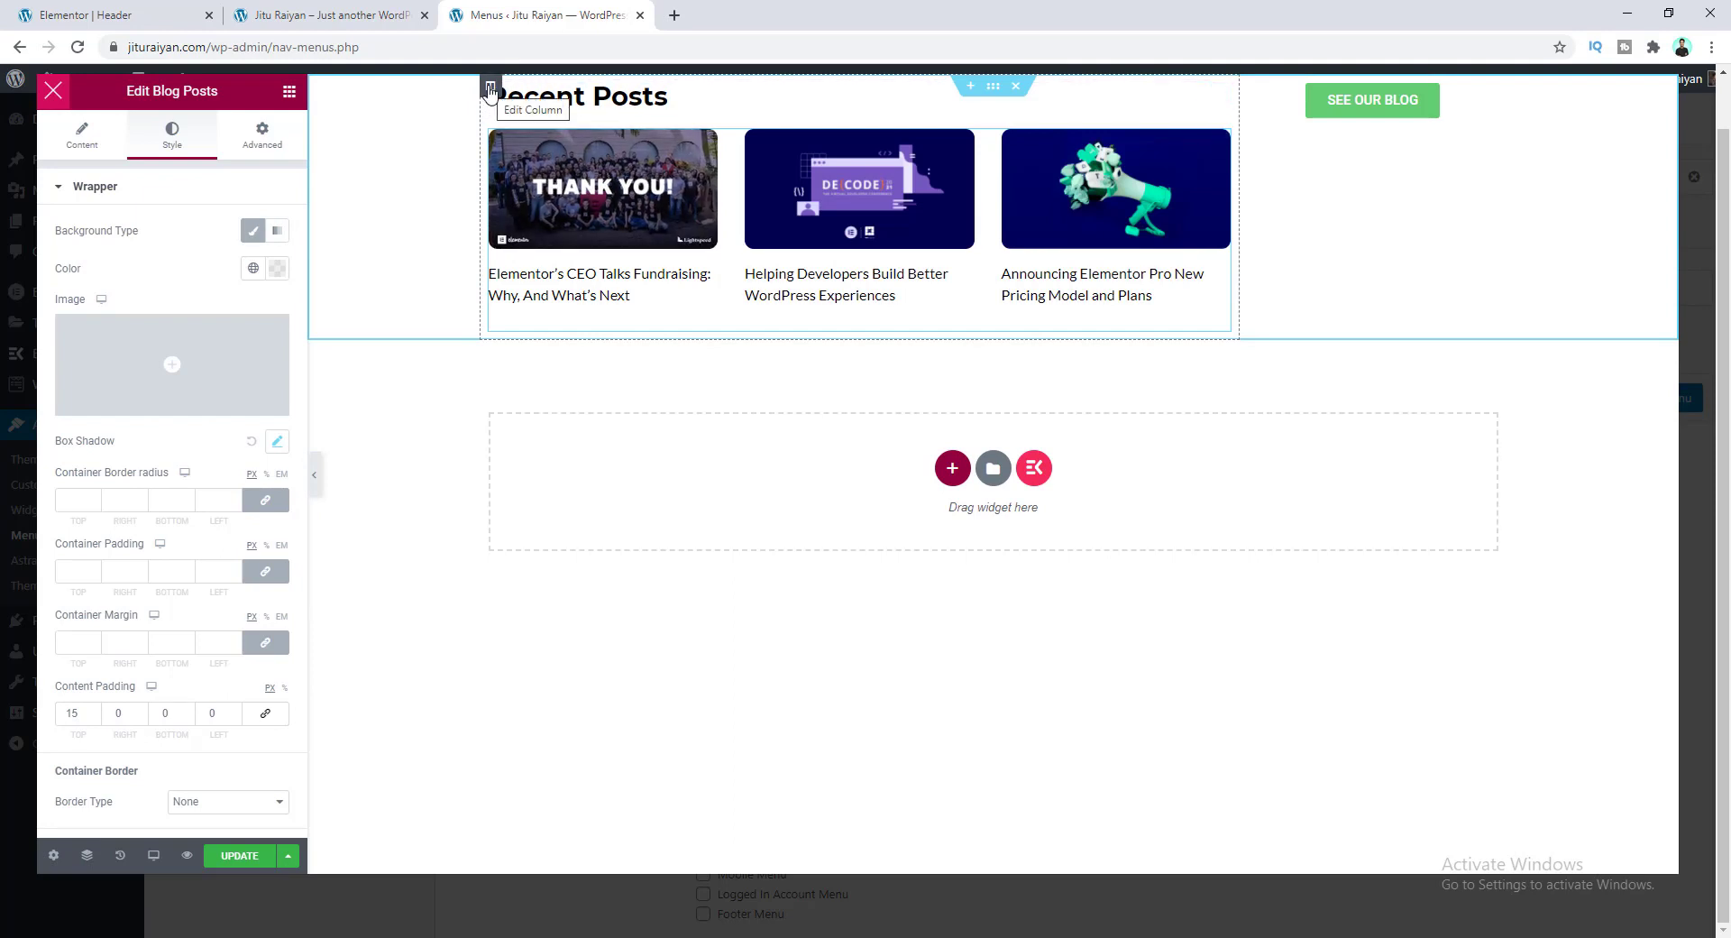
Step: Give the Recent Posts column unlinked padding of 45 px top, 55 px right, 20 px bottom and 45 px left
left_click(489, 87)
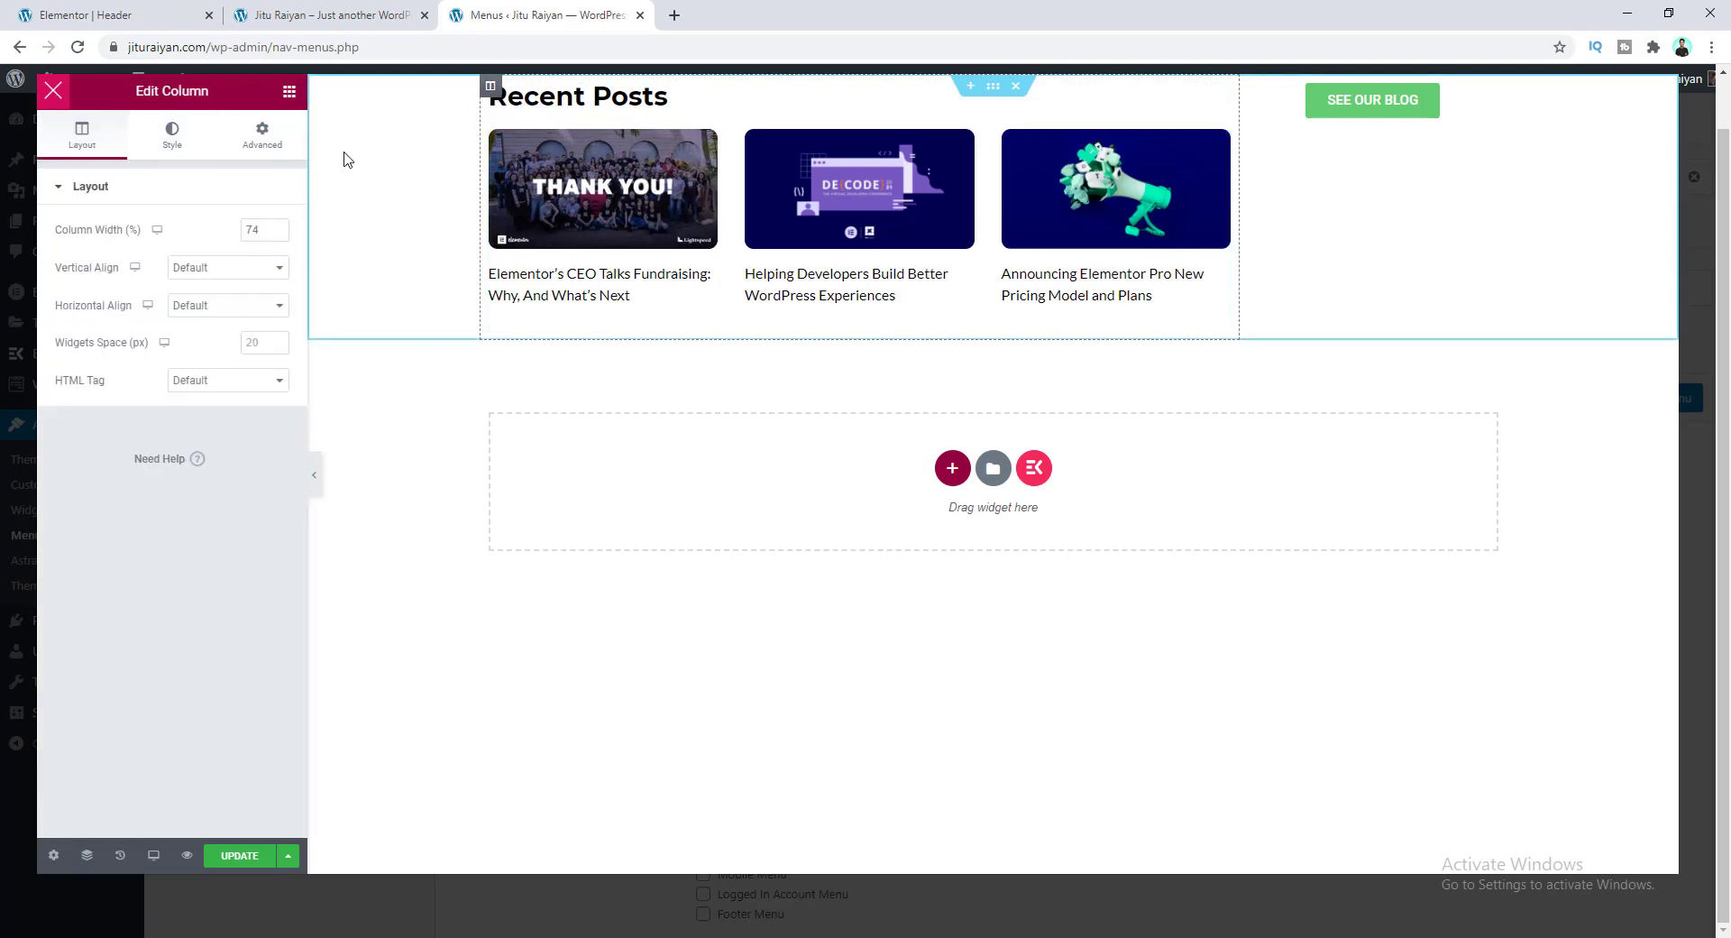
left_click(262, 135)
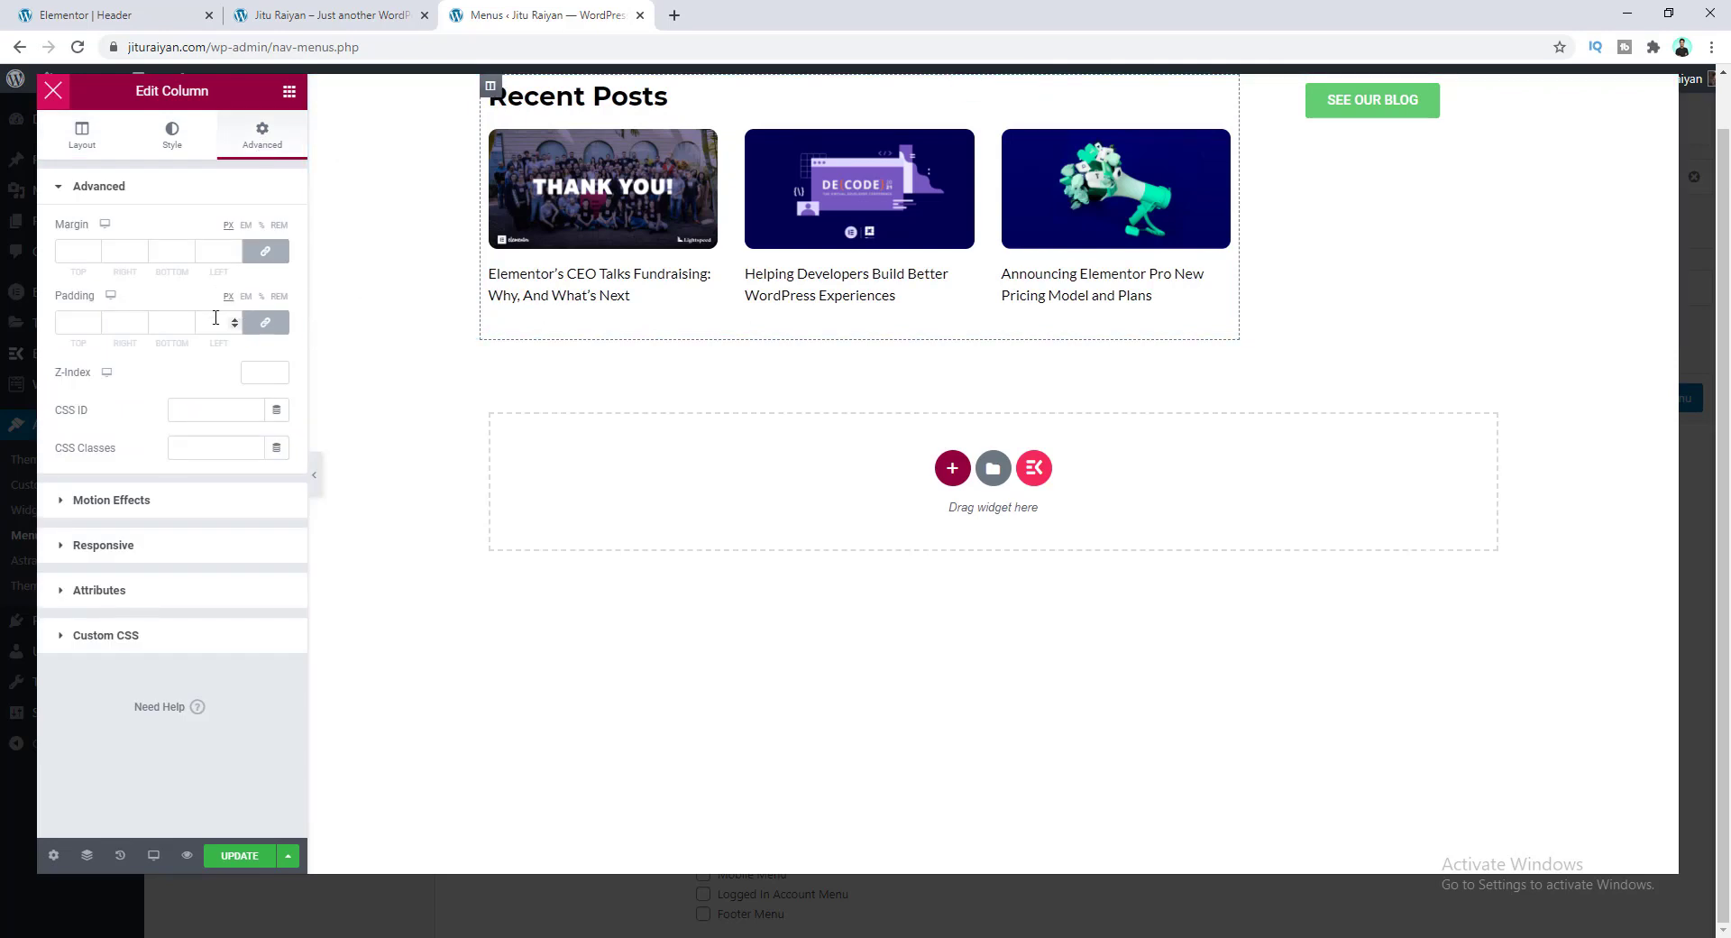
type("45")
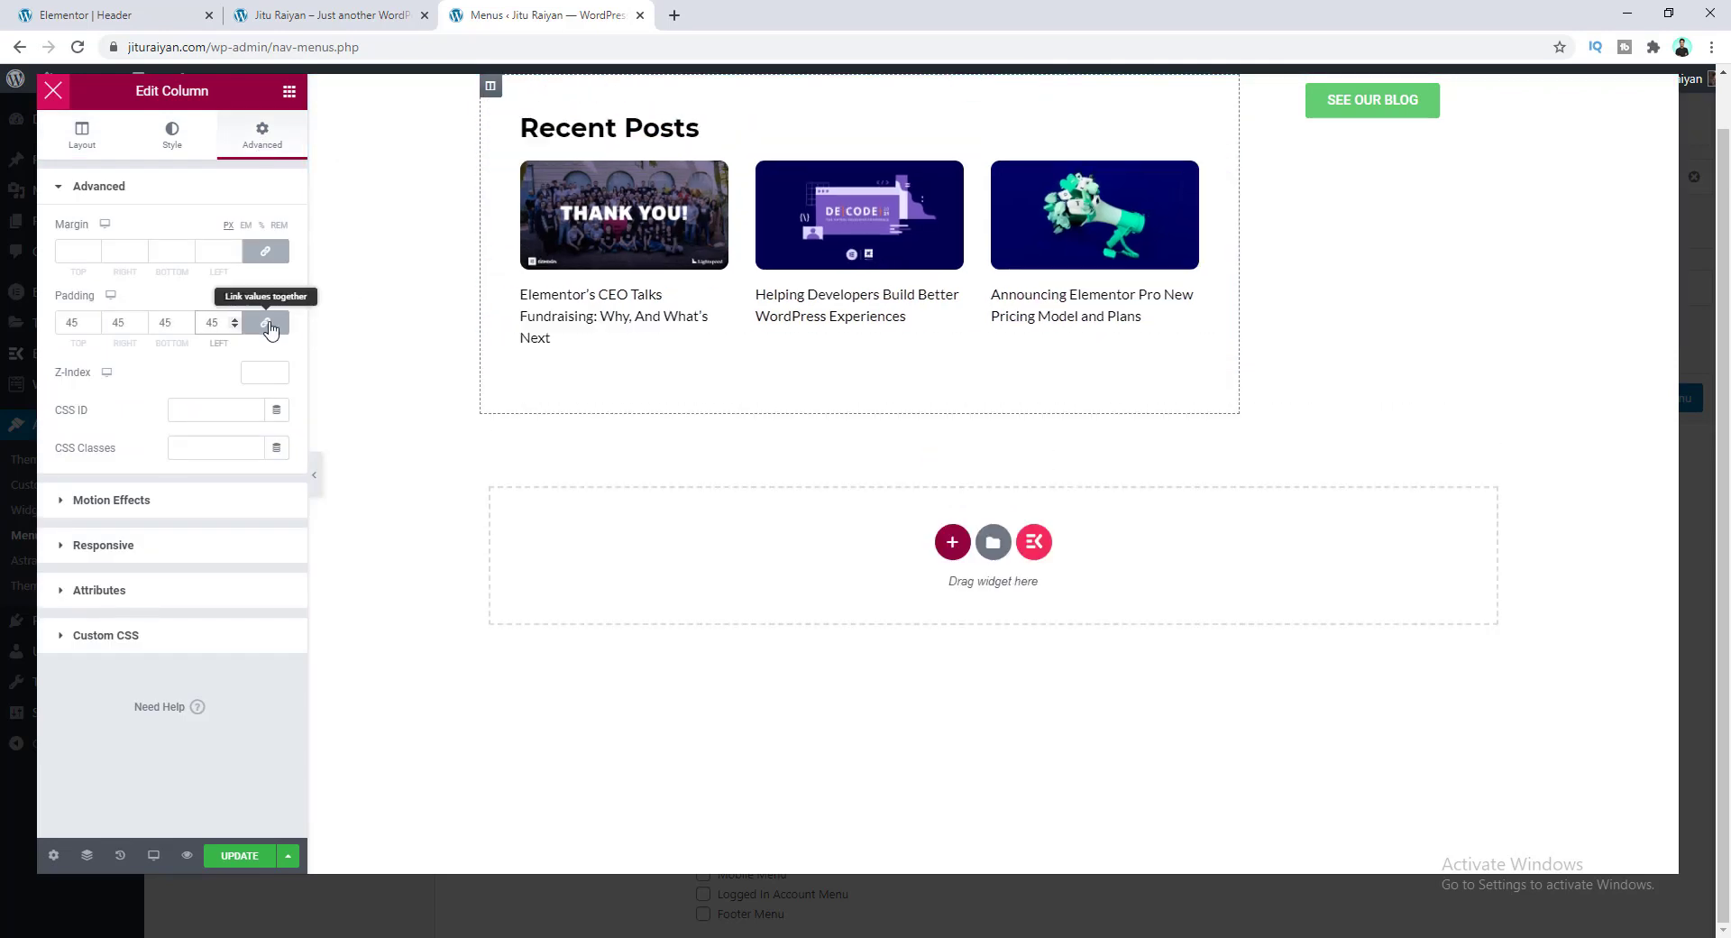
left_click(266, 322)
double_click(113, 324)
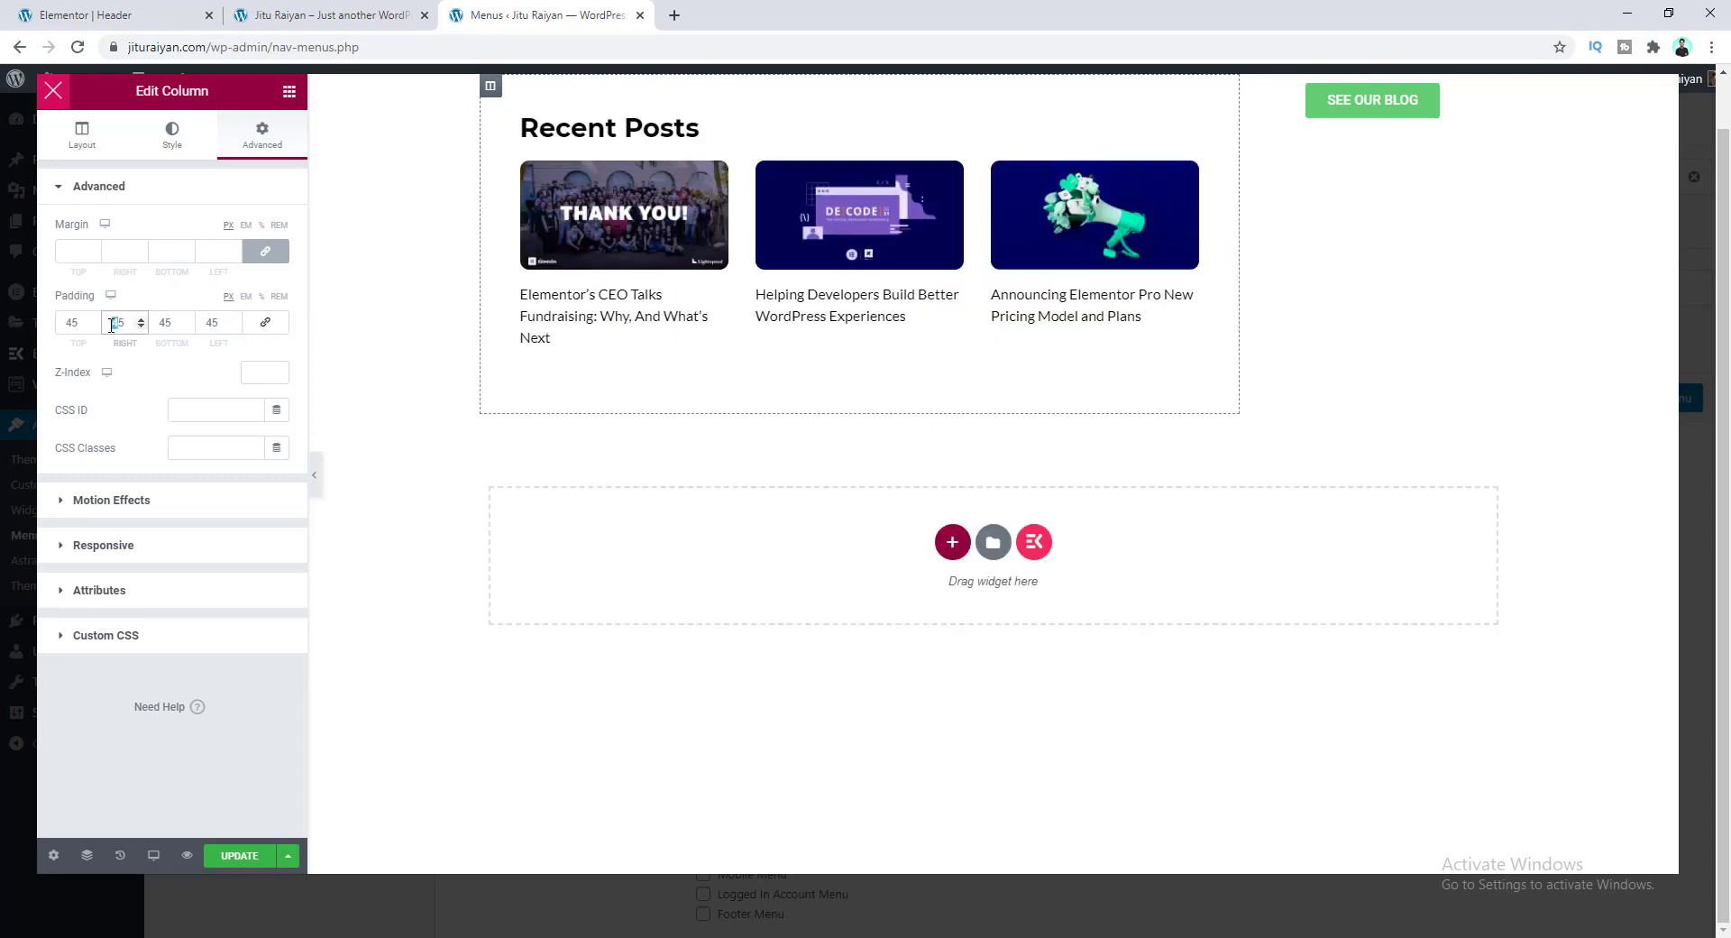
type("55")
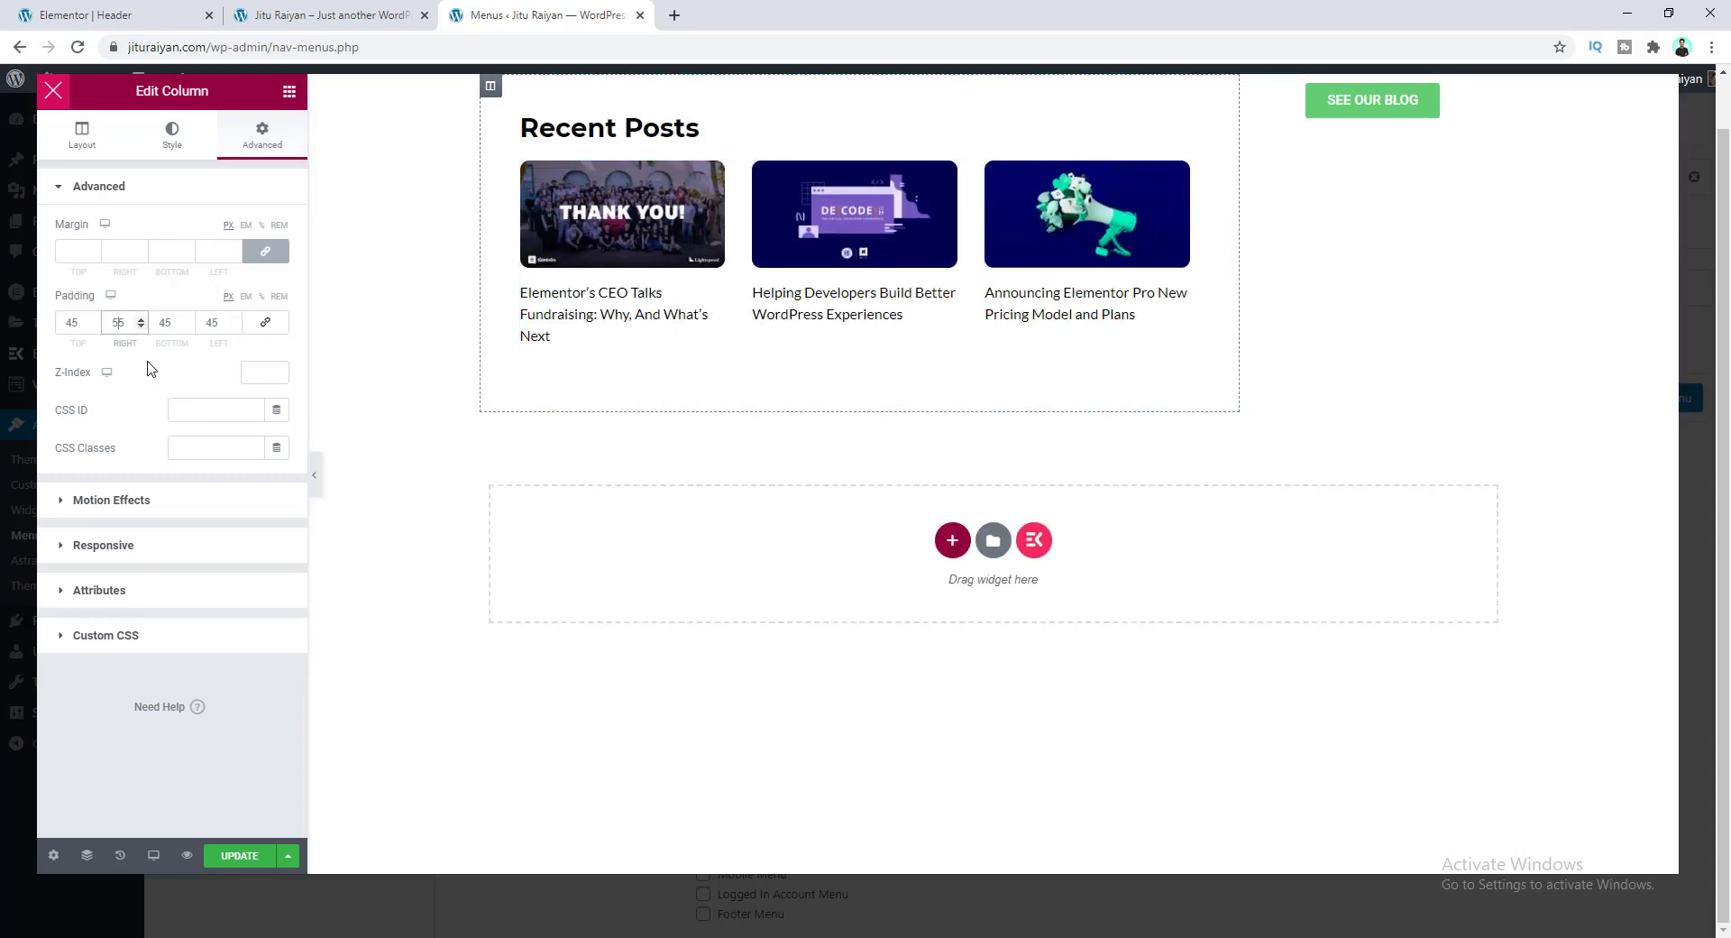
double_click(183, 323)
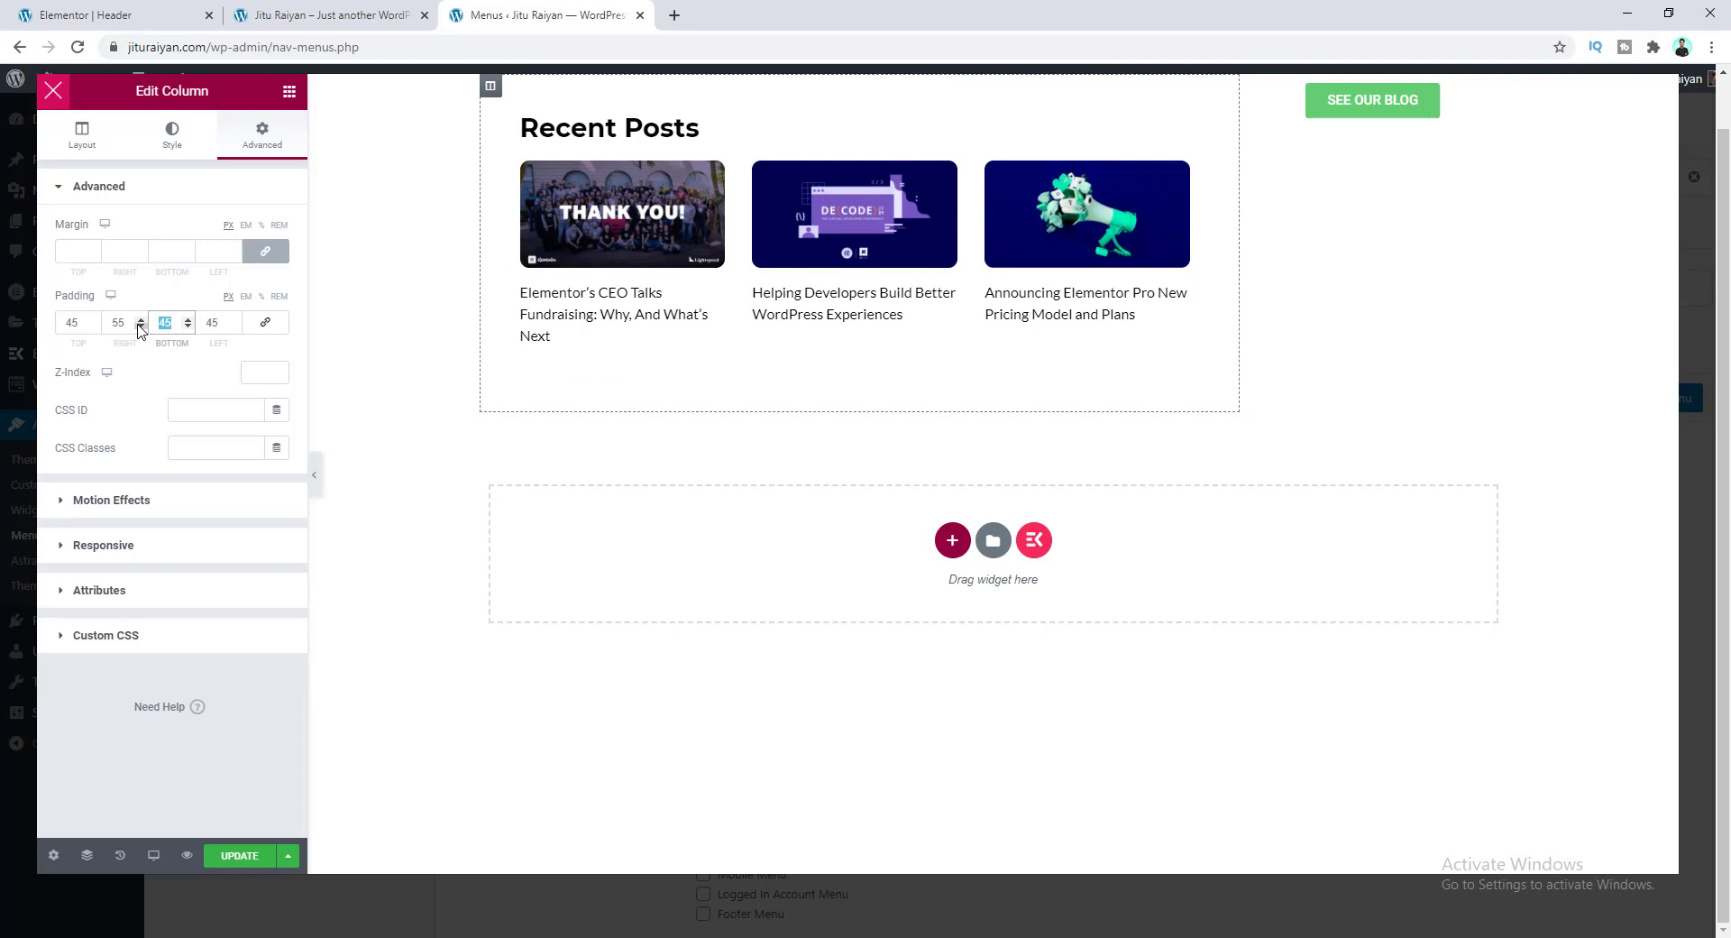
type("20")
left_click(669, 415)
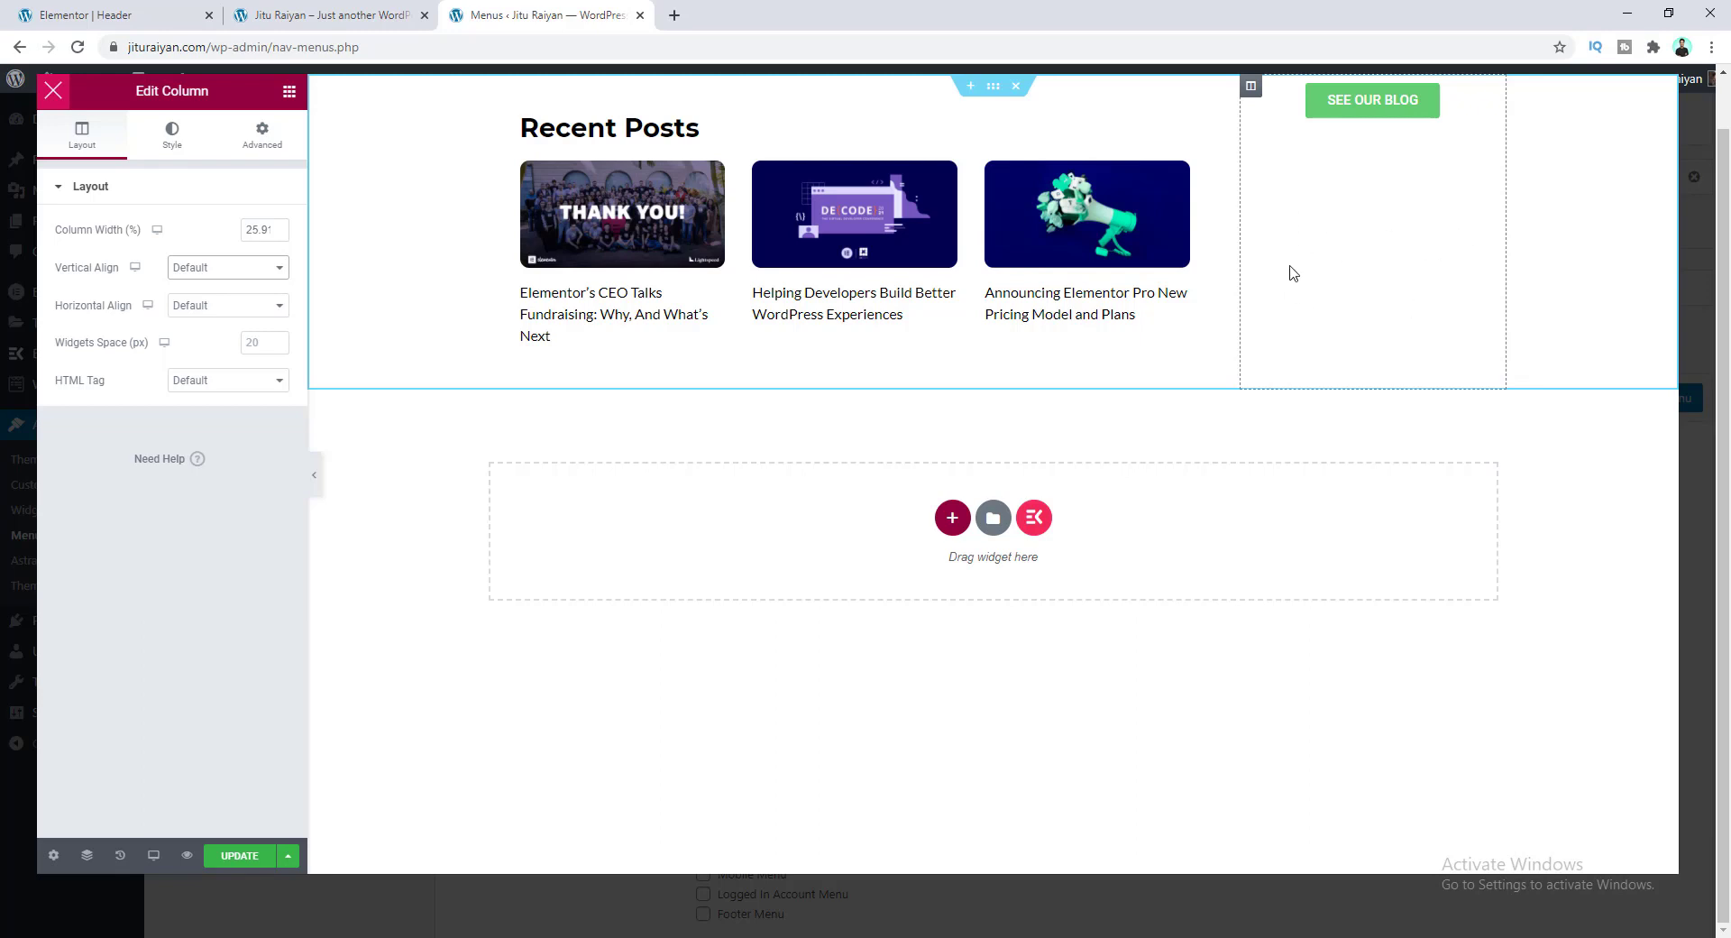
Step: Set the vertical alignment of the column holding the See Our Blog button to Middle
left_click(1422, 309)
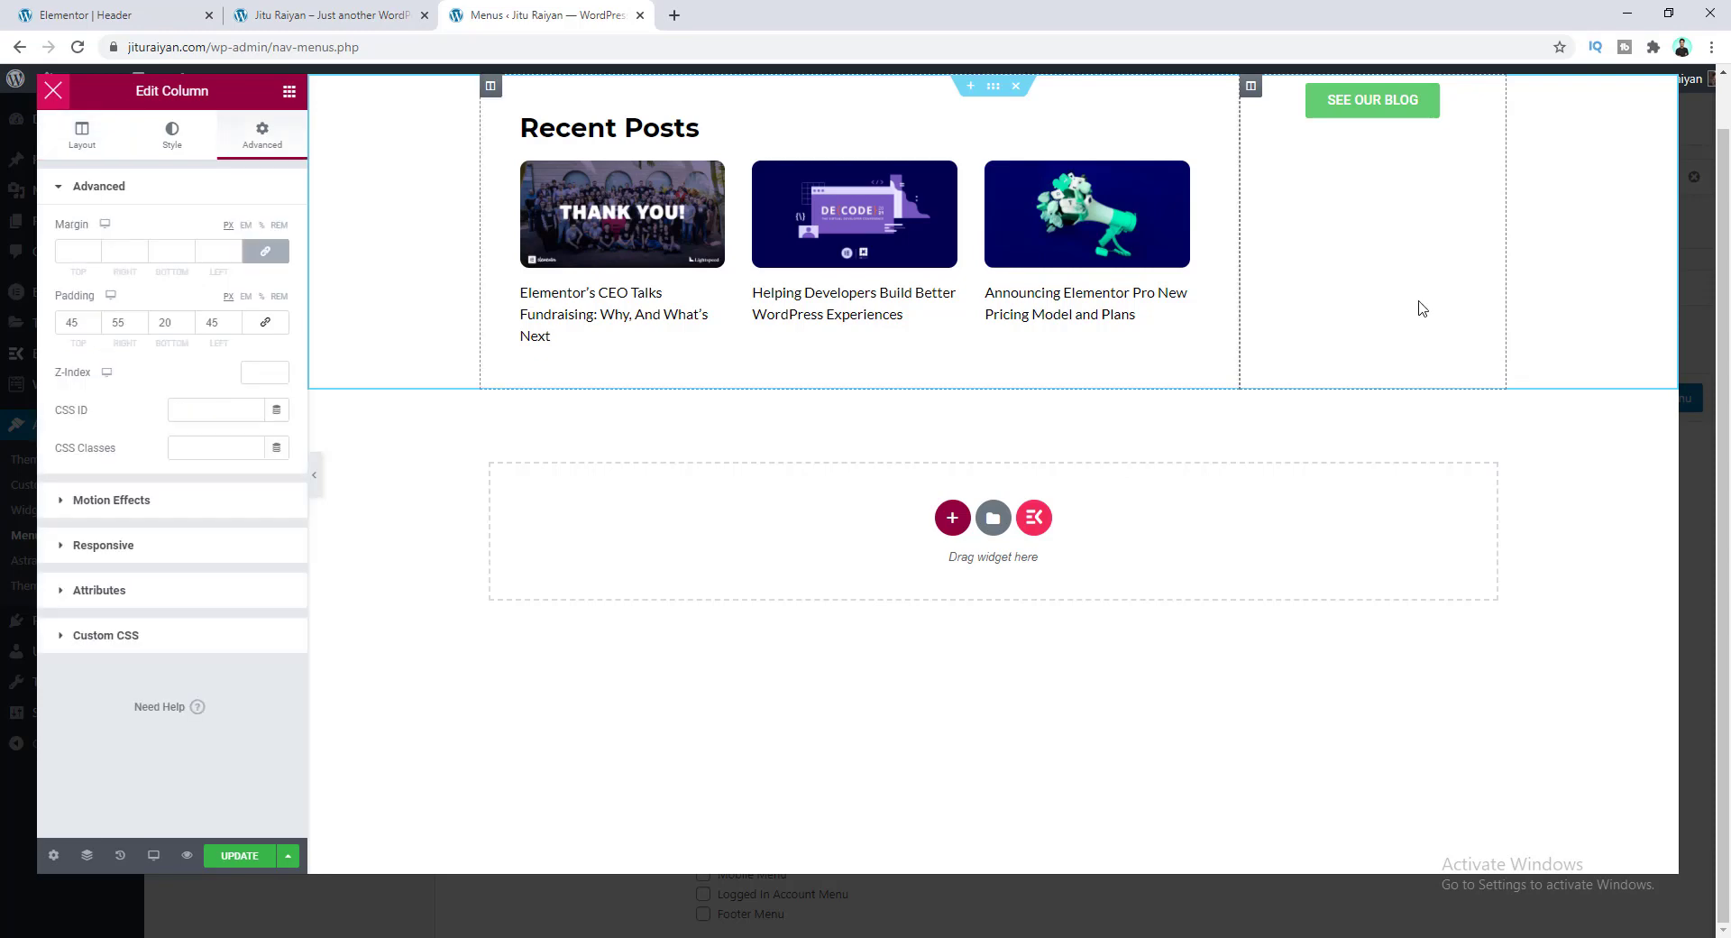
left_click(1252, 88)
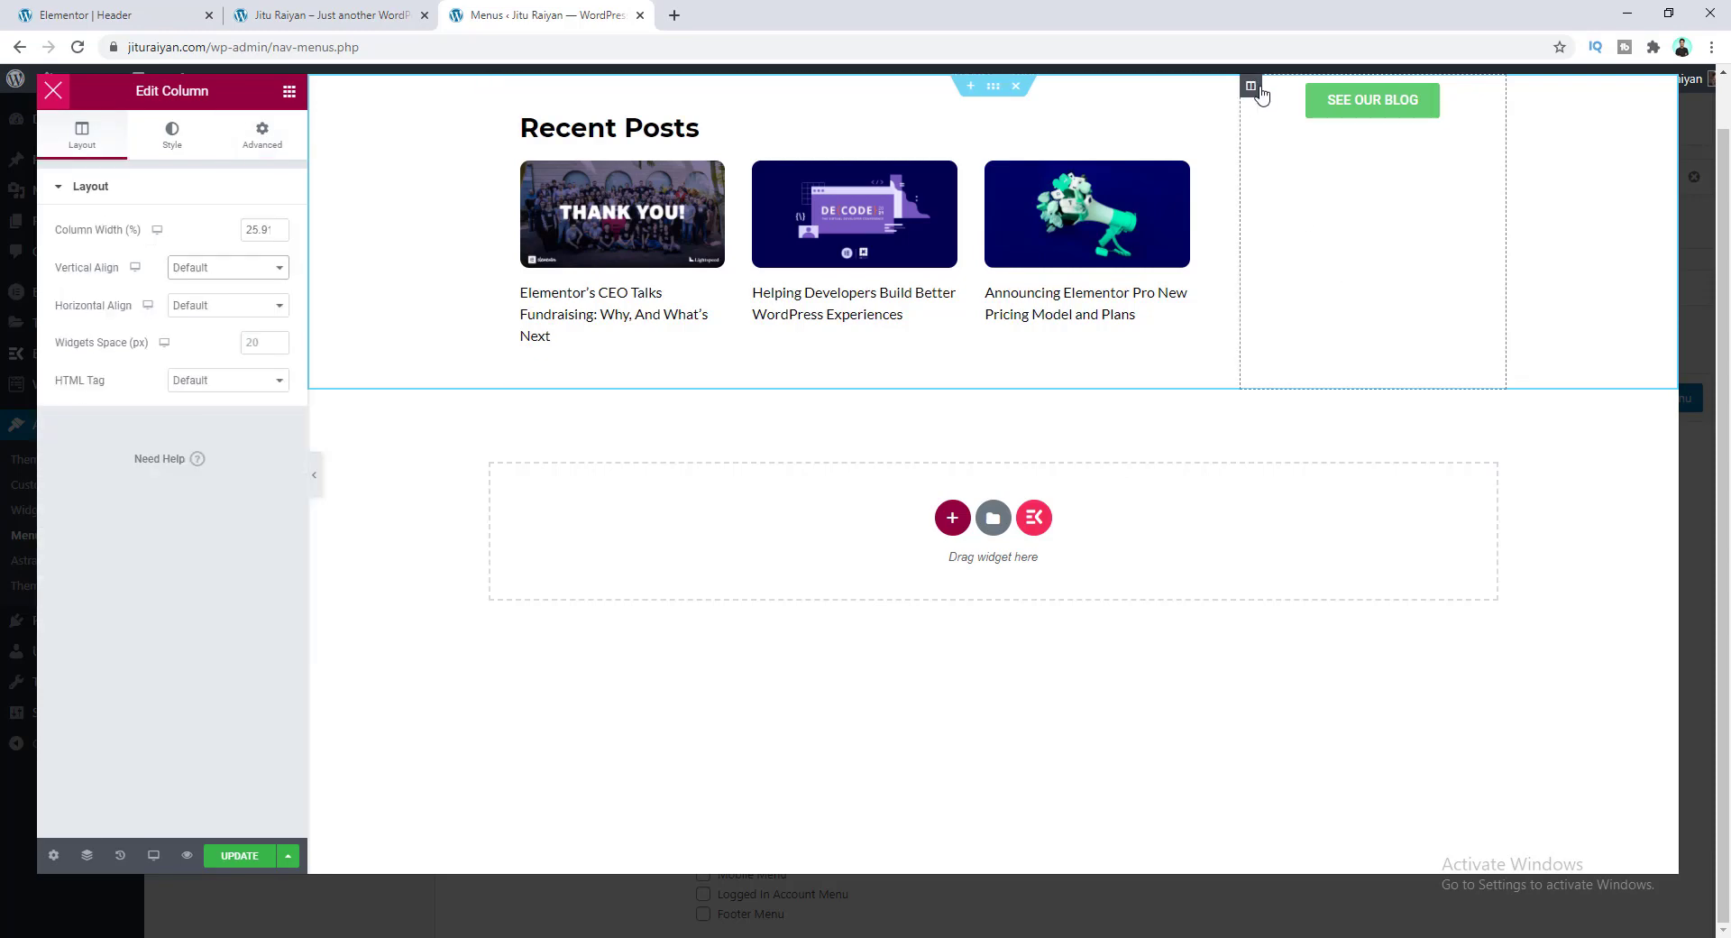
left_click(243, 276)
left_click(249, 313)
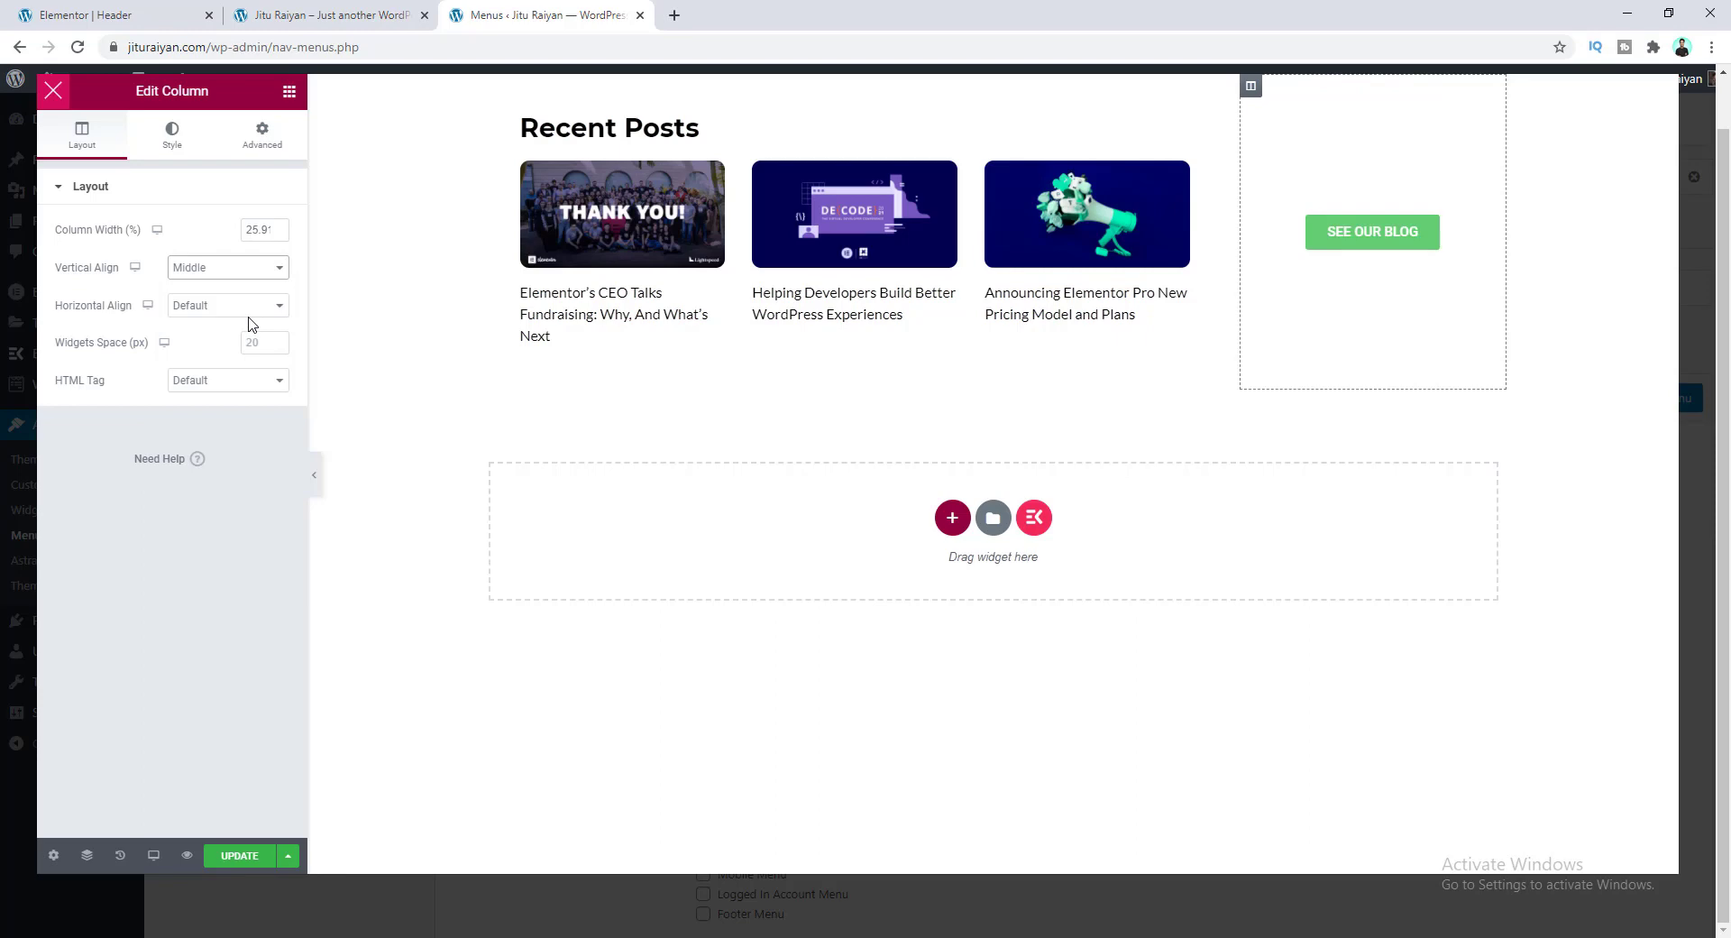
Step: Give the button column a Classic background using the 700 by 875 pixel meeting photo from the media library
left_click(172, 133)
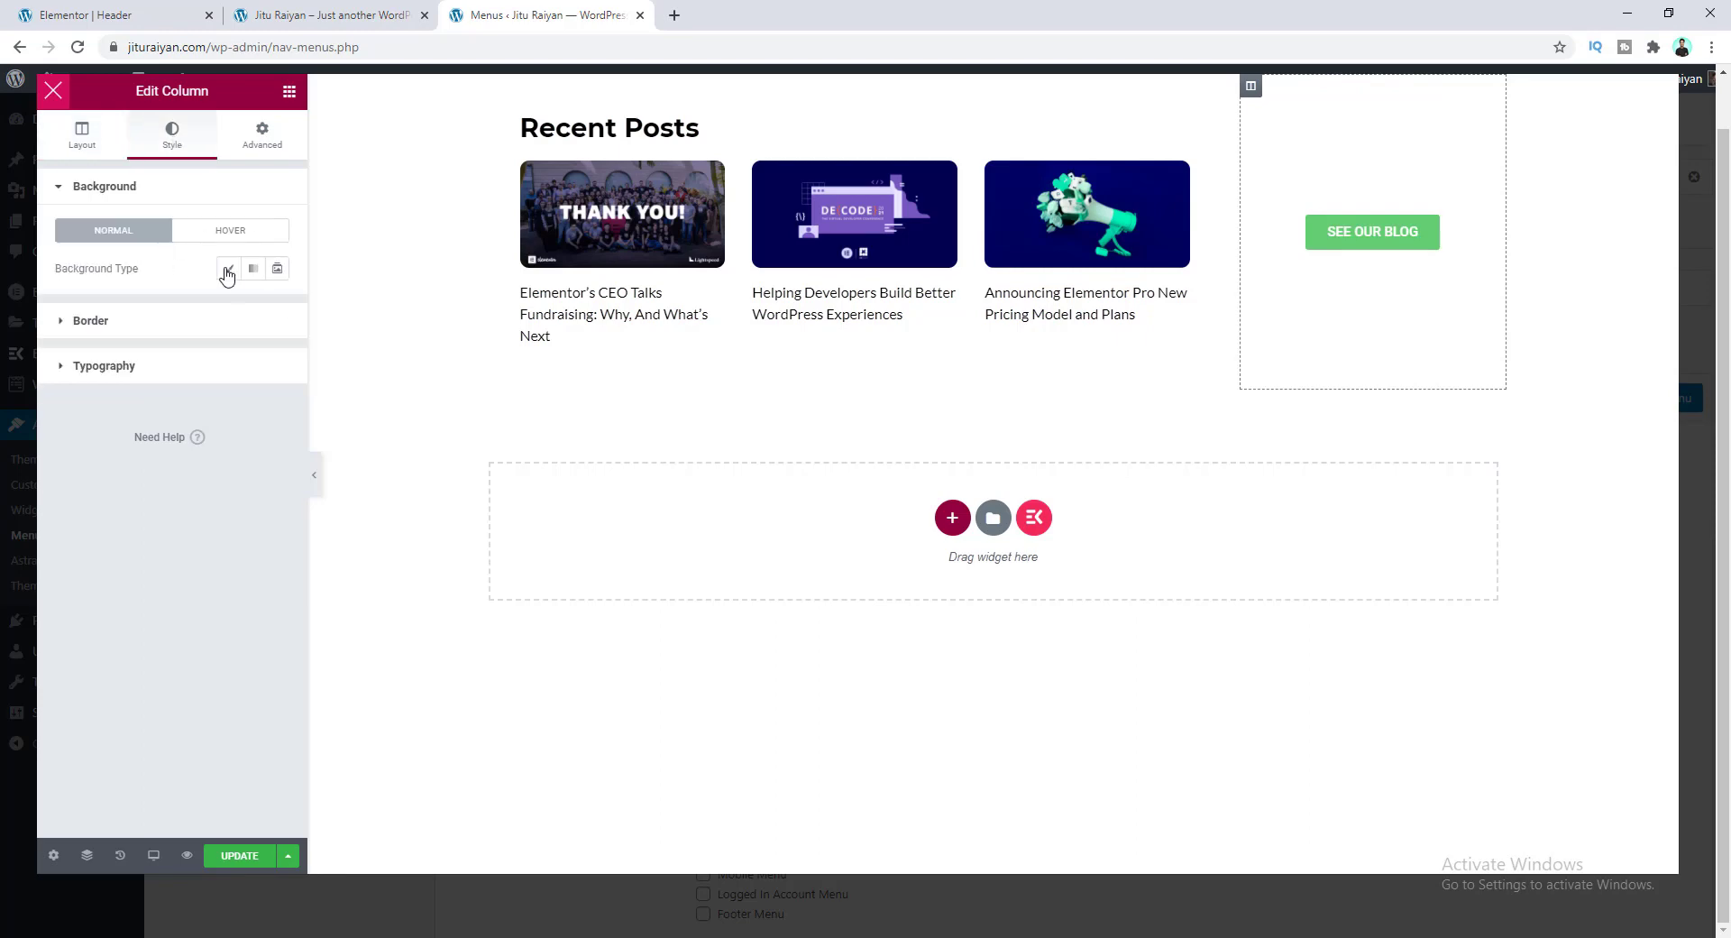
left_click(227, 269)
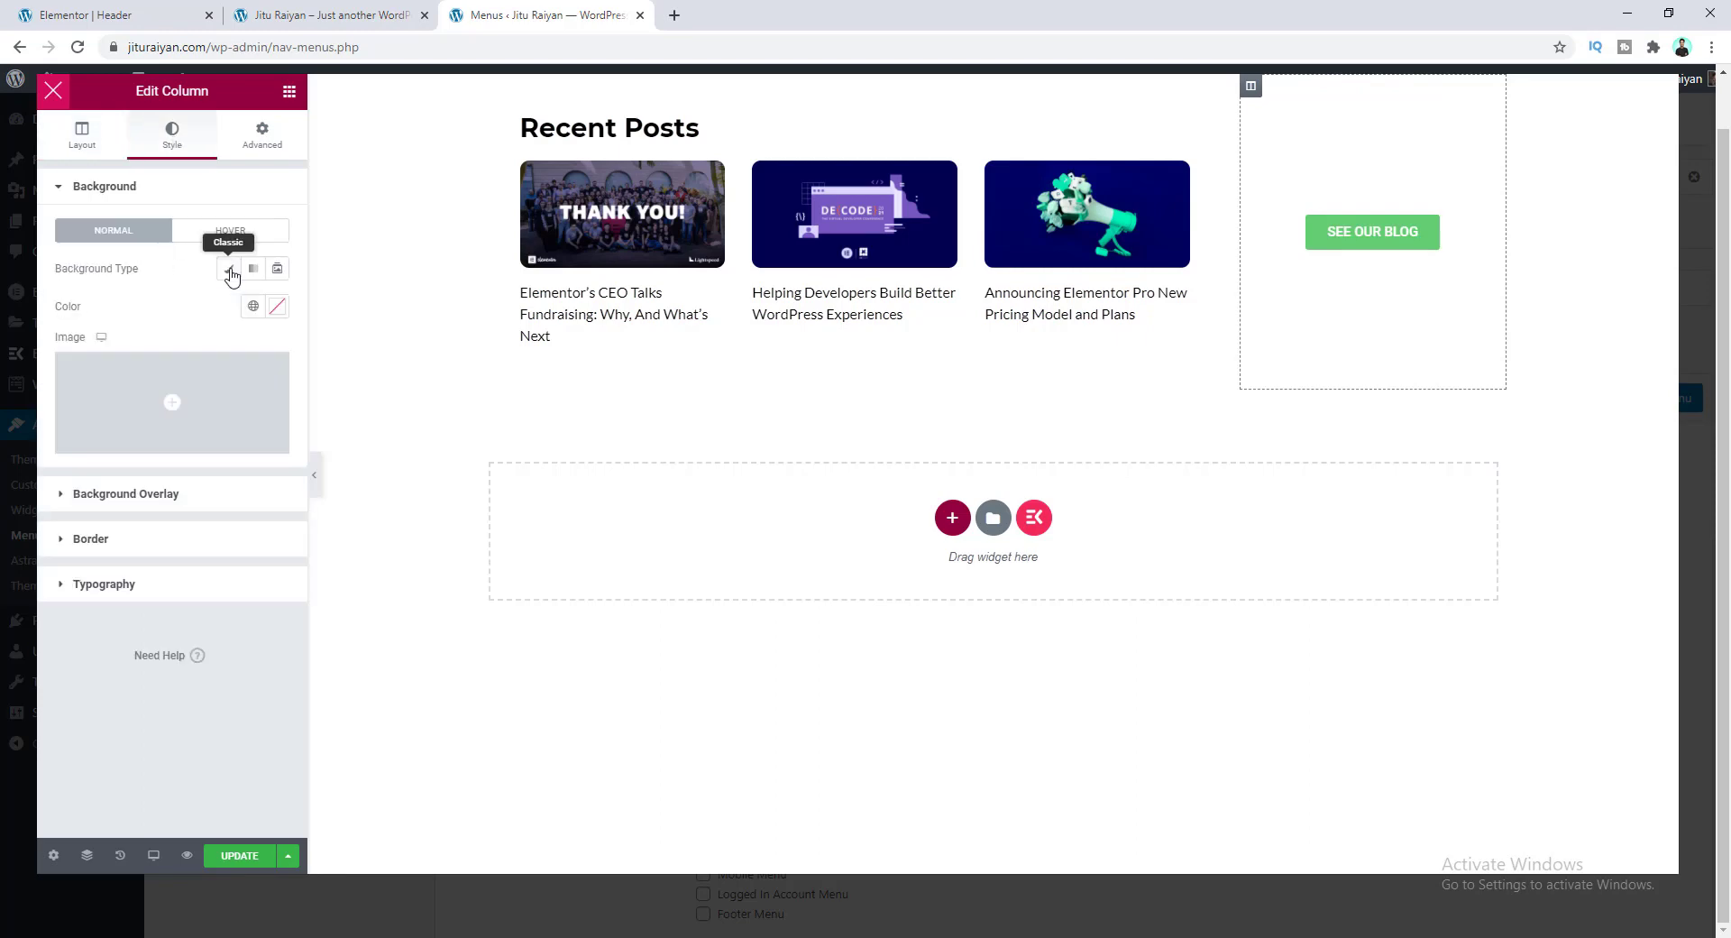
left_click(224, 398)
left_click(505, 339)
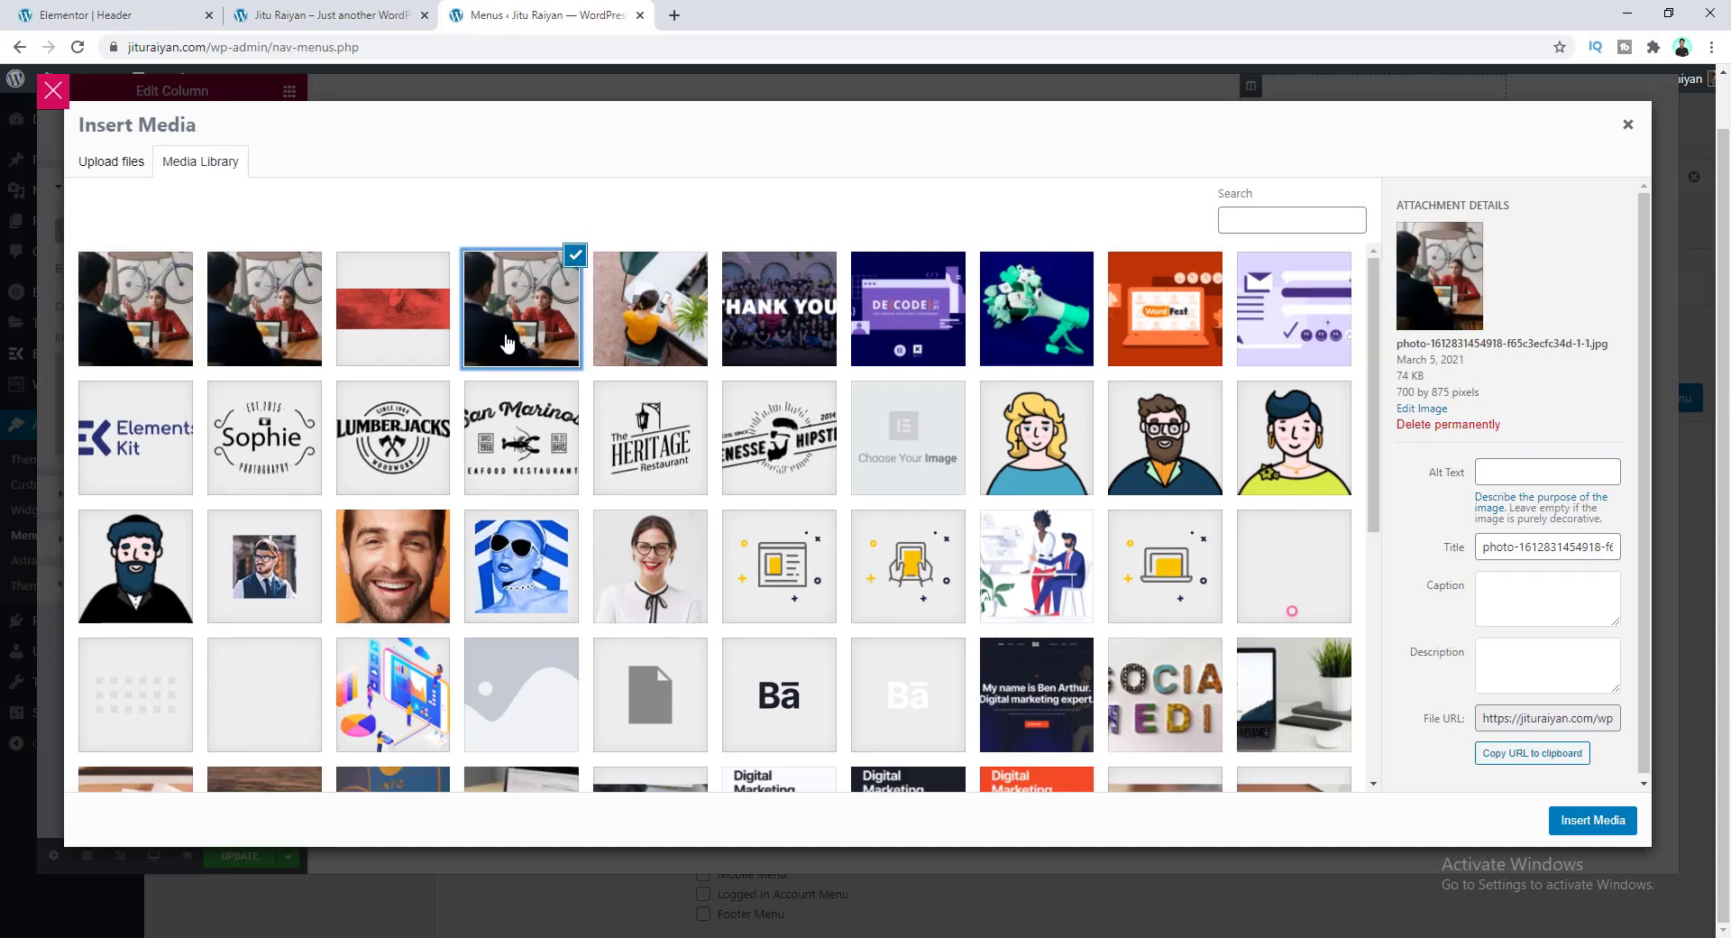
left_click(1576, 822)
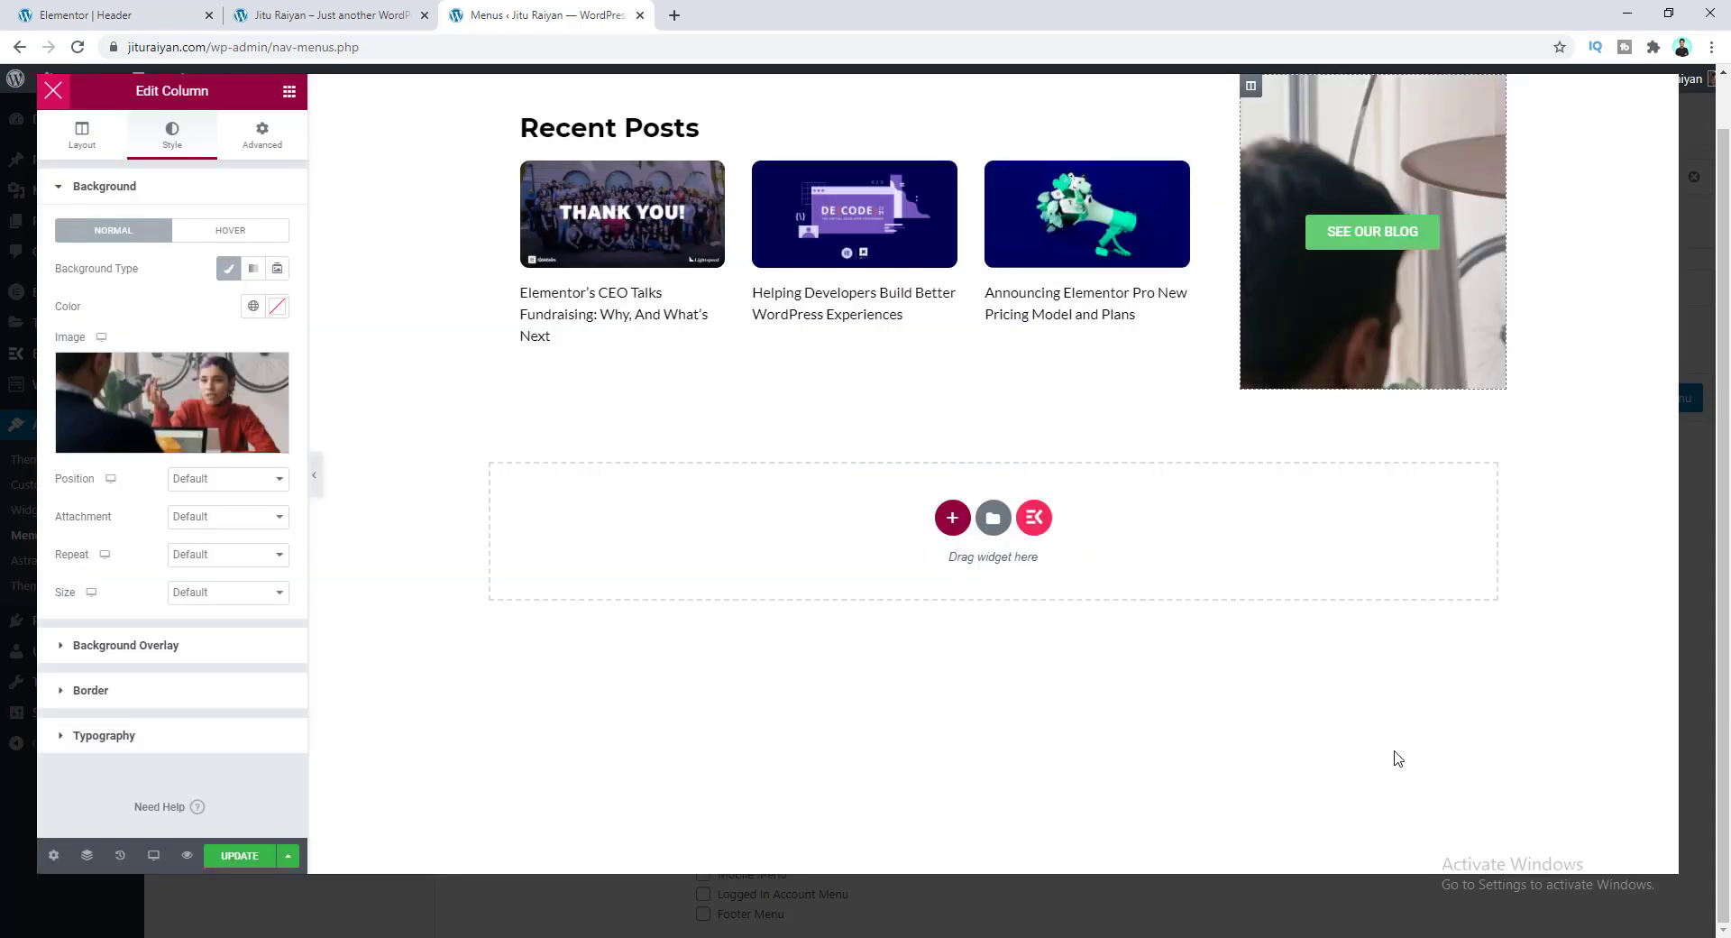
Step: Set the button column's background image position to Center Center and its size to Cover
left_click(262, 484)
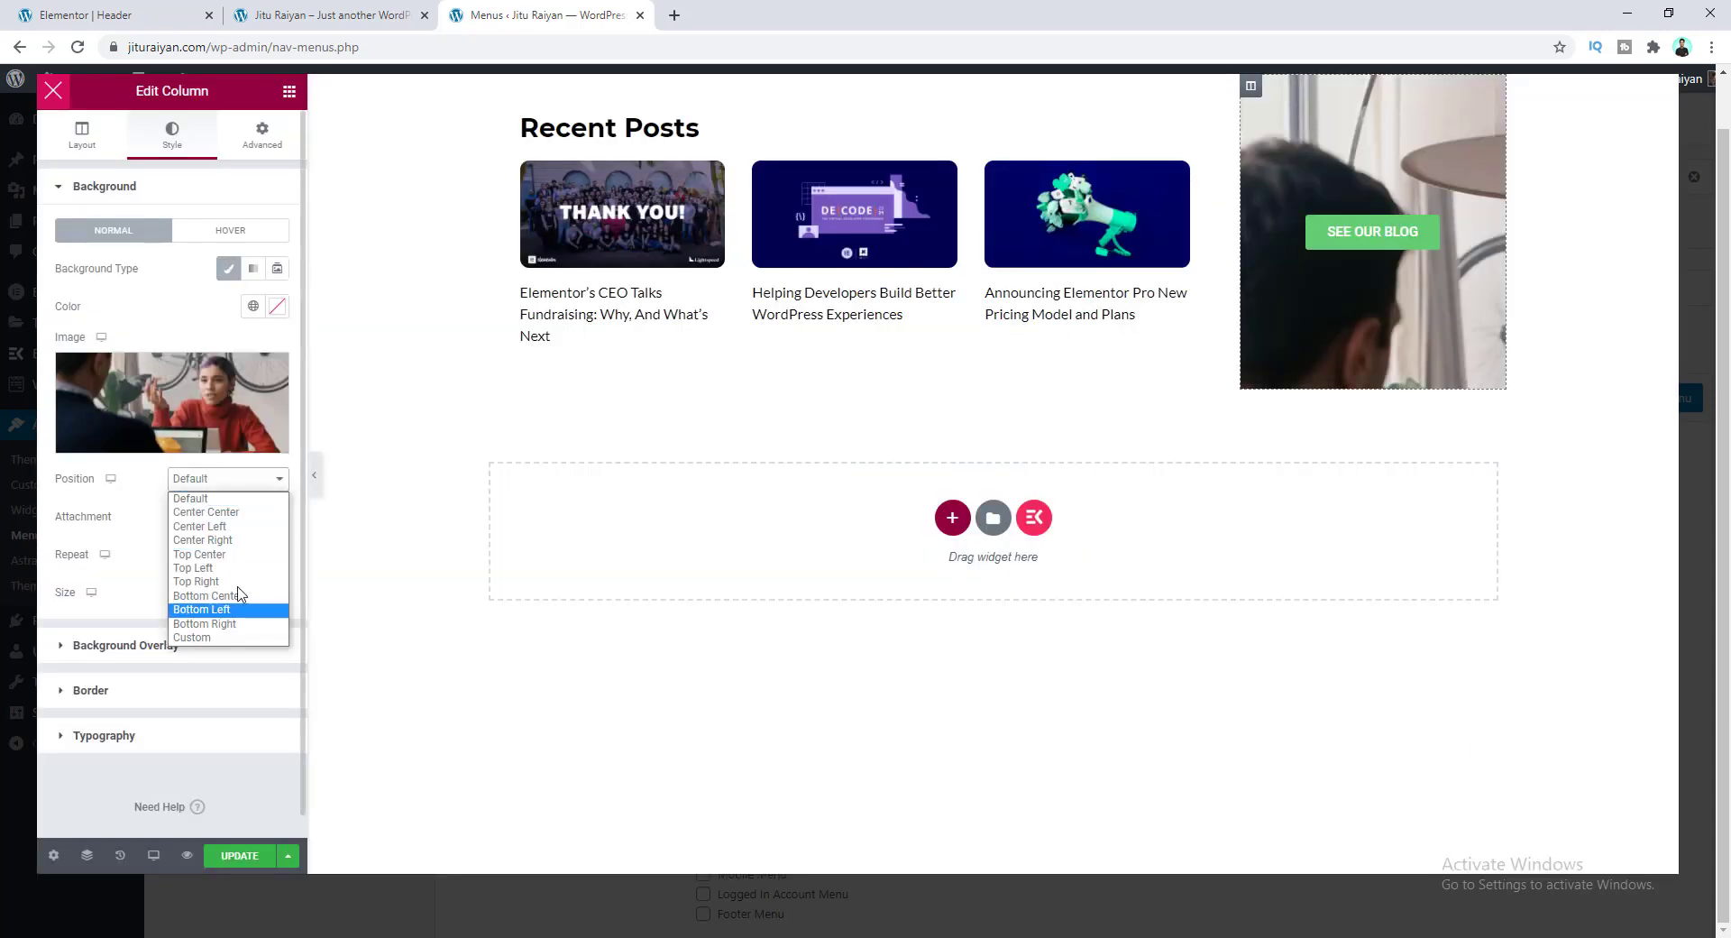
left_click(216, 511)
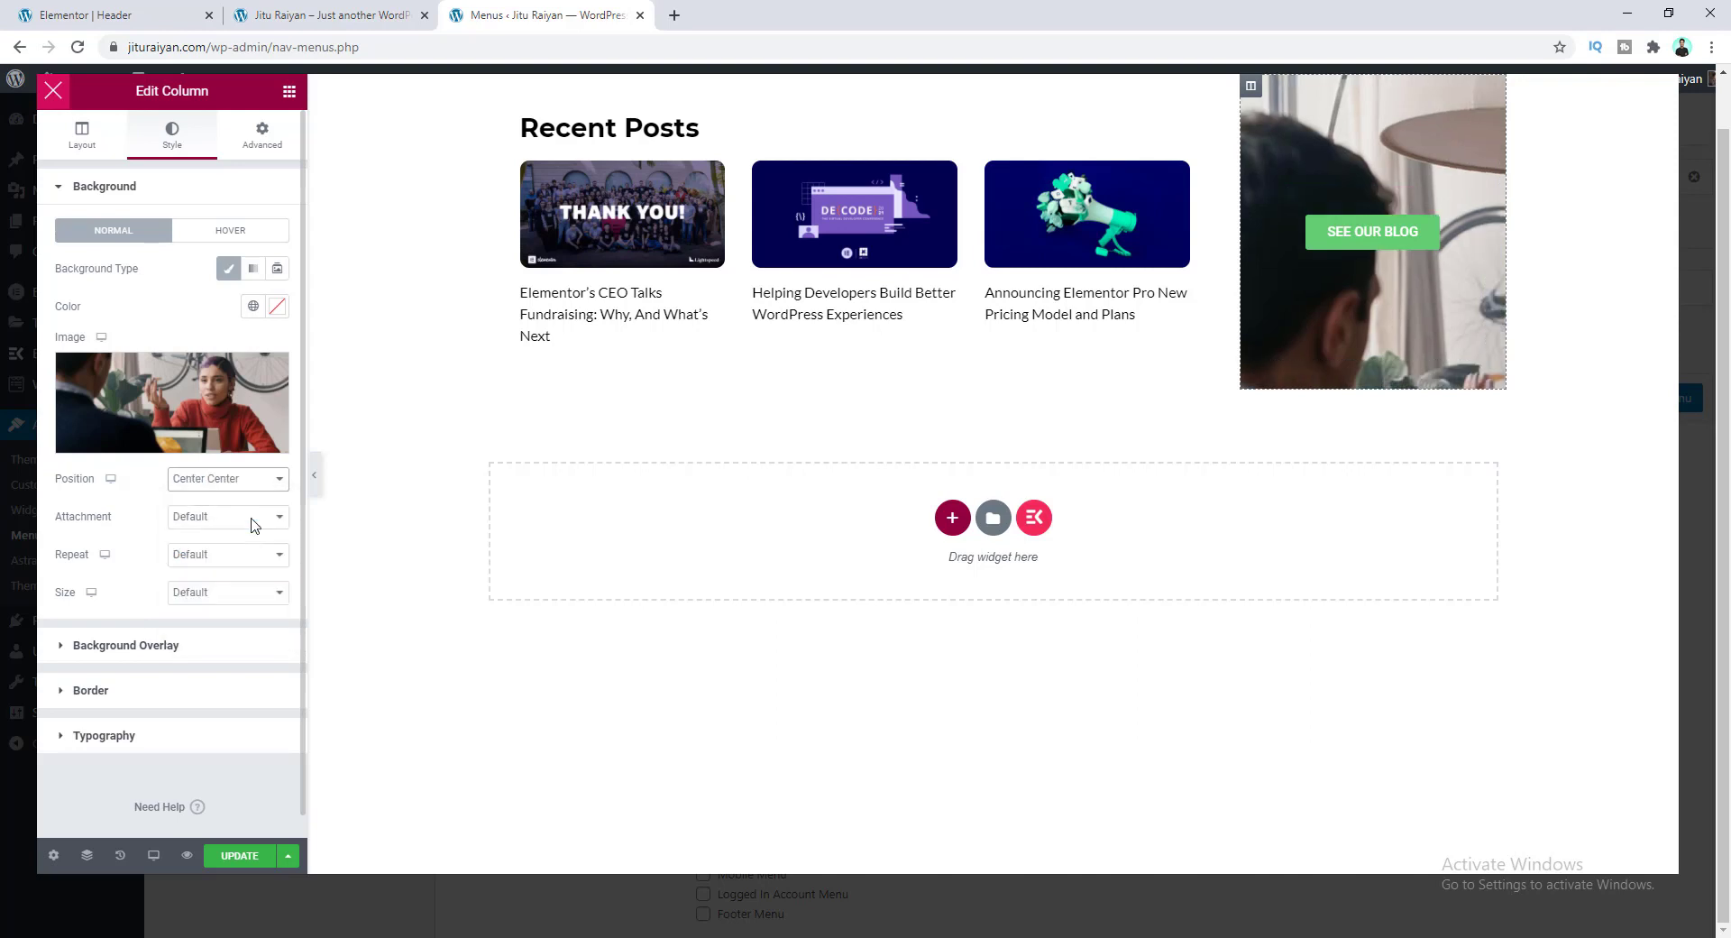
left_click(250, 600)
left_click(255, 646)
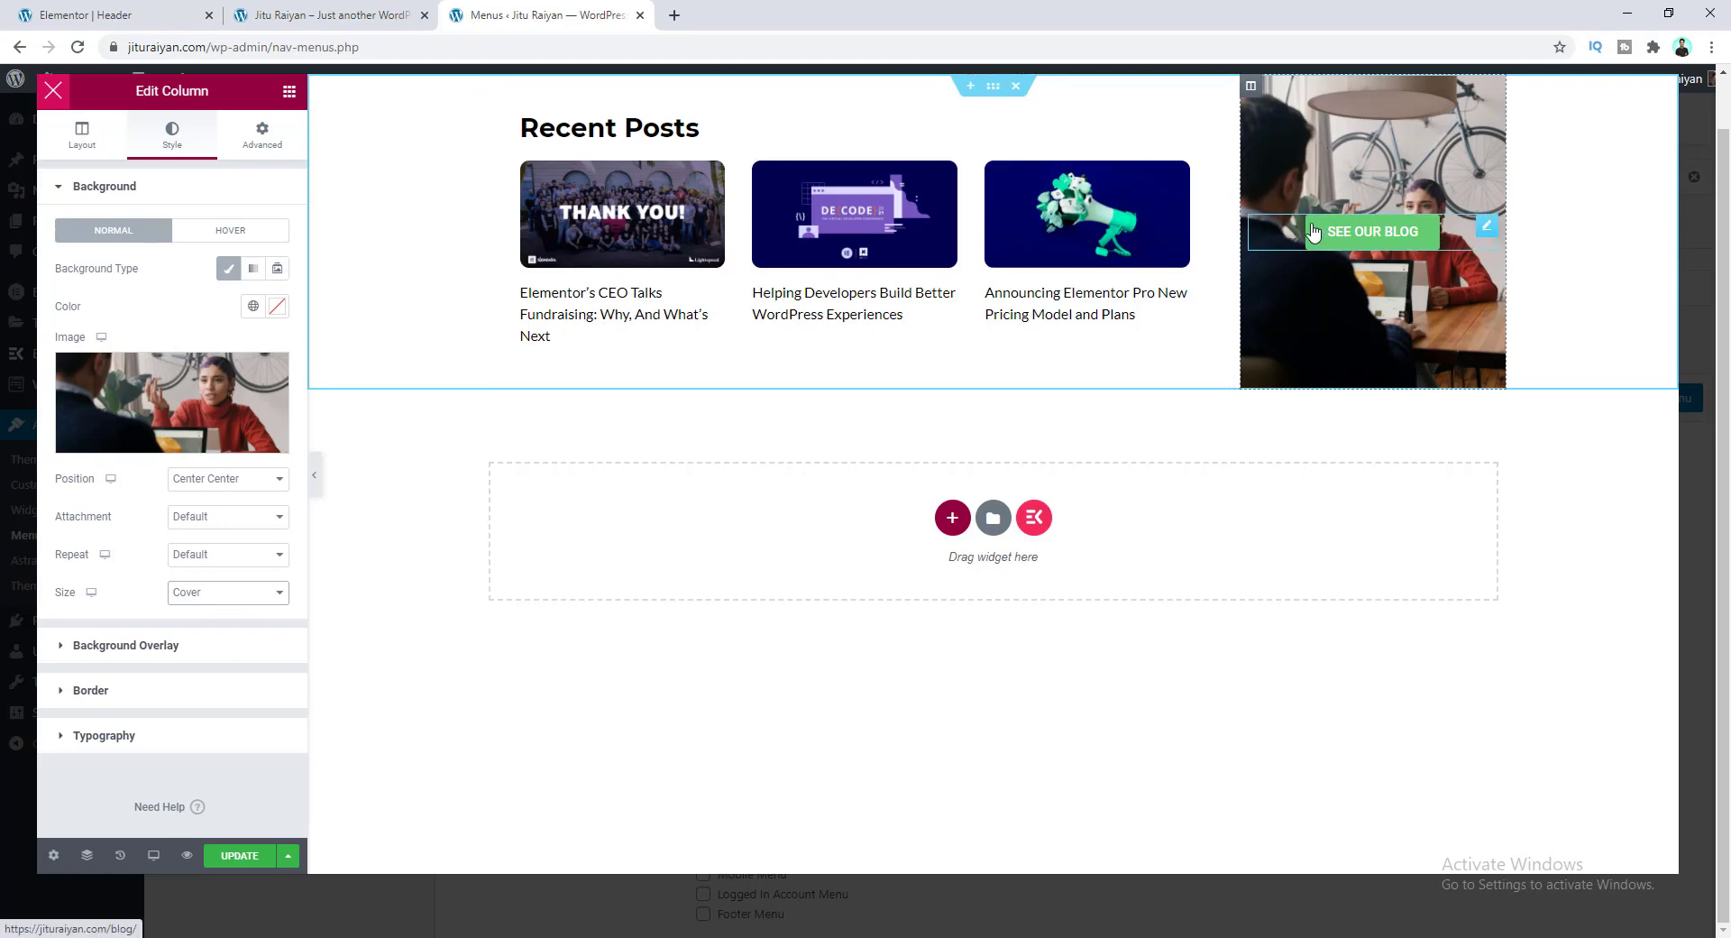
Step: Add a gradient background overlay to the button column with the semi-transparent white #FDFDFD73 as its first color
left_click(141, 646)
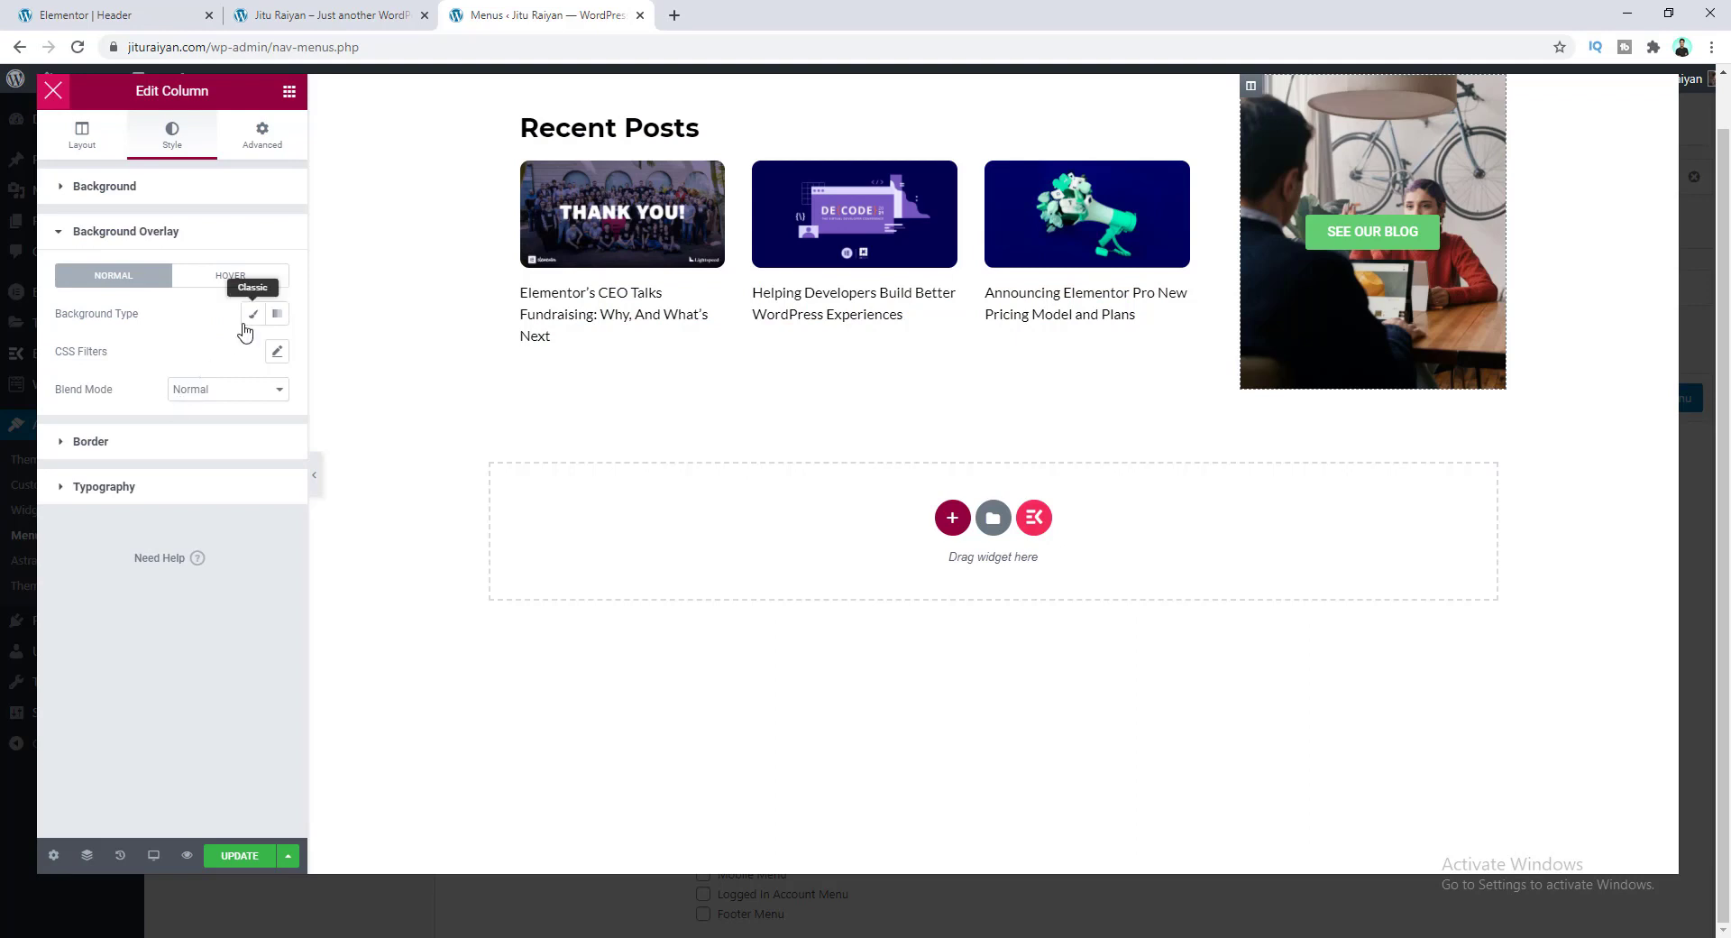
left_click(276, 315)
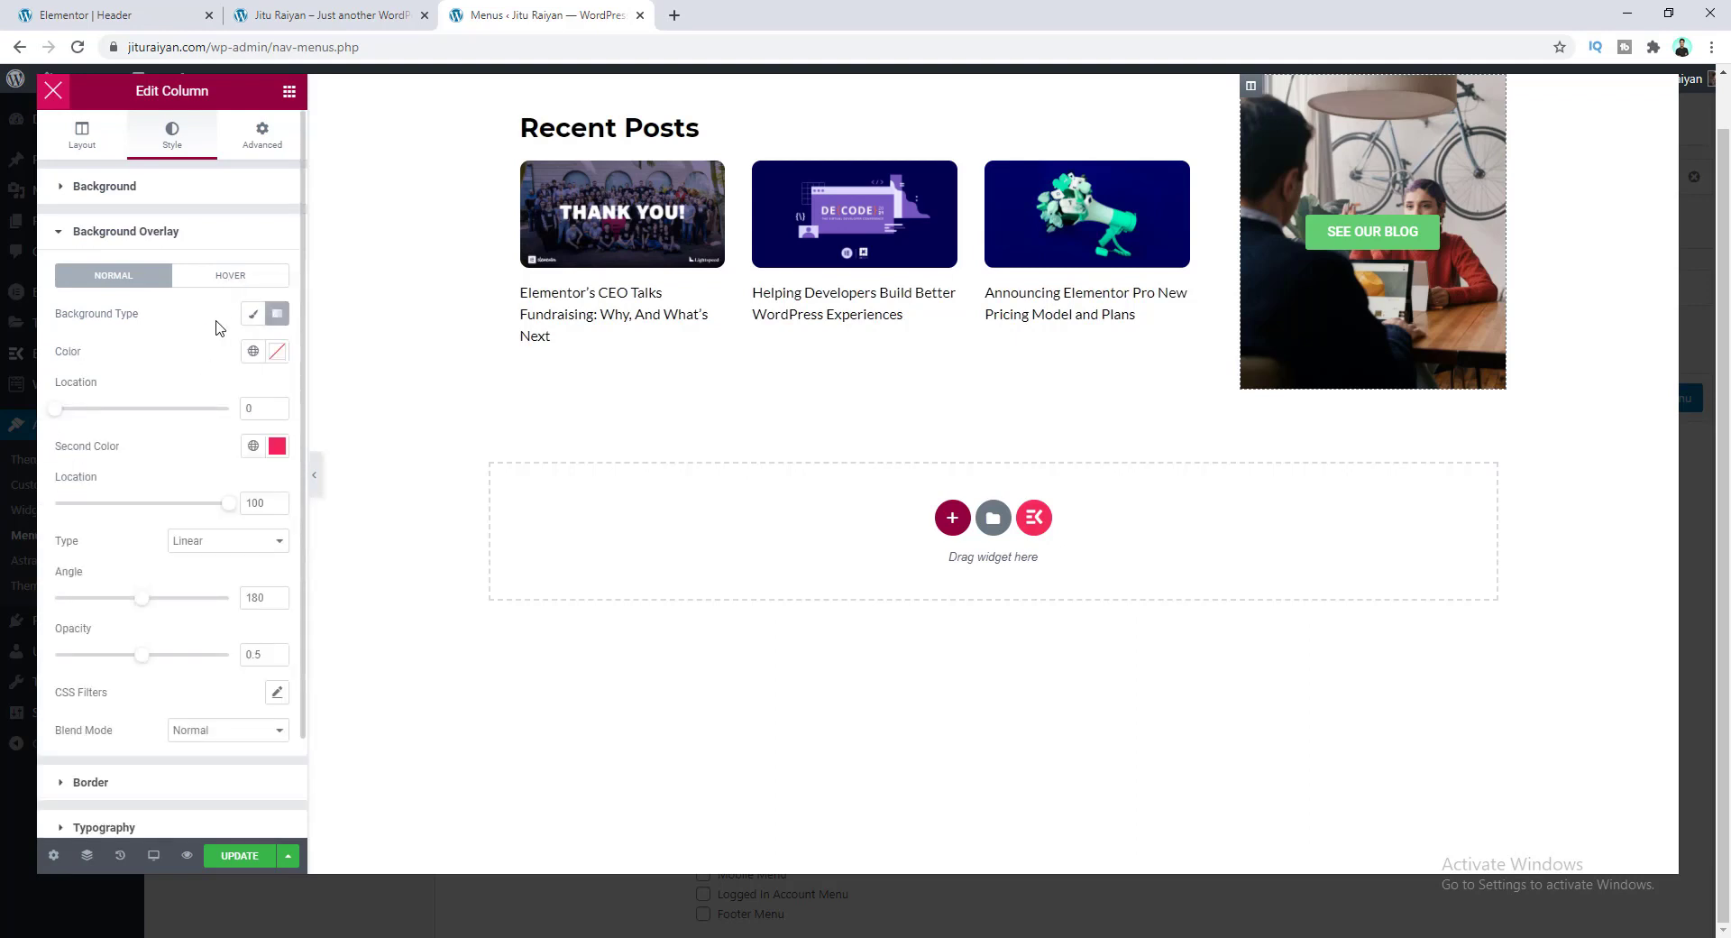
left_click(277, 354)
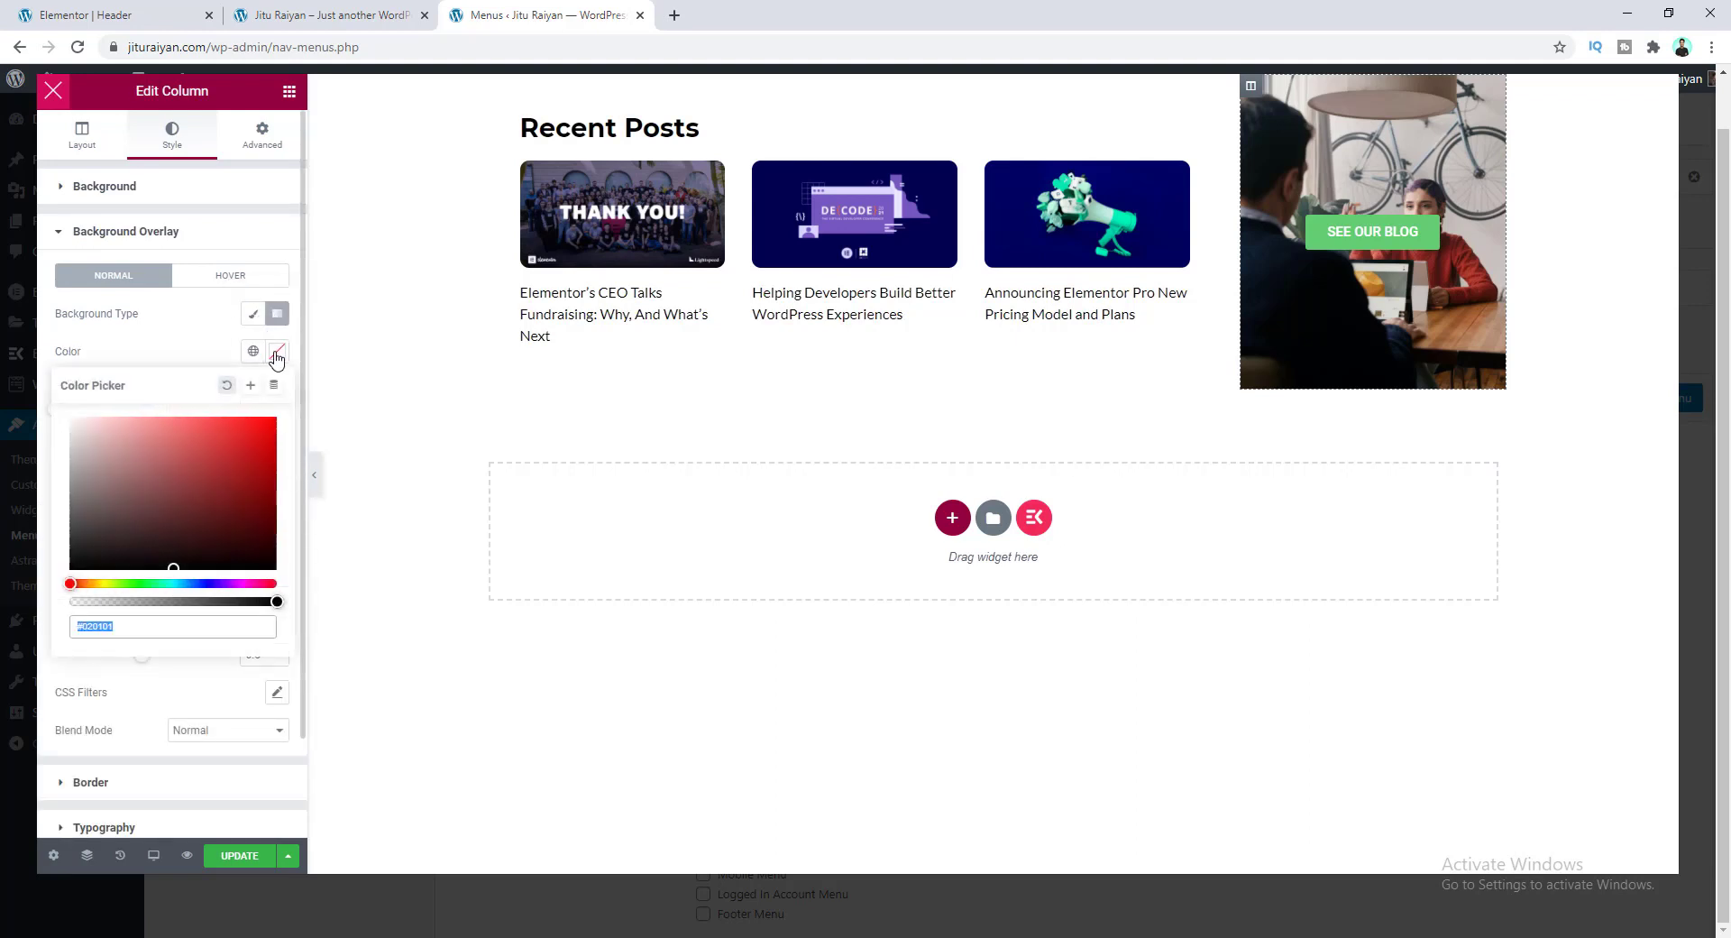
left_click(101, 454)
left_click_drag(90, 448, 59, 422)
left_click_drag(276, 602, 167, 601)
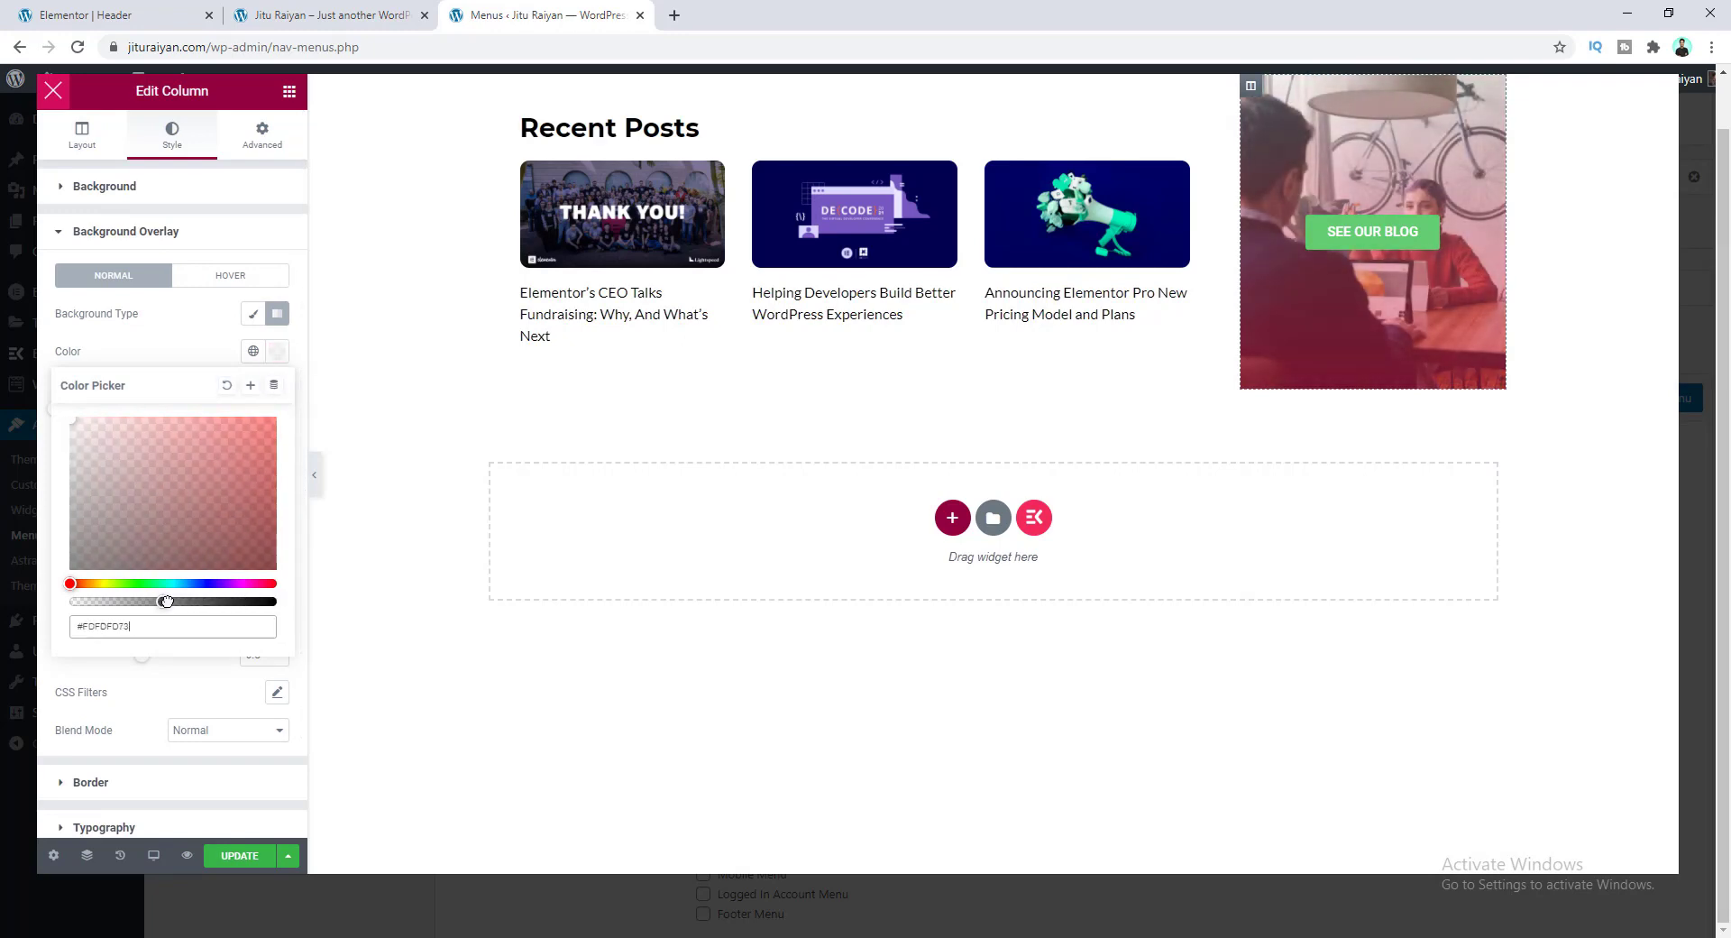
left_click(188, 349)
Step: Set the second color of the button column's gradient overlay to black
left_click(277, 445)
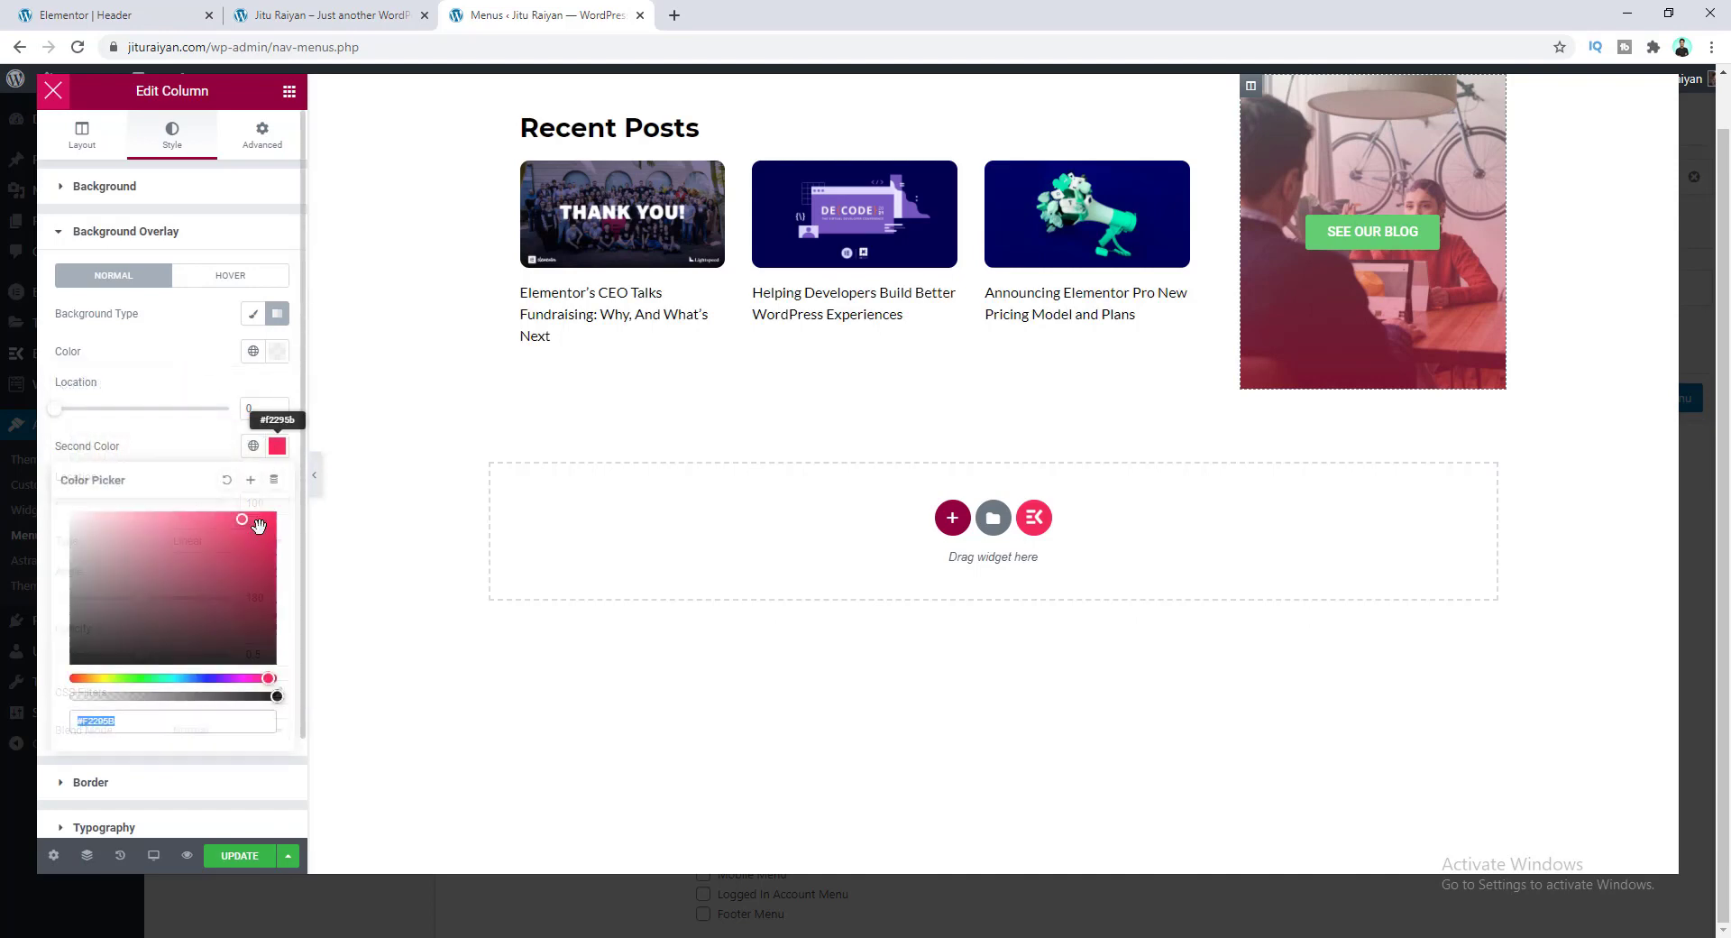
left_click_drag(226, 600, 267, 675)
left_click(199, 450)
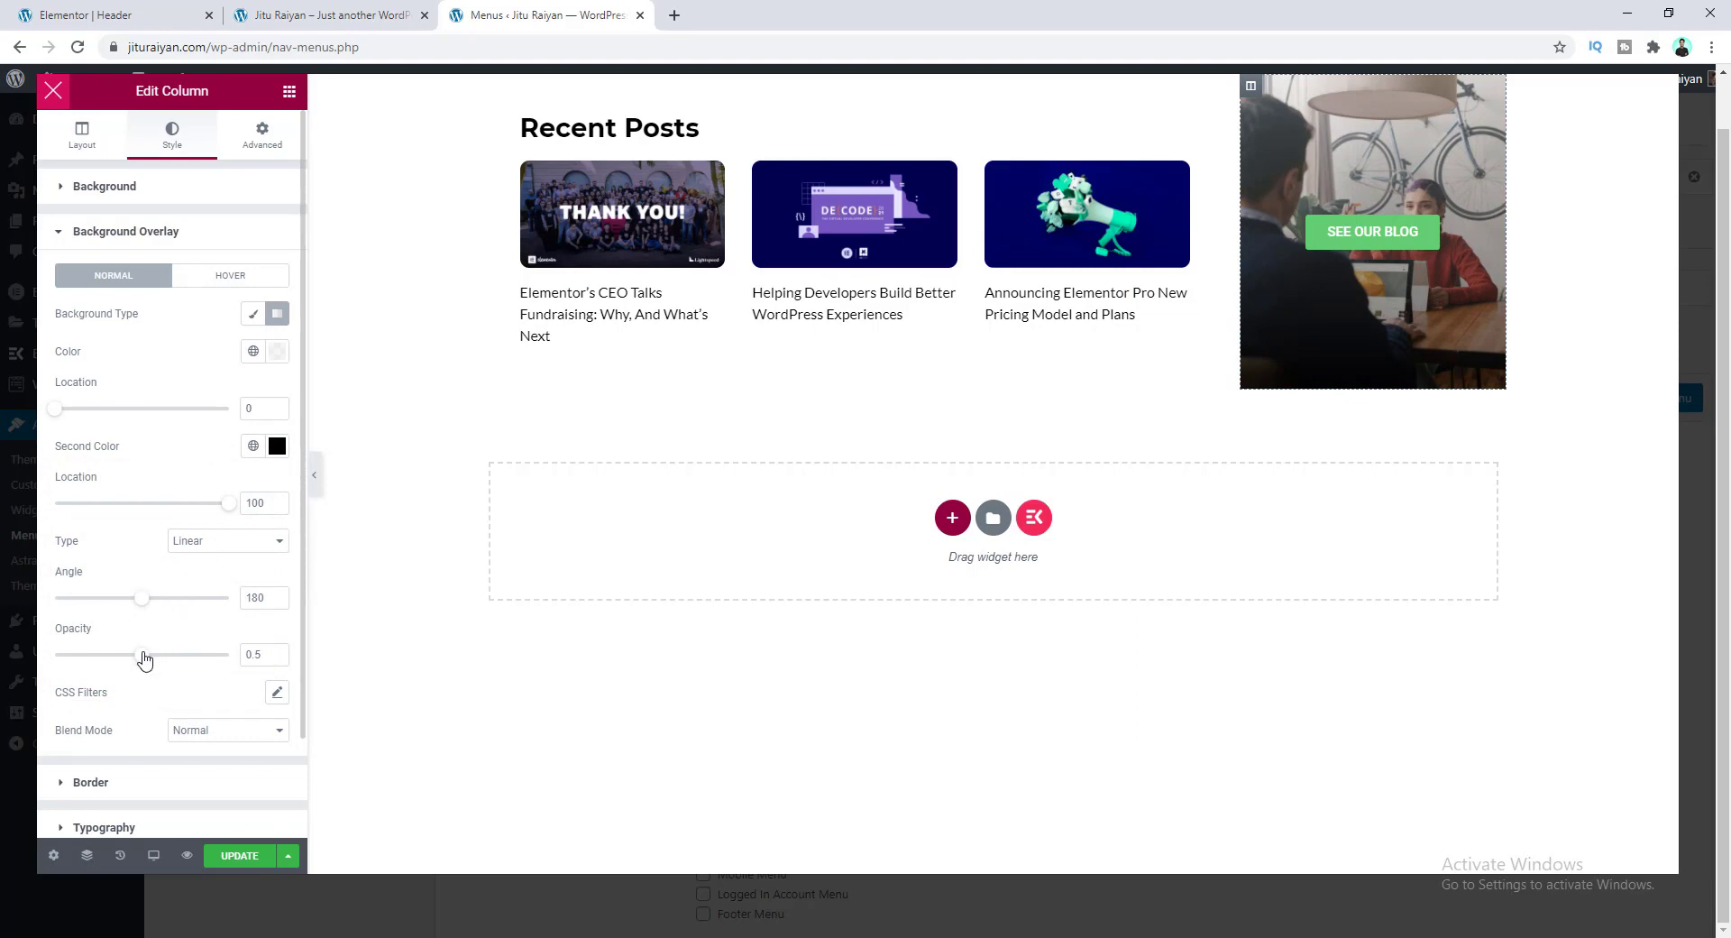
Step: Set the opacity of the button column's background overlay to 0.7
left_click_drag(142, 656, 177, 659)
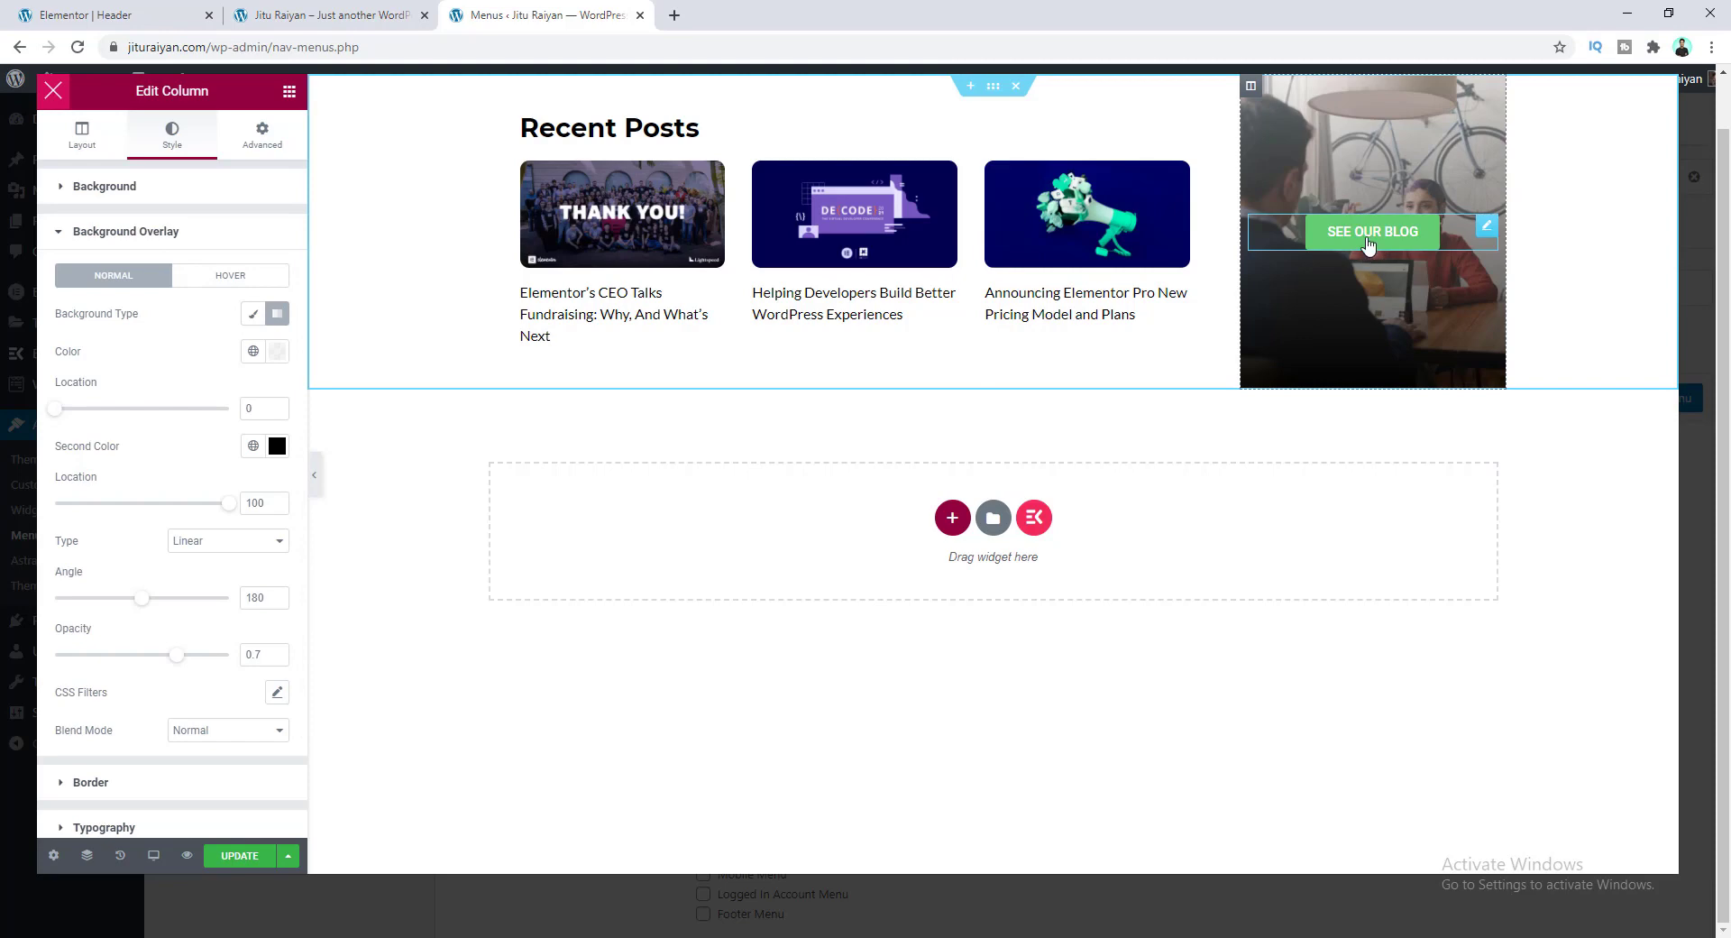
Step: Set the SEE OUR BLOG button's typography to Montserrat with weight 700 and size 15 px
left_click(1486, 227)
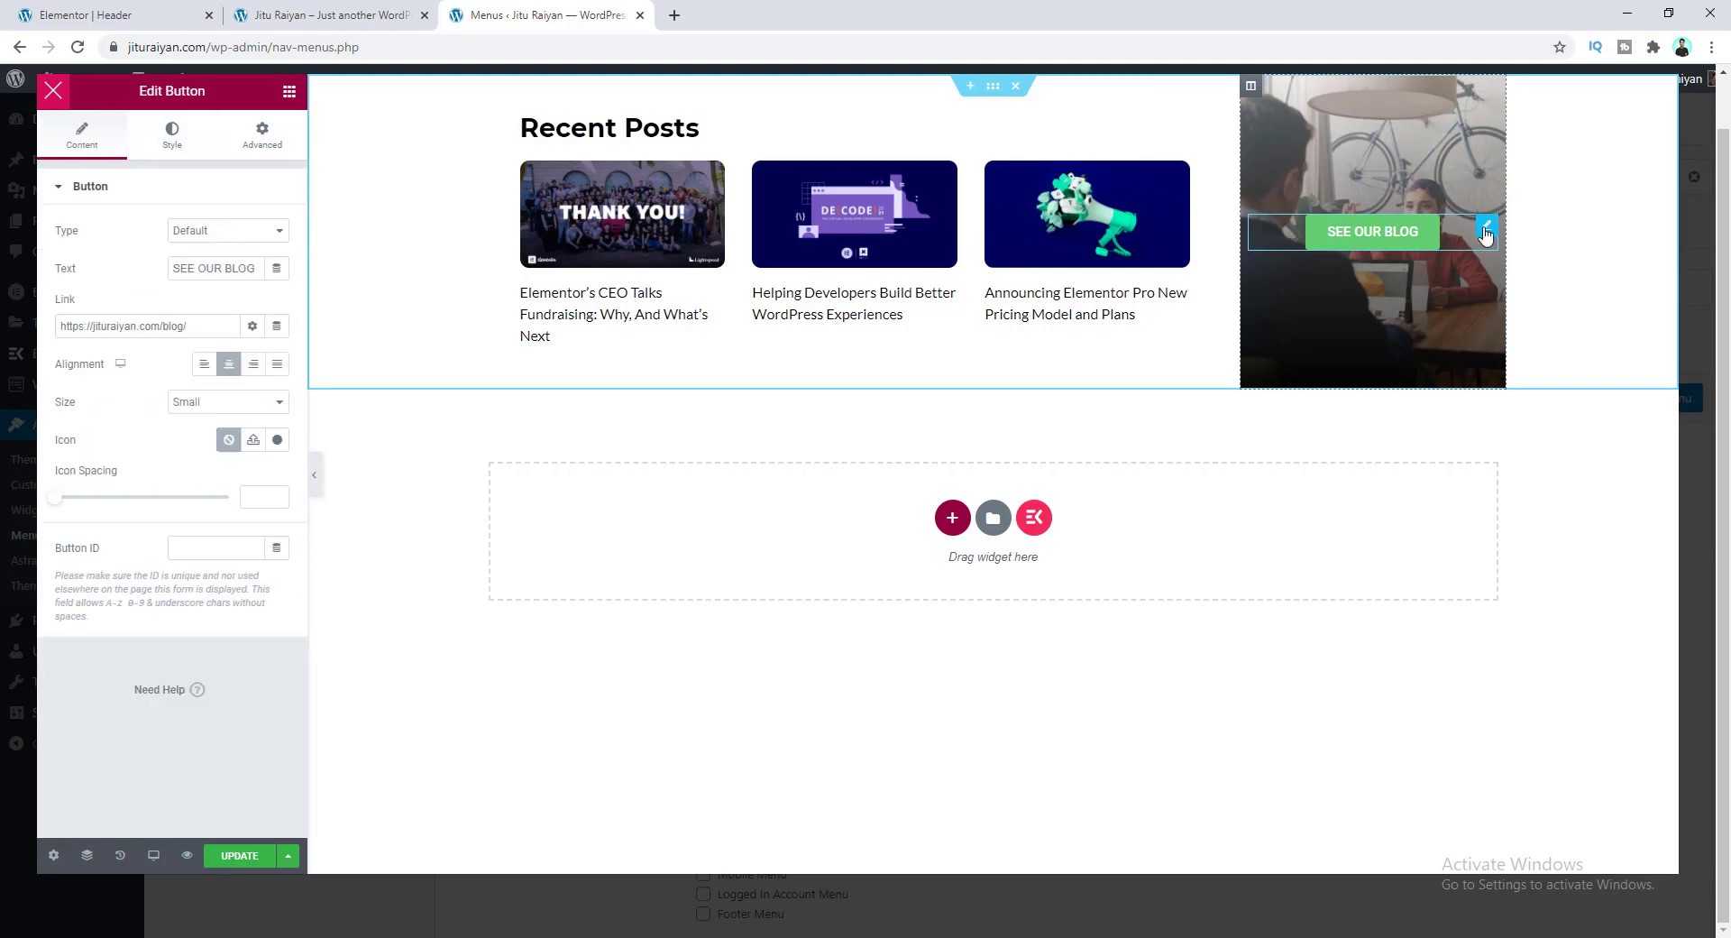
left_click(173, 140)
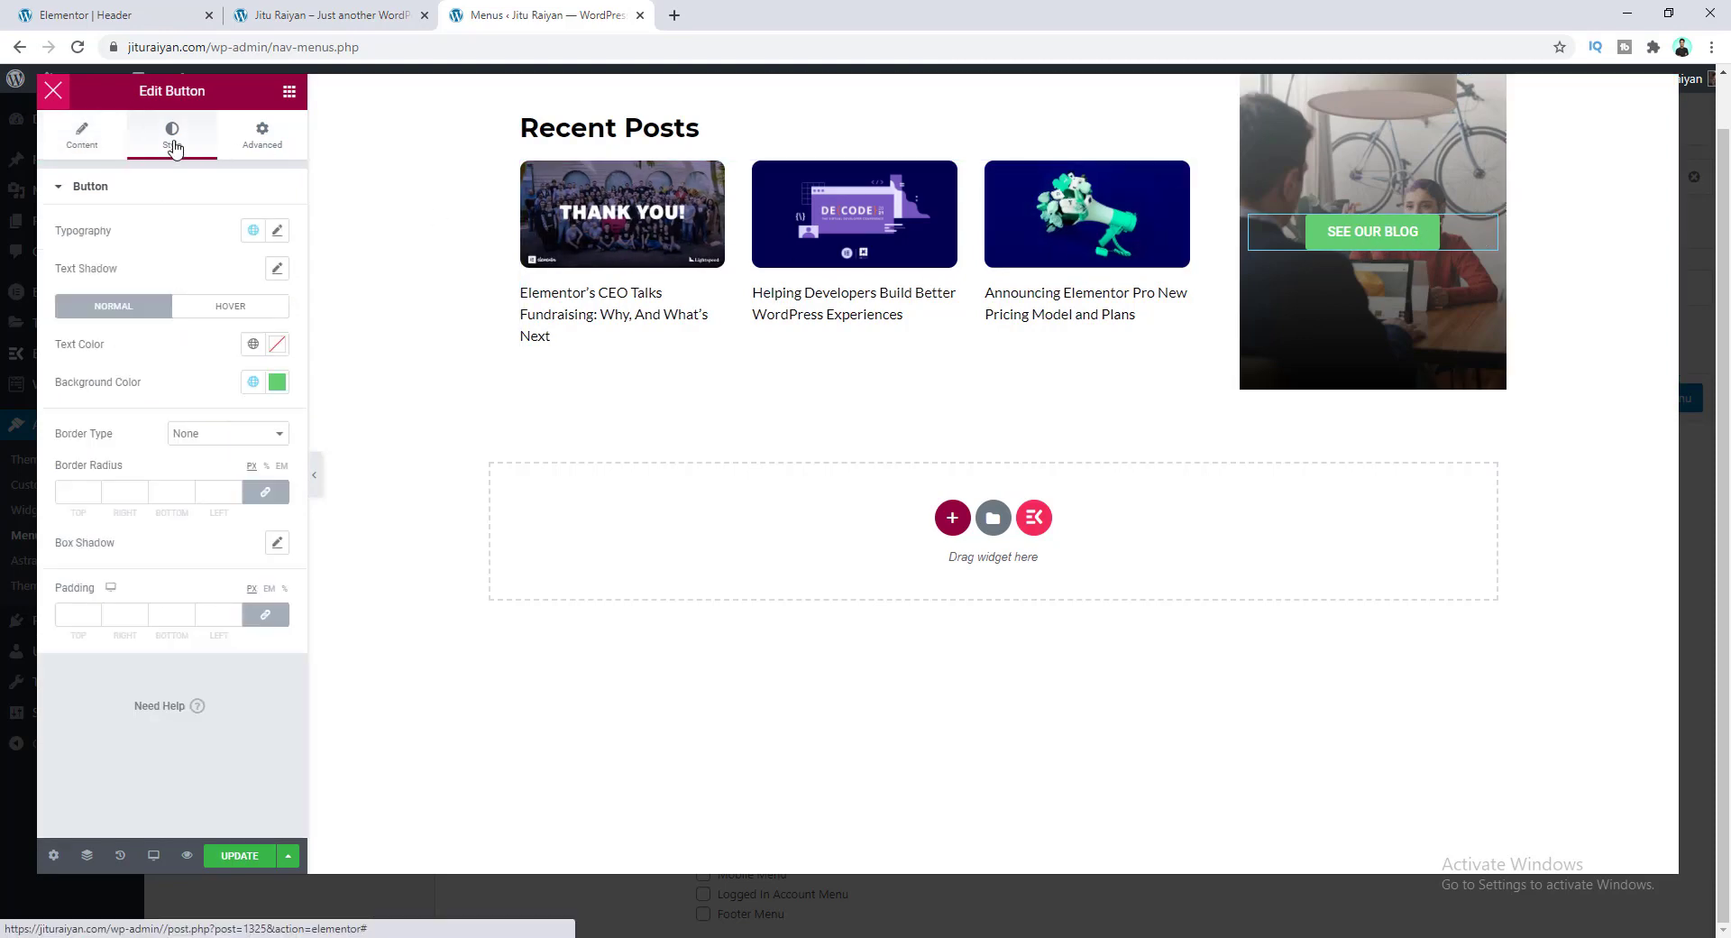
left_click(277, 232)
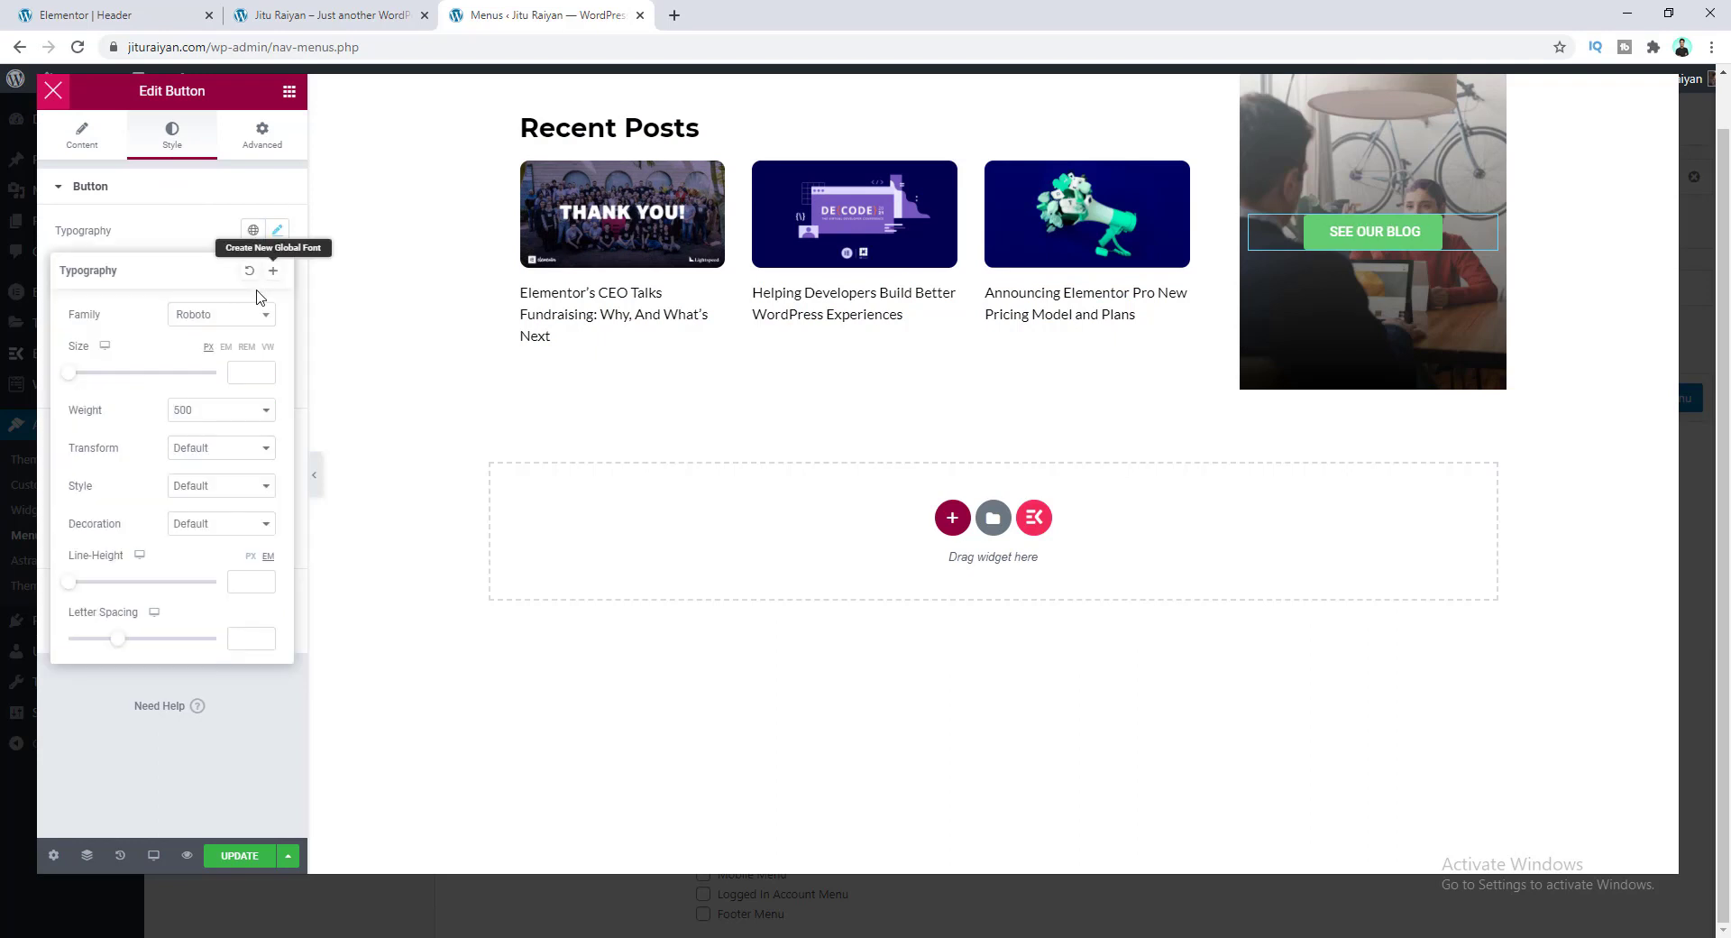
left_click(257, 314)
type("Mont")
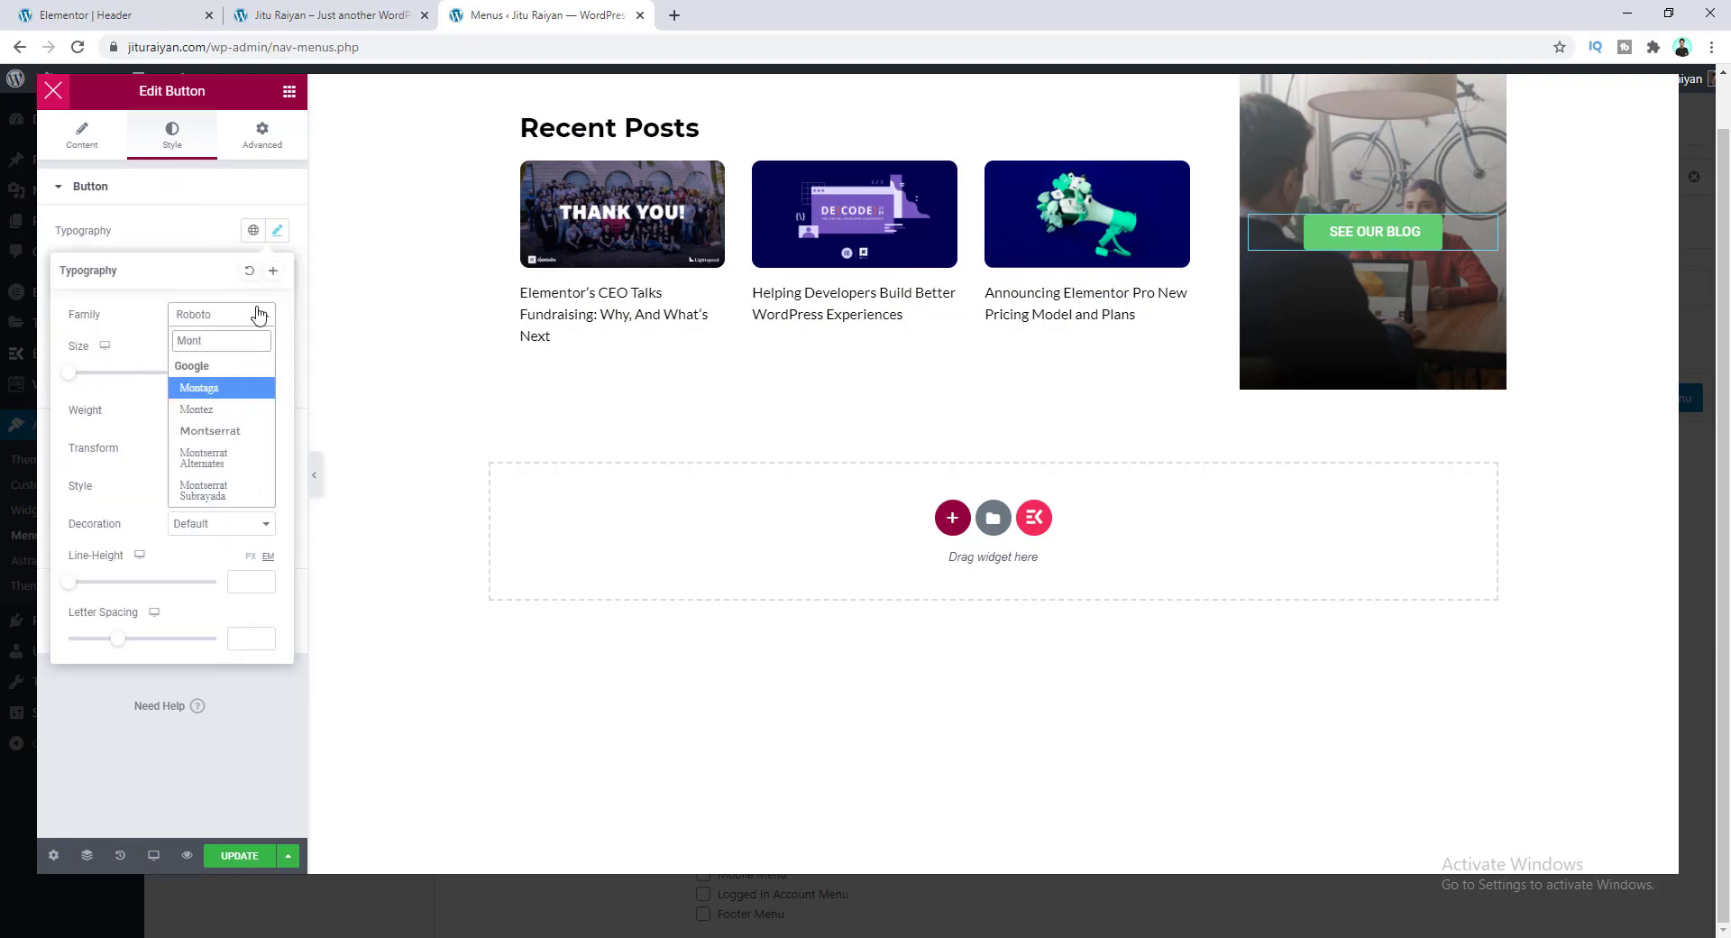
left_click(210, 430)
left_click(221, 410)
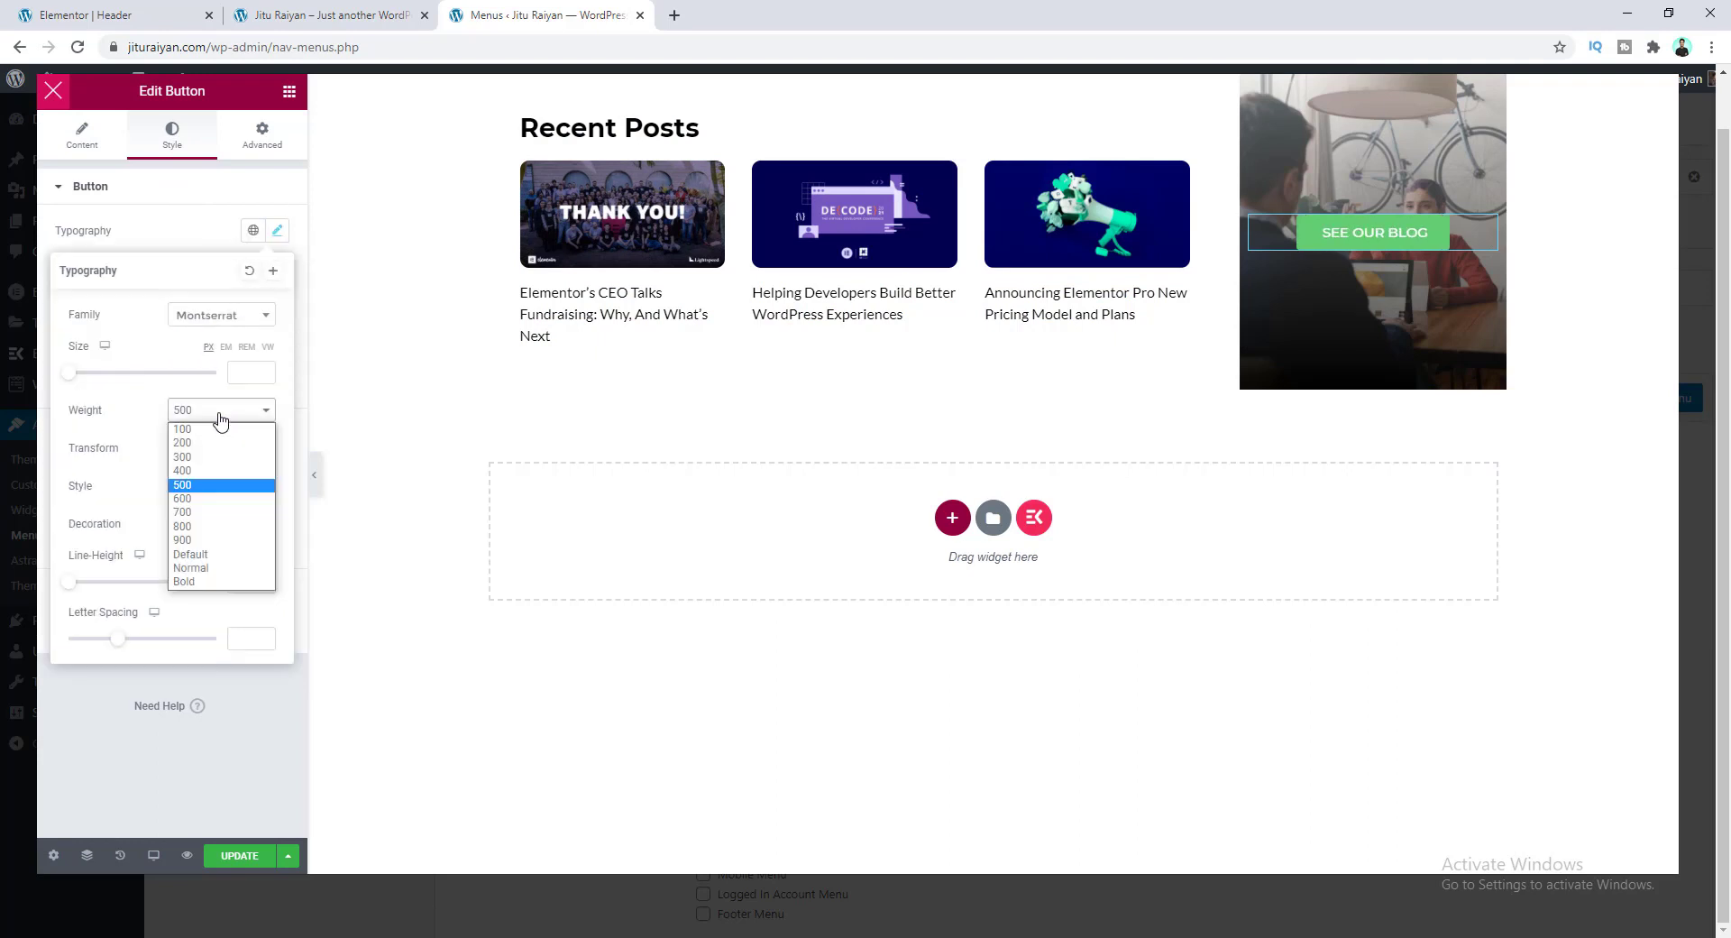
left_click(247, 512)
left_click(248, 375)
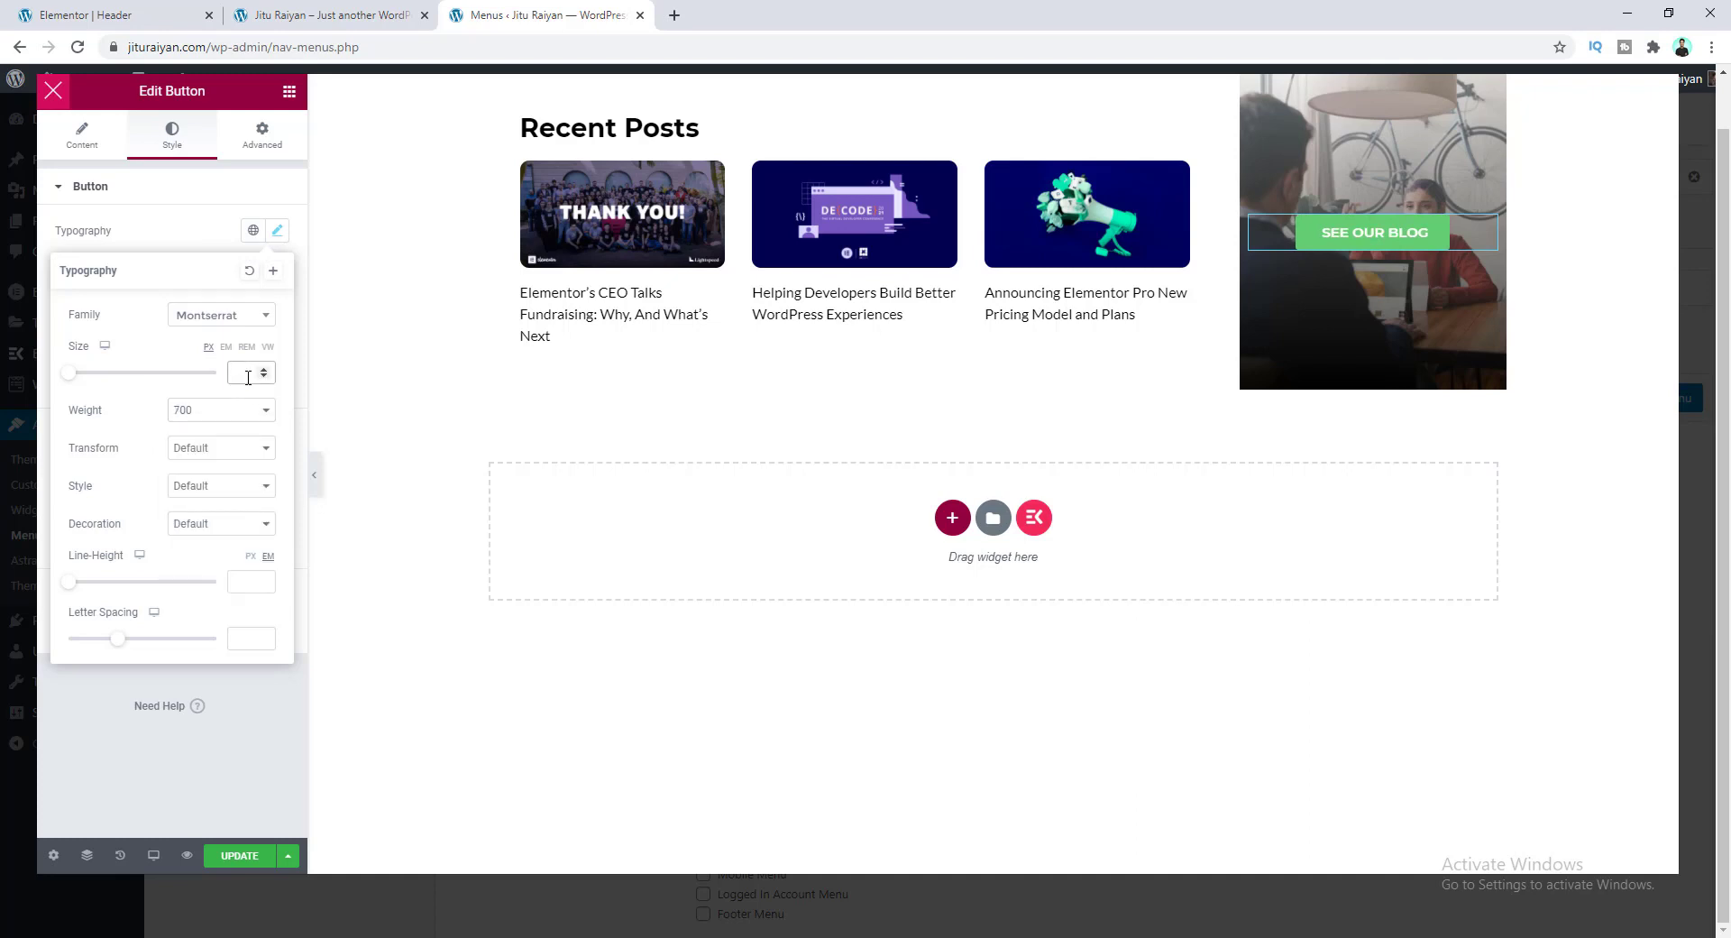
type("15")
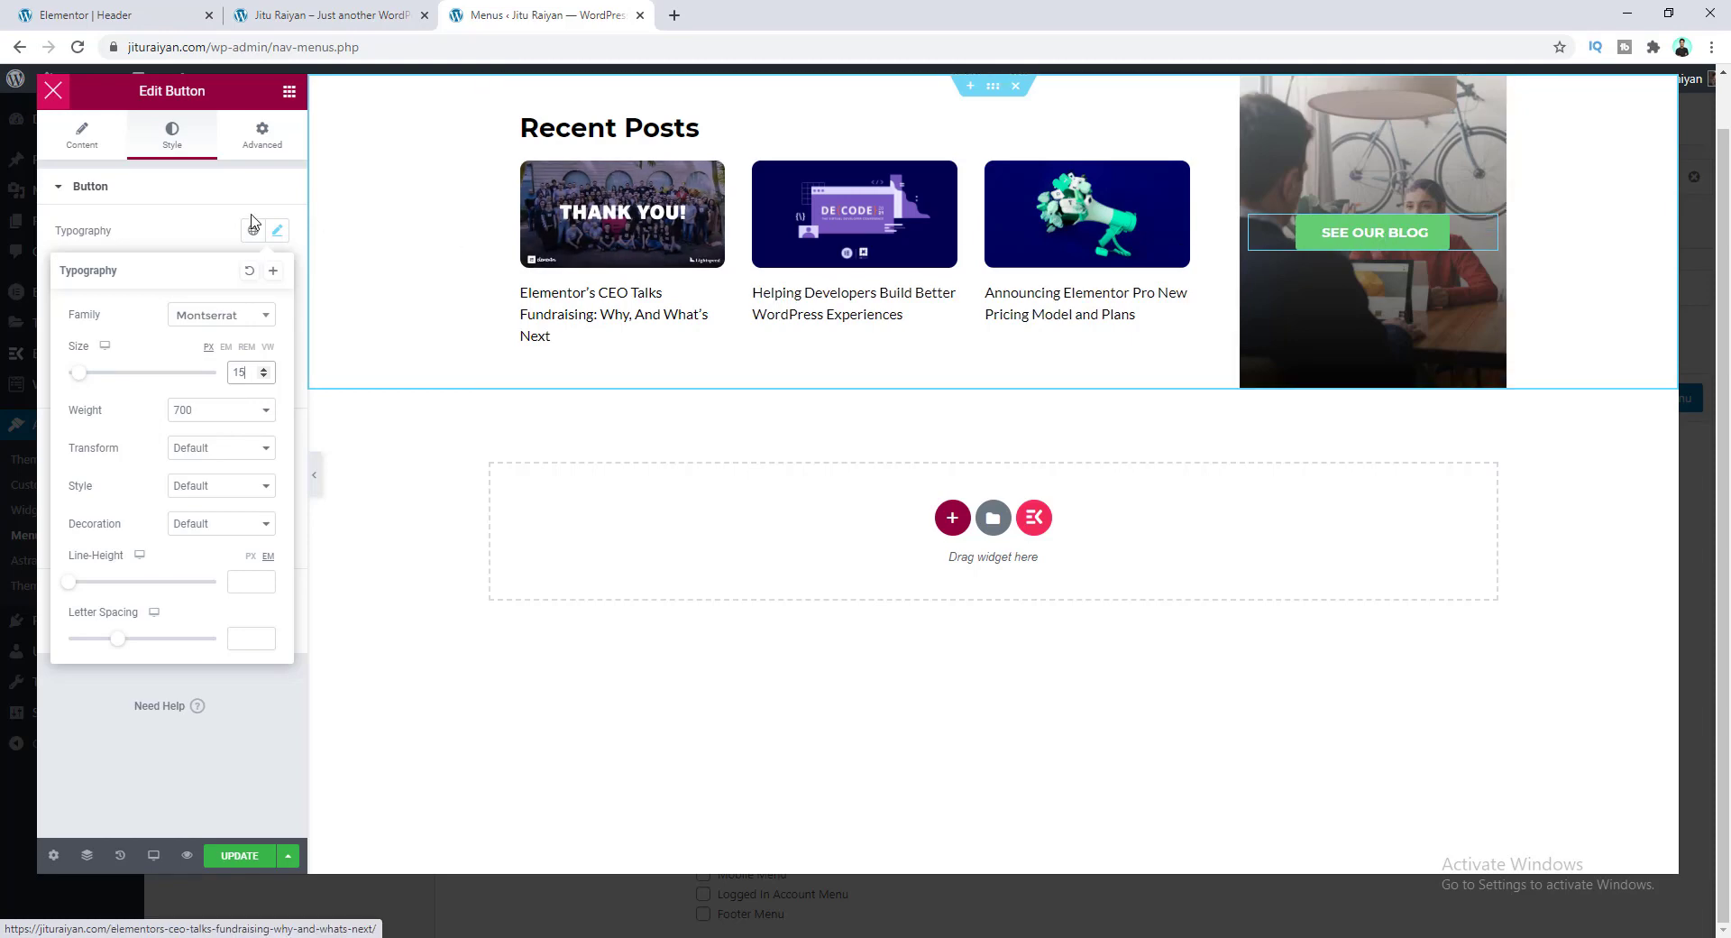
left_click(192, 239)
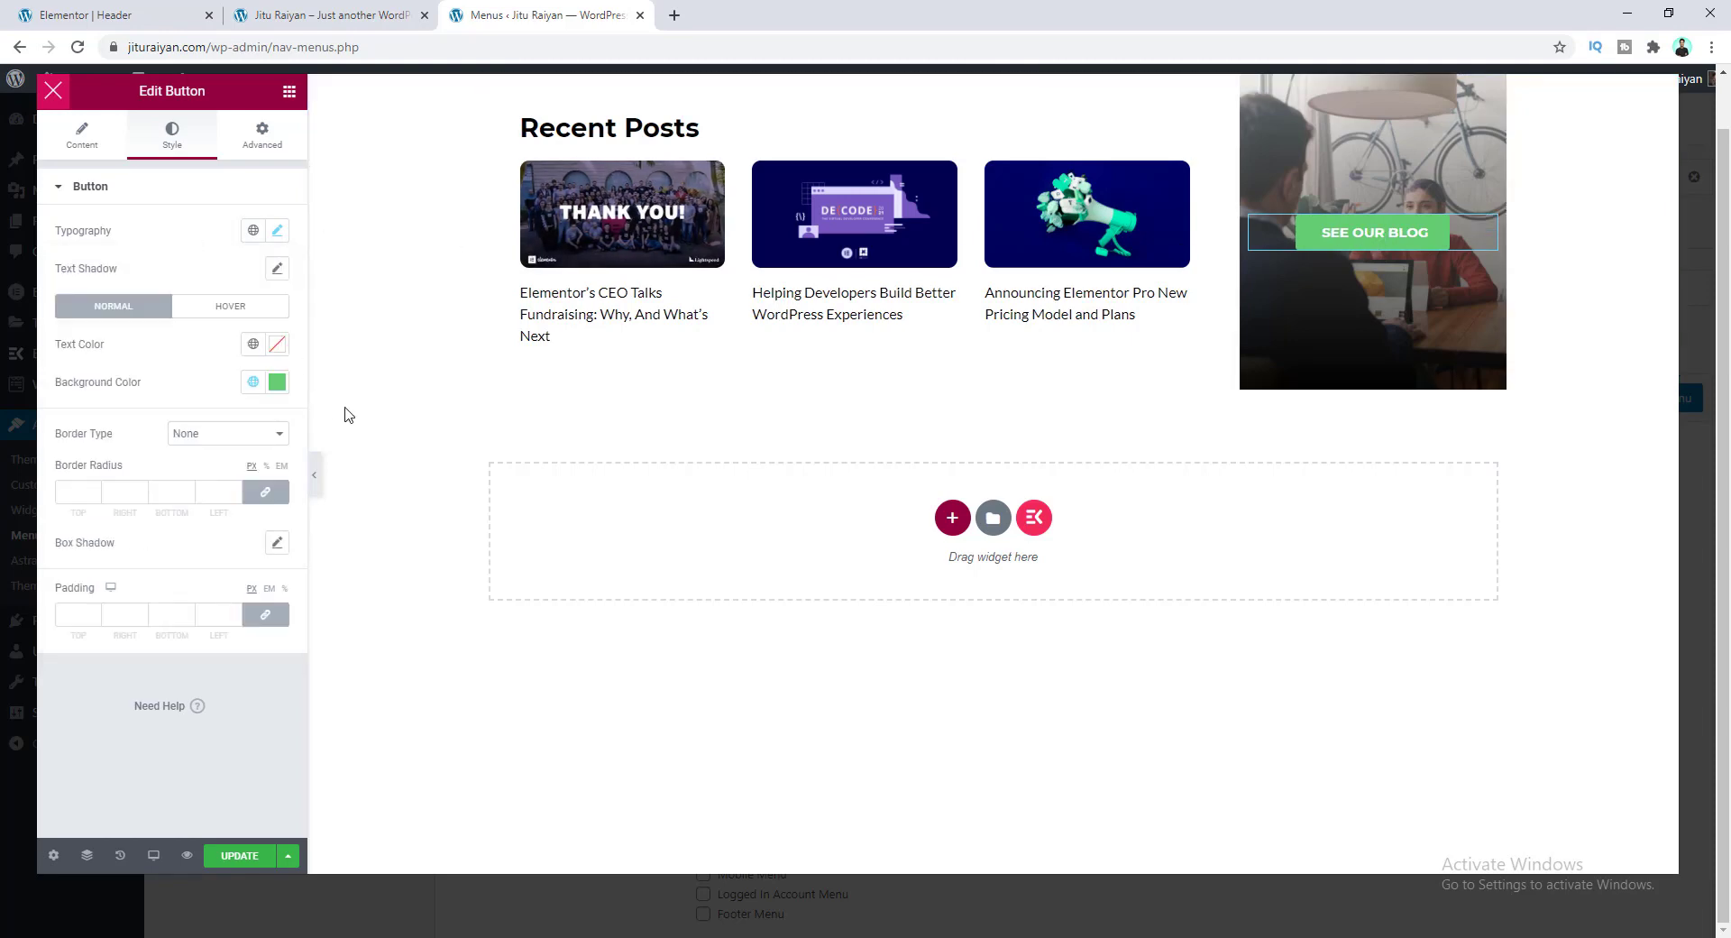
Step: Give the SEE OUR BLOG button a near-black text color and the yellow background color #FFCC03
left_click(277, 346)
left_click_drag(83, 541, 71, 545)
left_click(165, 356)
left_click(277, 382)
double_click(101, 656)
type("FFCC03")
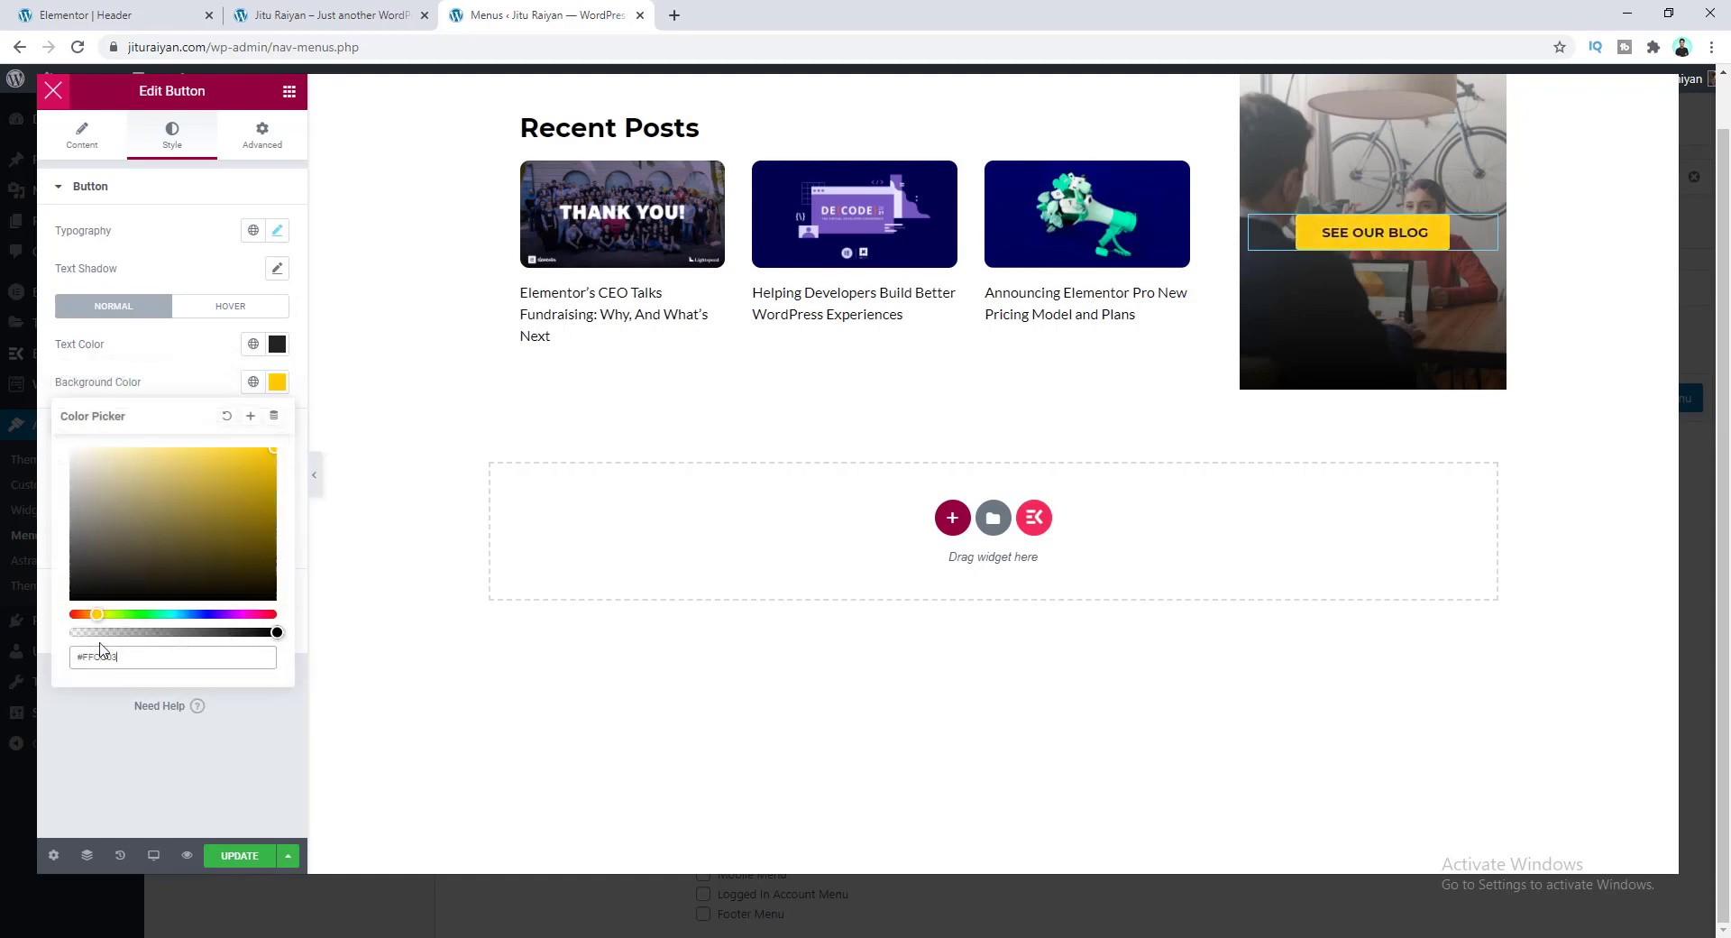
left_click(50, 516)
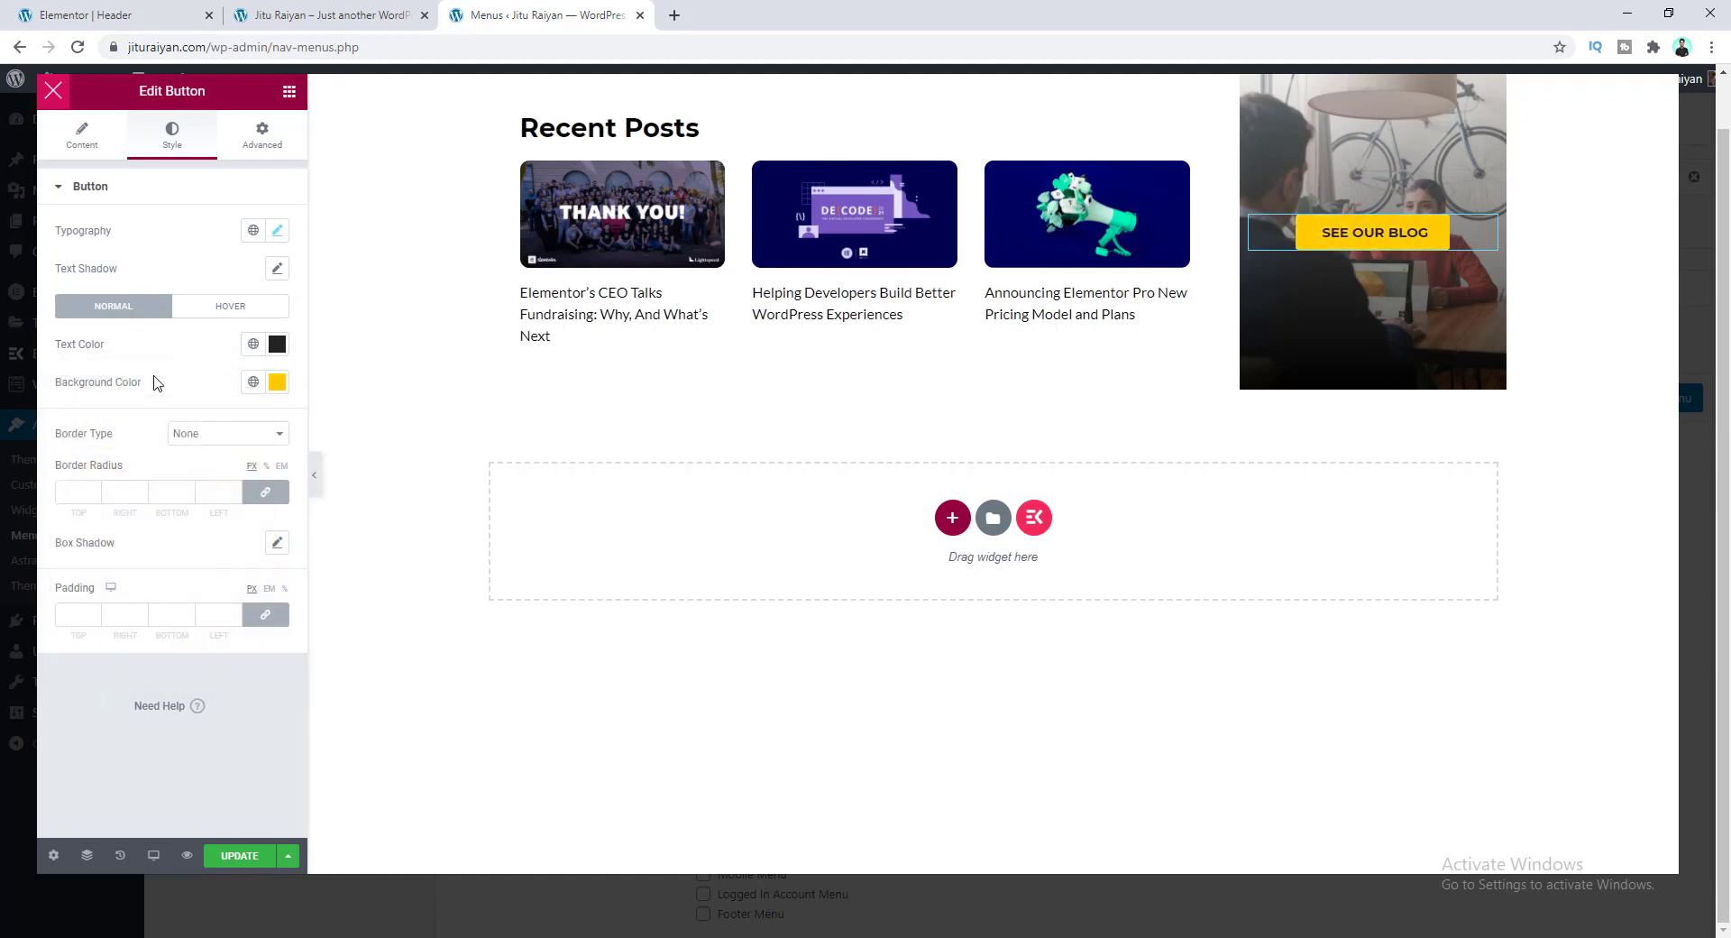
Step: Set the button's border radius to 30 px and its padding to 18 px top and bottom, 35 px right and left
left_click(72, 495)
type("30")
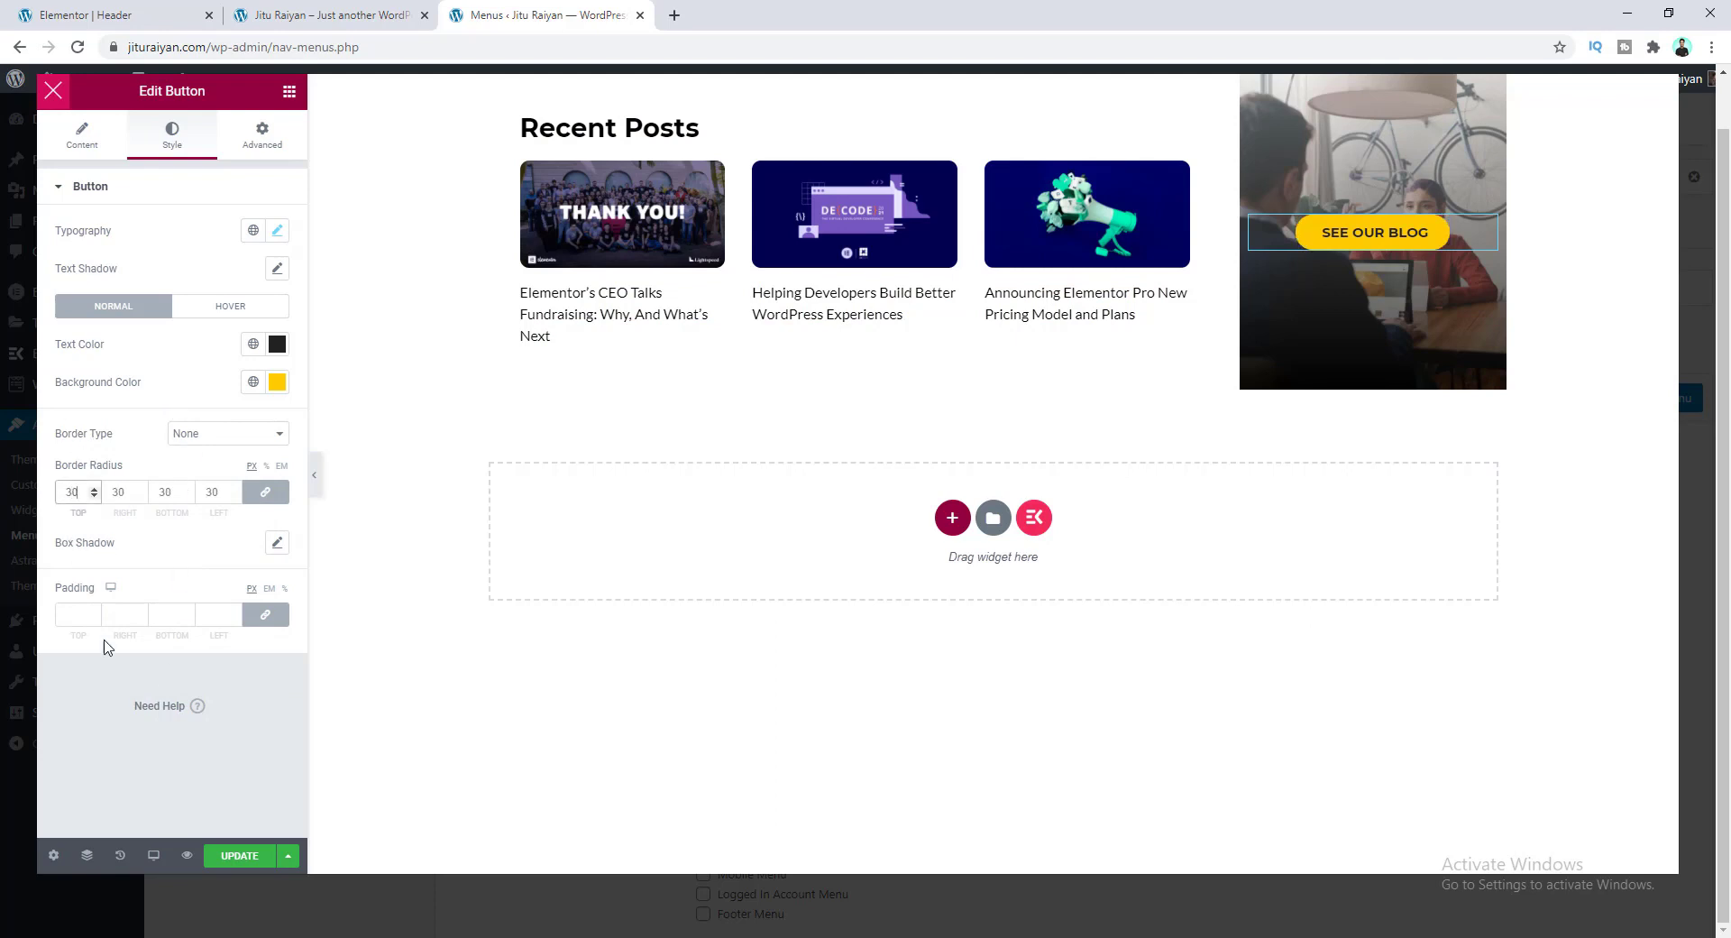
left_click(75, 617)
type("18")
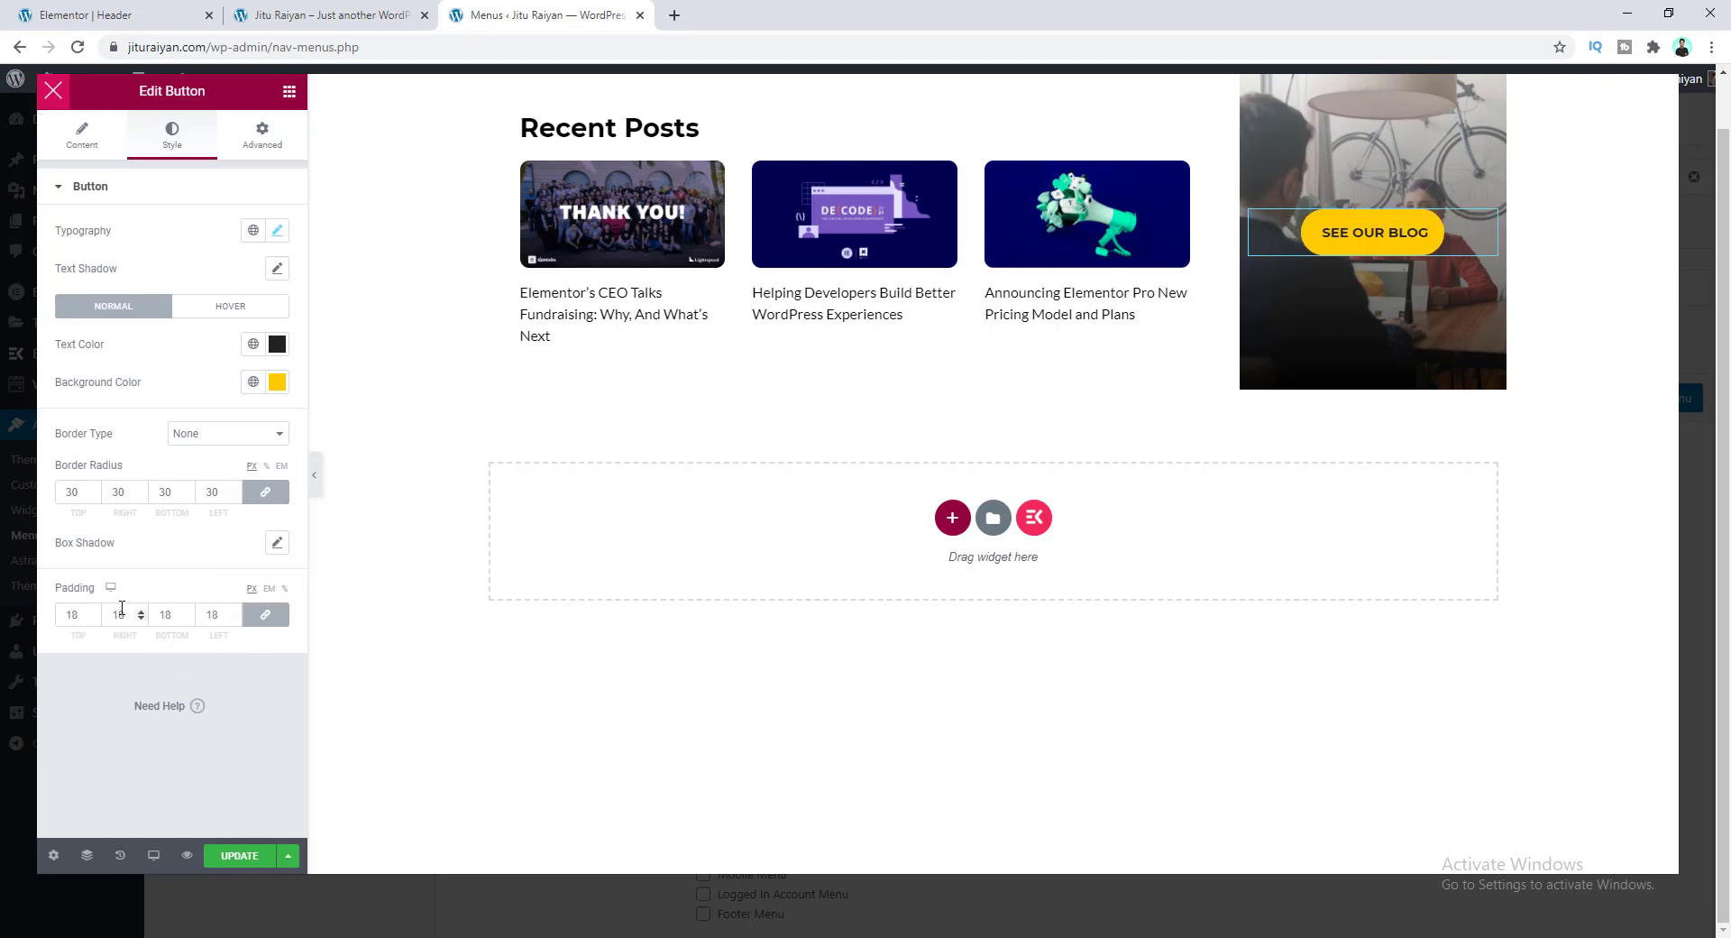
left_click(265, 614)
left_click(140, 611)
left_click_drag(140, 614, 140, 614)
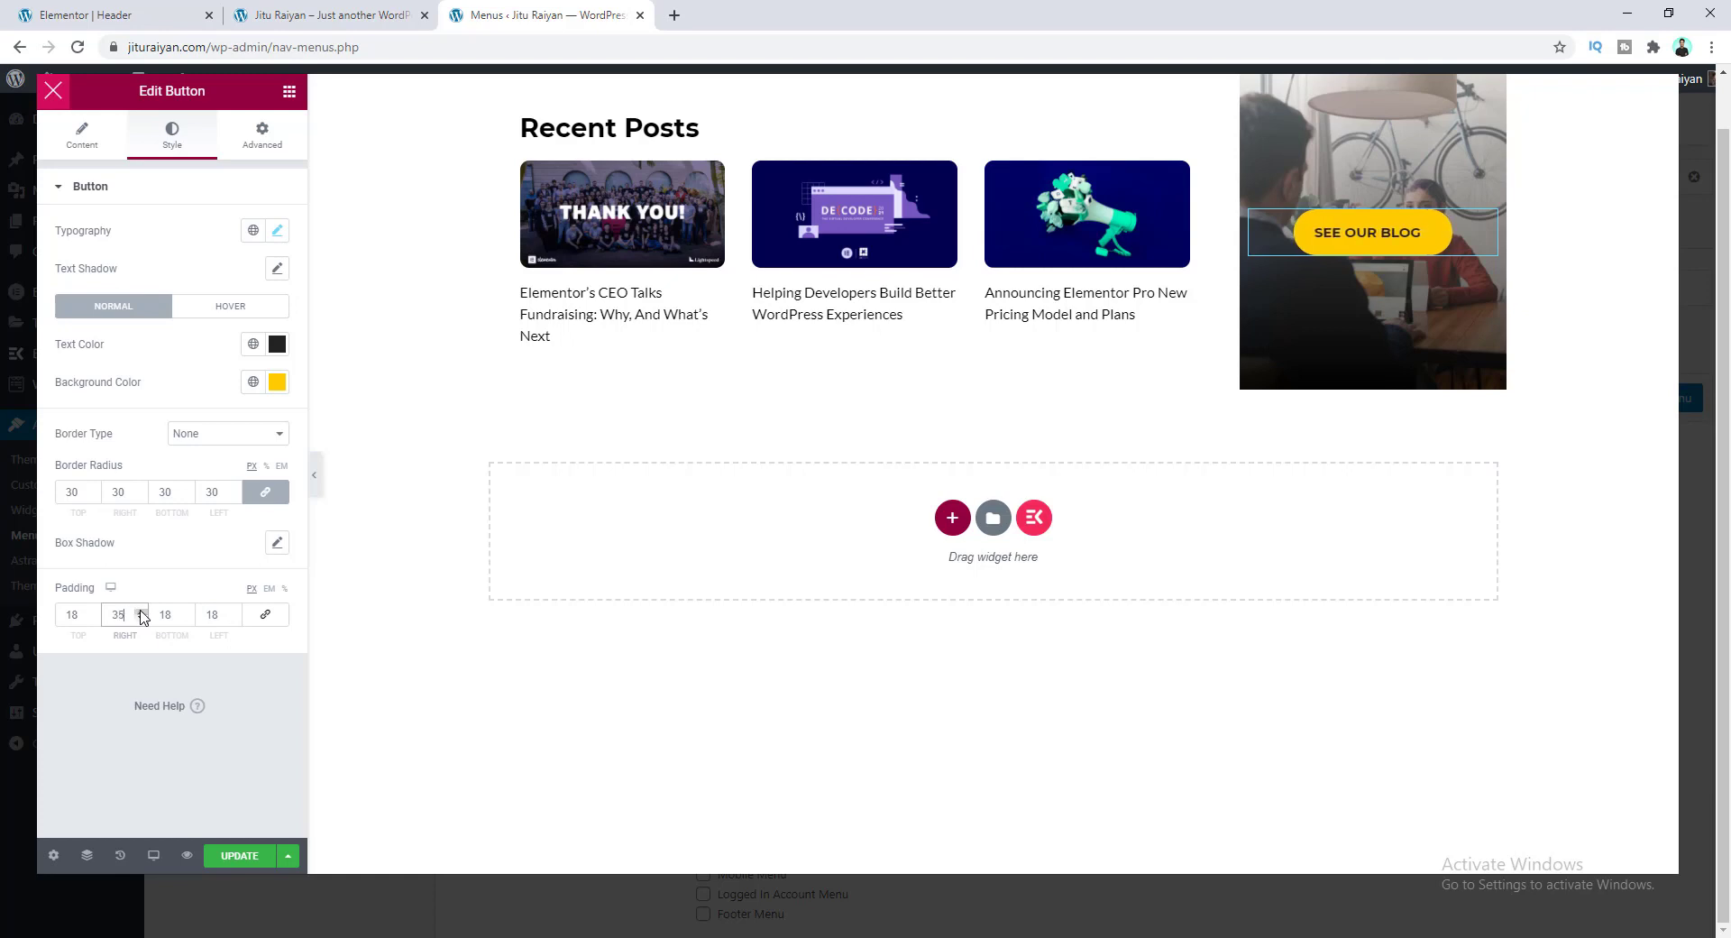
double_click(107, 614)
key("ctrl+c")
double_click(220, 614)
key("ctrl+v")
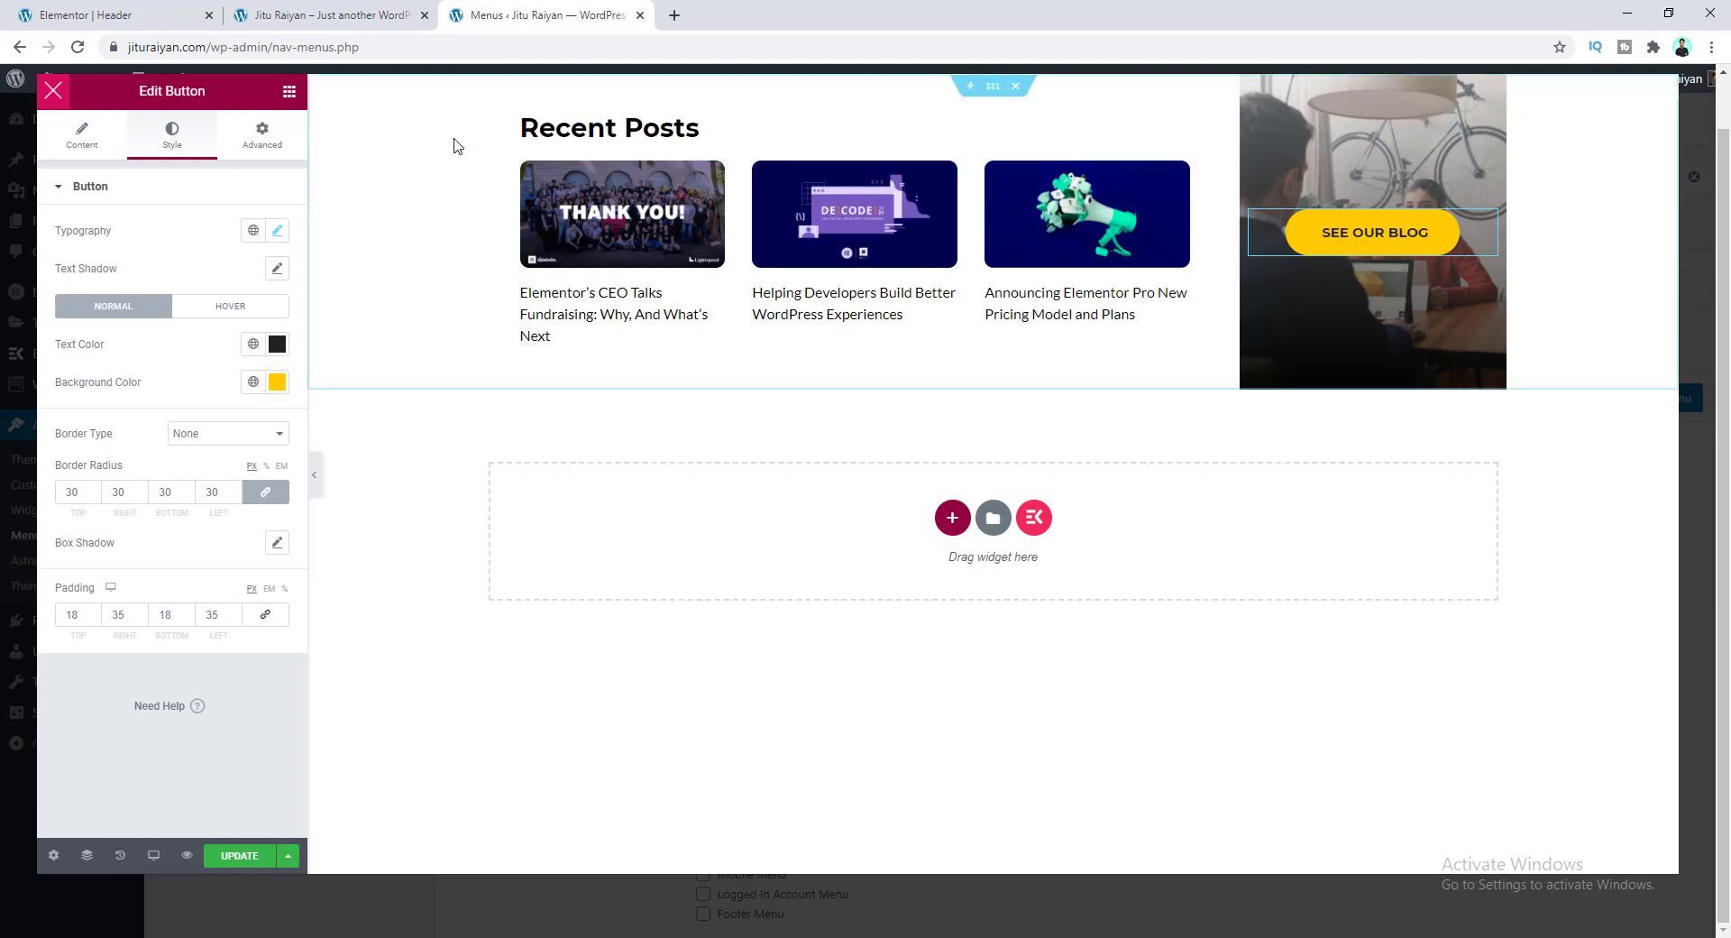
Step: Update the Blog mega menu content, close its editor and save the menu item's mega menu settings
left_click(240, 856)
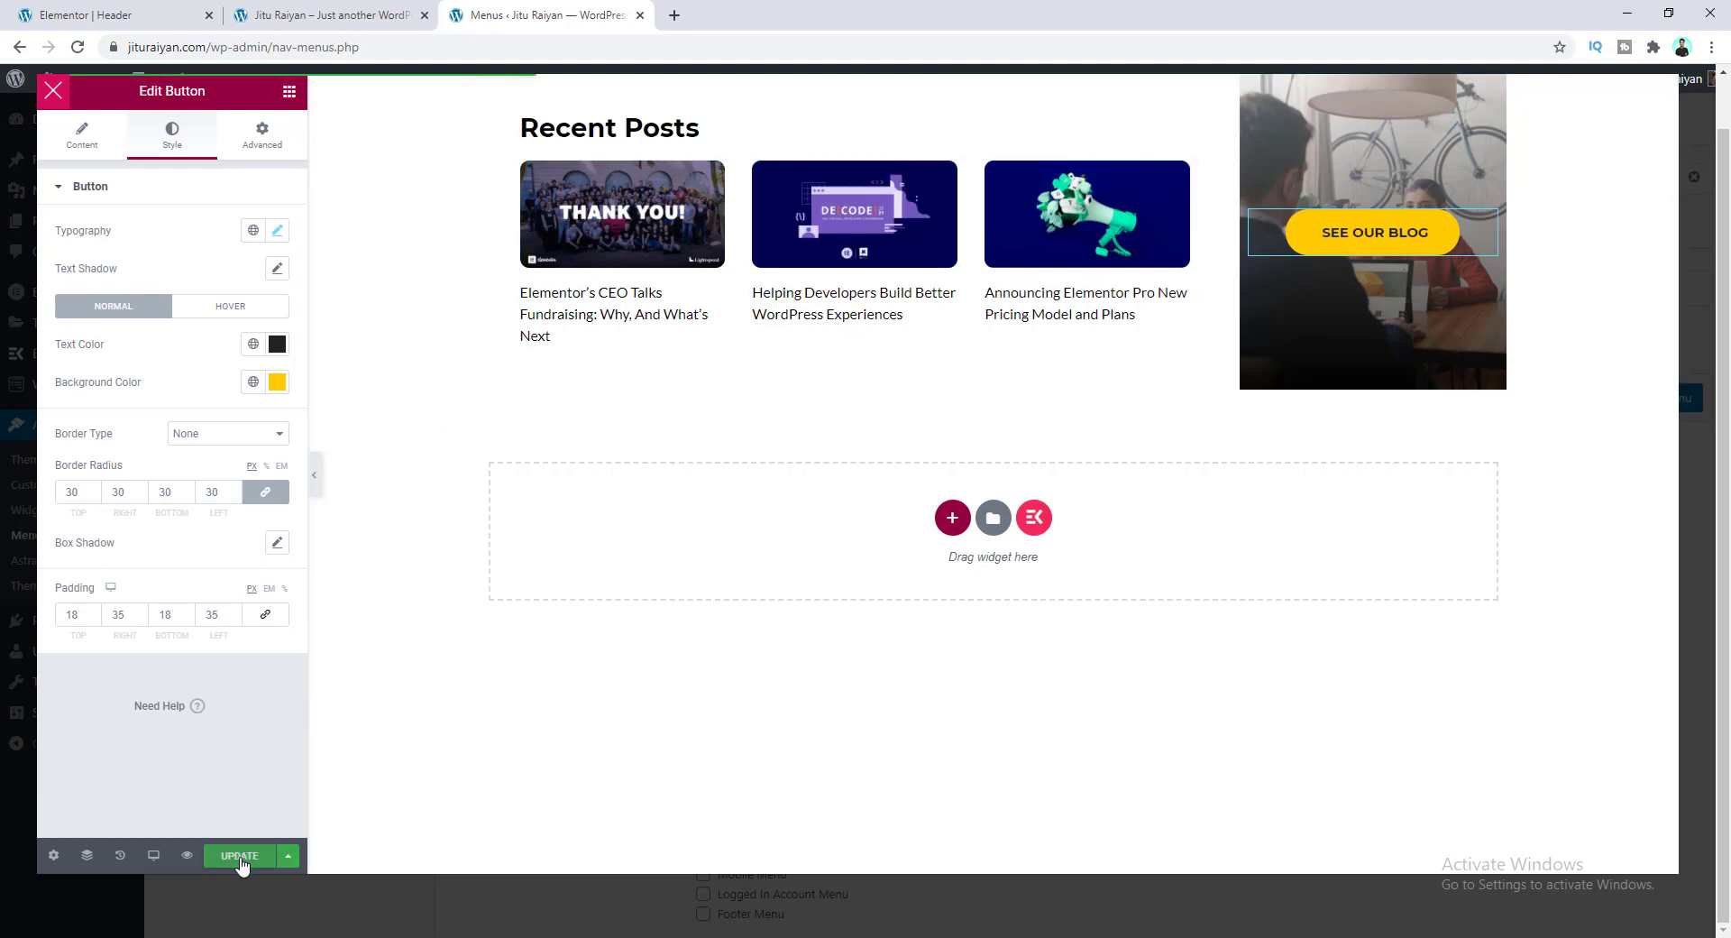
left_click(54, 92)
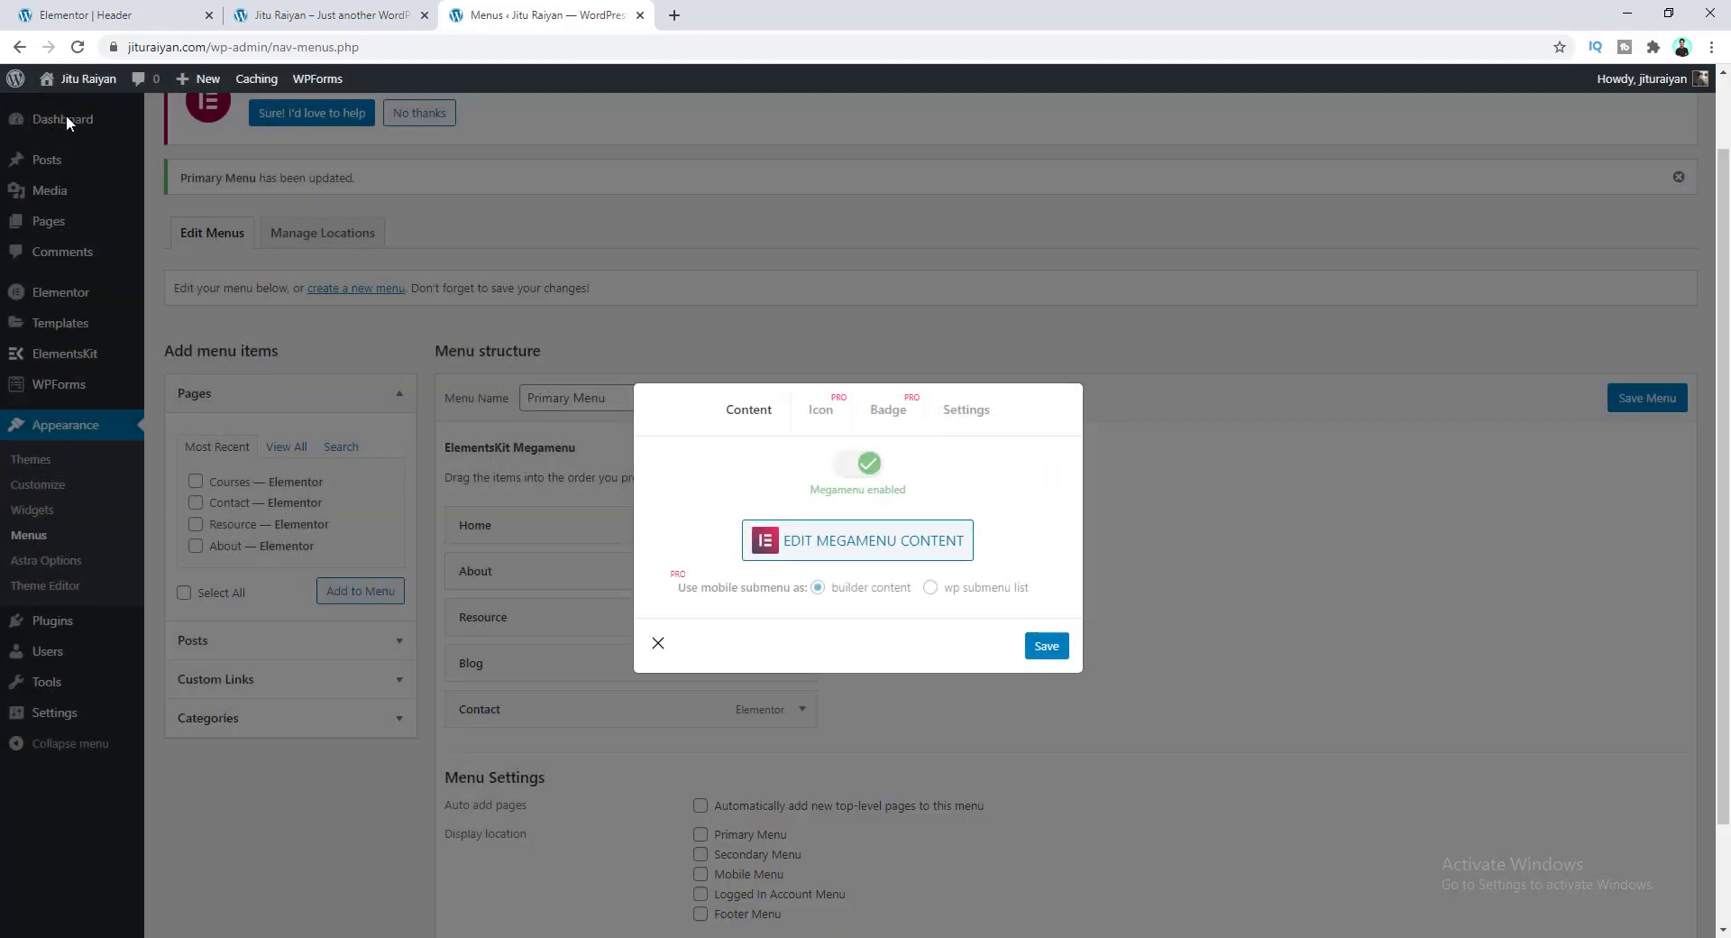
left_click(1046, 646)
Step: Reload the live homepage and preview the Blog mega menu
left_click(320, 14)
left_click(78, 47)
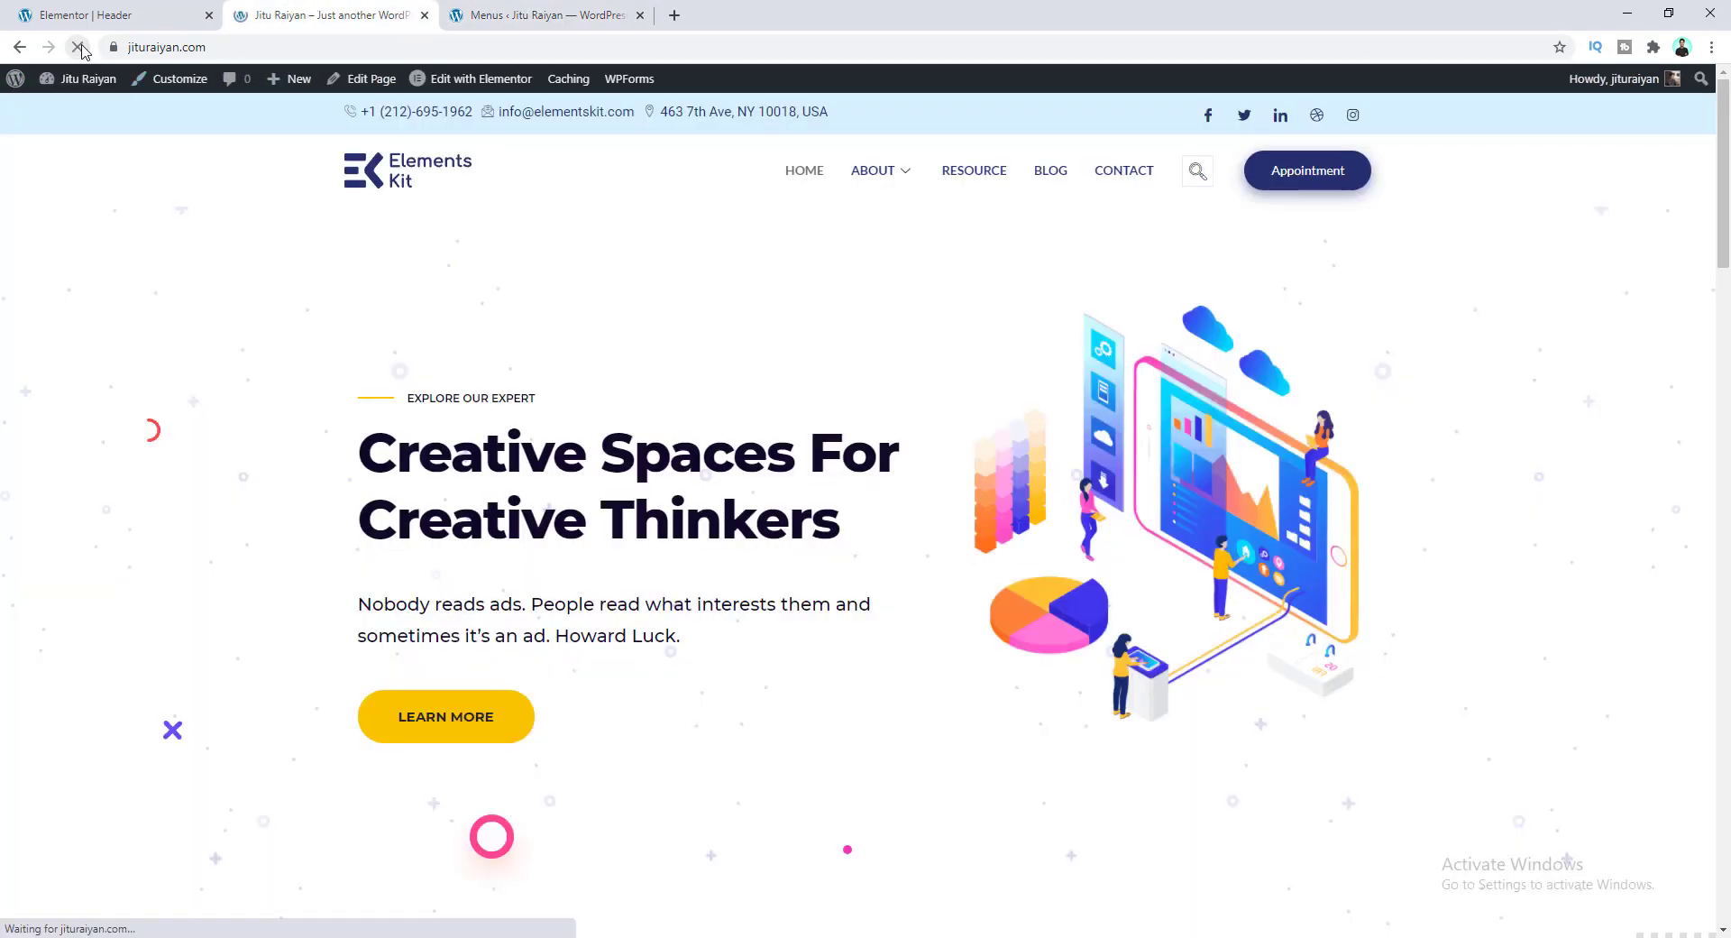
mouse_move(1028, 169)
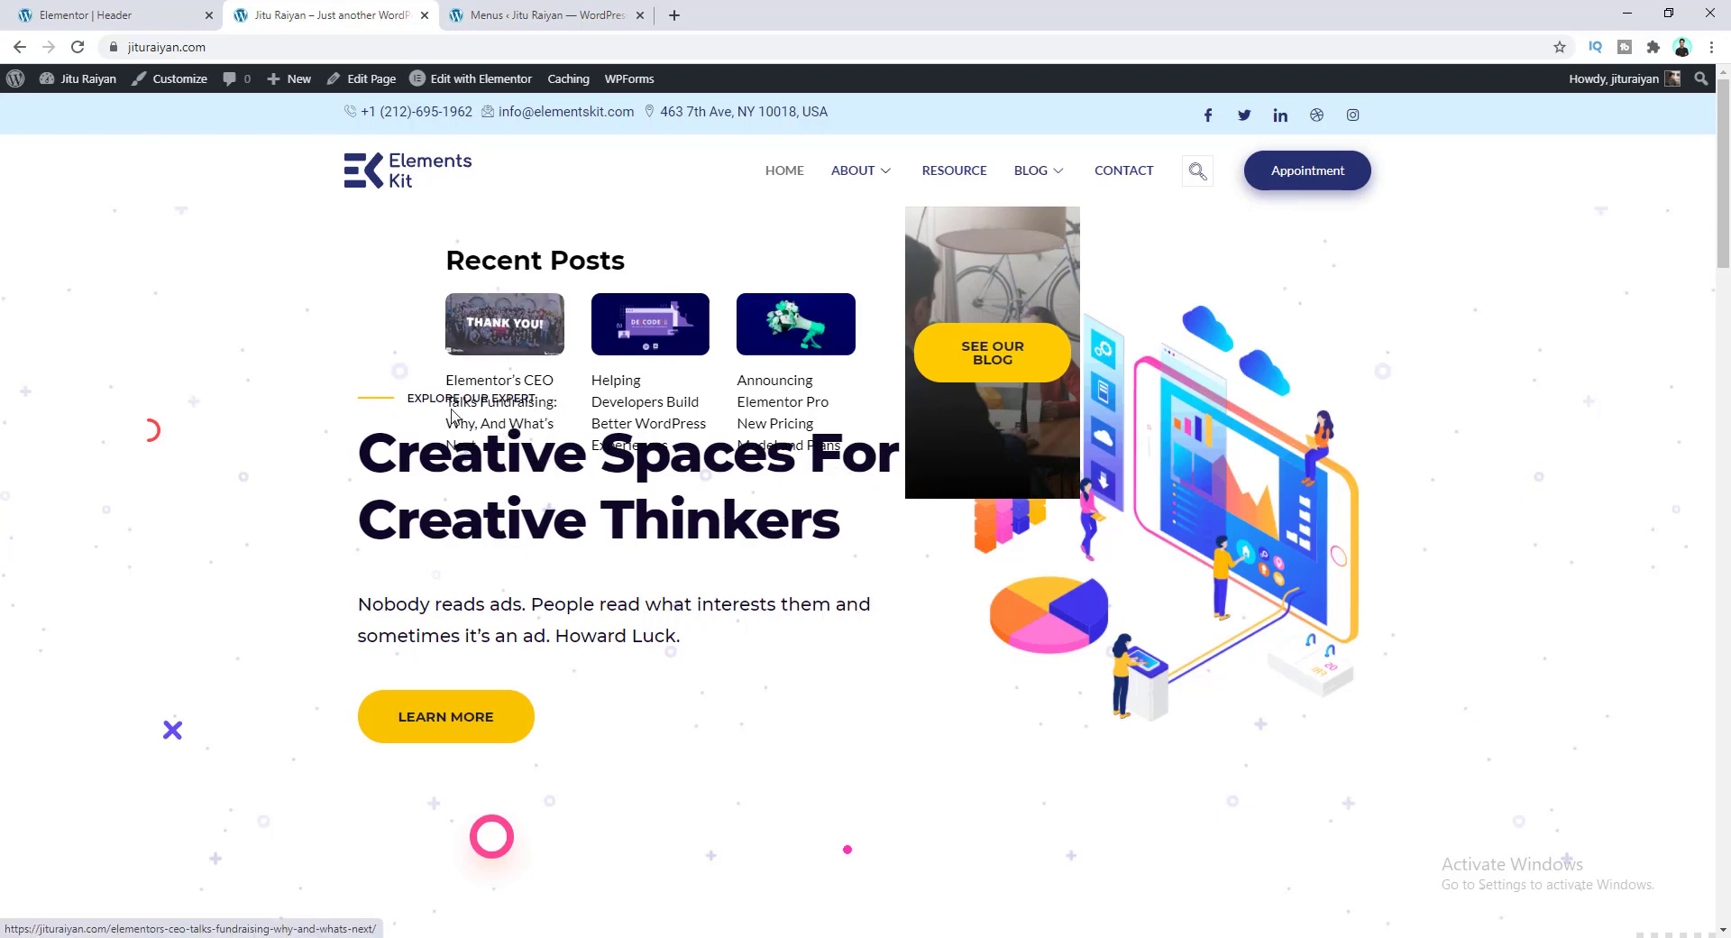
Step: Reopen the Blog mega menu content and give its section a Classic background in white #FFFFFF
left_click(517, 11)
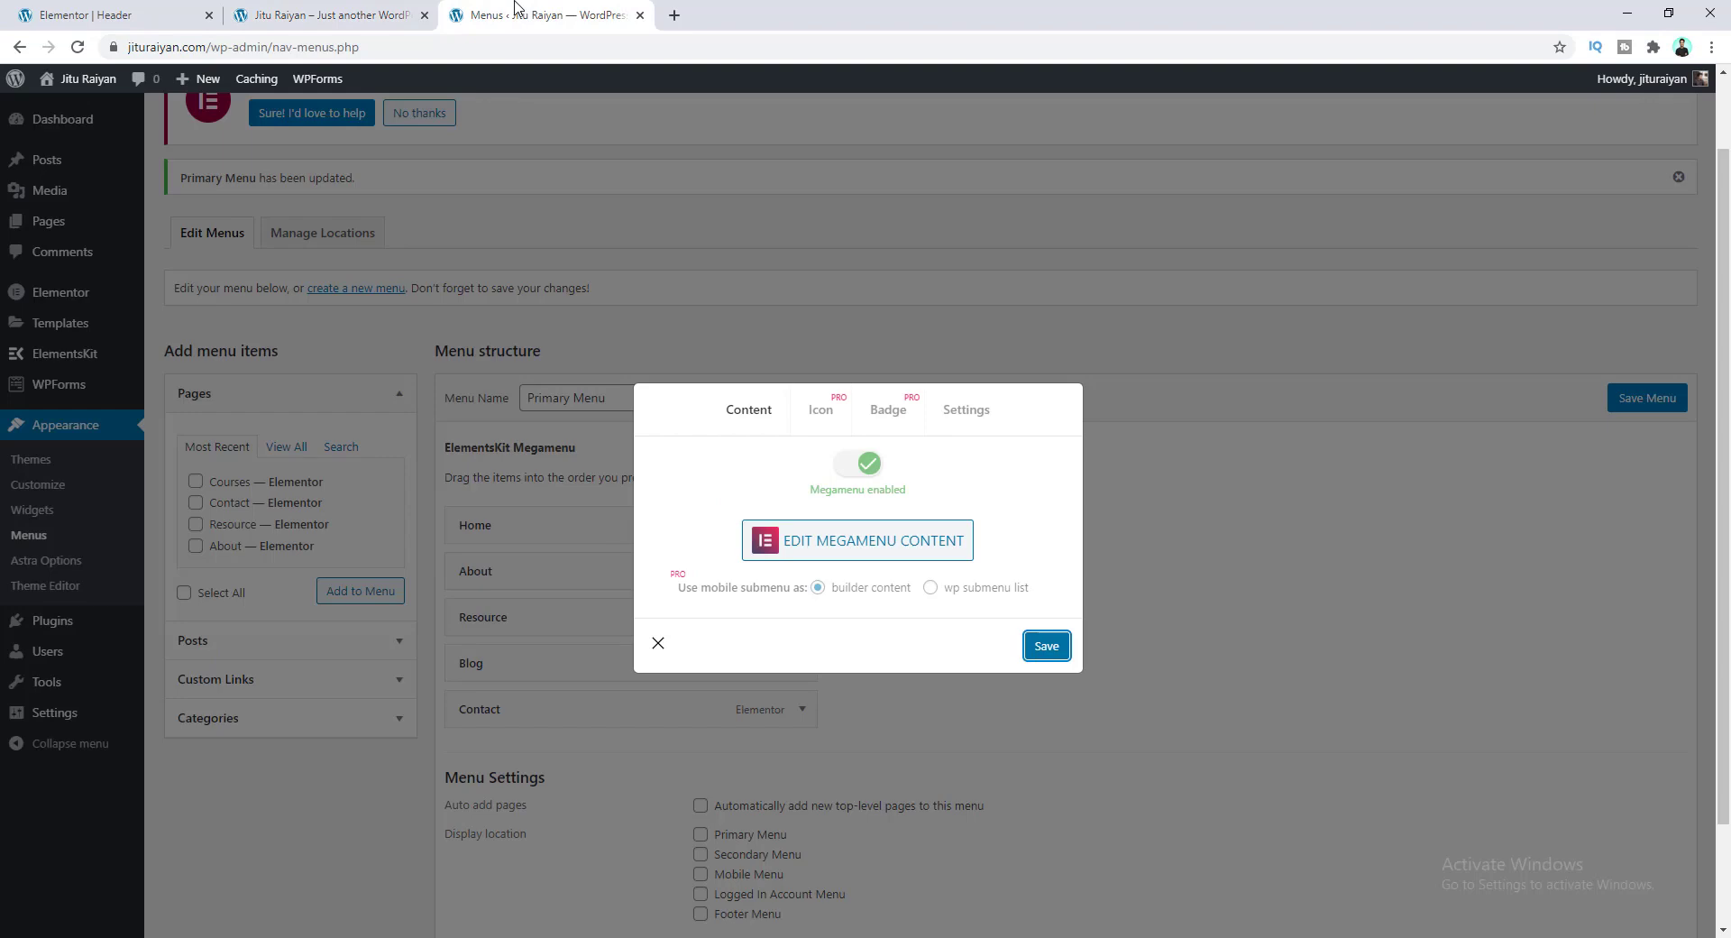
left_click(918, 539)
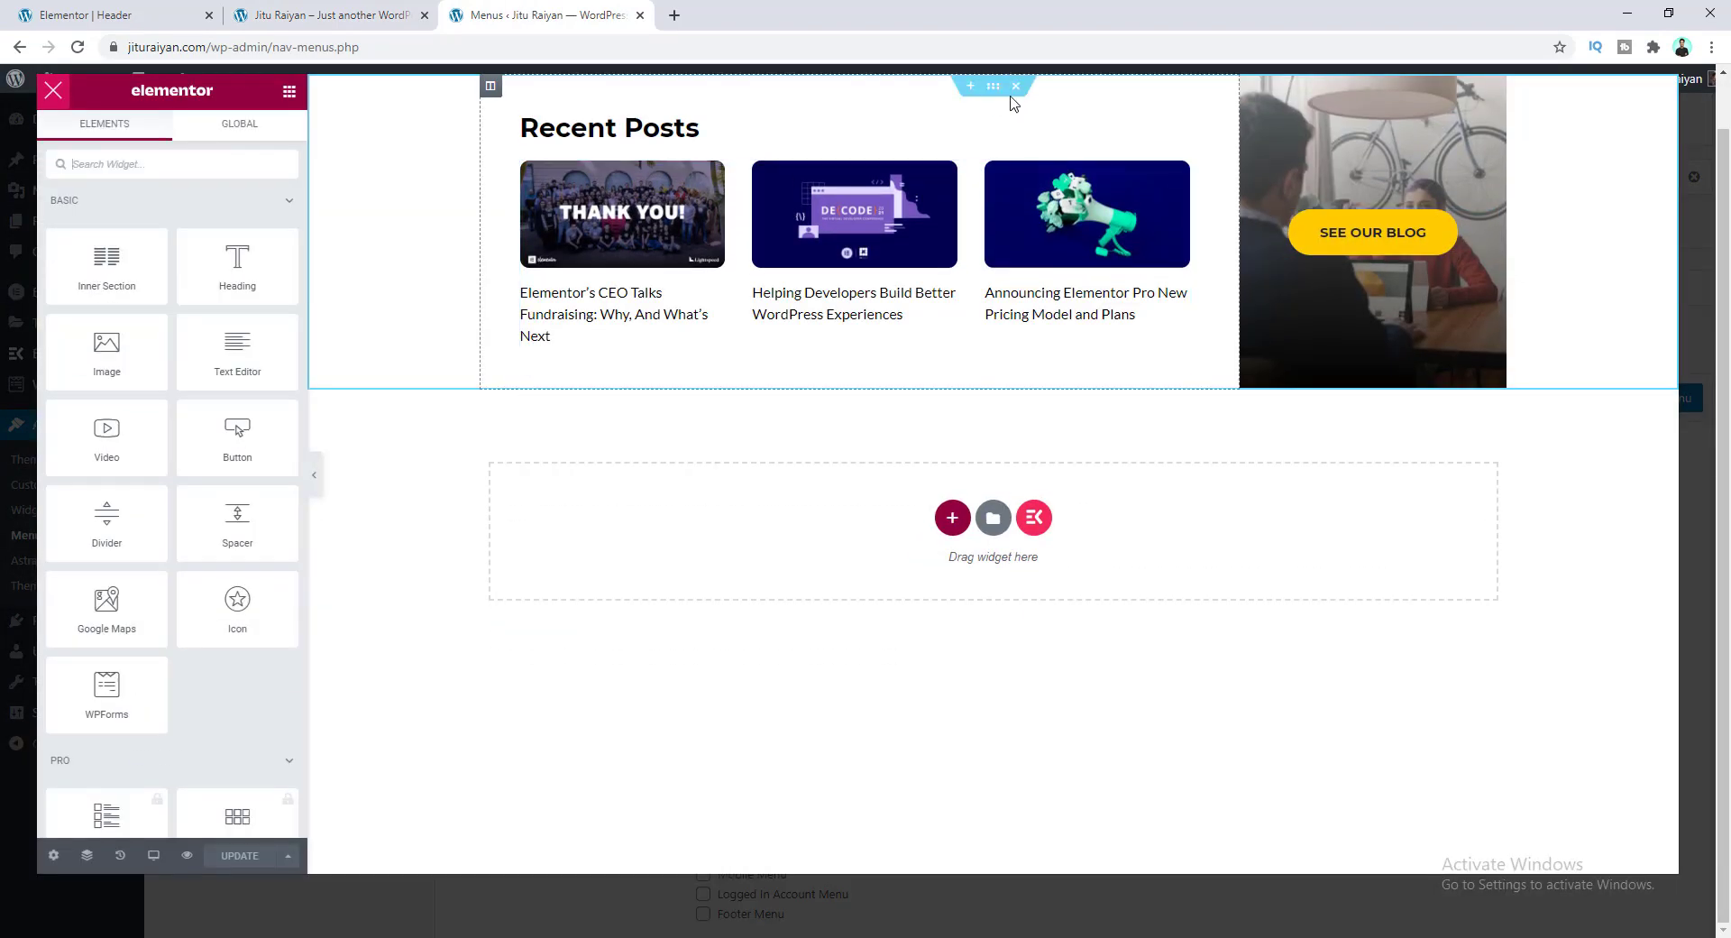
left_click(993, 86)
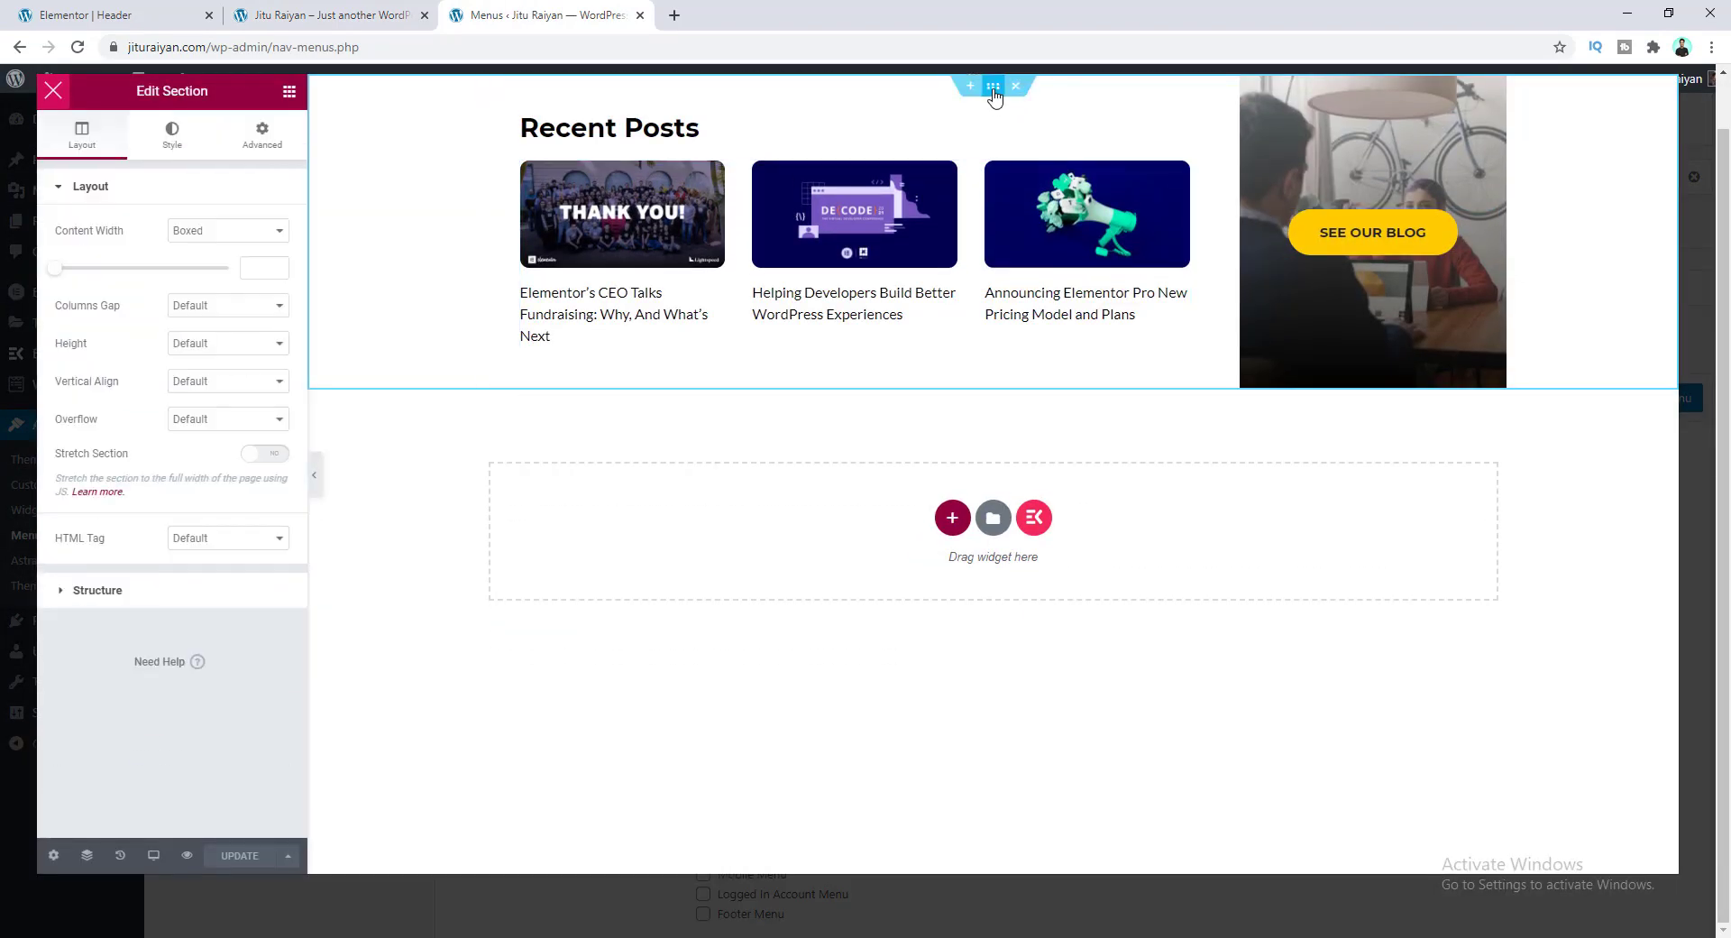
left_click(168, 135)
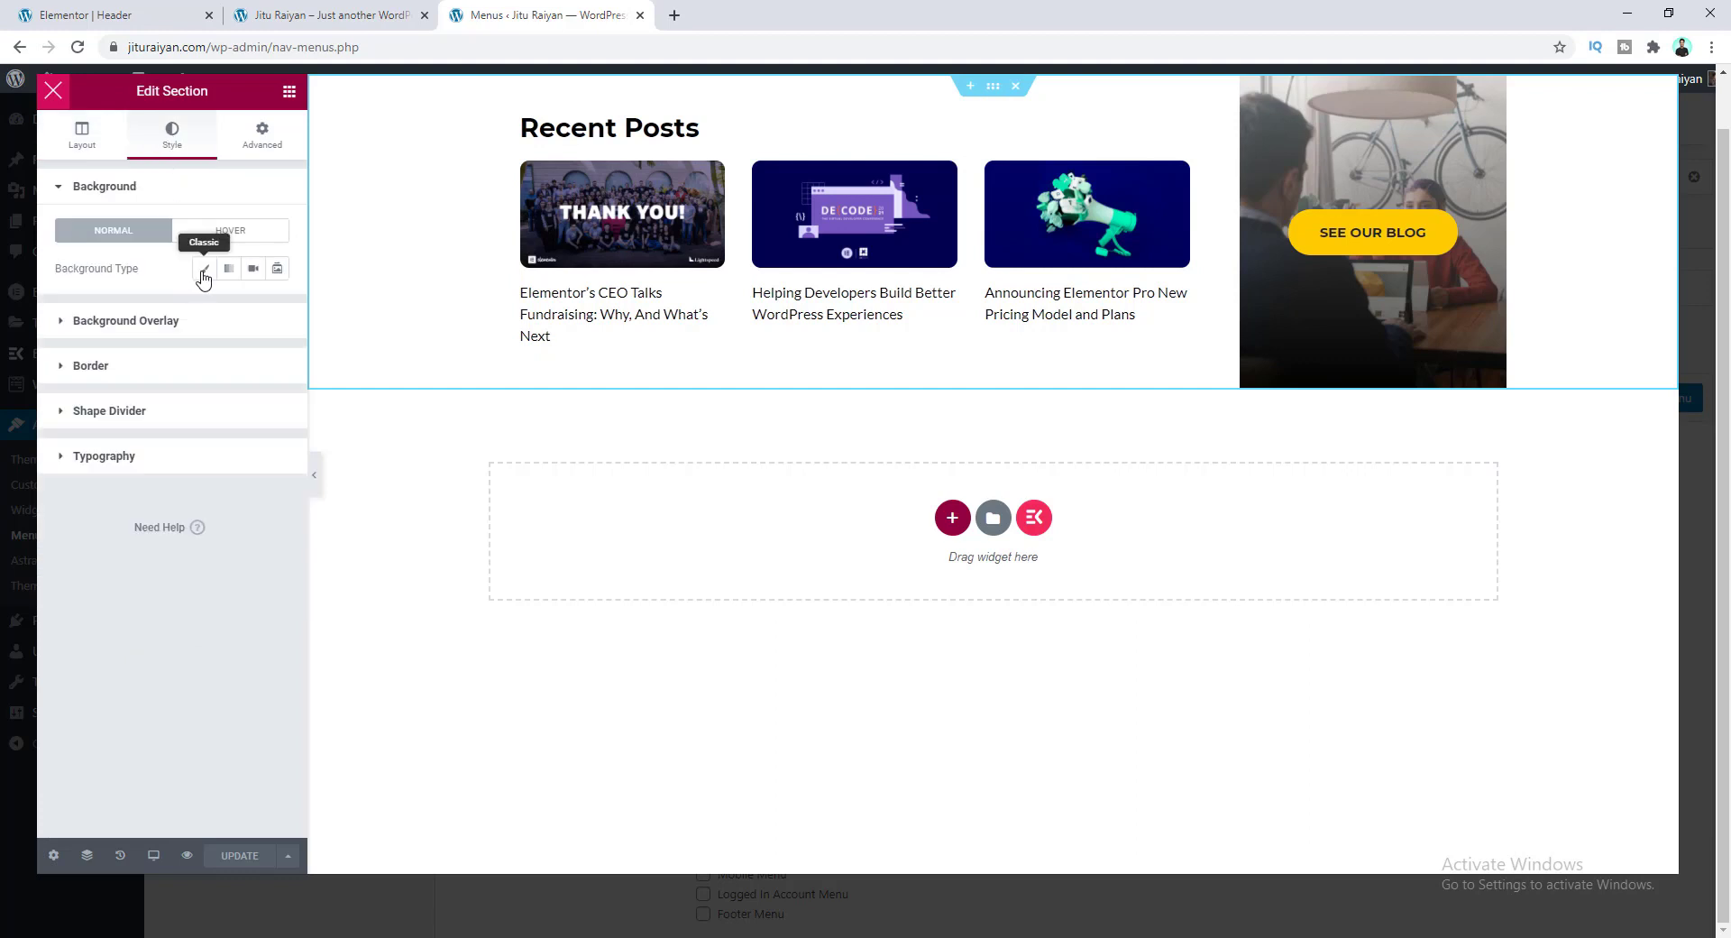
left_click(204, 269)
left_click(277, 306)
left_click_drag(108, 397, 56, 379)
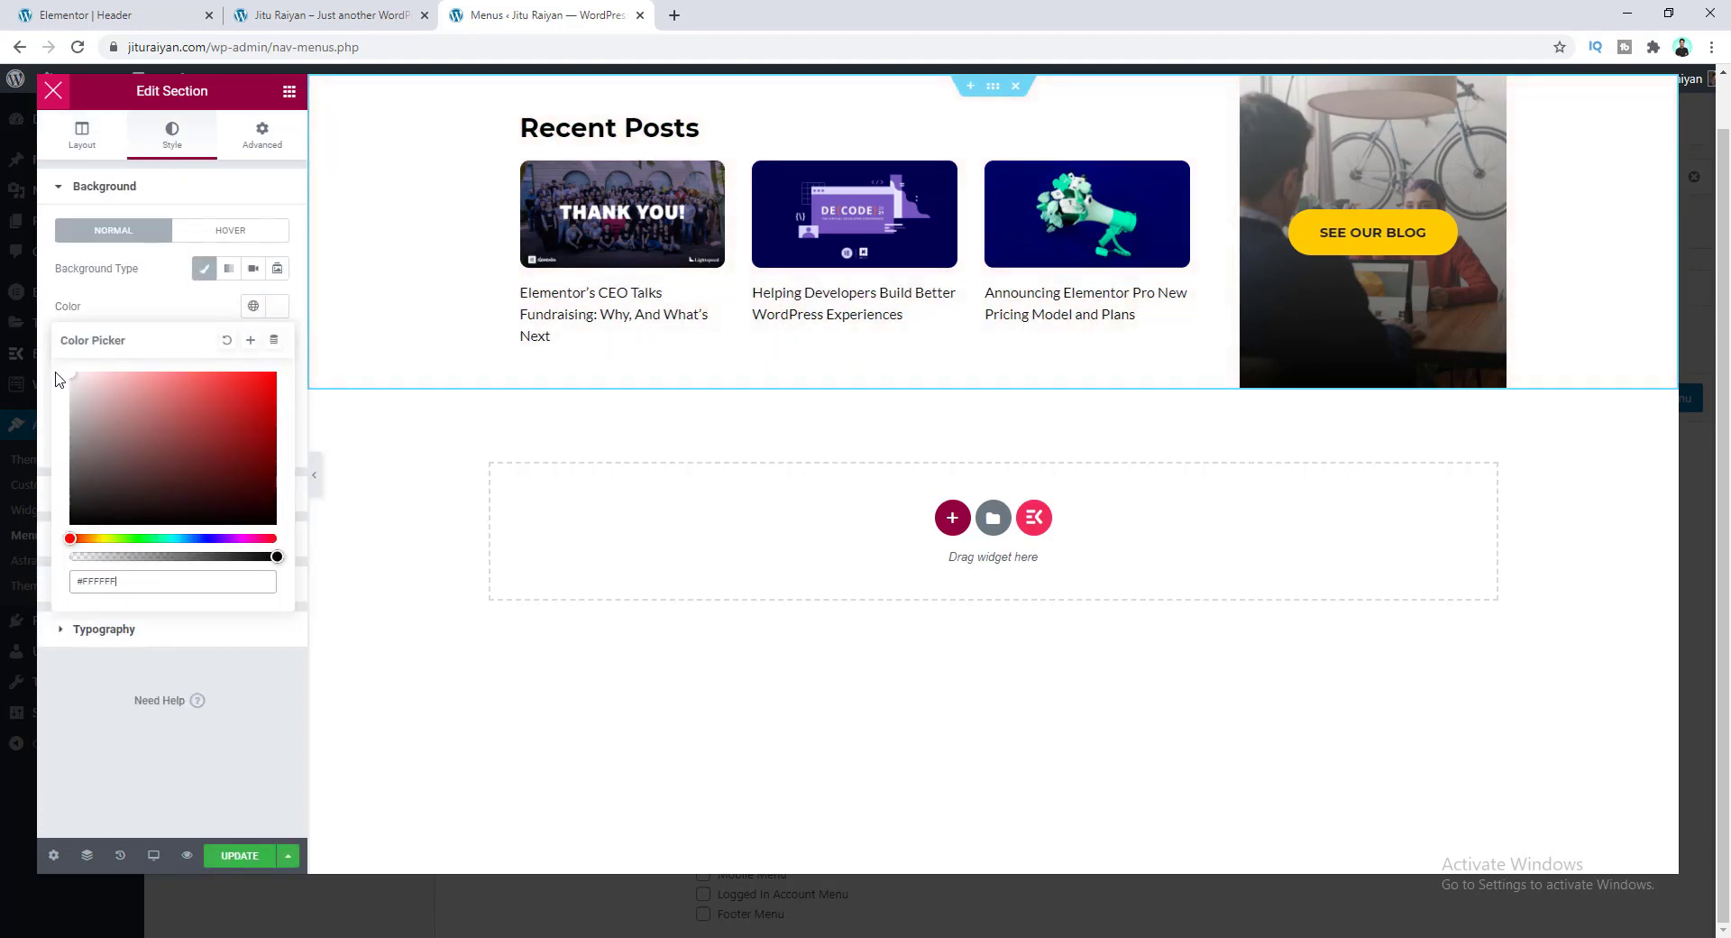
left_click(133, 298)
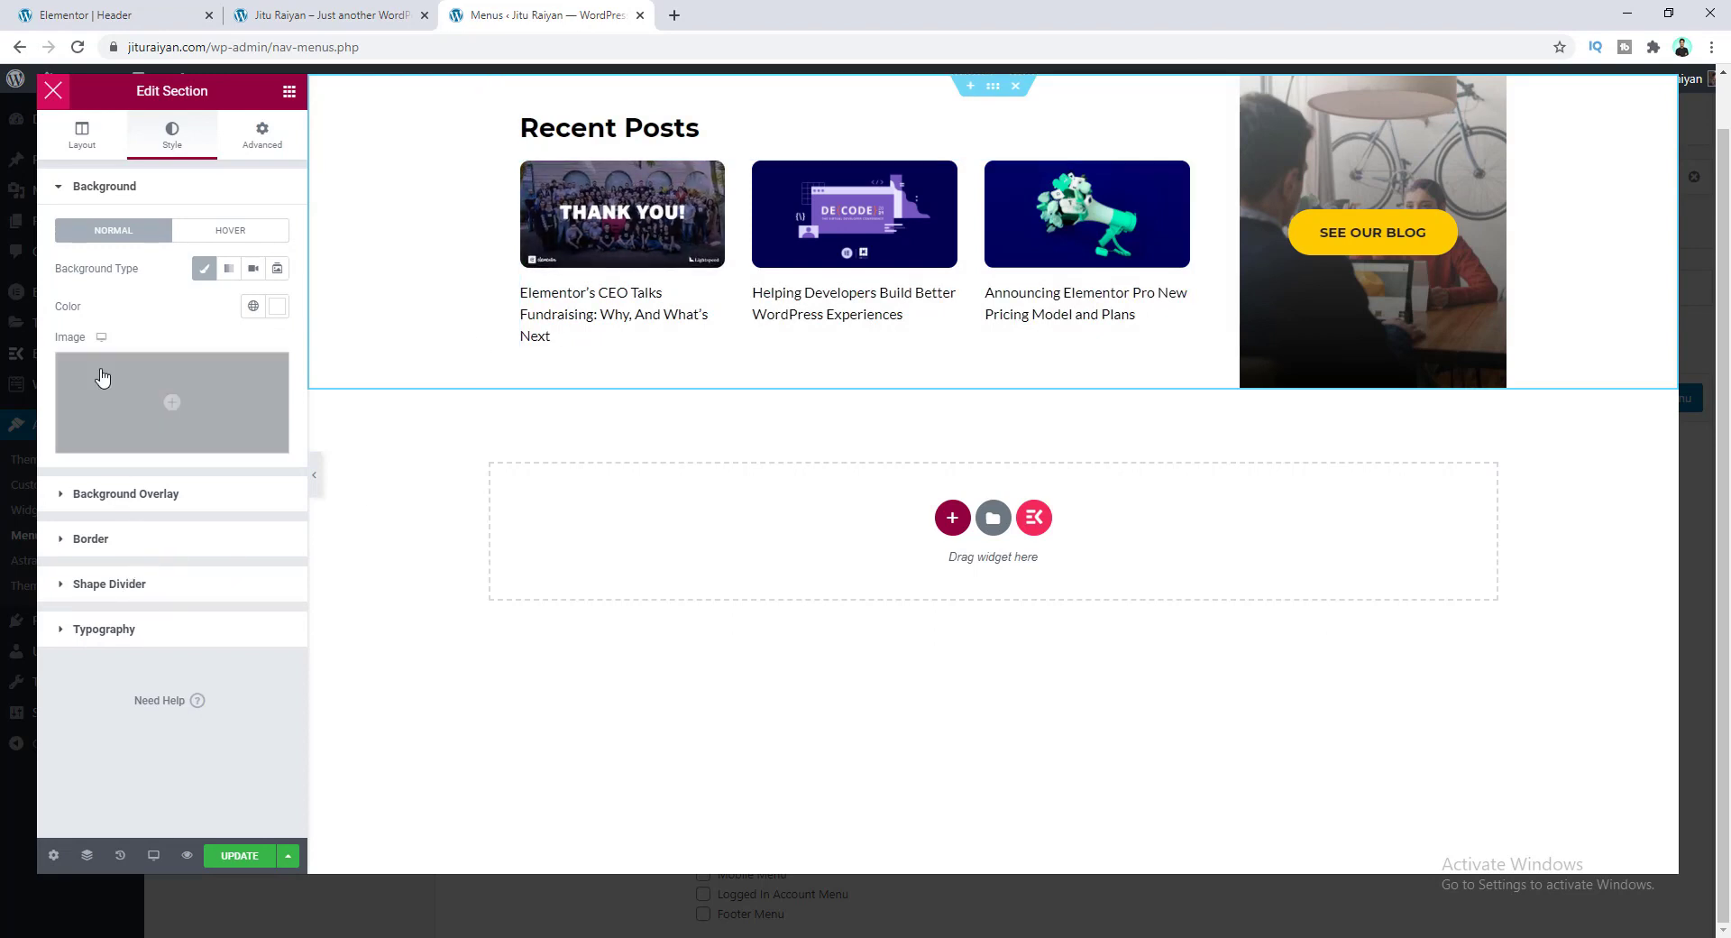
Step: Add a box shadow to the mega menu section with blur 39 and color rgba(0, 0, 0, 0.2)
left_click(134, 542)
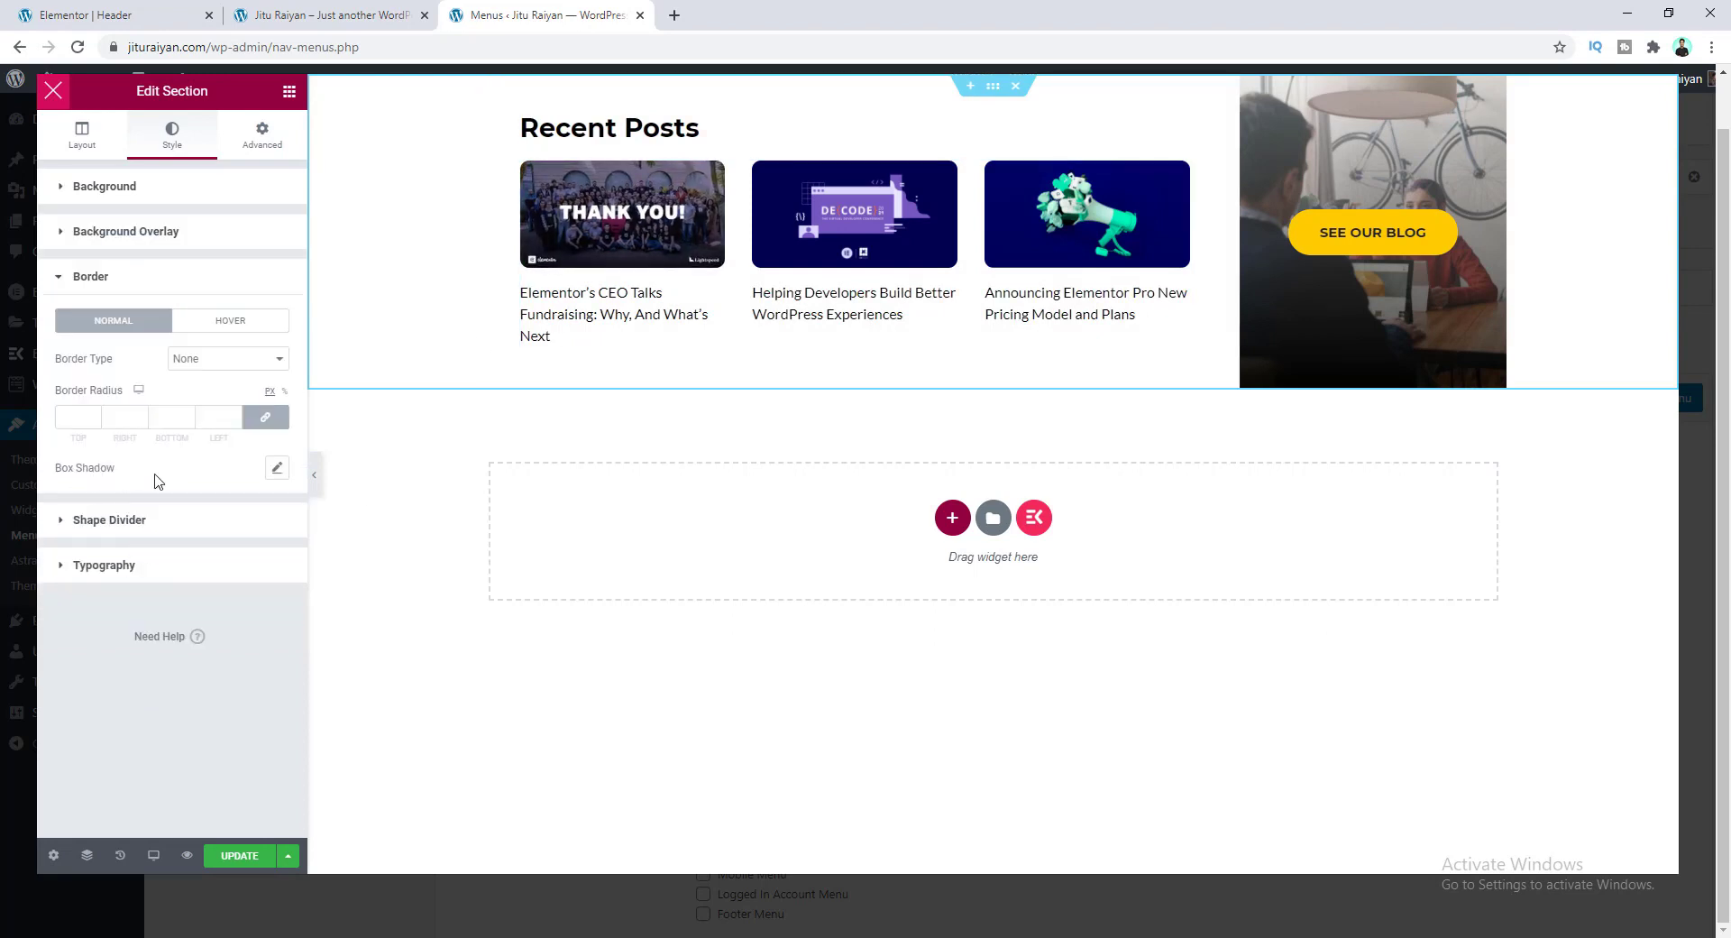
left_click(276, 476)
left_click_drag(83, 648, 129, 651)
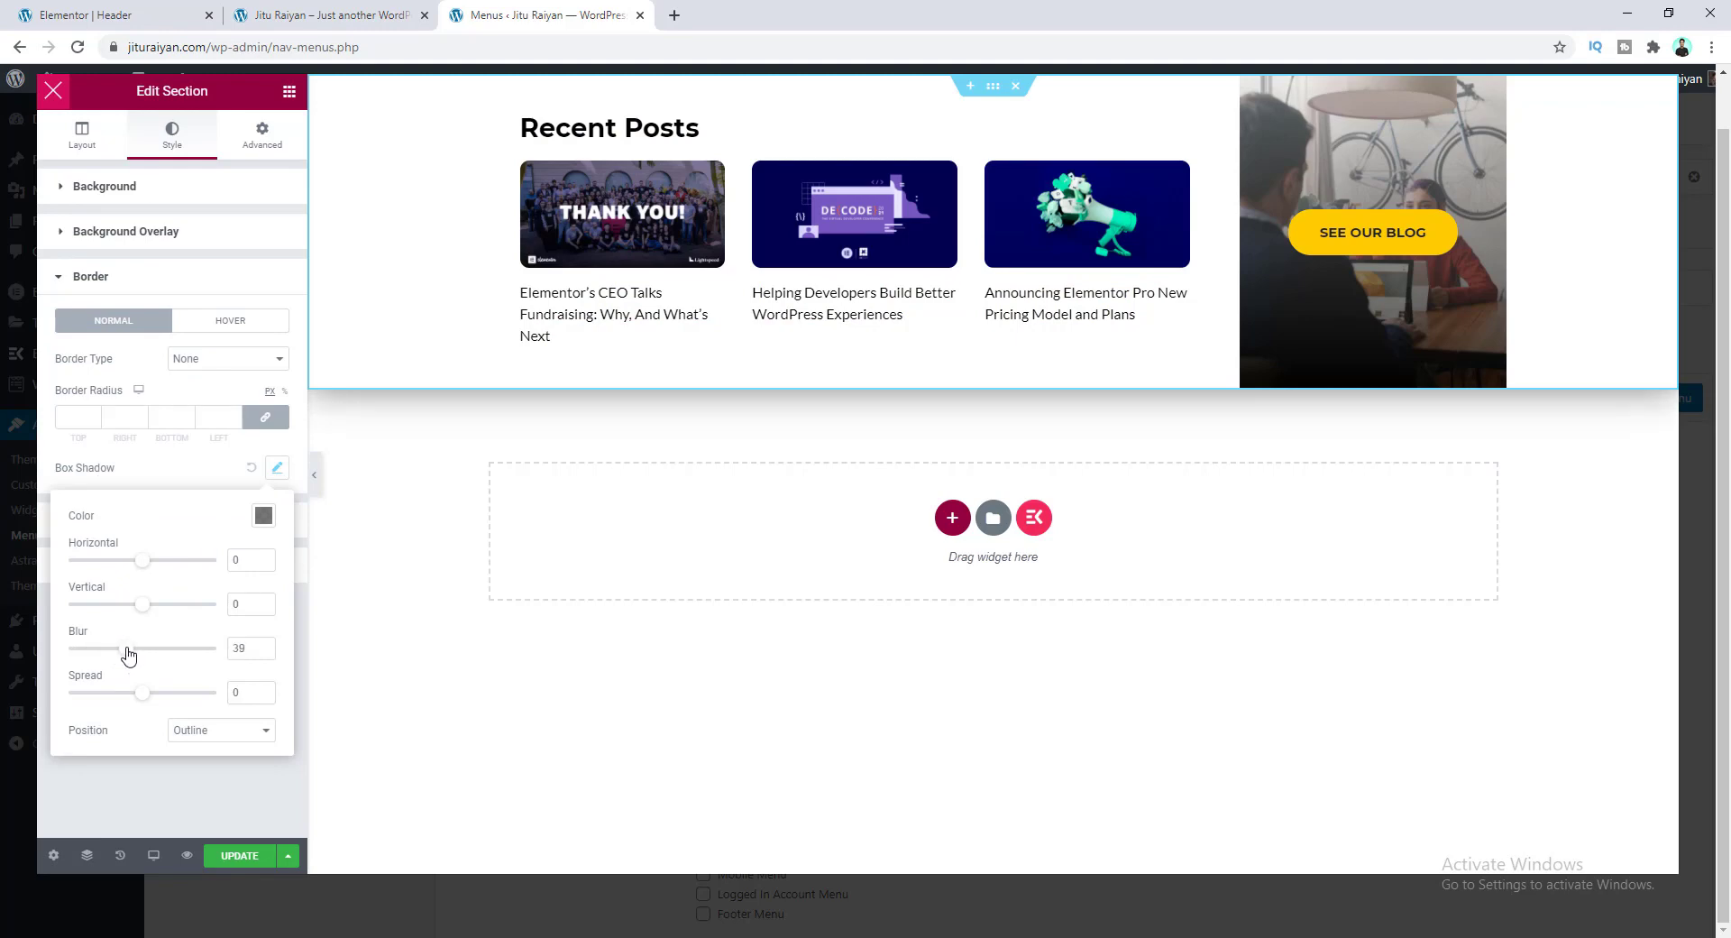
left_click(129, 656)
left_click(263, 516)
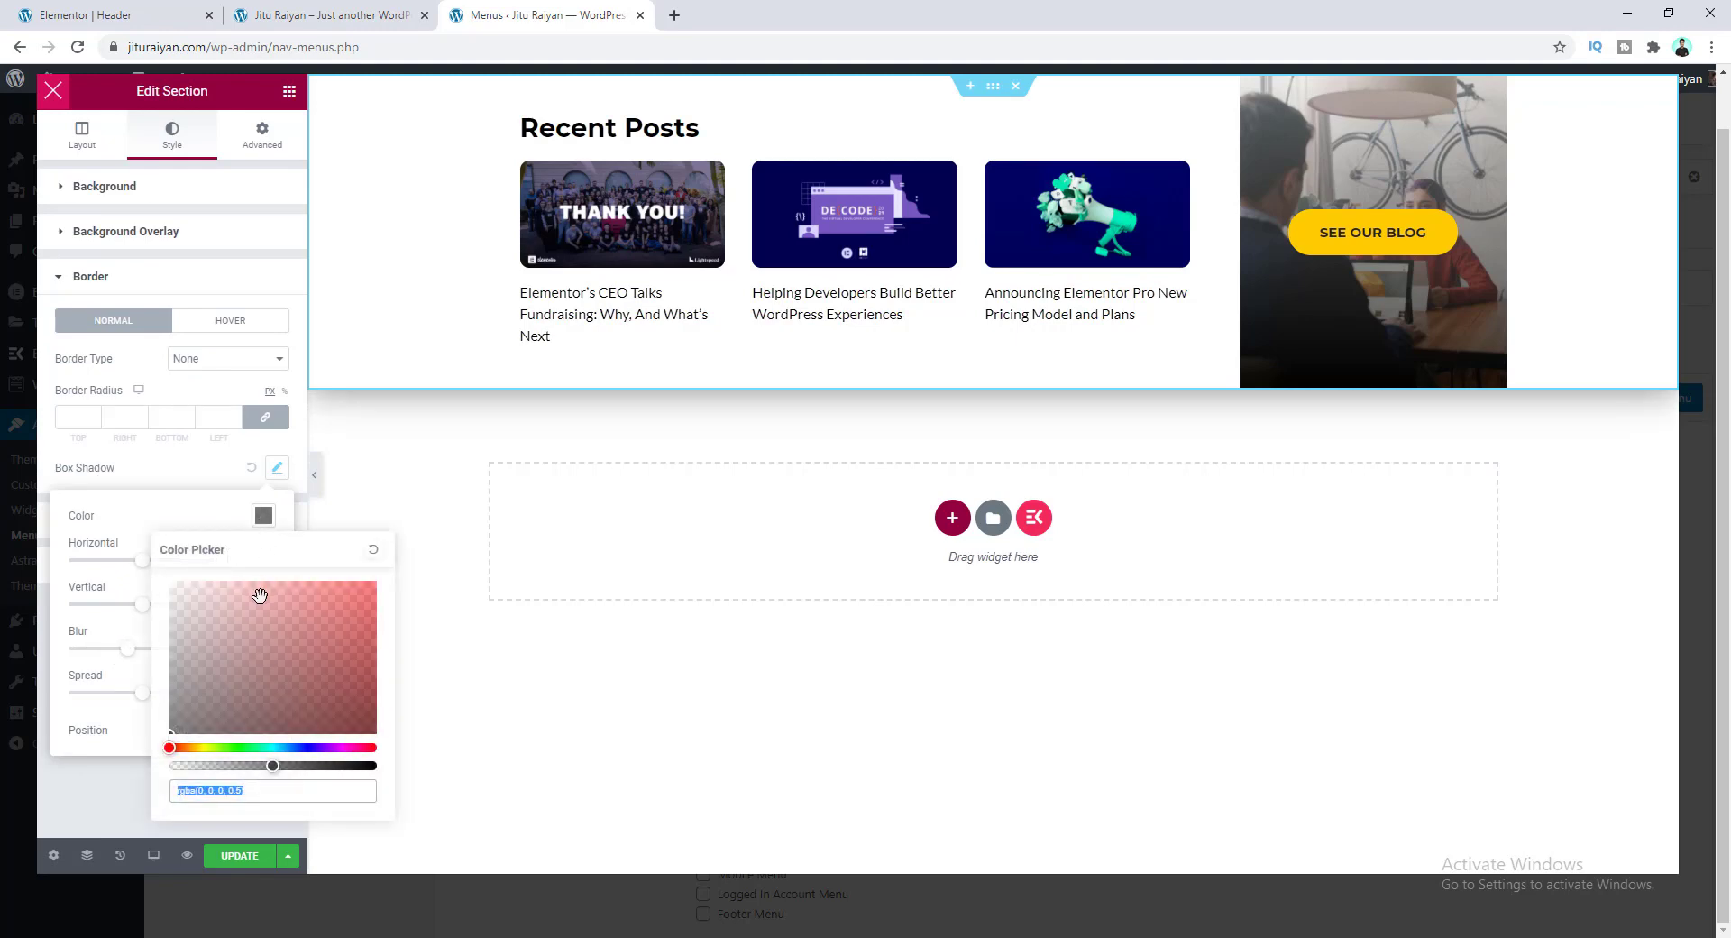
left_click_drag(273, 766, 214, 777)
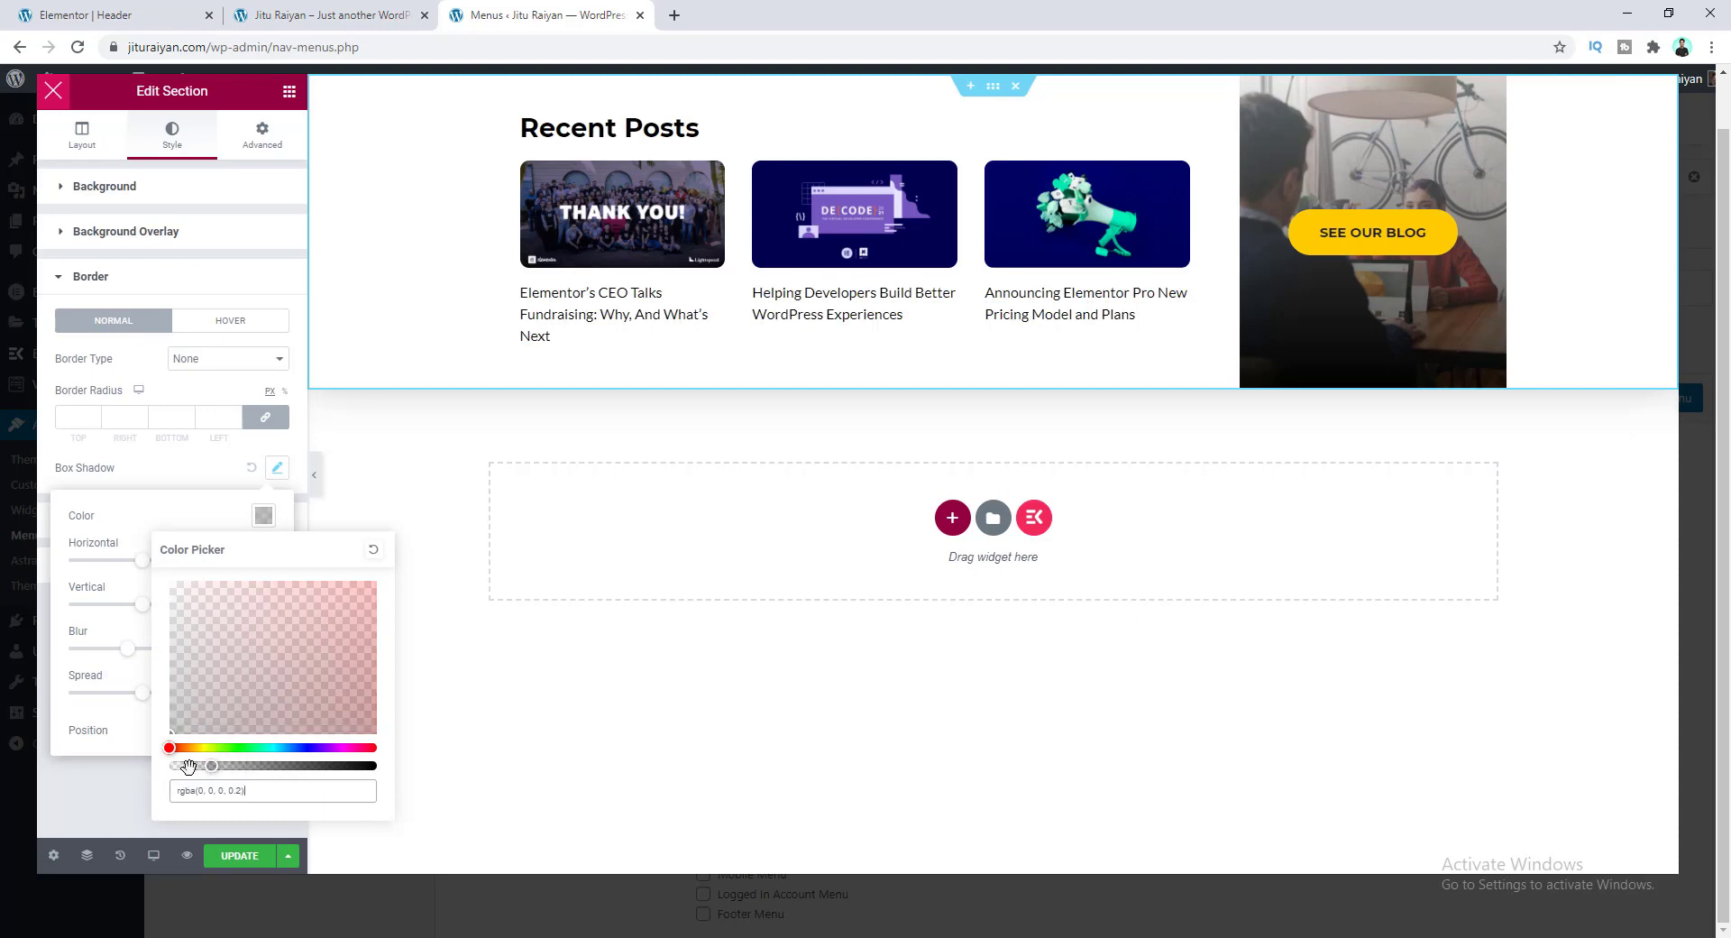
Step: Update the mega menu content and check the section's background and shadow on the live homepage
left_click(236, 856)
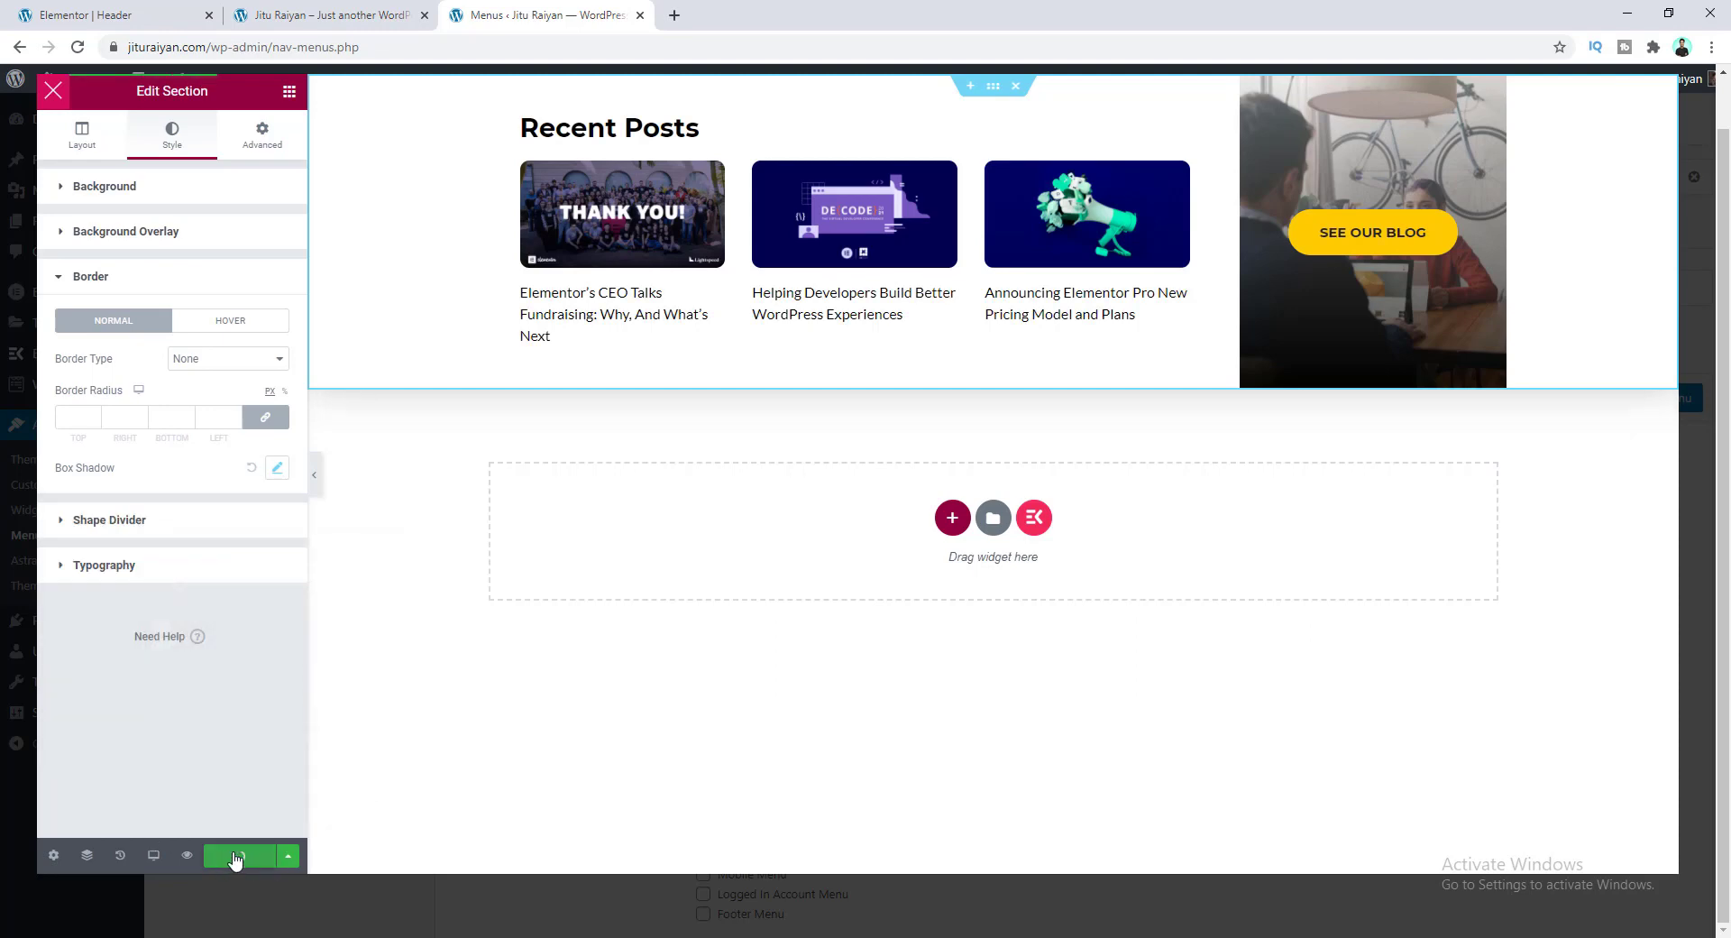
left_click(325, 15)
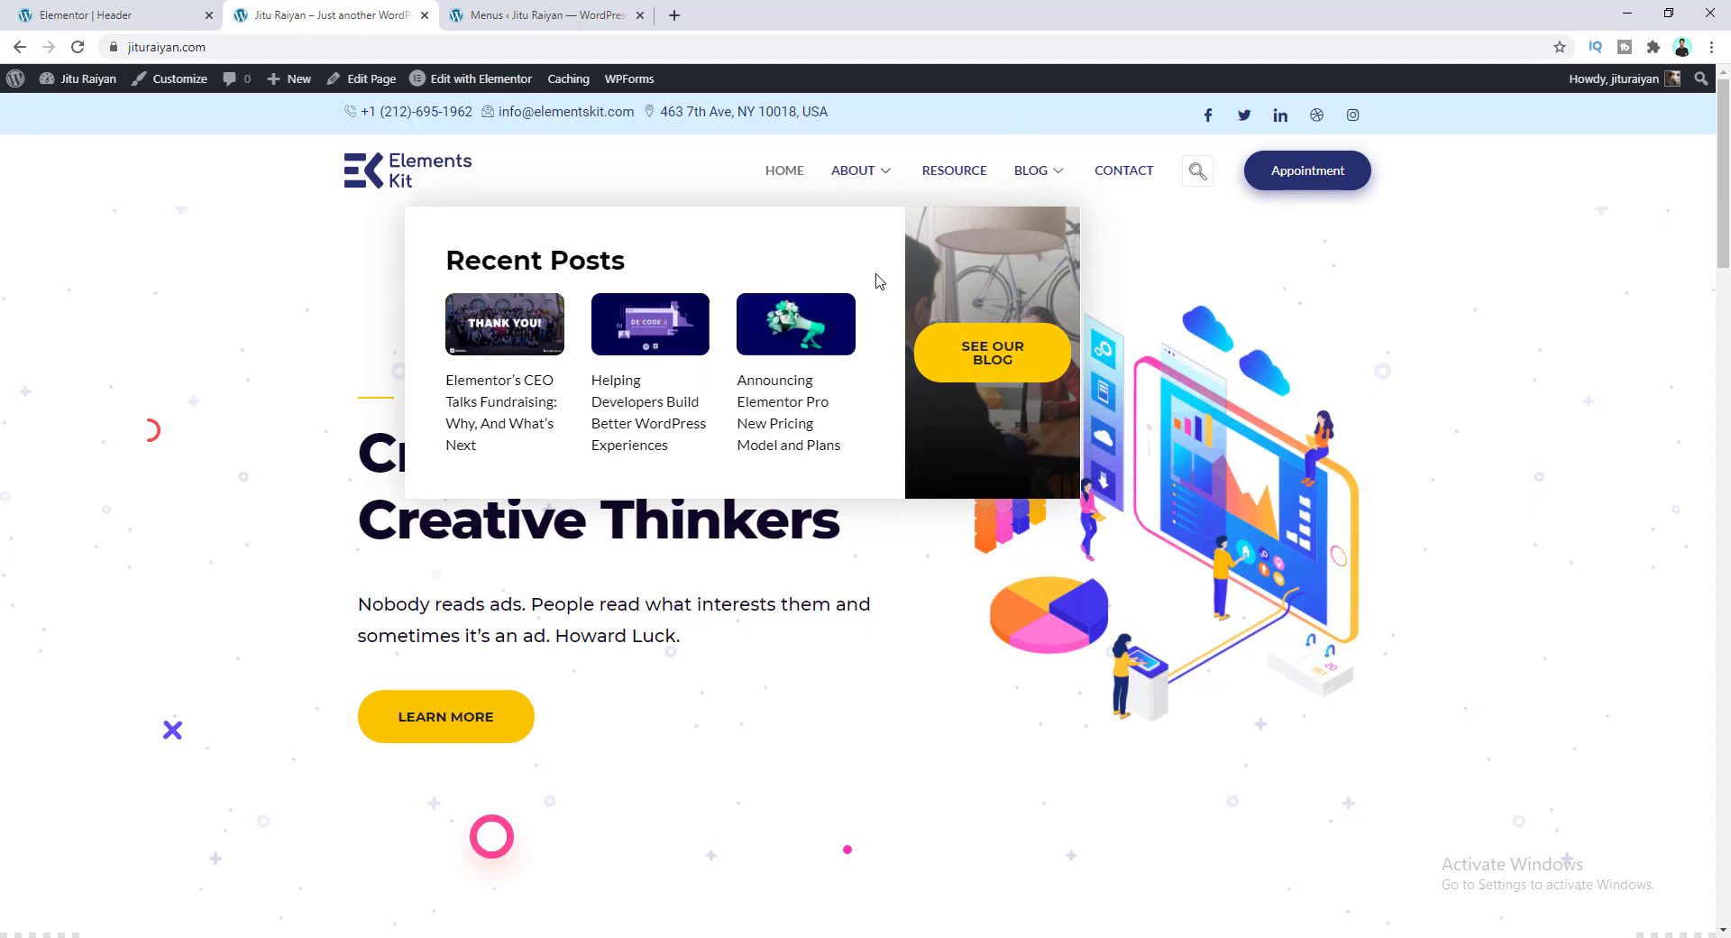
Step: Set the Blog mega menu to a custom width of 1000 with Default position and save the settings
left_click(534, 13)
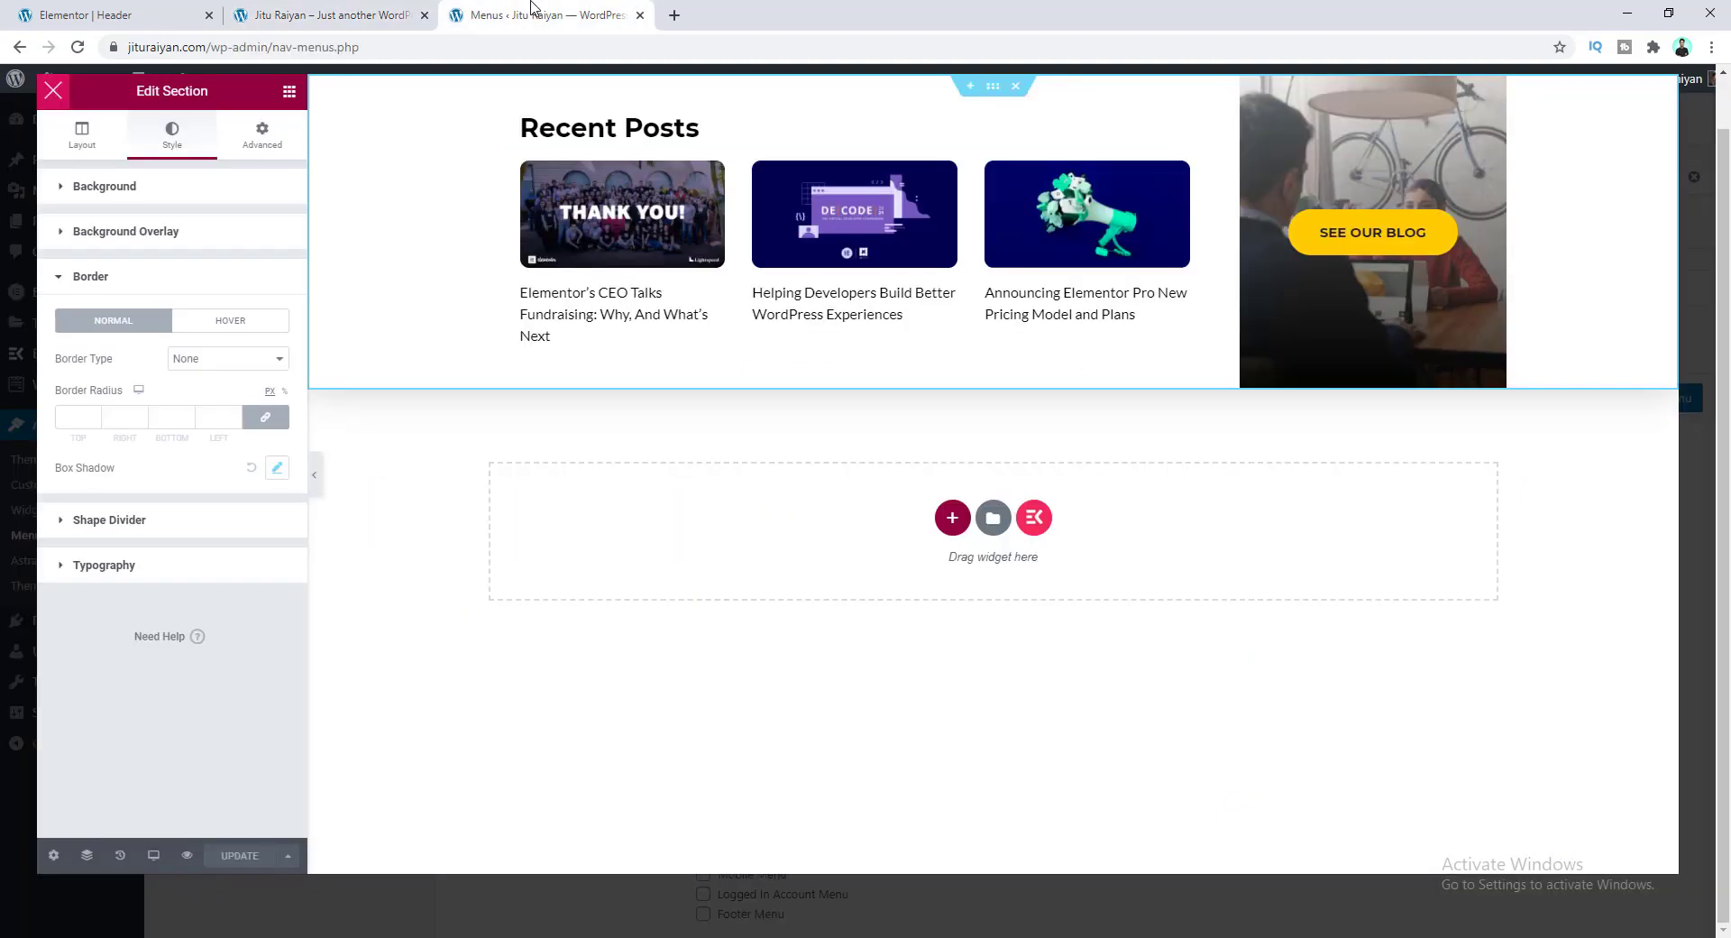
left_click(54, 91)
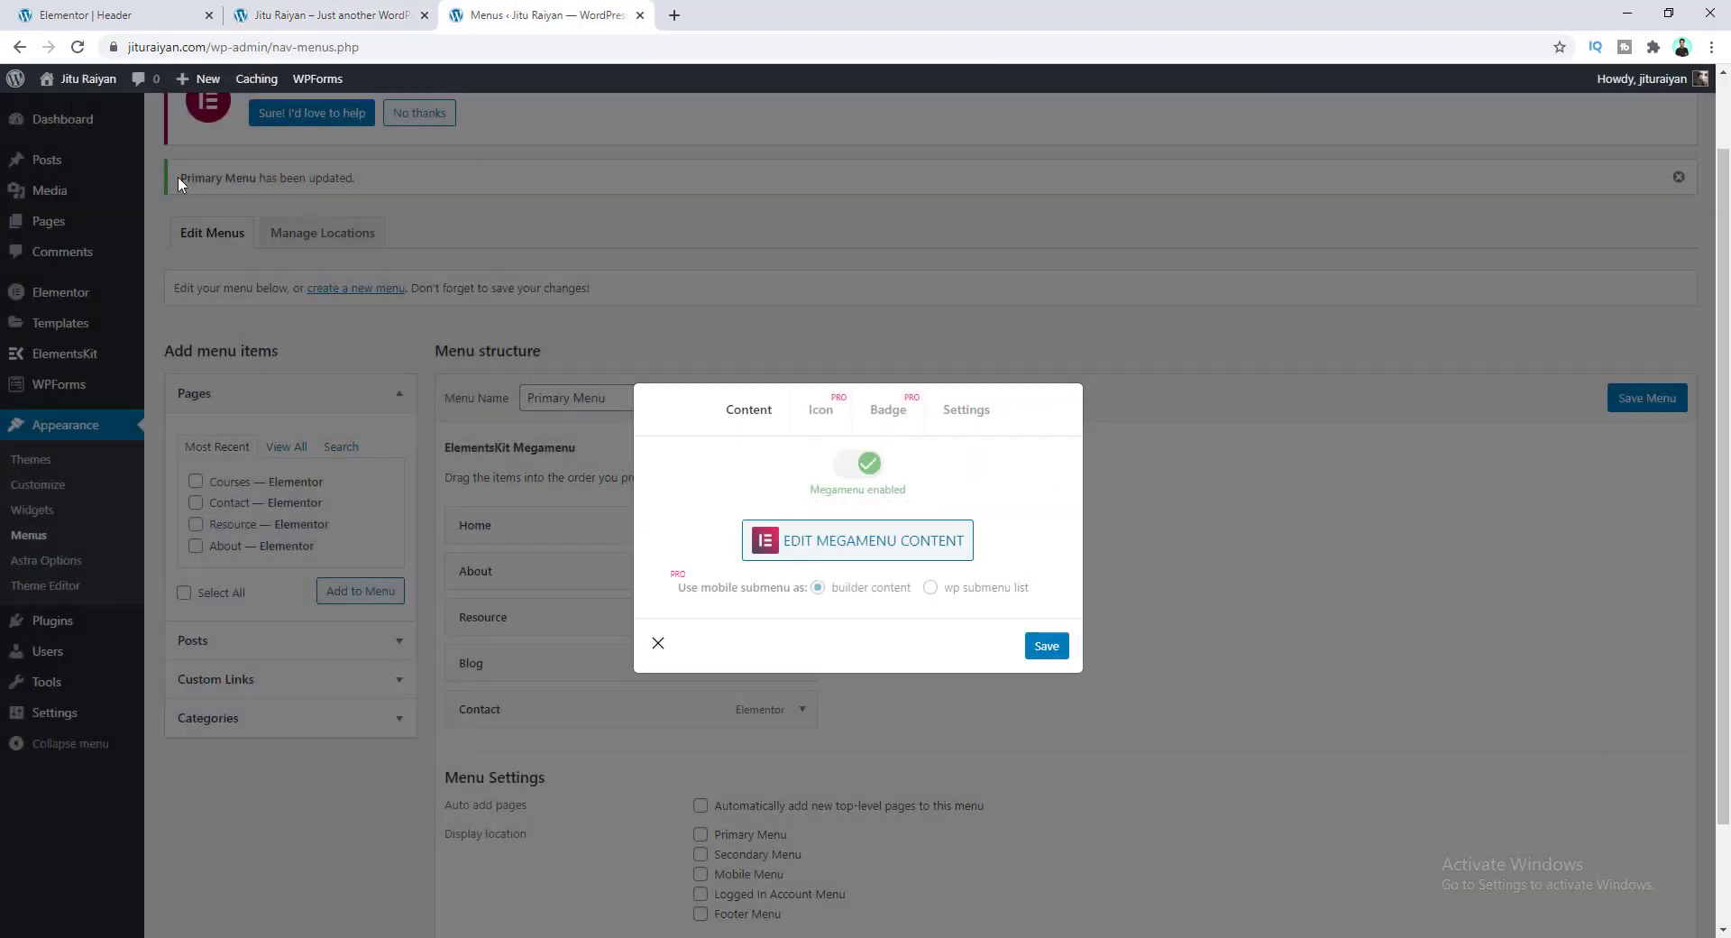
left_click(972, 411)
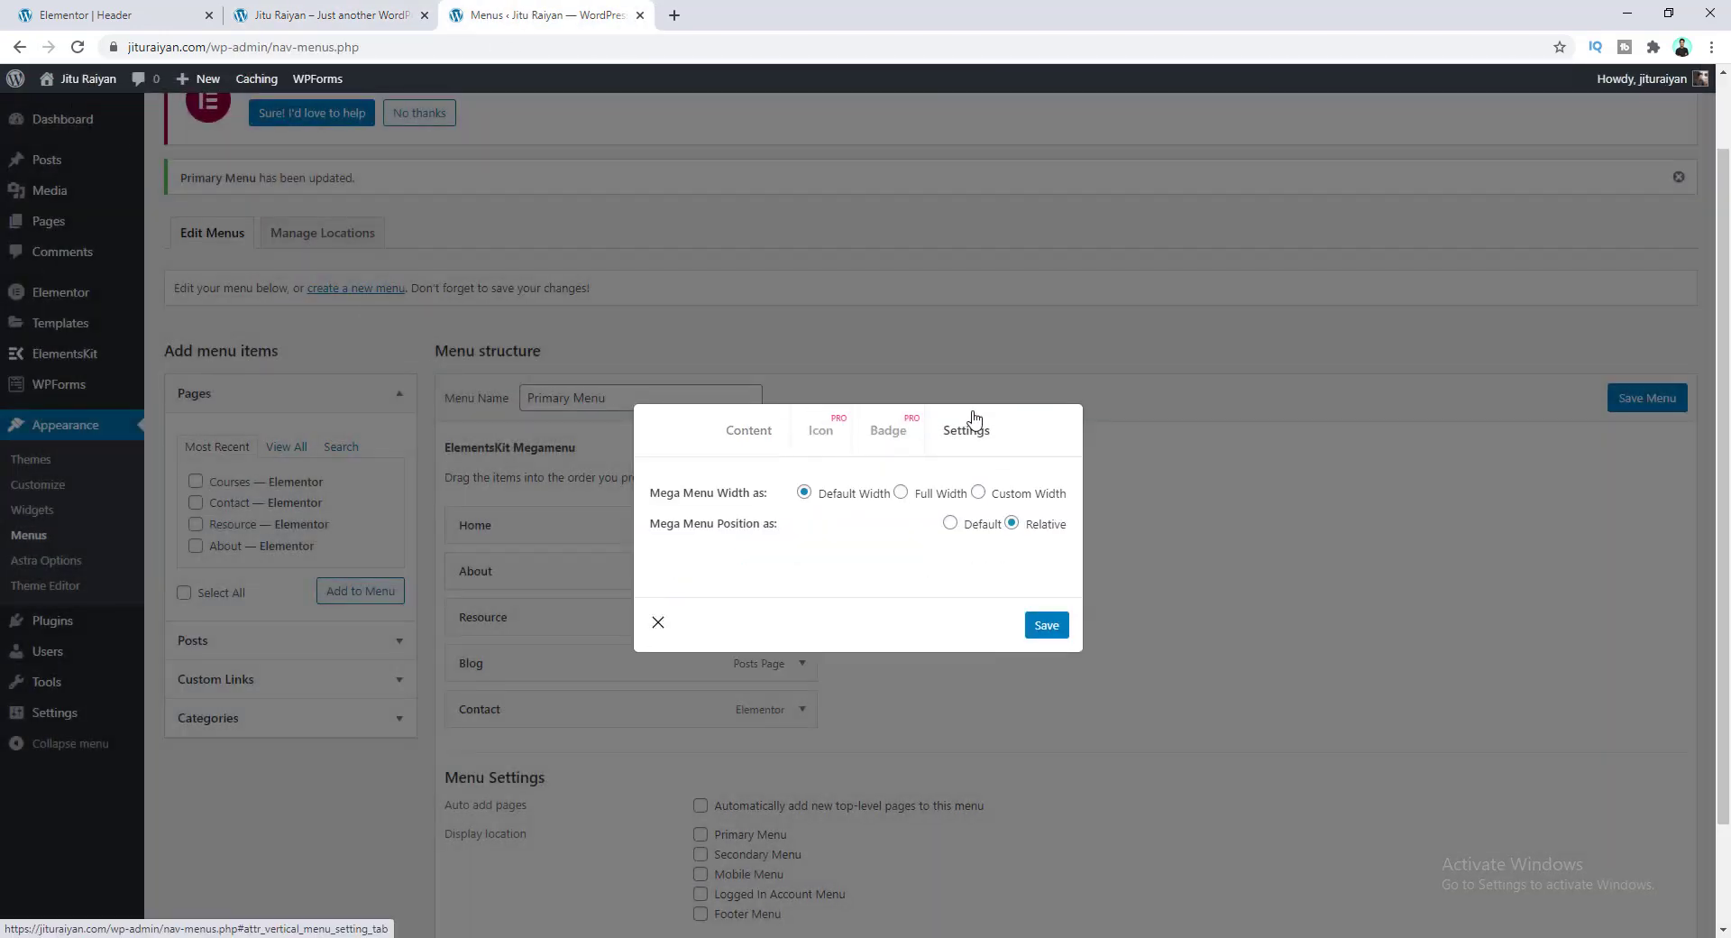
left_click(1022, 494)
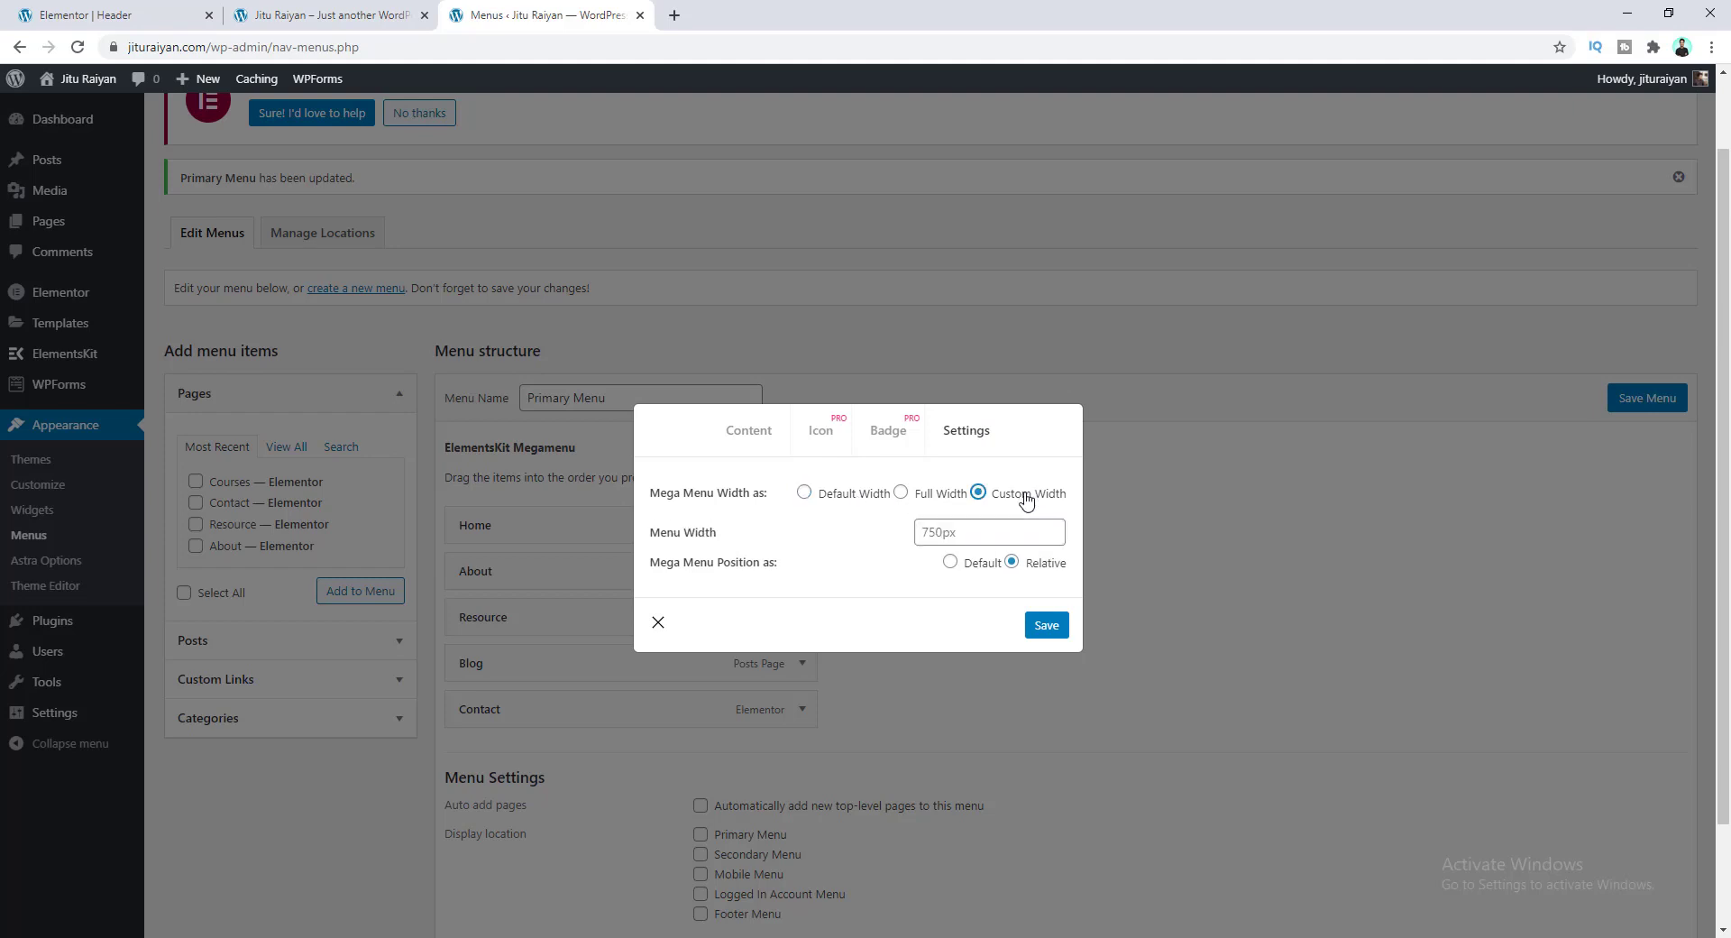
left_click(961, 532)
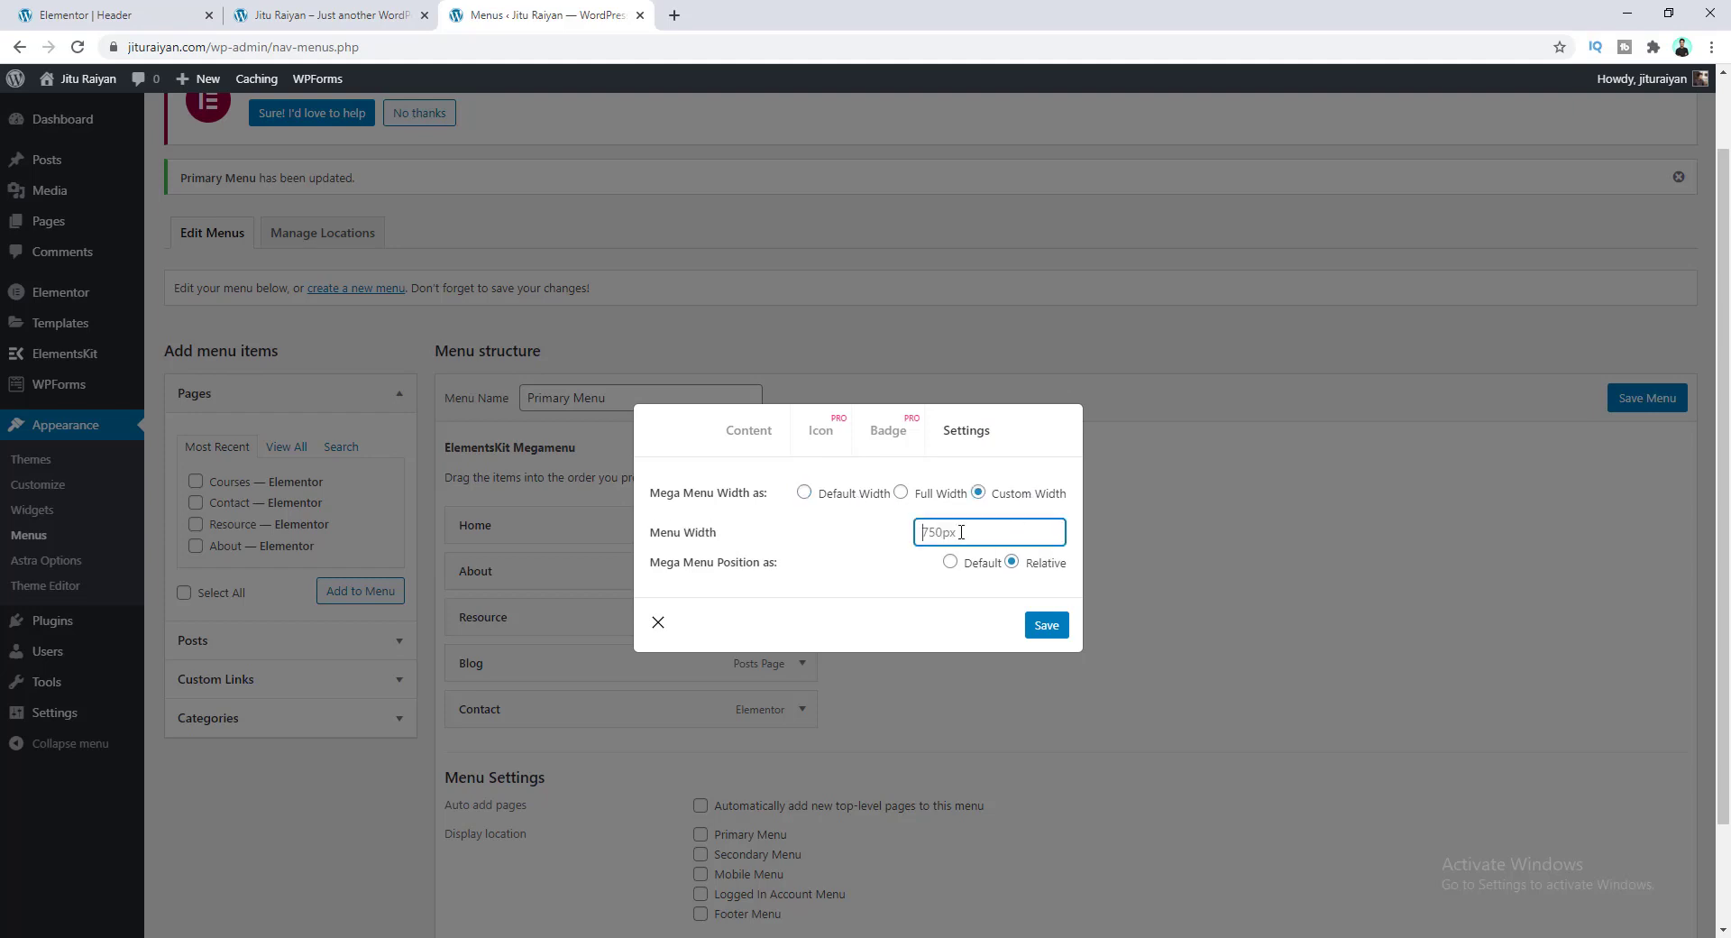
type("1000")
left_click(886, 547)
left_click(968, 567)
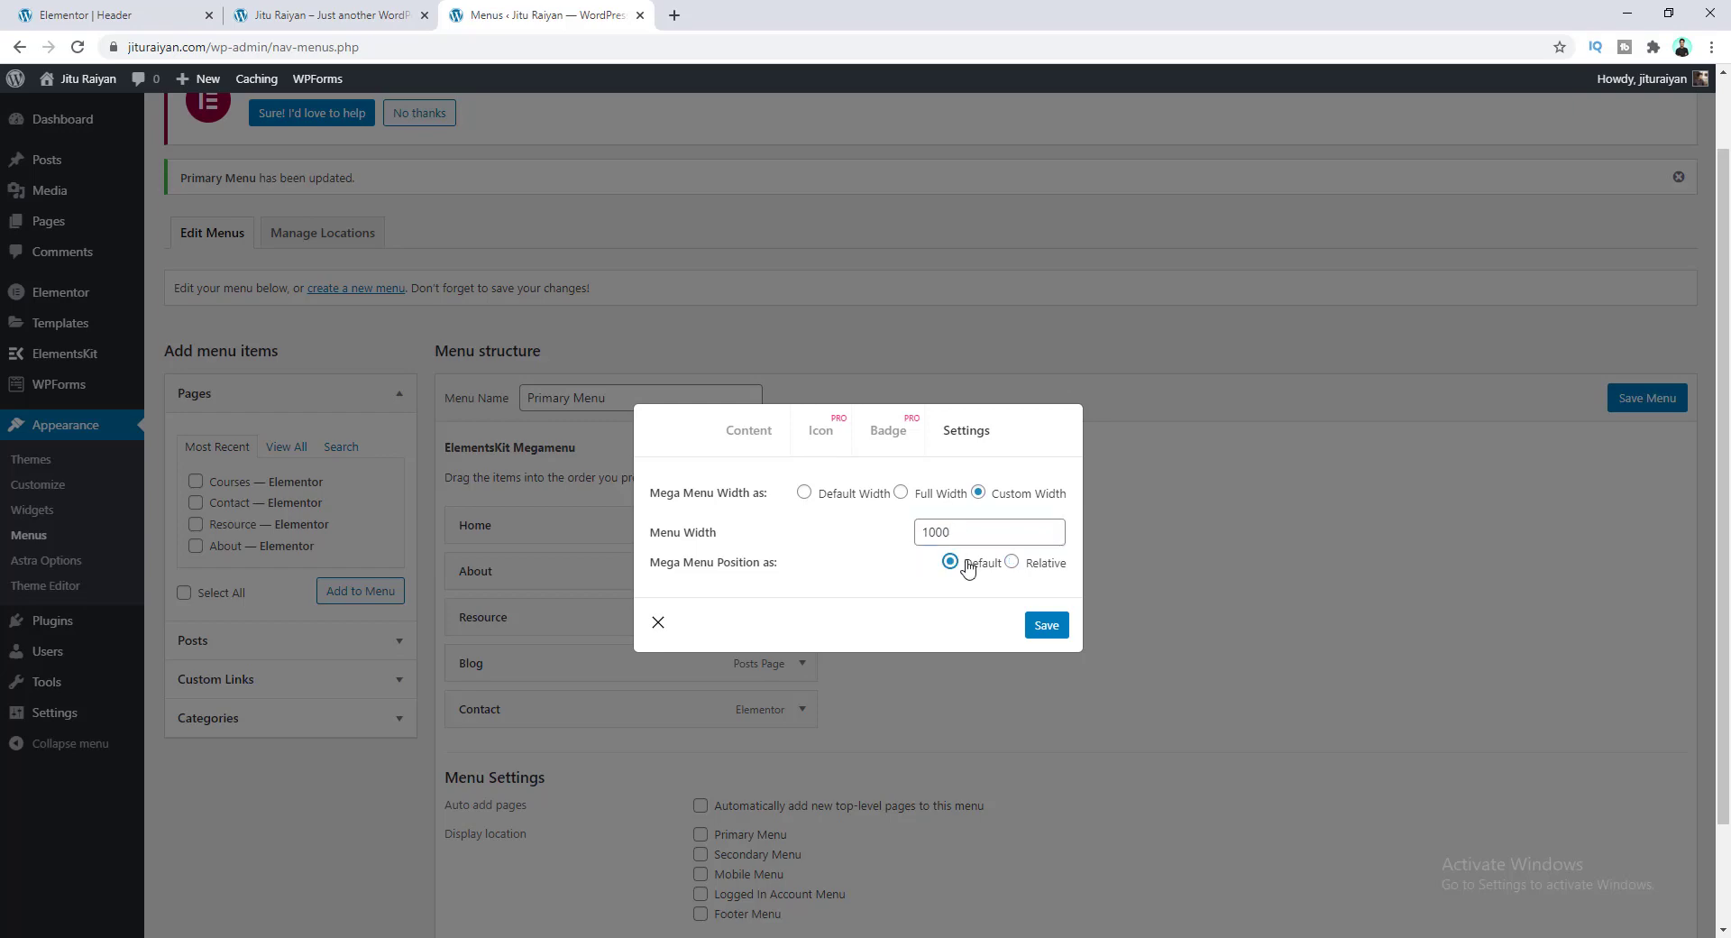
left_click(1046, 626)
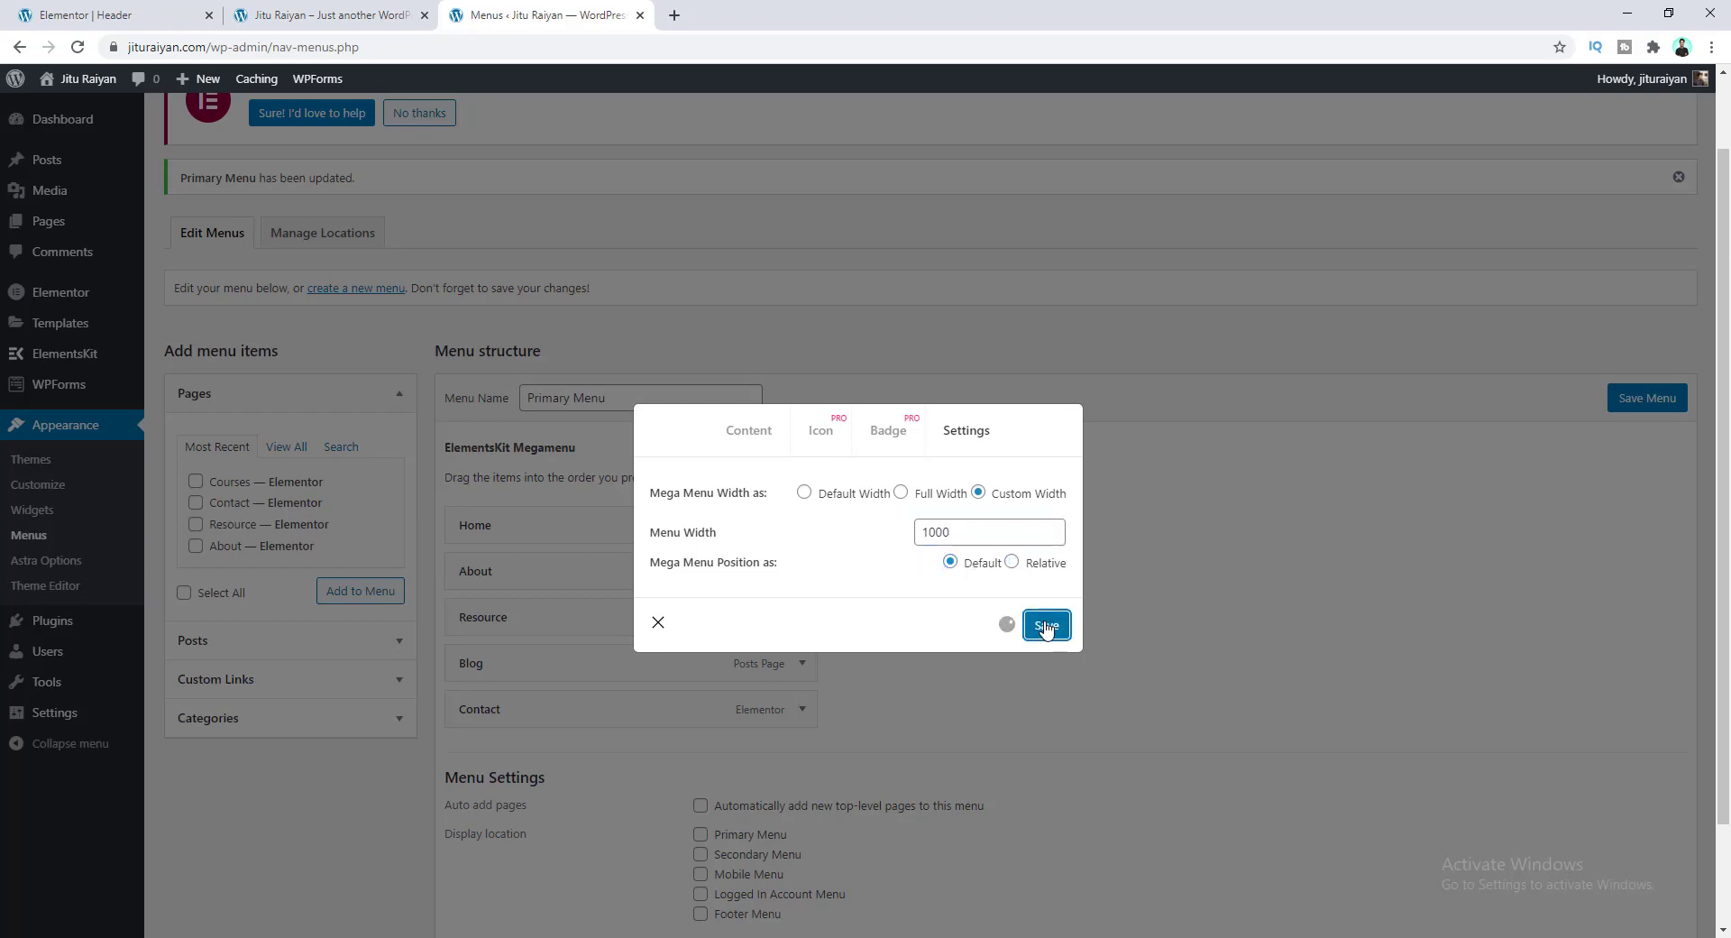
Step: Reload the live homepage to check the Blog mega menu's width and position
key("ctrl+shift+Tab")
key("F5")
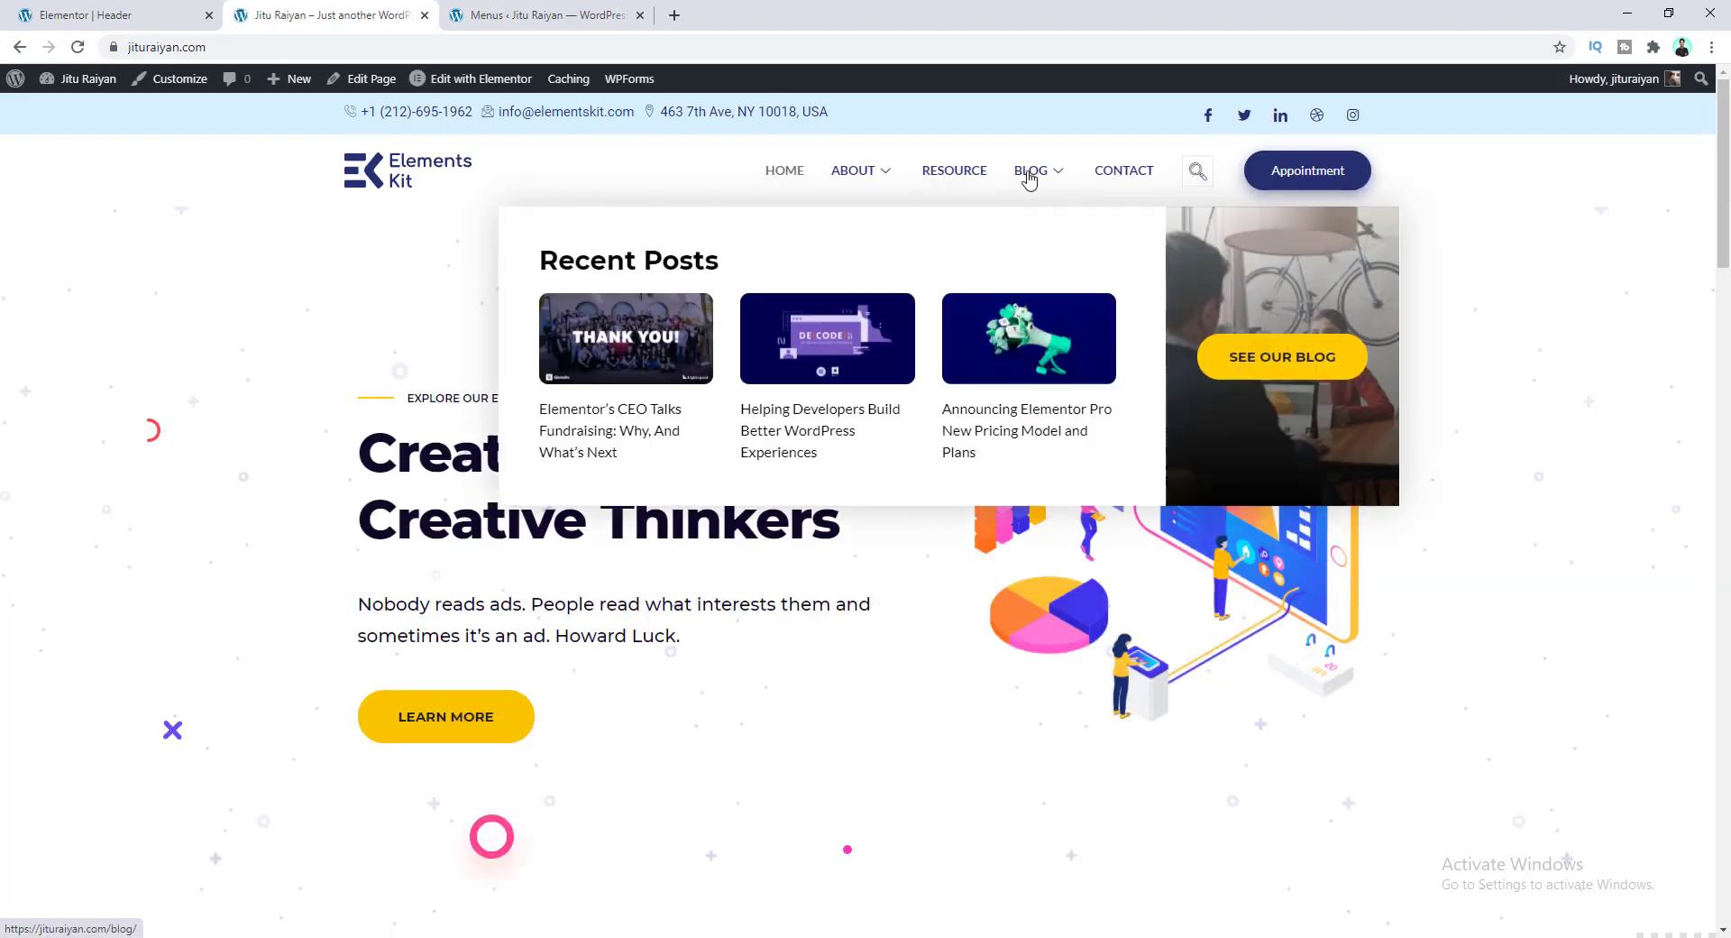